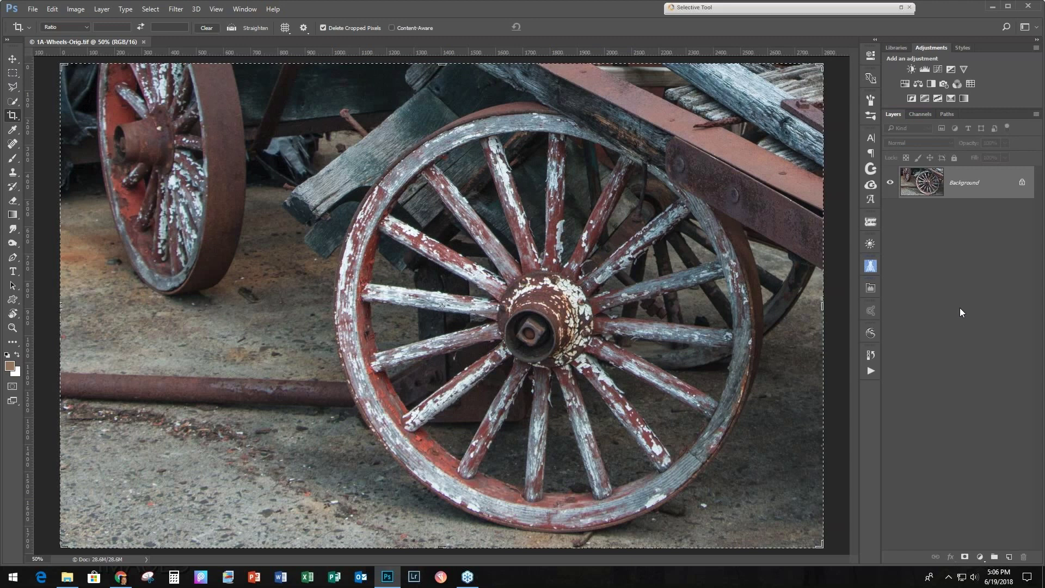
# Duplicate the Background layer of the wagon wheels image and open the copy in the Topaz Studio filter
pyautogui.hotkey('ctrl', 'j')
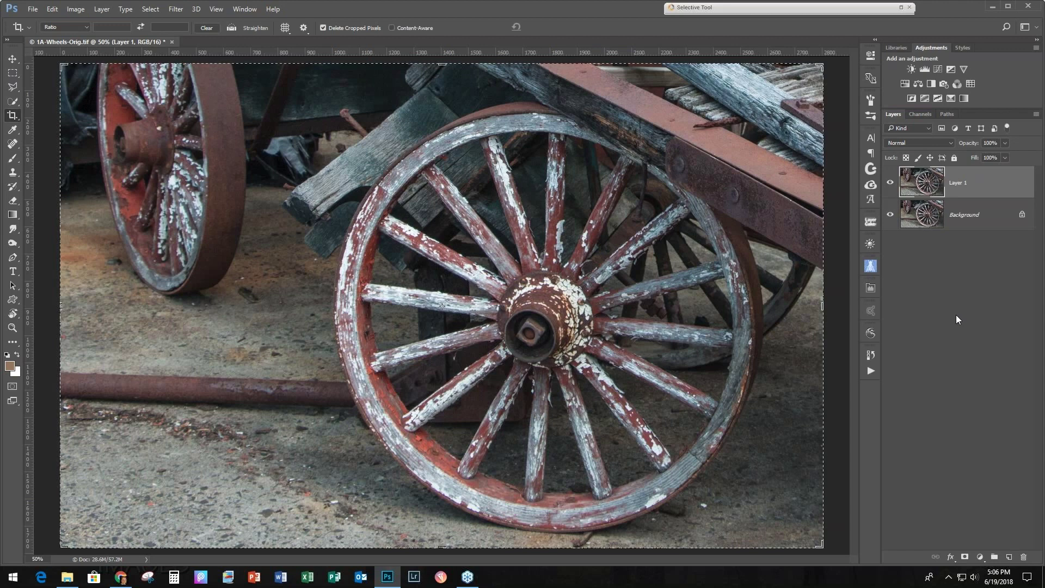
pyautogui.click(177, 9)
pyautogui.moveTo(256, 301)
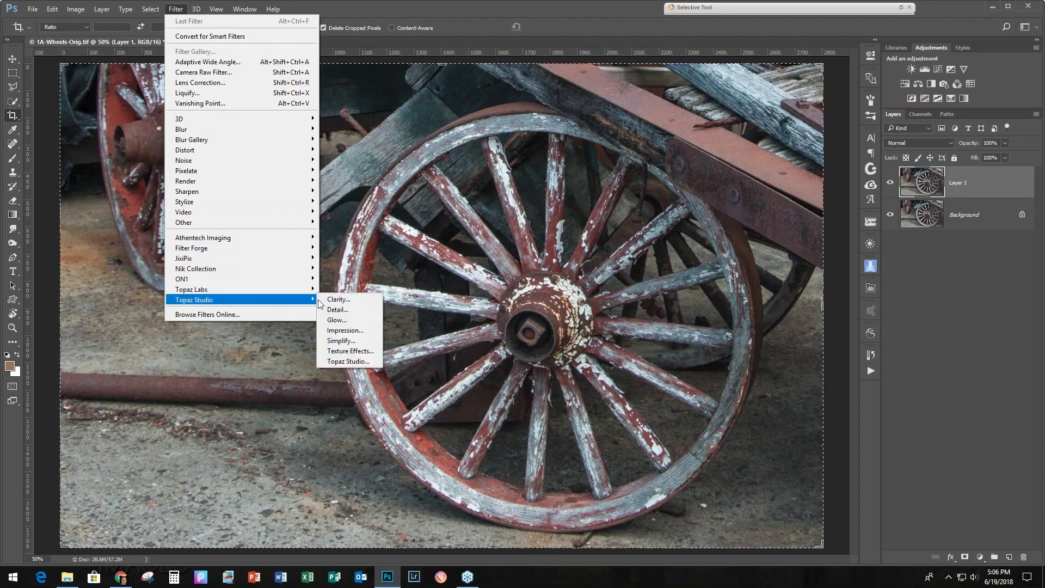
pyautogui.click(353, 362)
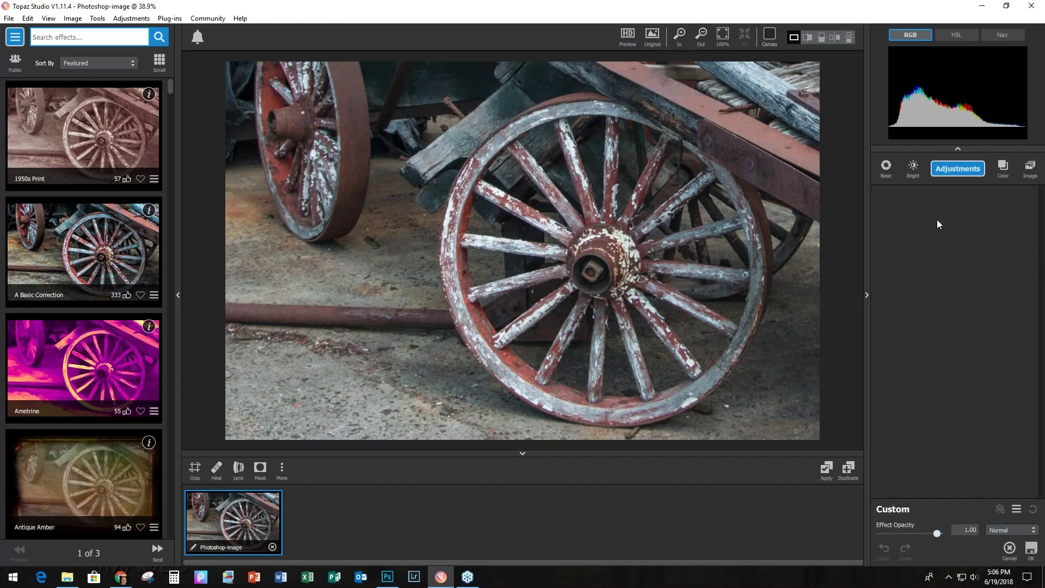
# Add a Texture adjustment and limit its texture library to the Borders group
pyautogui.click(956, 170)
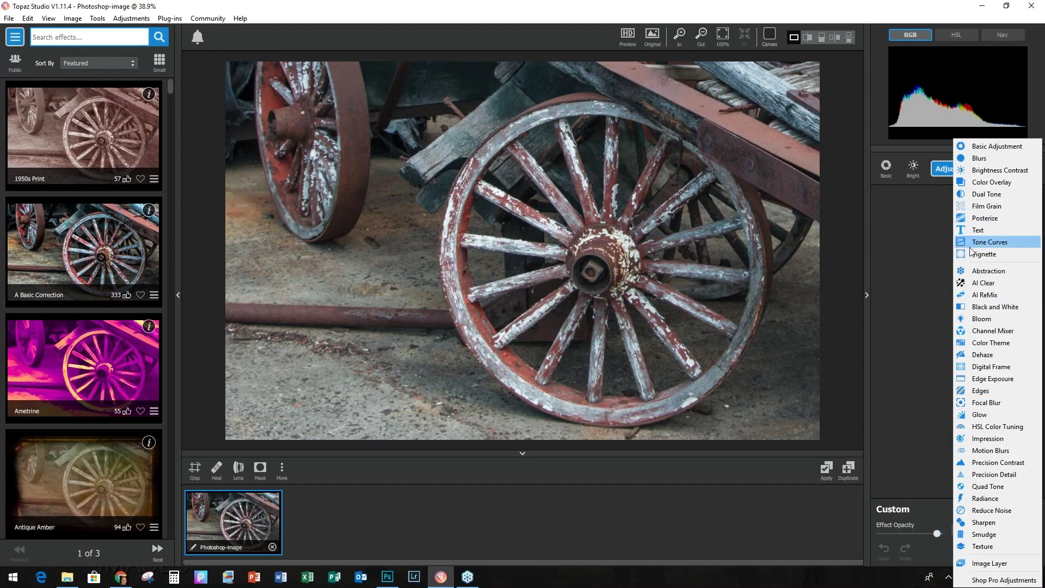
pyautogui.click(984, 546)
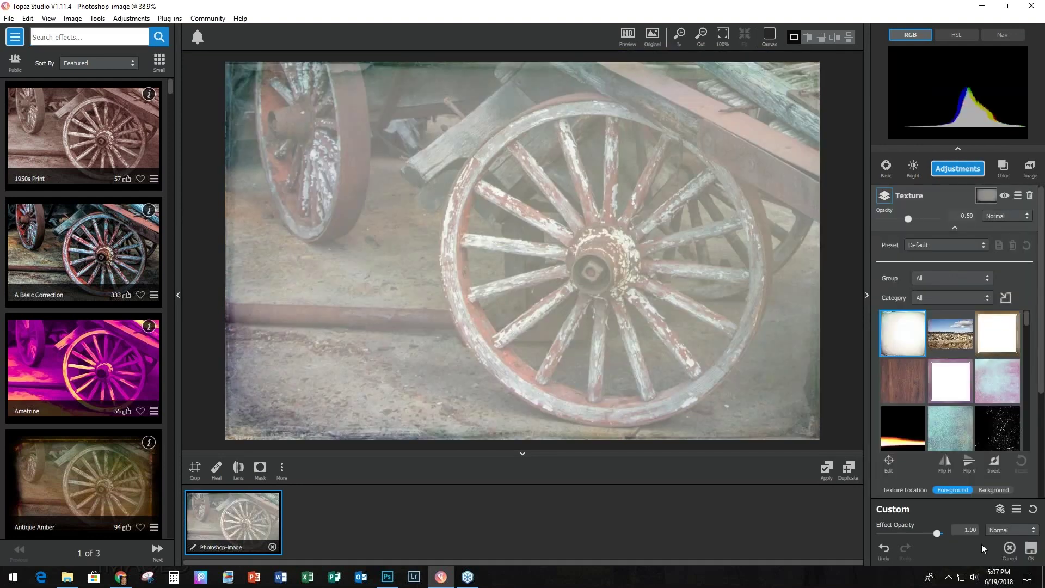
pyautogui.click(986, 428)
pyautogui.click(937, 279)
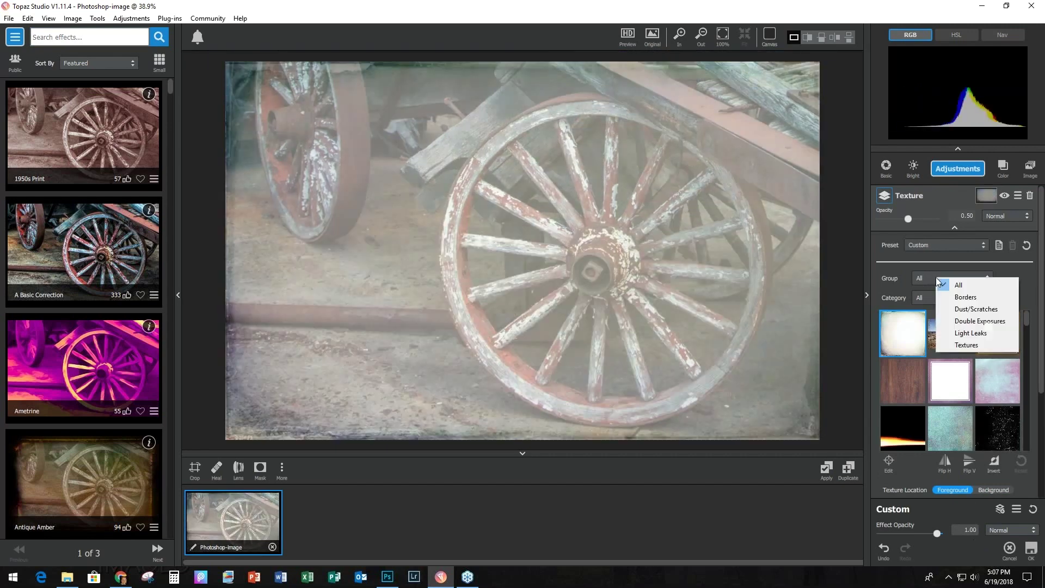
pyautogui.click(966, 298)
# Filter the borders to the Grunge category and apply the soft beige border with darkened edges from the first row
pyautogui.click(964, 296)
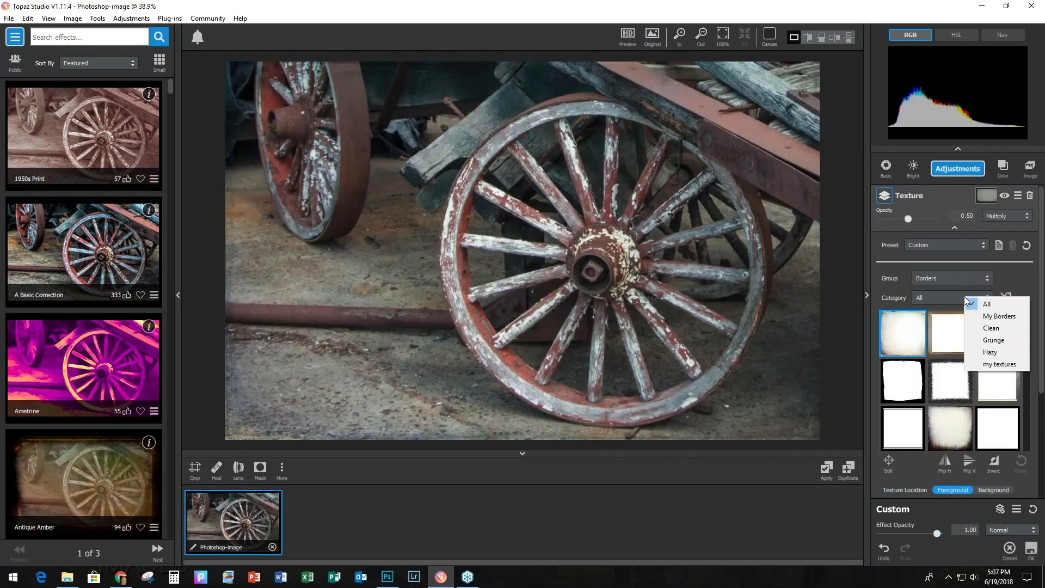
pyautogui.click(942, 301)
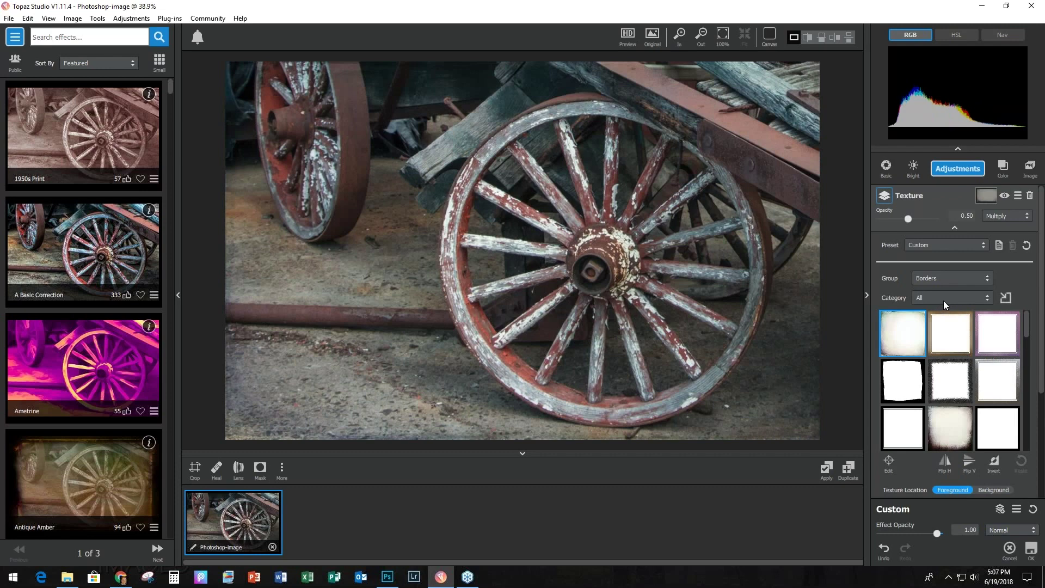
pyautogui.click(943, 300)
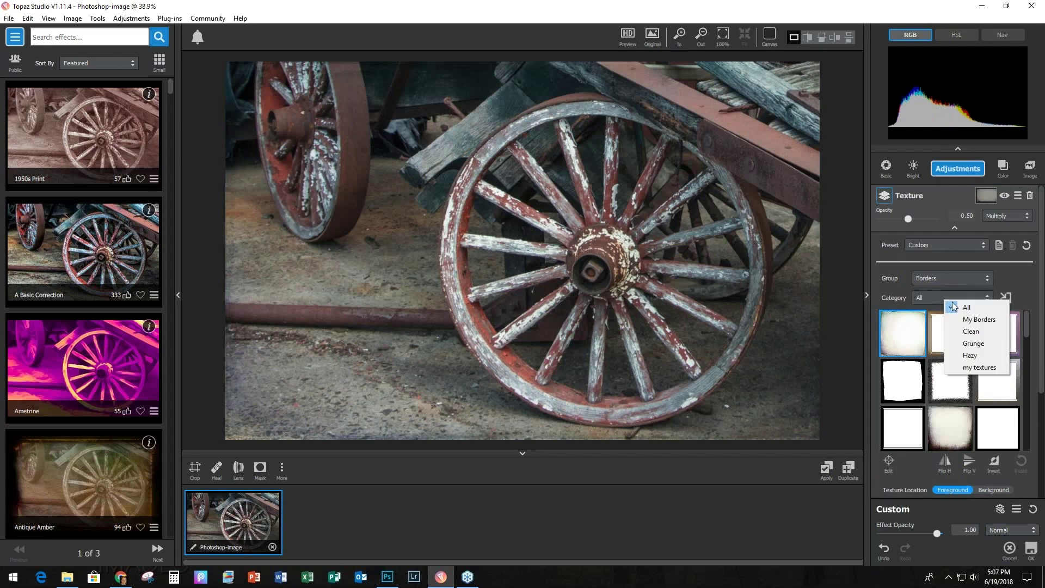
pyautogui.click(974, 343)
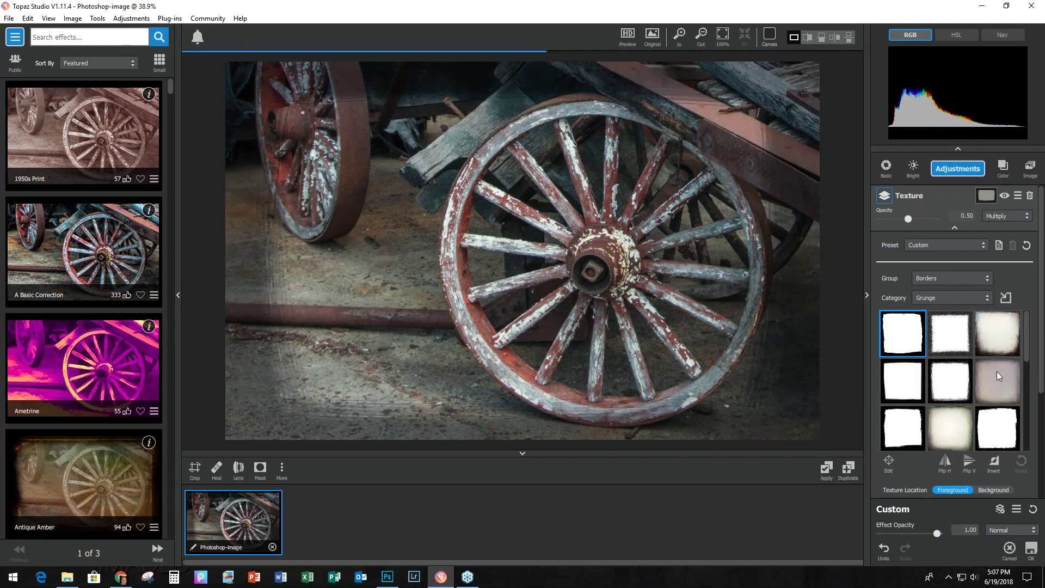
pyautogui.click(1001, 329)
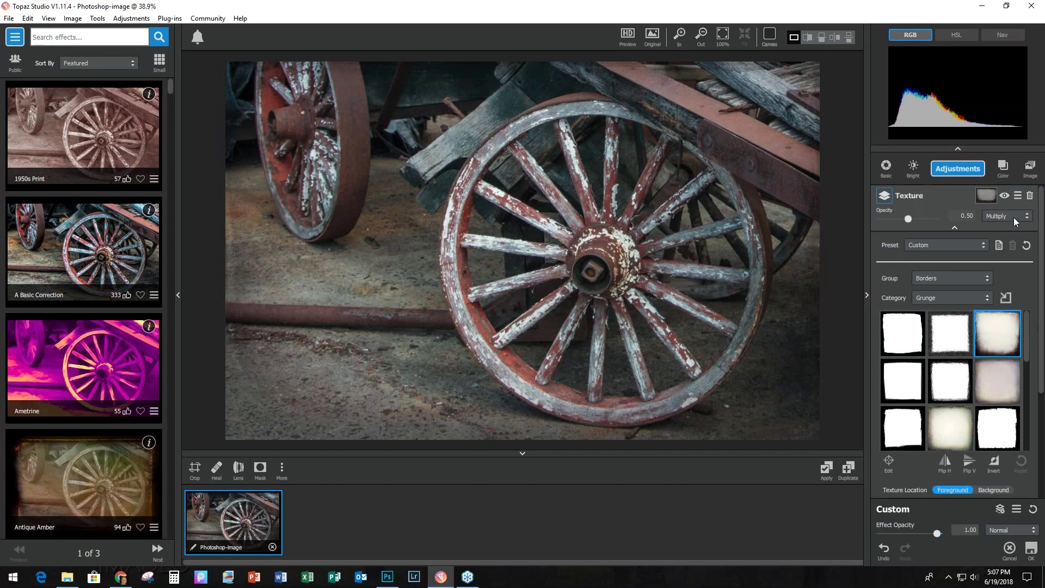
# Set the Texture adjustment's opacity to 0.75 and apply the result back to the Photoshop layer
pyautogui.doubleClick(969, 216)
pyautogui.press('BackSpace')
pyautogui.write('.75')
pyautogui.press('Return')
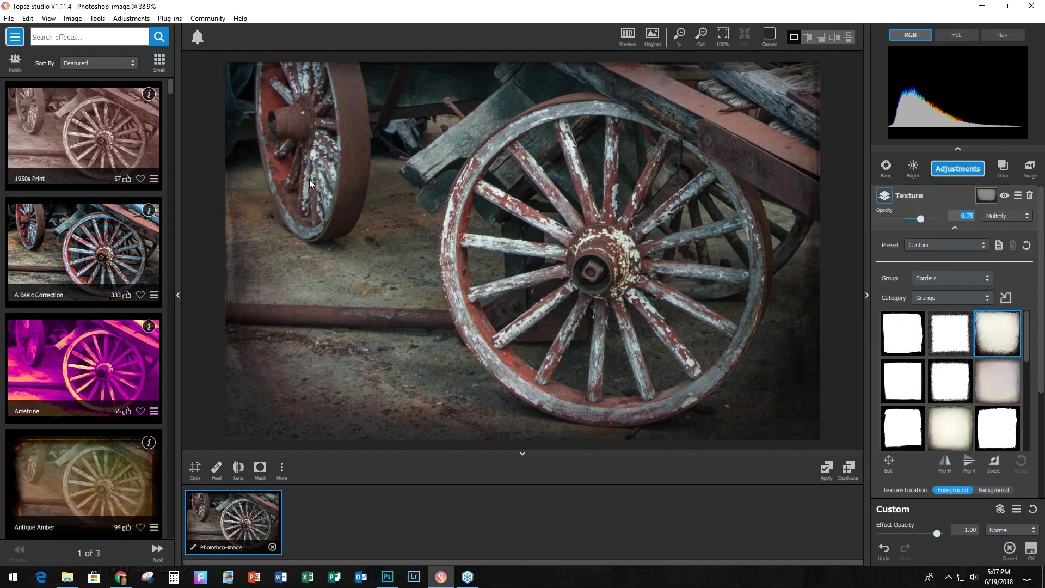
pyautogui.click(1031, 549)
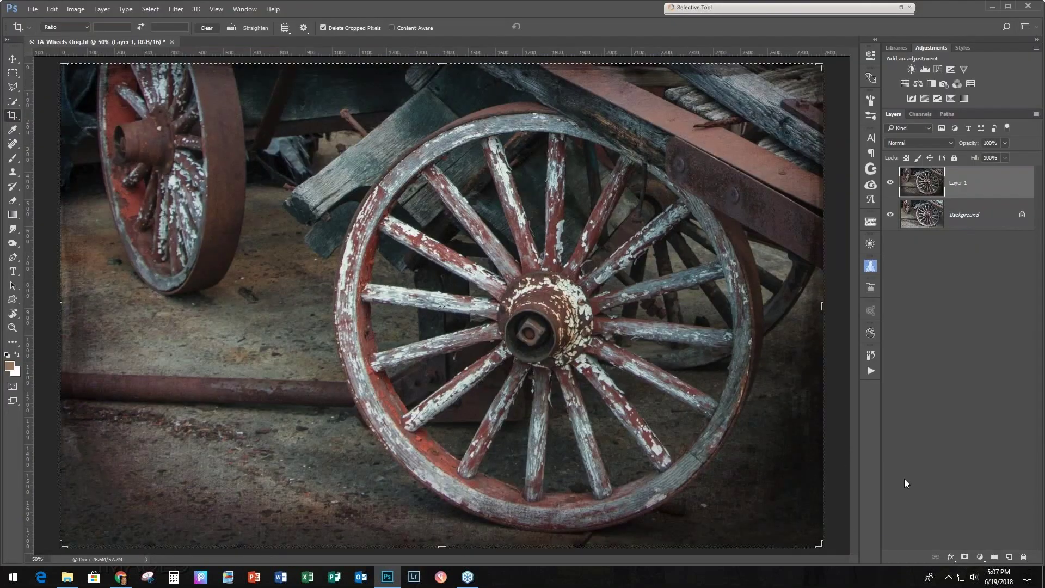
# Compare Layer 1 with the original by toggling its visibility, and lower the layer's opacity to 84%
pyautogui.click(891, 184)
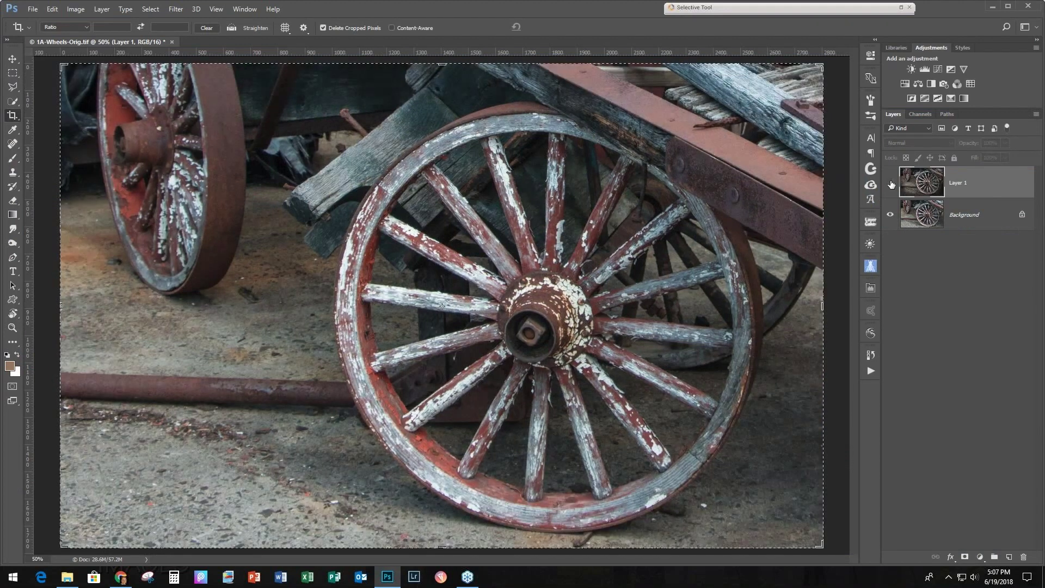
pyautogui.click(891, 184)
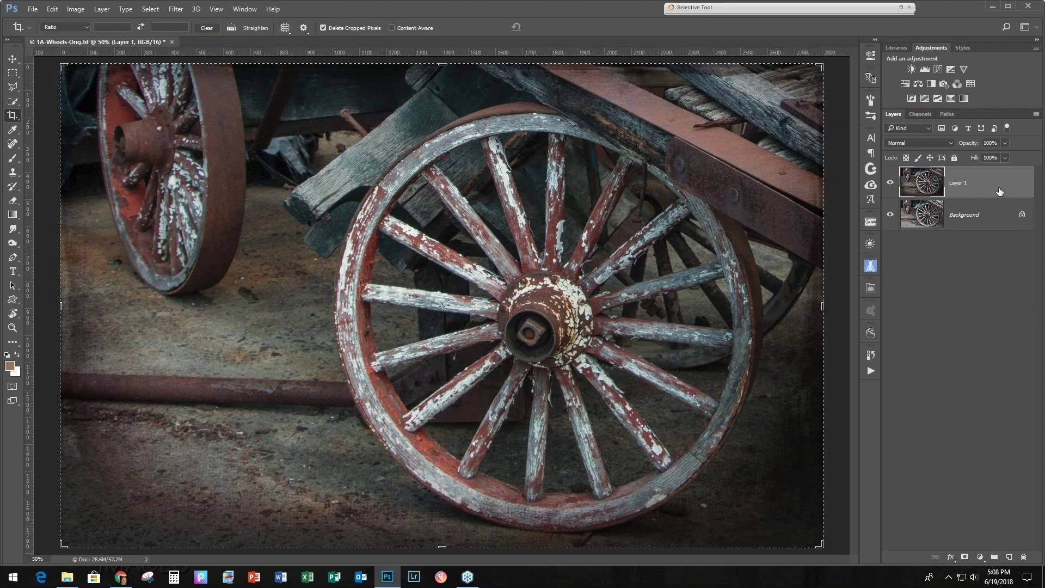
pyautogui.click(1005, 143)
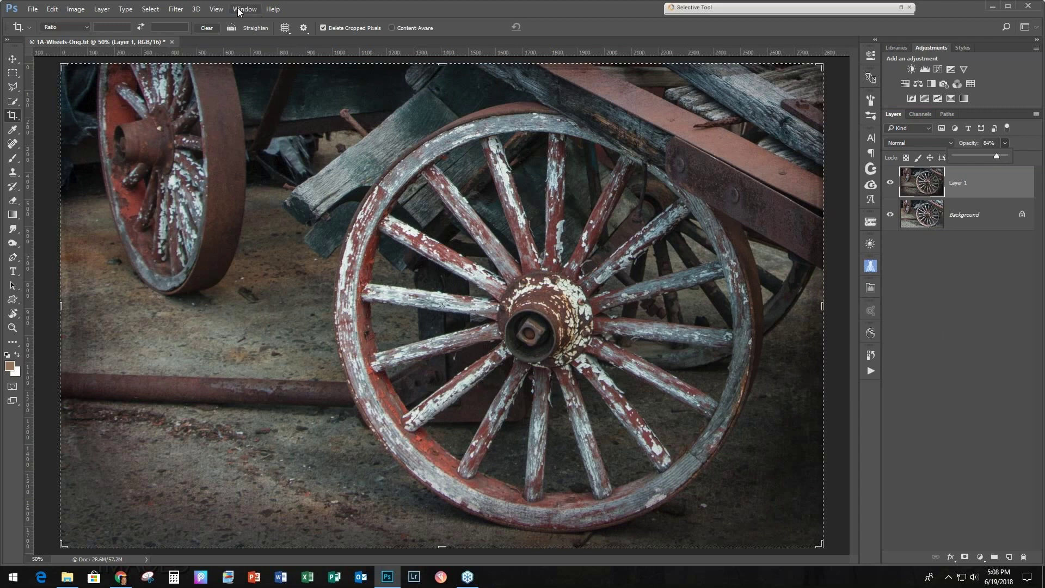
# Close the wagon wheels image and open 2A-Dogwoods in the Fog-Orig.tif
pyautogui.click(37, 10)
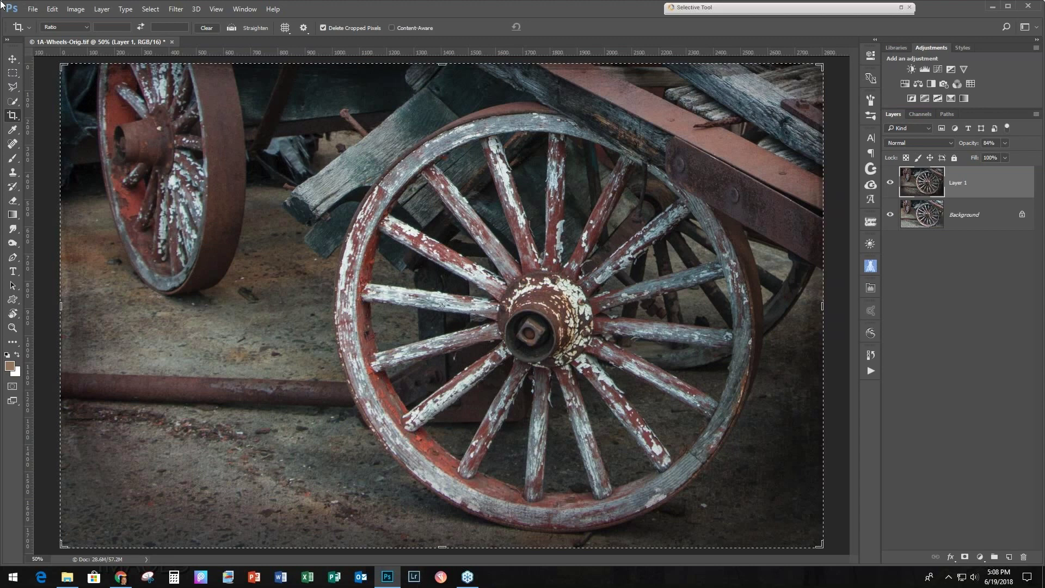
pyautogui.click(32, 9)
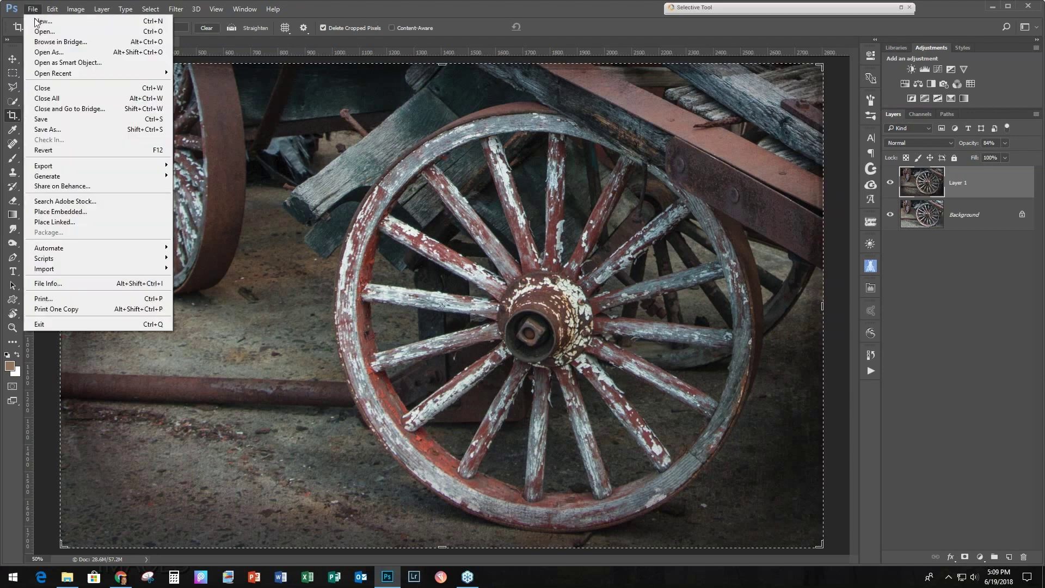
pyautogui.click(60, 92)
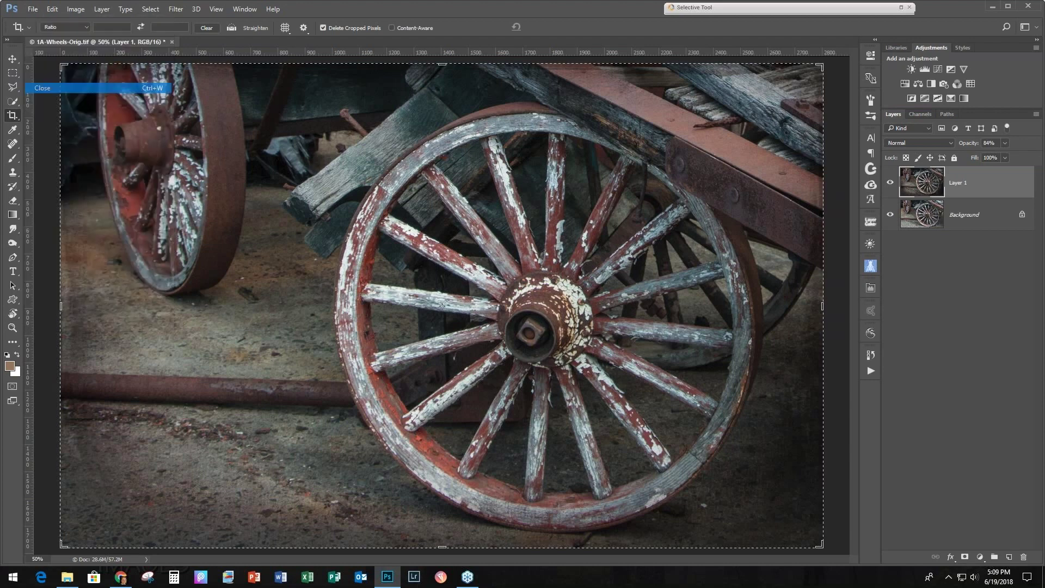
pyautogui.click(528, 219)
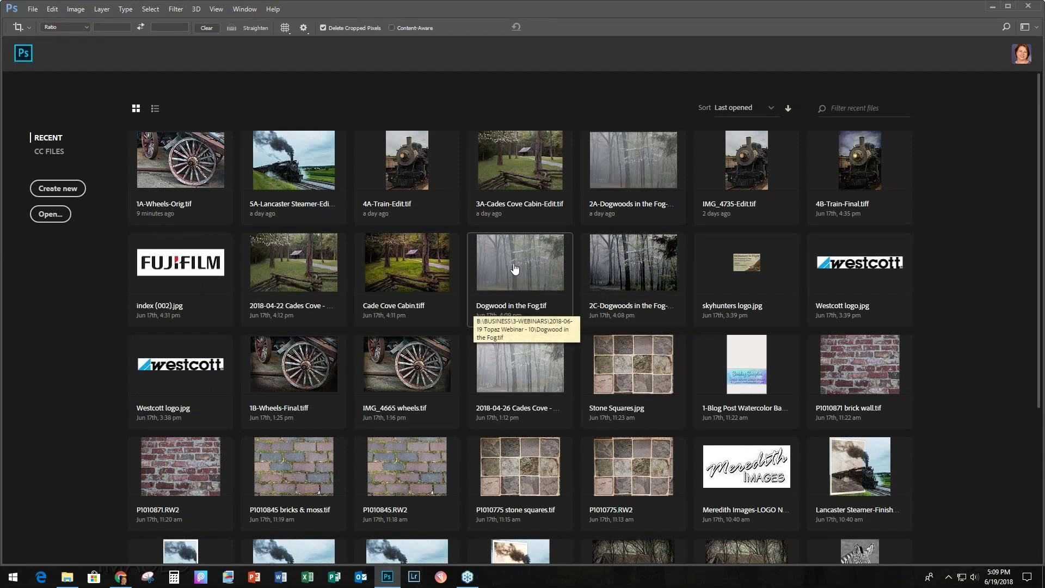
pyautogui.click(537, 272)
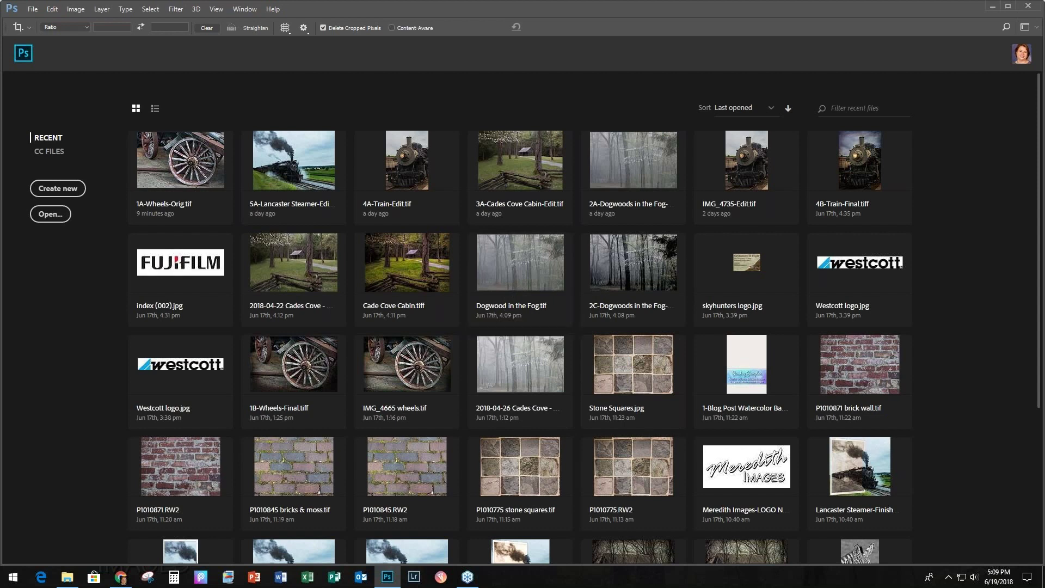
pyautogui.hotkey('alt', 'Tab')
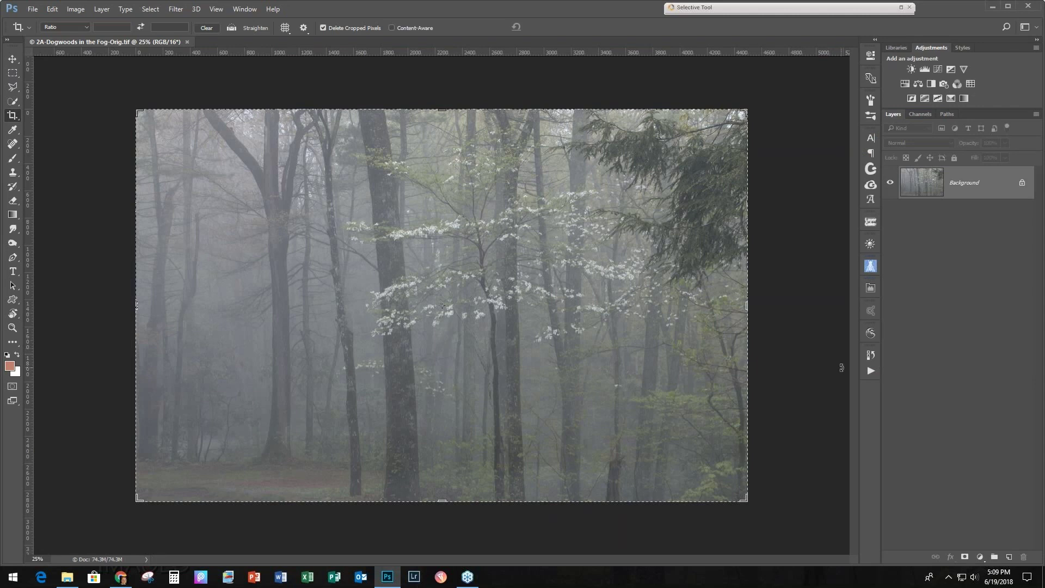
pyautogui.click(175, 10)
pyautogui.moveTo(216, 302)
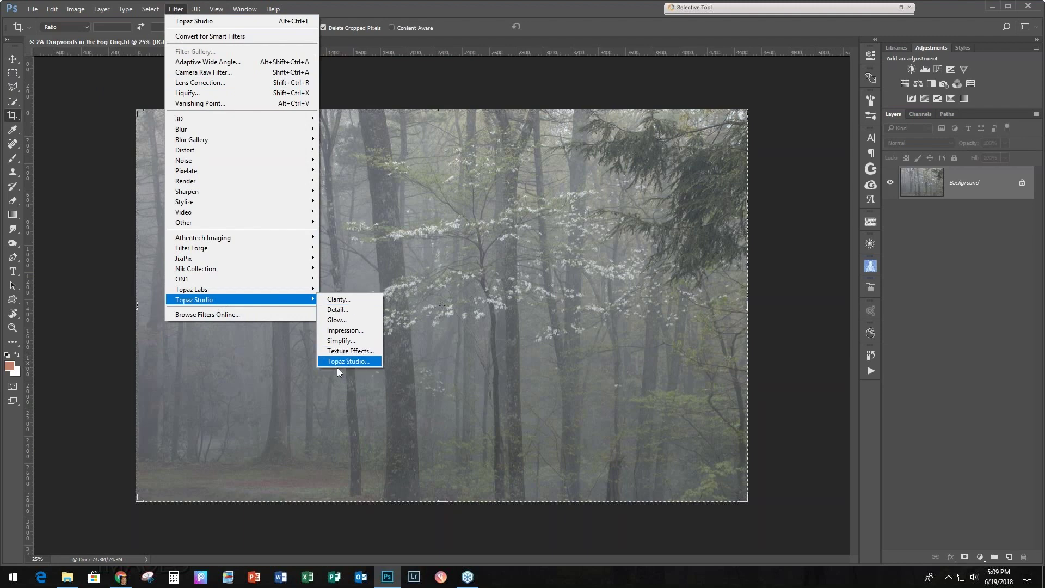
pyautogui.click(338, 362)
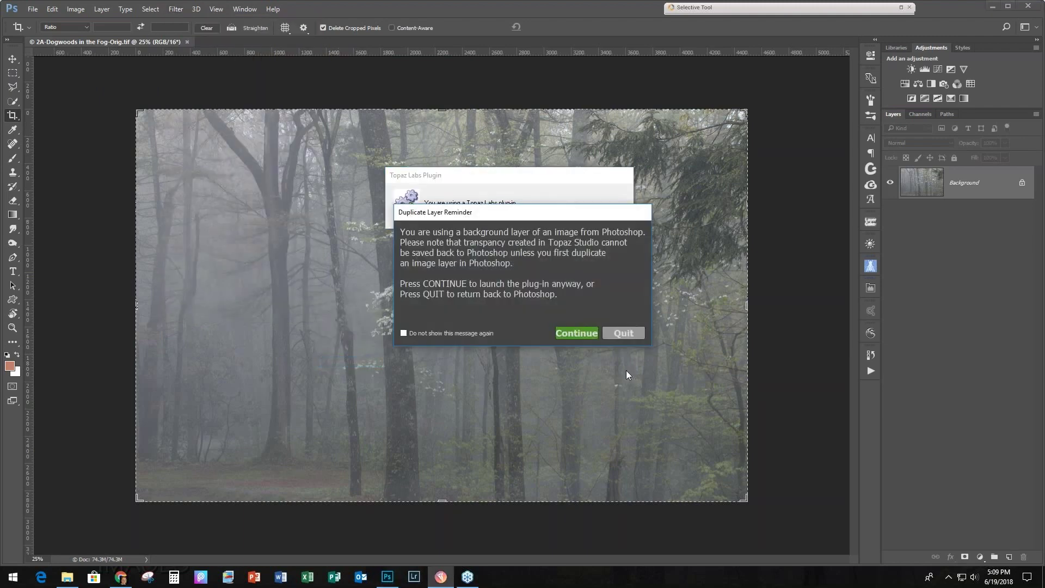
pyautogui.click(612, 334)
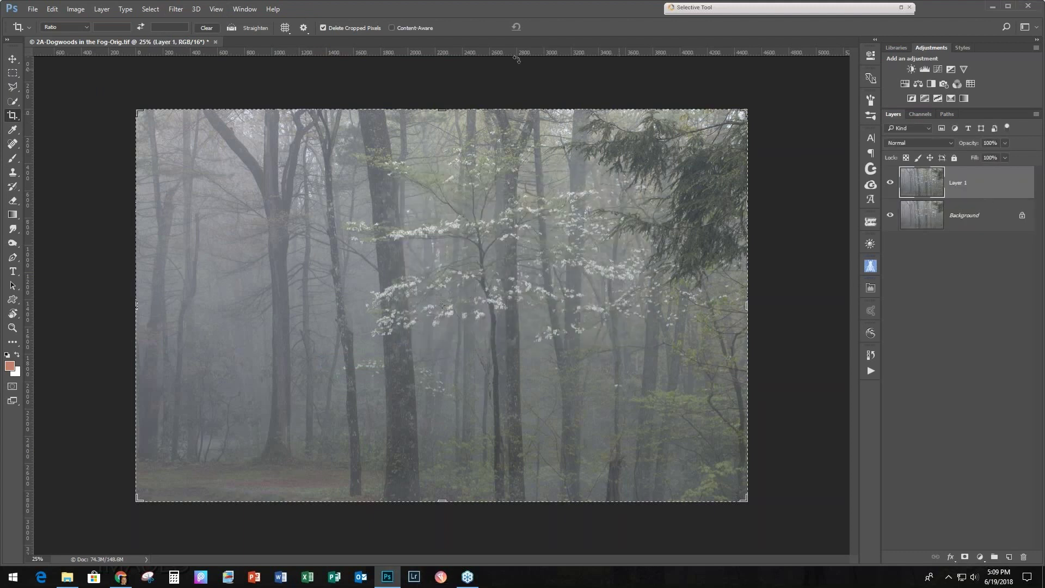
# Duplicate the Background layer of the foggy dogwoods image and open the copy in the Topaz Studio filter
pyautogui.click(177, 11)
pyautogui.click(177, 11)
pyautogui.click(177, 10)
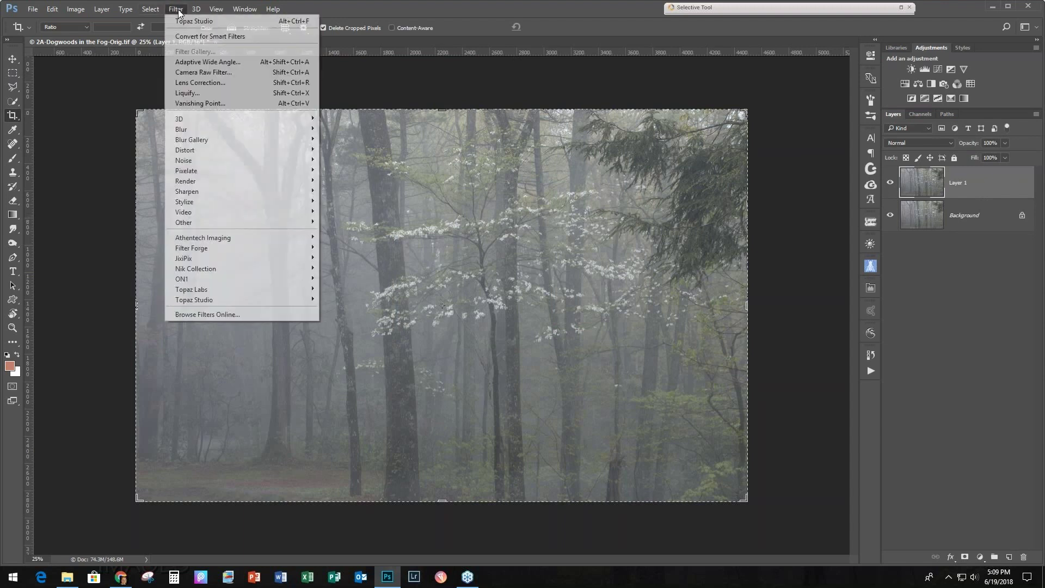
pyautogui.moveTo(294, 299)
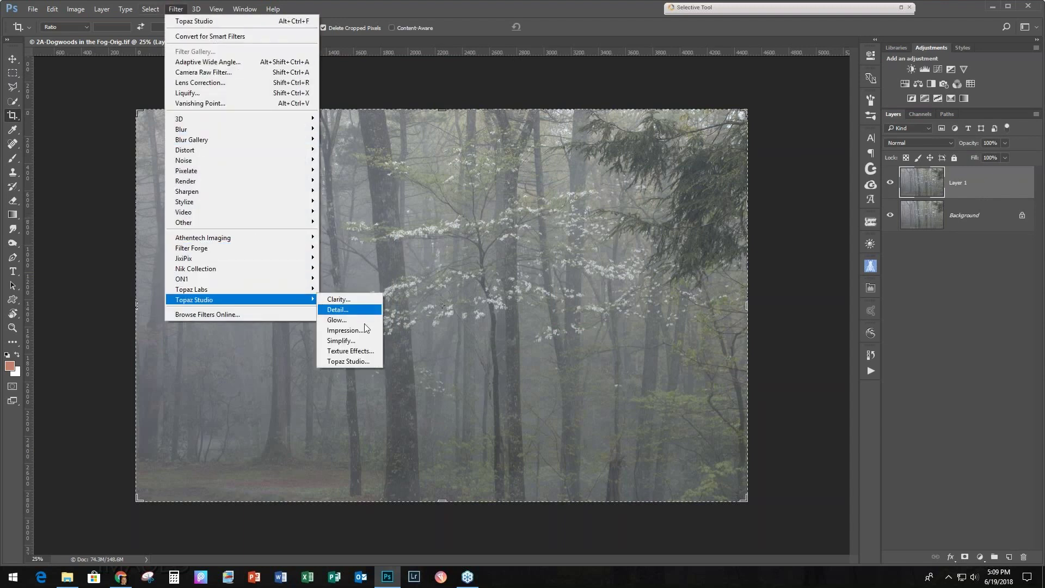
pyautogui.click(358, 363)
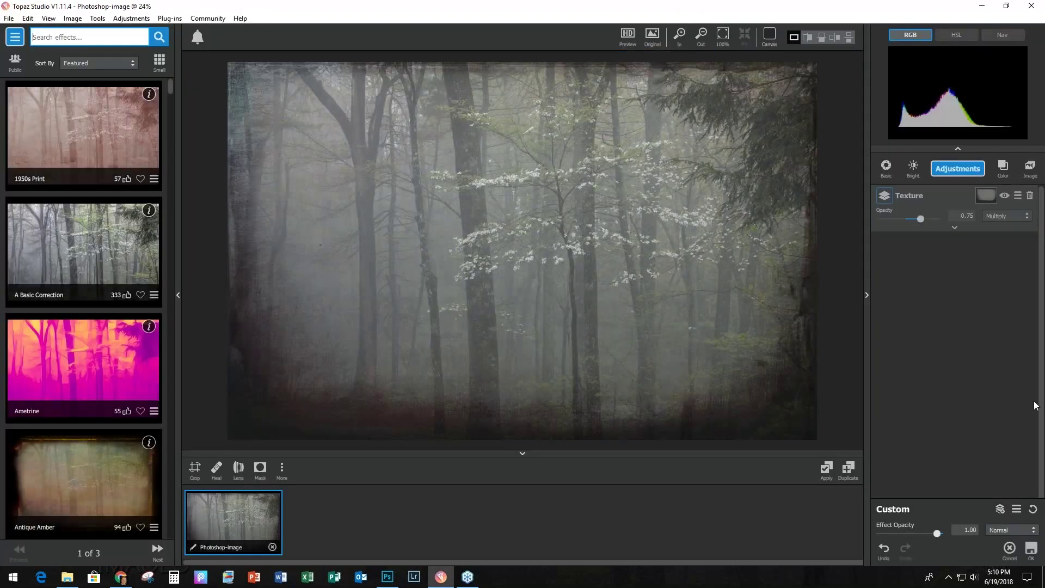
# Reset the adjustments carried over from the previous image and show the Sketch effects of the Simplify category
pyautogui.click(1033, 509)
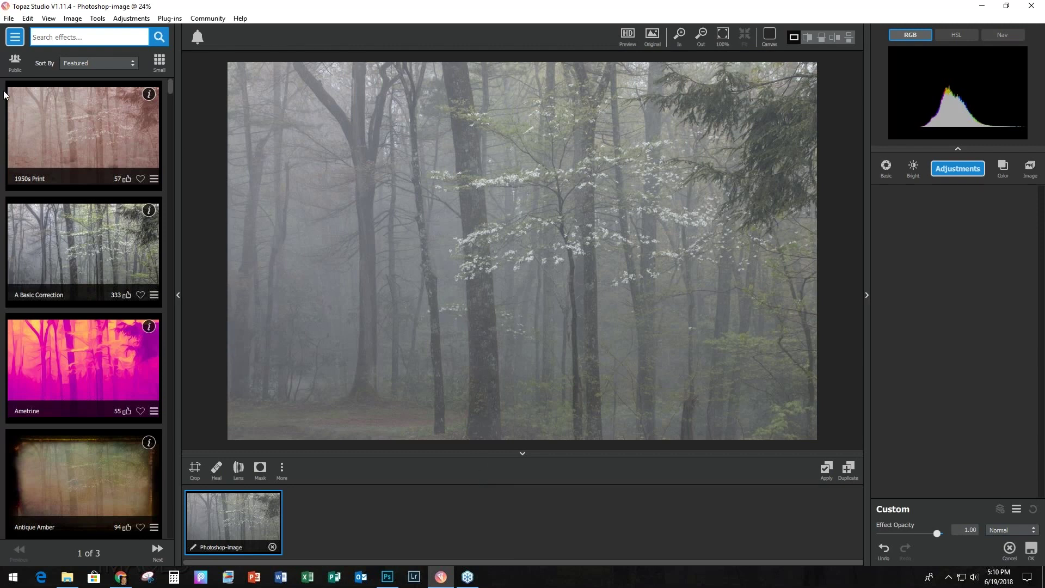
pyautogui.click(14, 38)
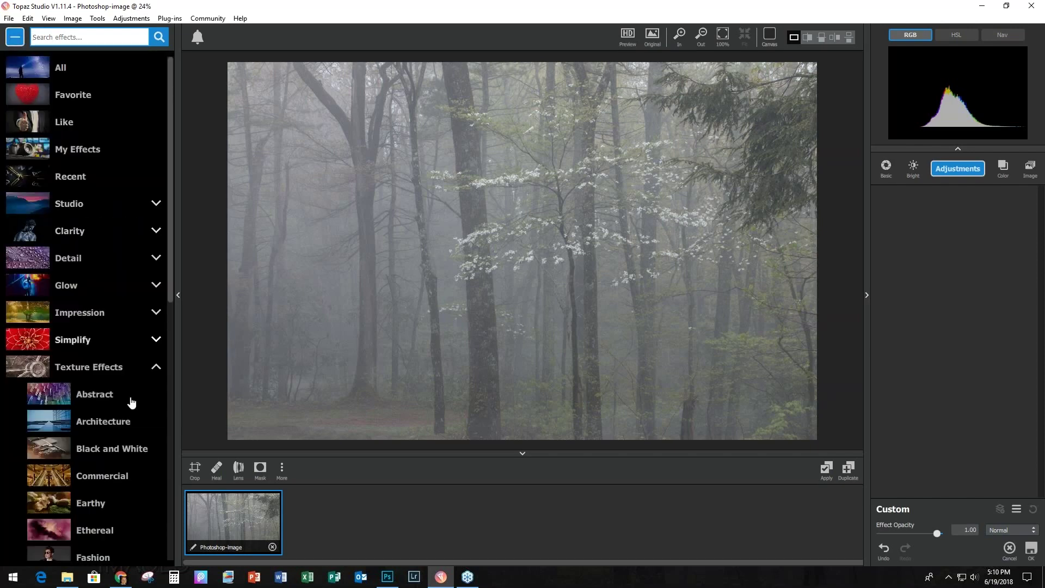
pyautogui.click(156, 341)
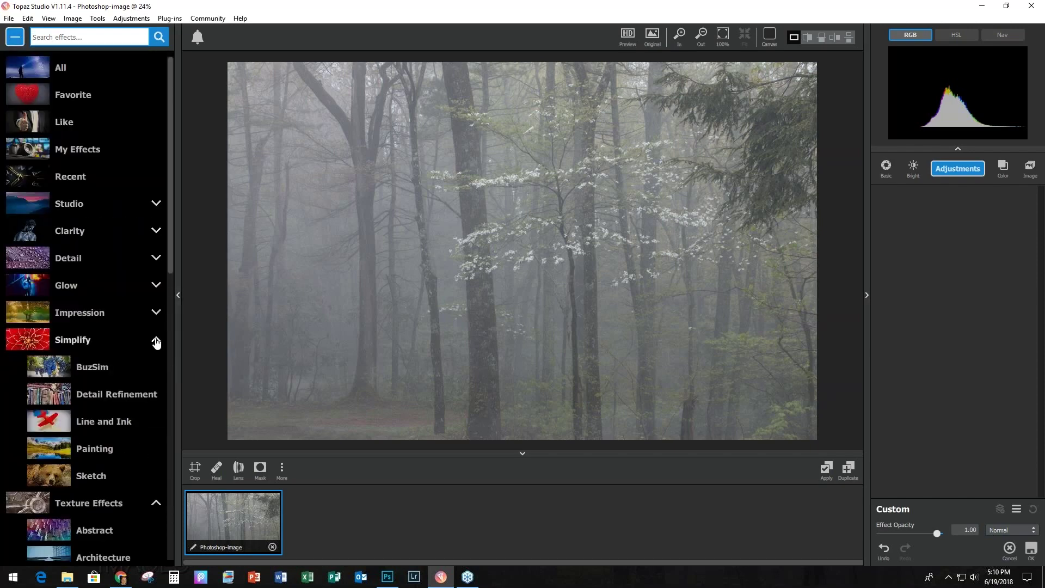
pyautogui.click(92, 477)
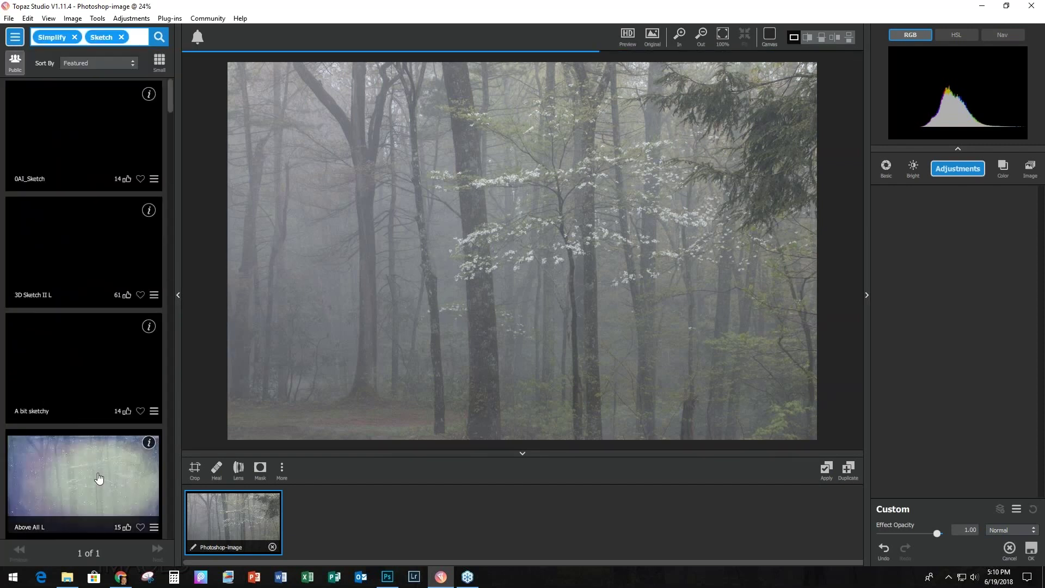
# Find the Pencil Light II effect among the Sketch effects and apply it to the dogwoods image
pyautogui.click(171, 343)
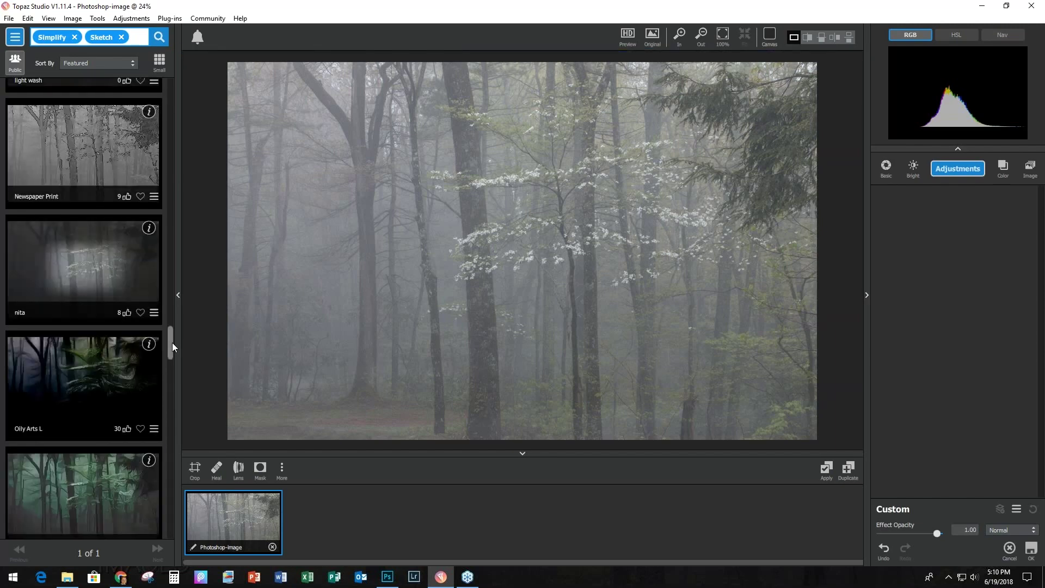
pyautogui.scroll(-3, 172, 342)
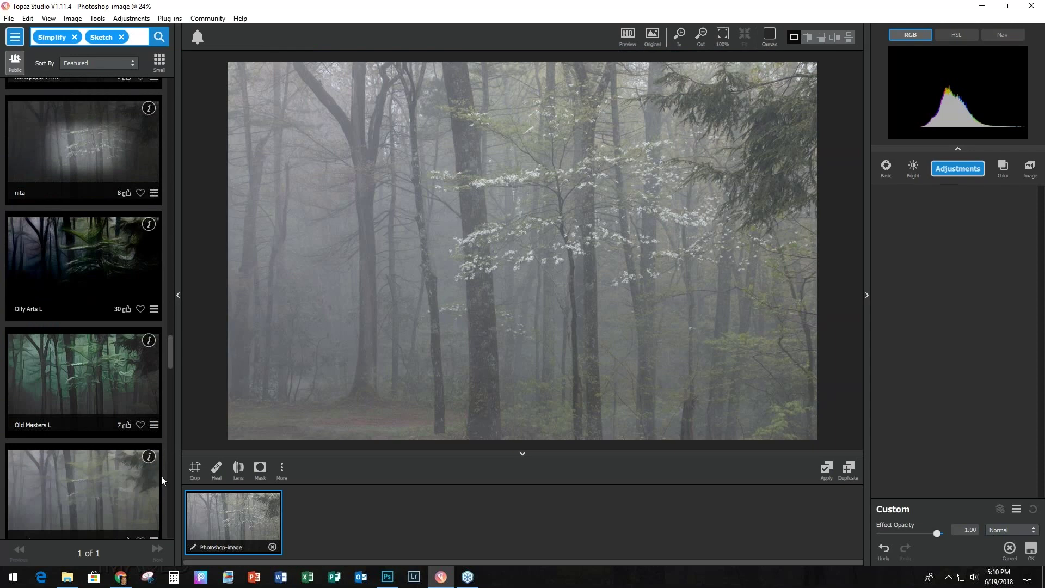
pyautogui.moveTo(170, 342); pyautogui.dragTo(168, 423)
pyautogui.scroll(-4, 143, 383)
pyautogui.click(85, 288)
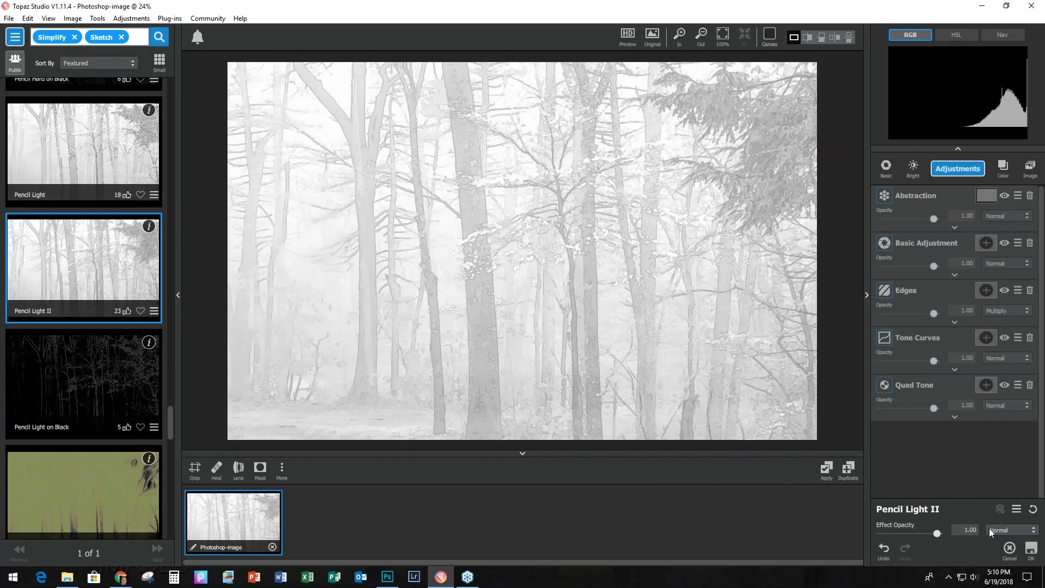
# Accept the Pencil Light II effect back into Photoshop and compare Layer 1 with the original Background
pyautogui.click(1031, 550)
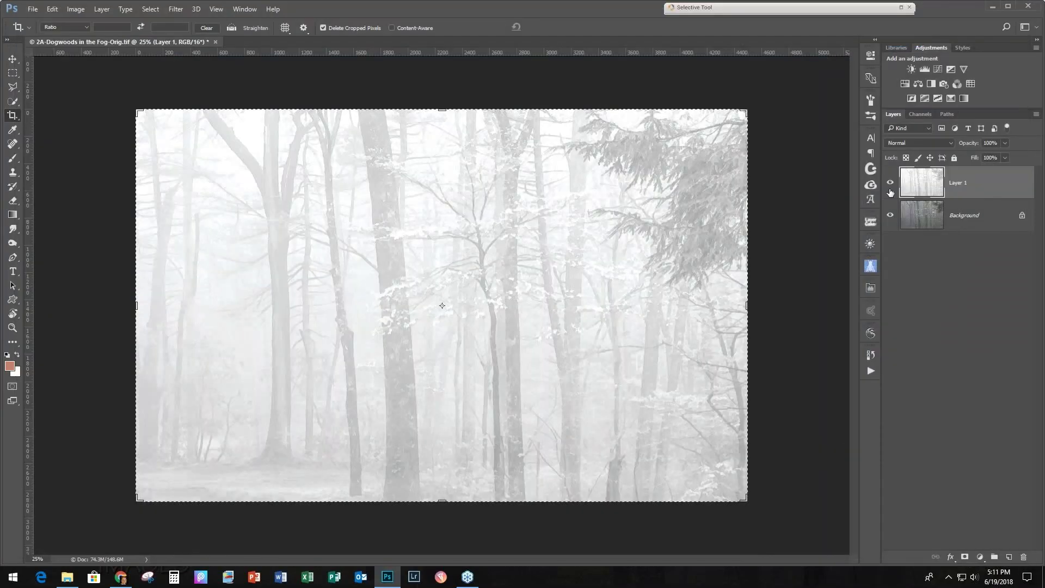
pyautogui.click(891, 183)
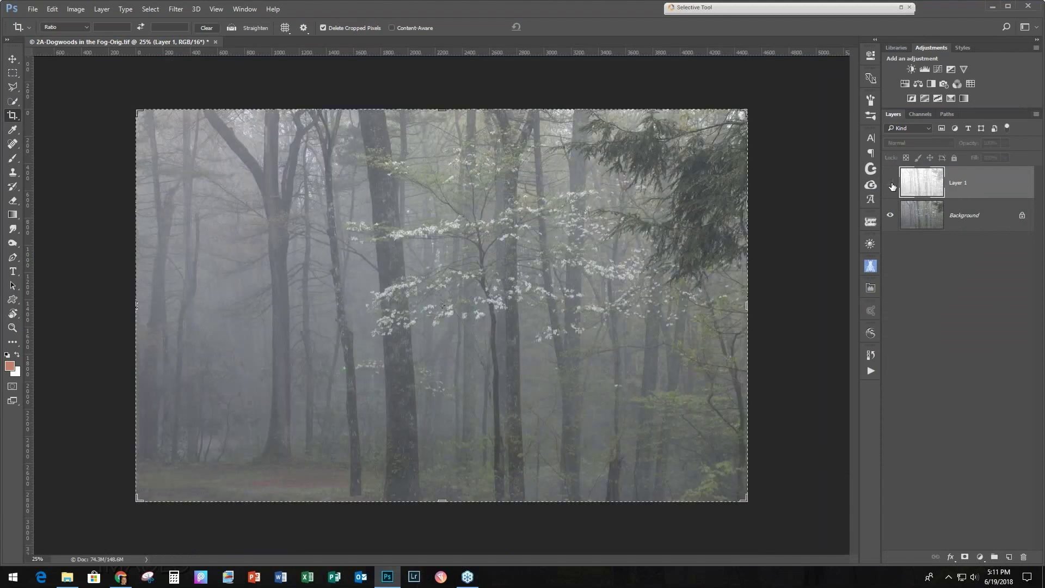
pyautogui.click(891, 183)
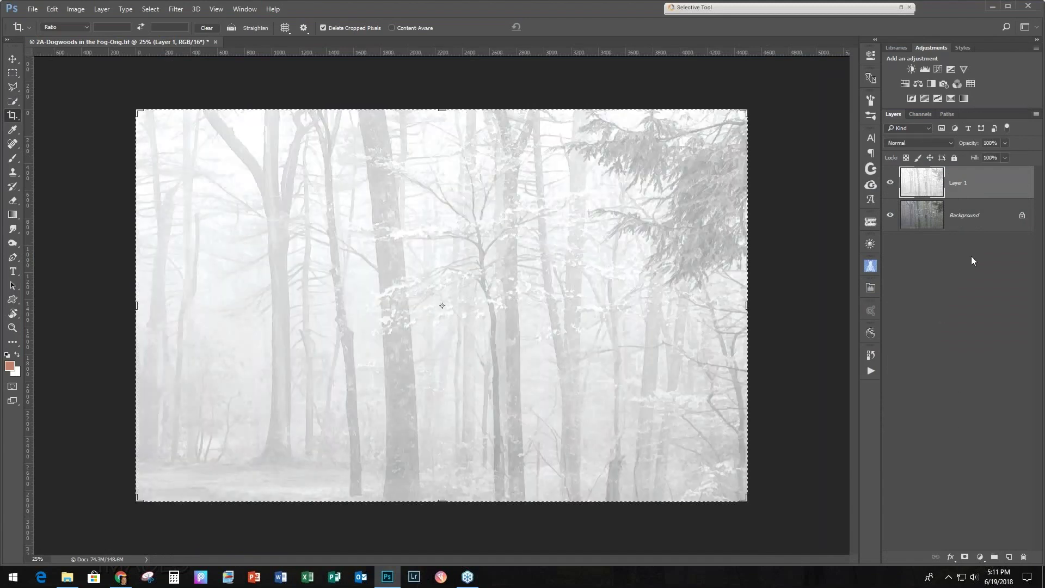
# Try the Soft Light blending mode on Layer 1 and compare the result with the original
pyautogui.click(951, 142)
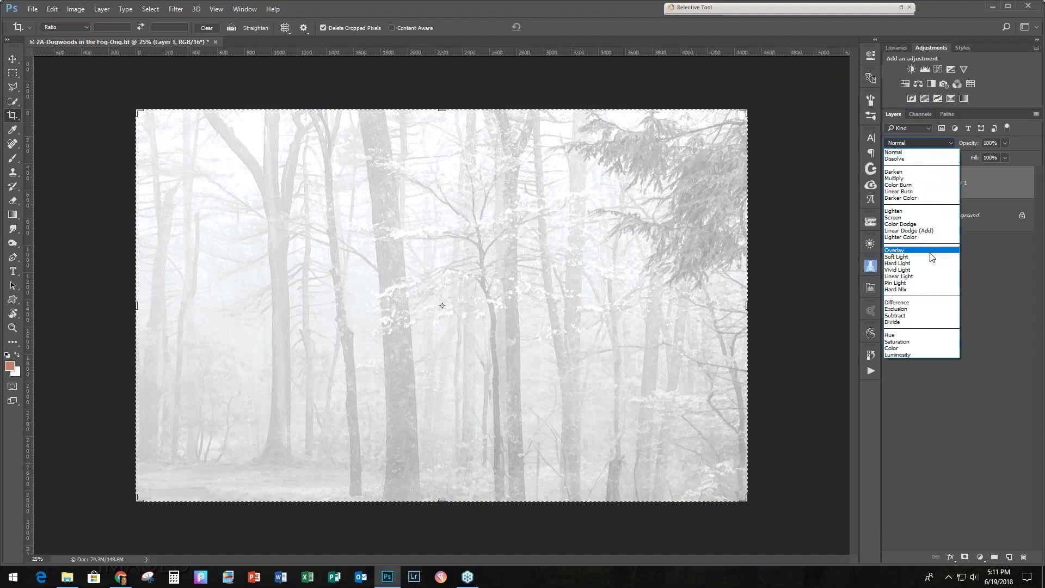
pyautogui.click(919, 259)
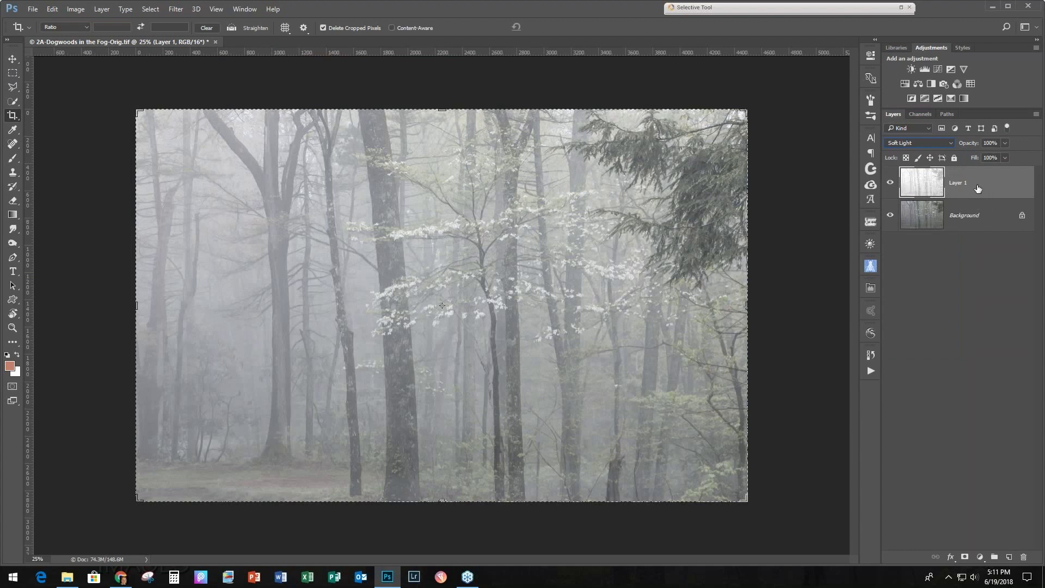
pyautogui.click(922, 145)
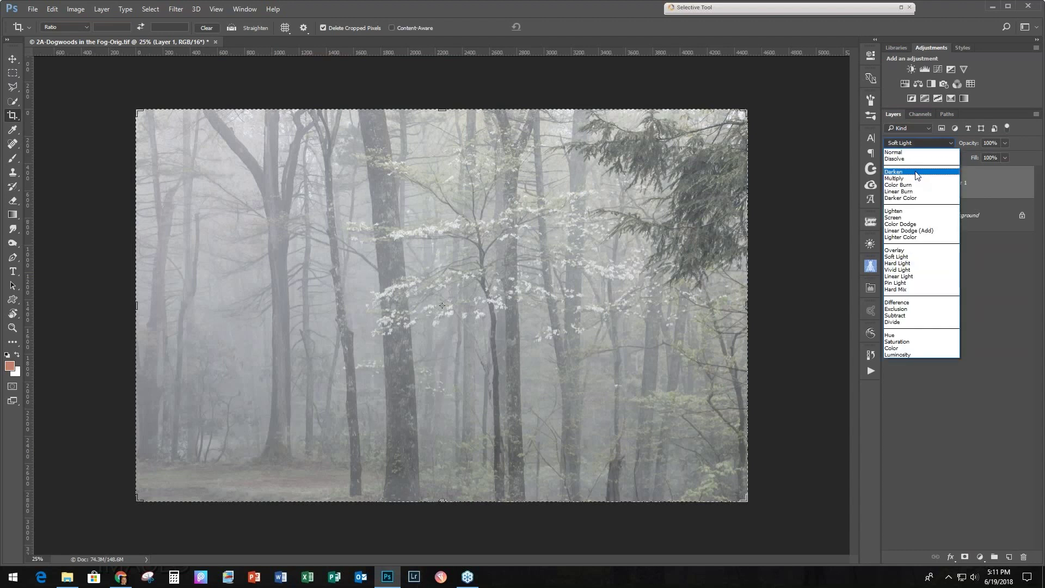
pyautogui.click(909, 257)
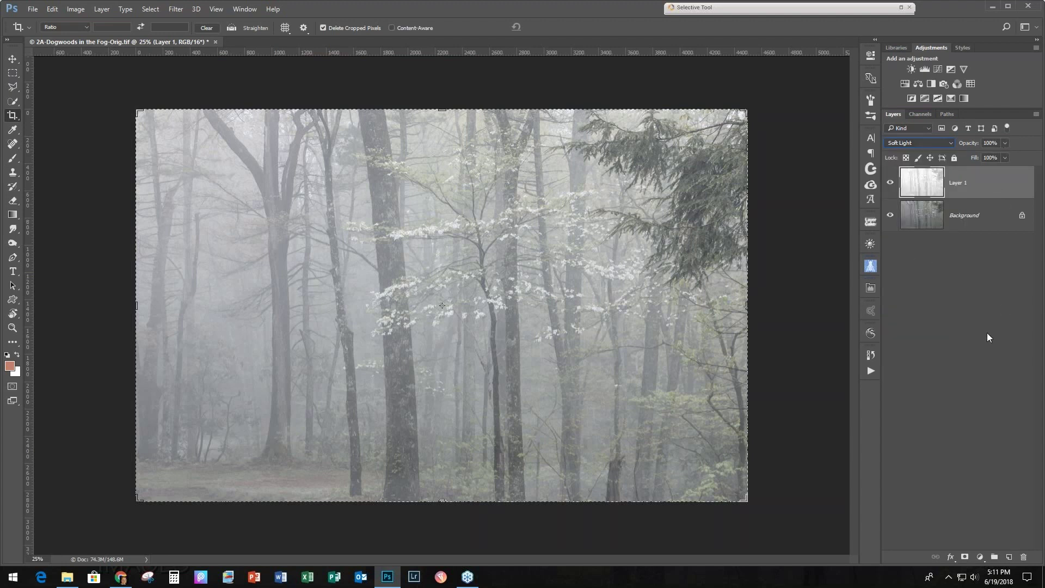
pyautogui.click(890, 184)
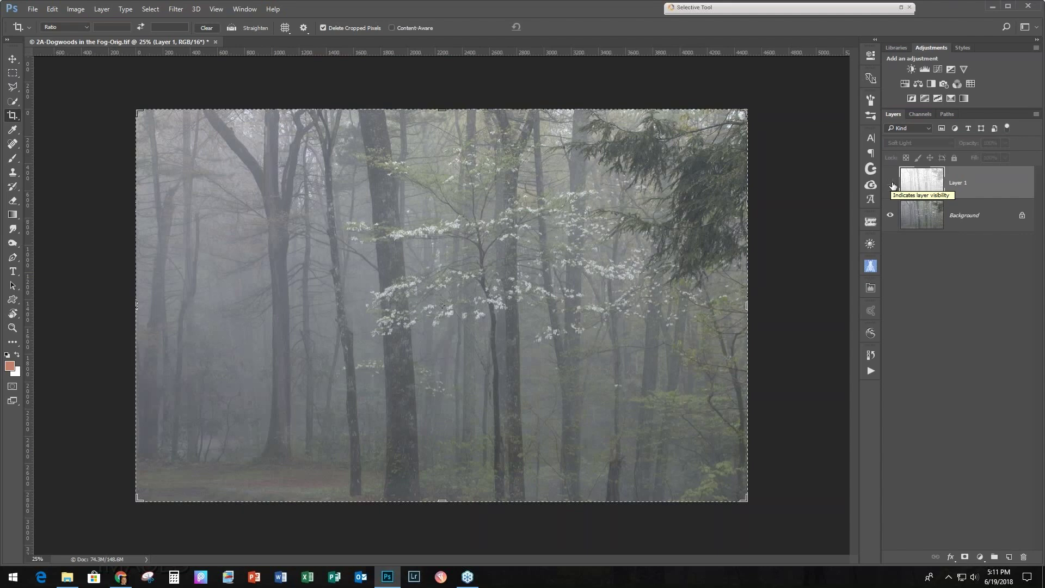
pyautogui.click(891, 185)
pyautogui.click(891, 184)
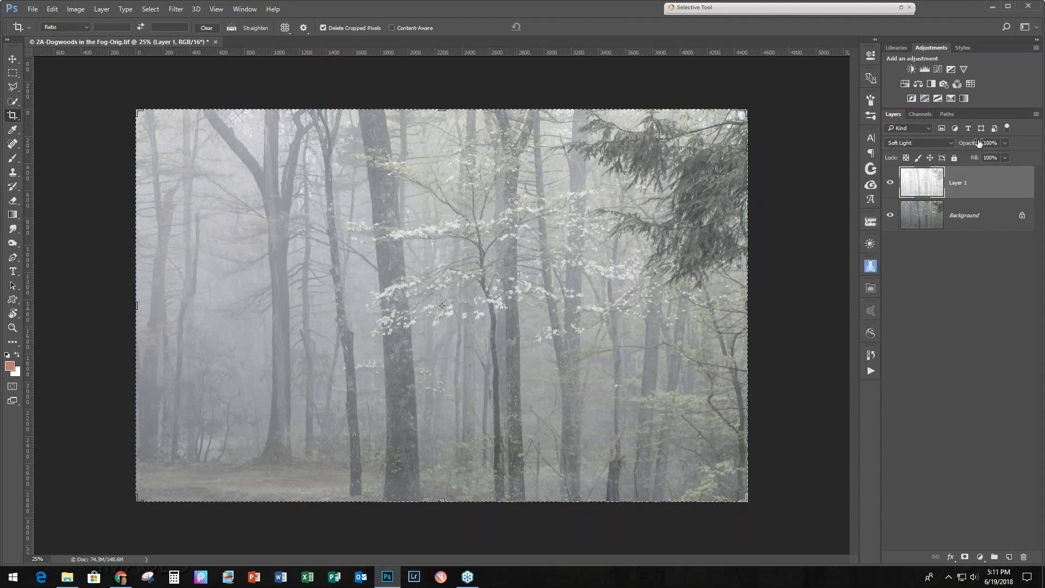
# Set the blending mode of Layer 1 to Linear Burn
pyautogui.click(950, 144)
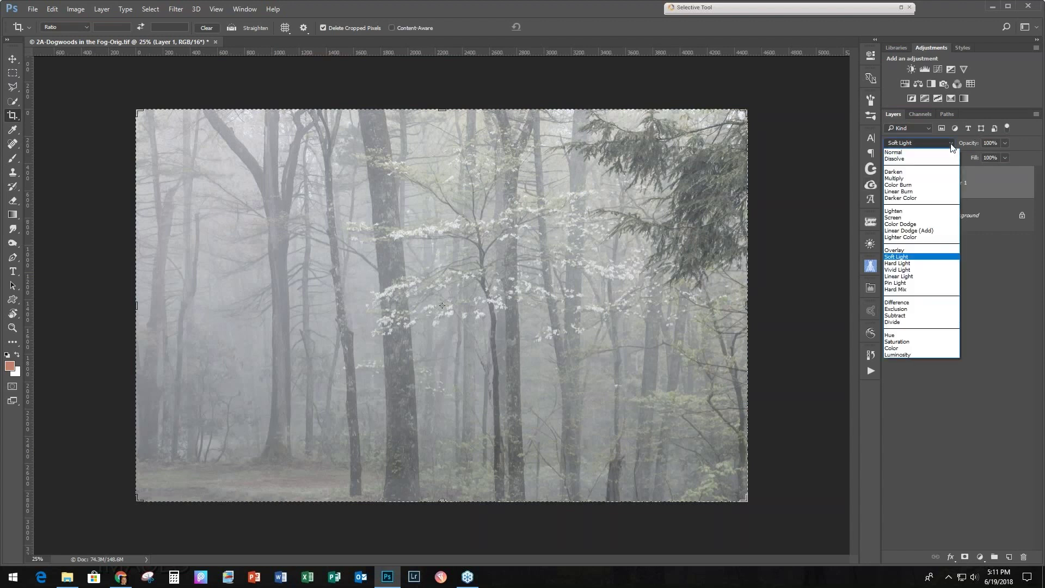
pyautogui.click(914, 191)
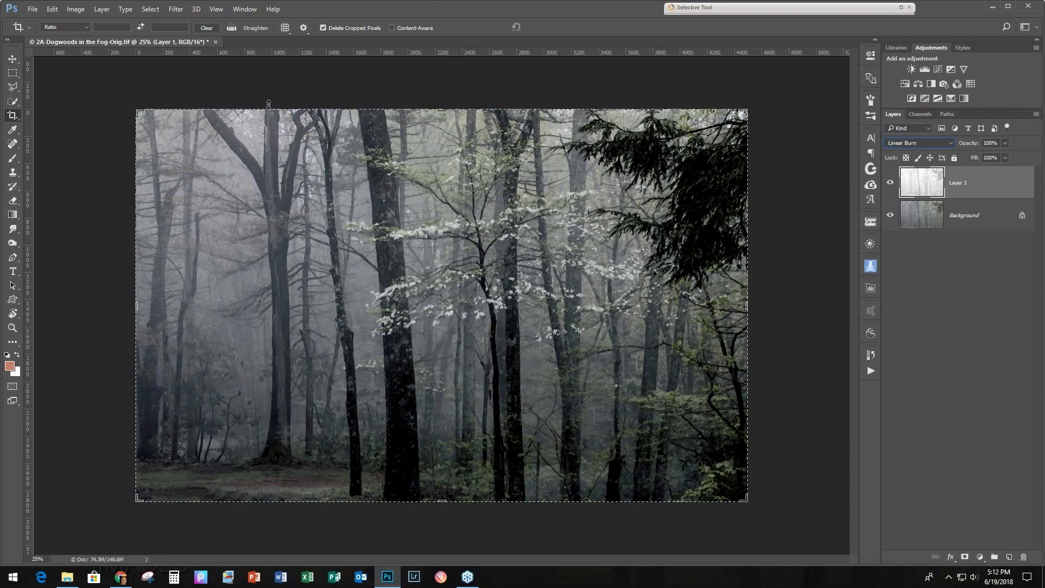
# Close the foggy dogwoods image without saving the changes
pyautogui.click(34, 10)
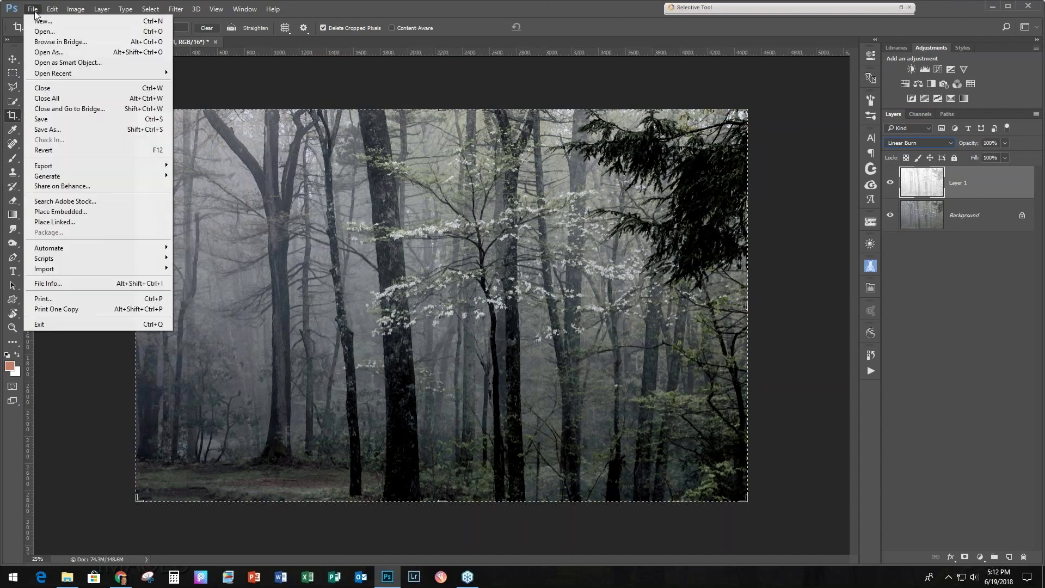
pyautogui.click(53, 91)
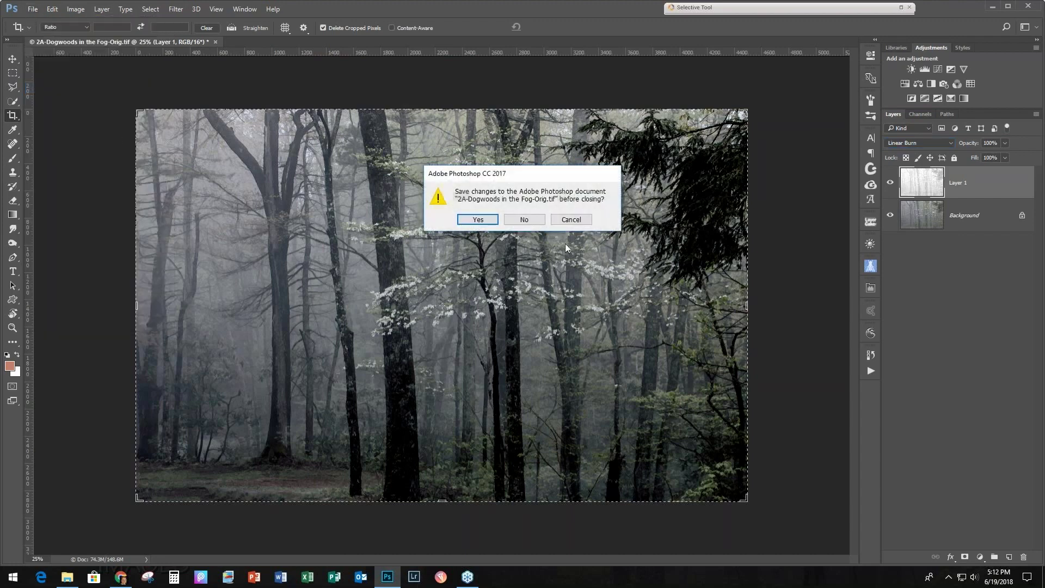
pyautogui.click(524, 219)
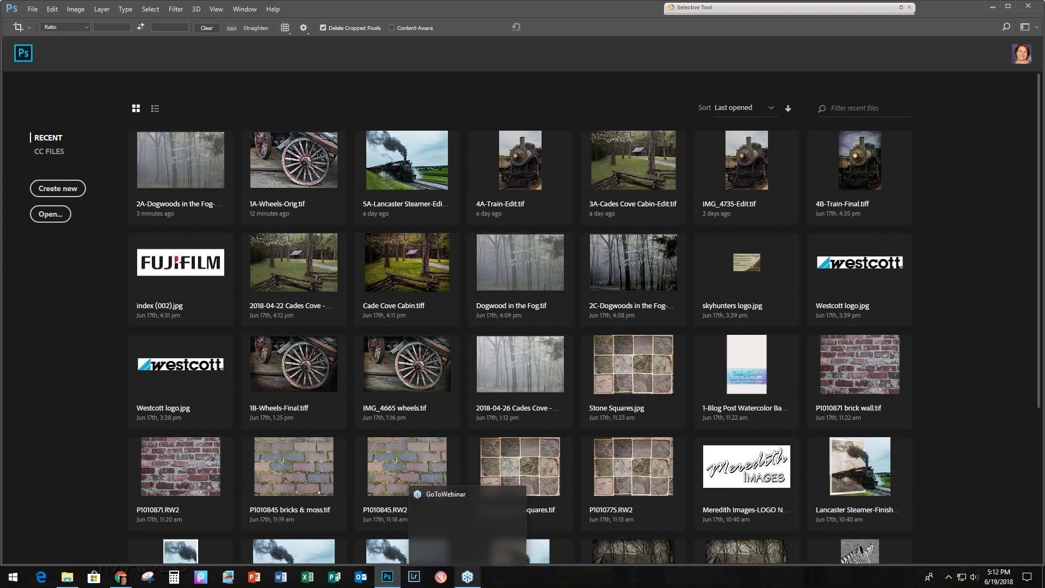
# Switch to Topaz Studio and open 3A-Cades Cove Cabin-Edit.tif
pyautogui.click(441, 578)
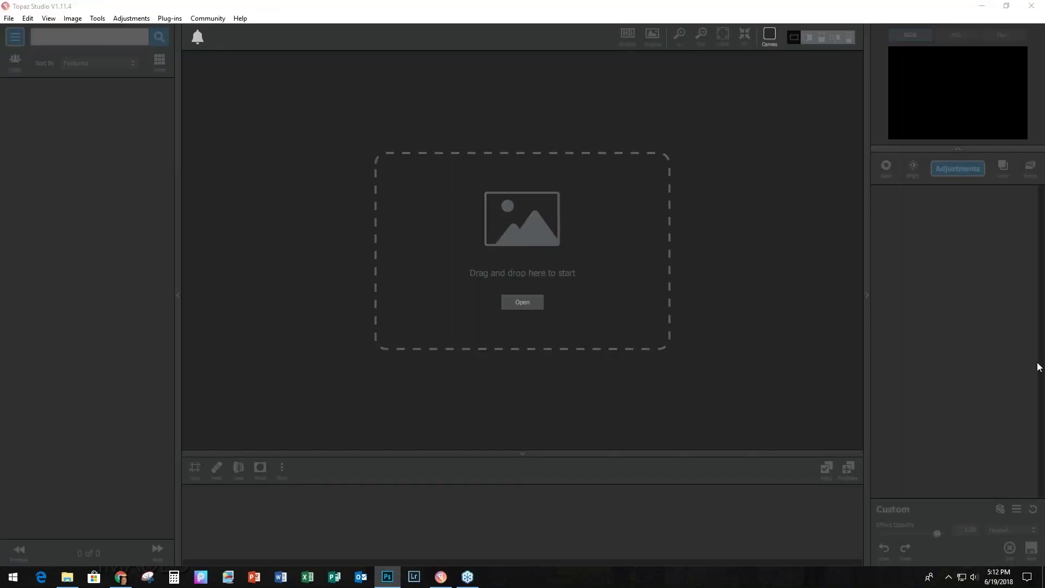
pyautogui.moveTo(1040, 367); pyautogui.dragTo(527, 272)
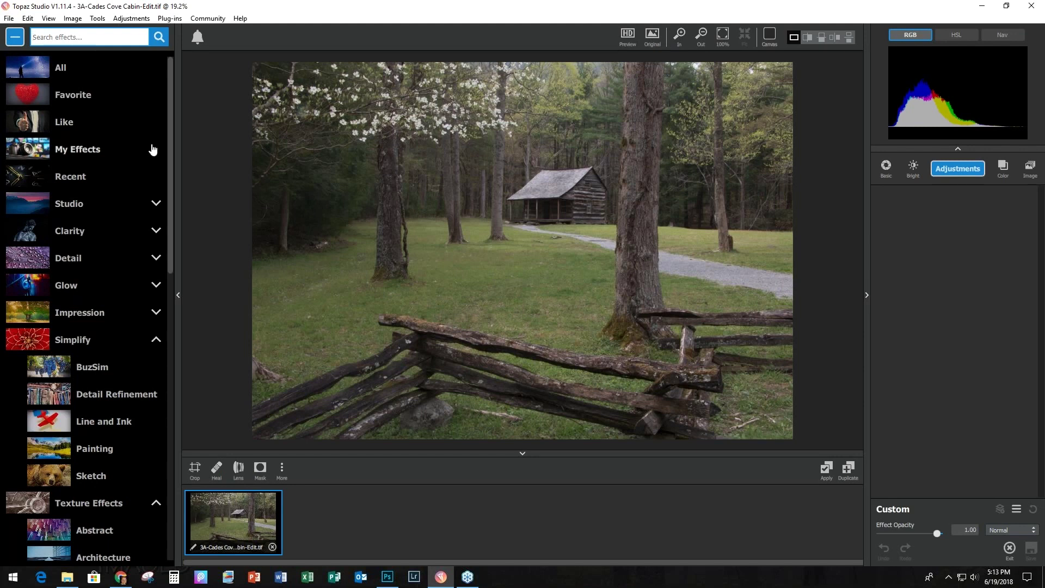
# Add a Basic Adjustment to the cabin image with Exposure 0.14 and Clarity 0.38
pyautogui.click(886, 166)
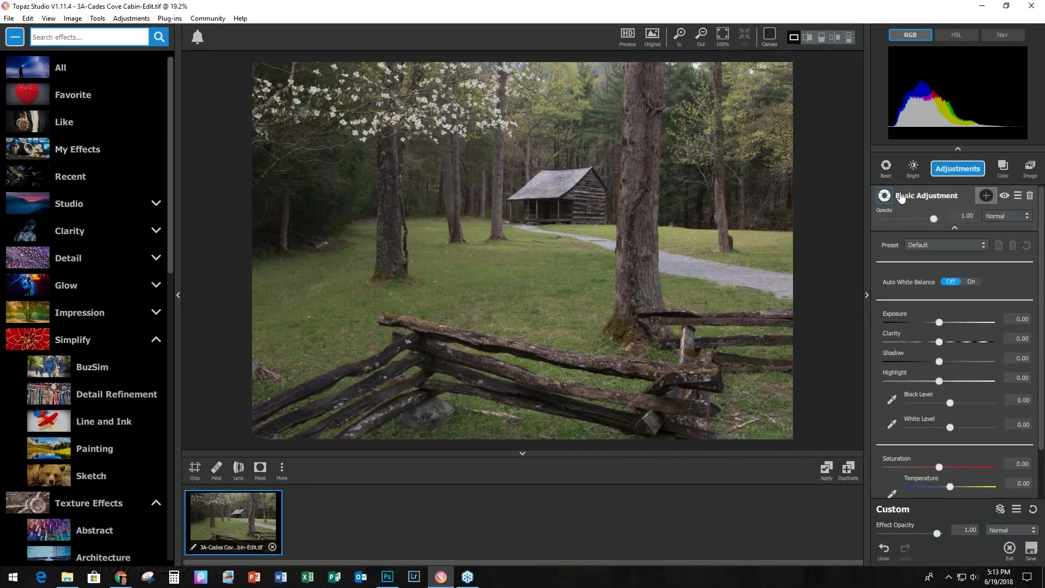
pyautogui.doubleClick(1023, 319)
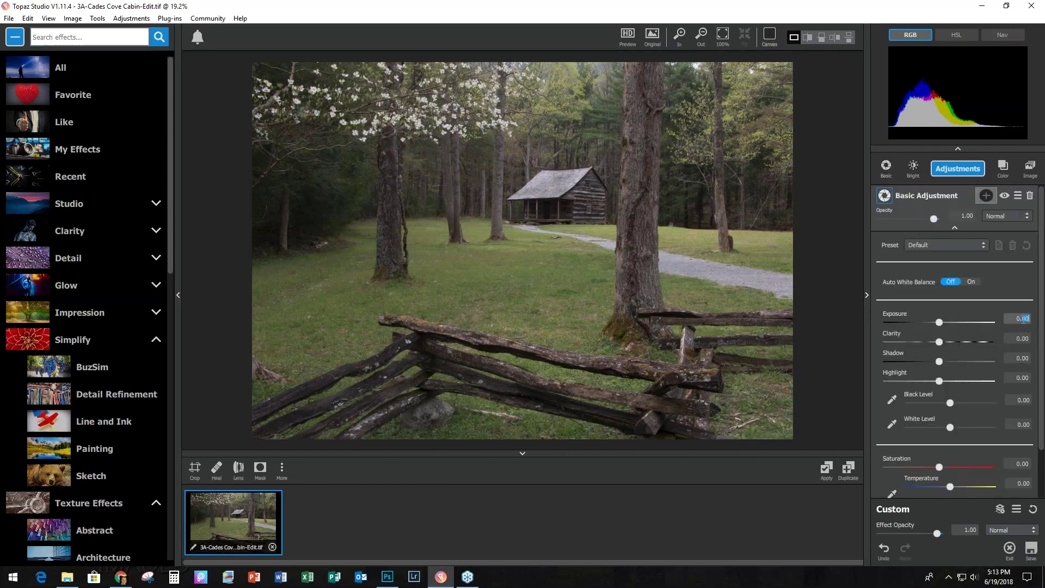
pyautogui.write('14')
pyautogui.doubleClick(1016, 339)
pyautogui.press('BackSpace')
pyautogui.write('.38')
pyautogui.press('Return')
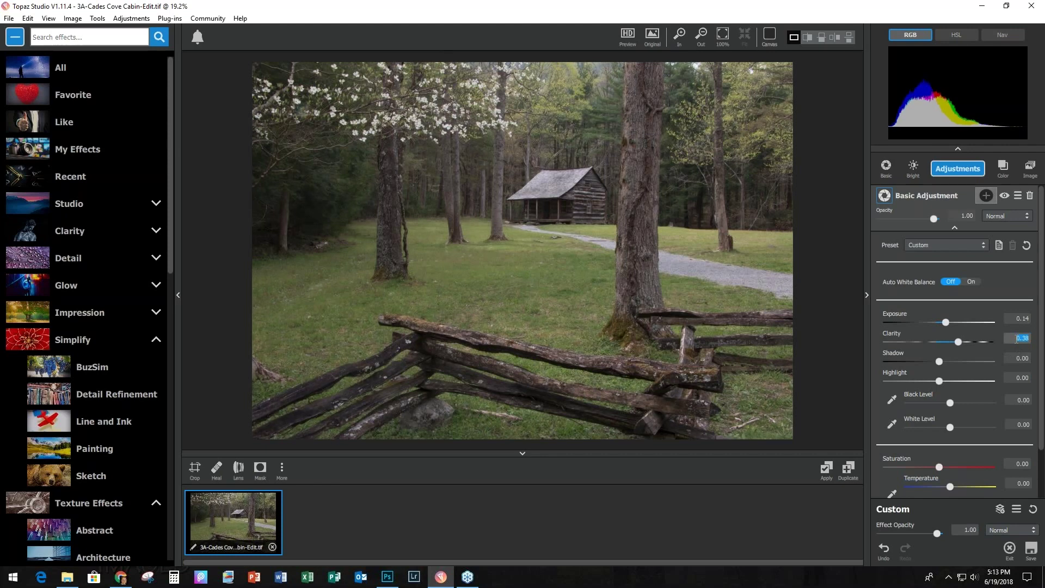
# Set Black Level to -0.03, White Level to 0.78 and Saturation to 0.23, and apply the Basic Adjustment
pyautogui.click(1023, 401)
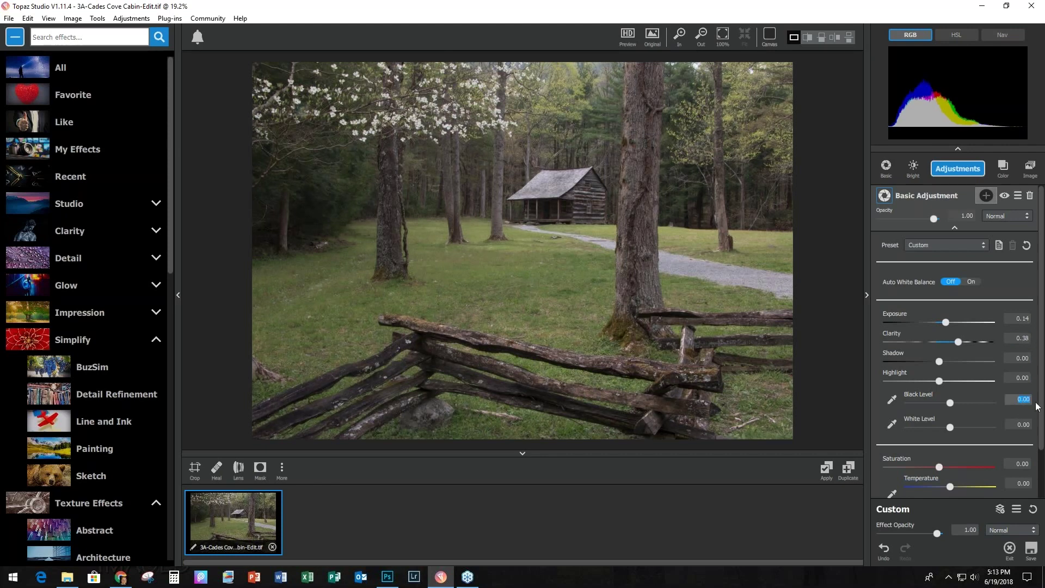
pyautogui.write('-')
pyautogui.press('Return')
pyautogui.moveTo(1019, 424); pyautogui.dragTo(1025, 425)
pyautogui.write('78')
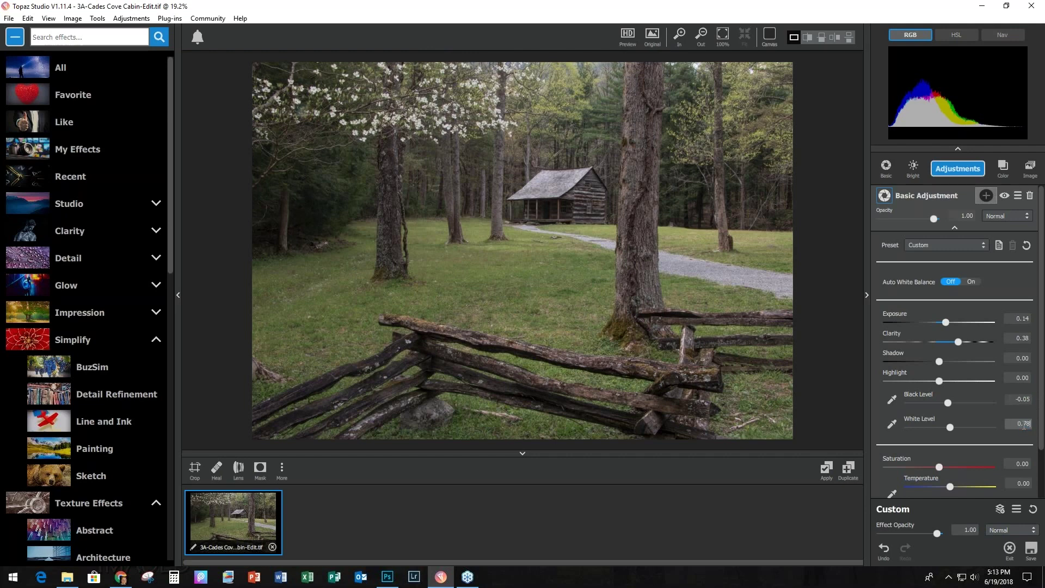
pyautogui.press('Tab')
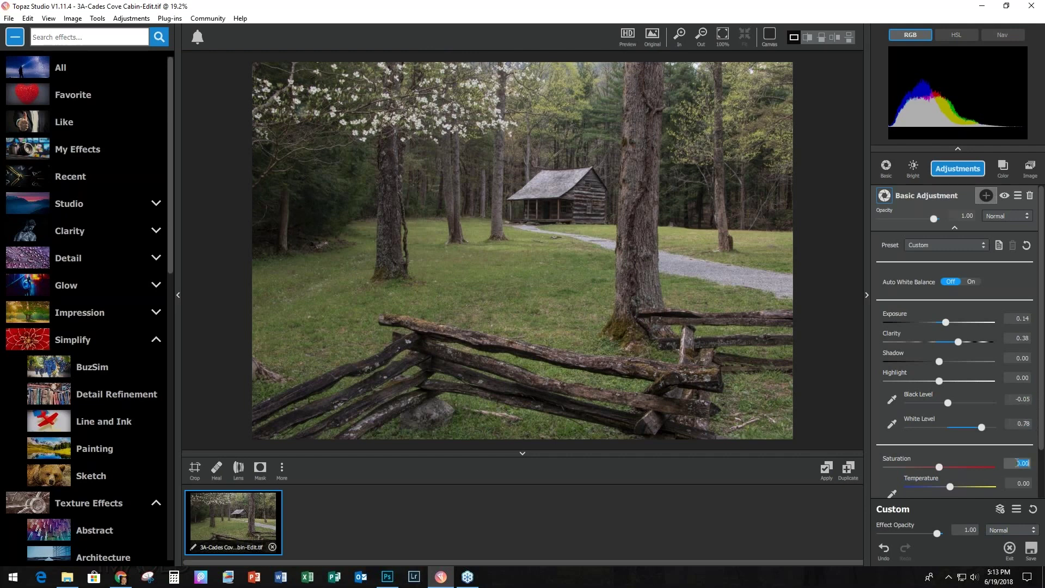
pyautogui.write('.23')
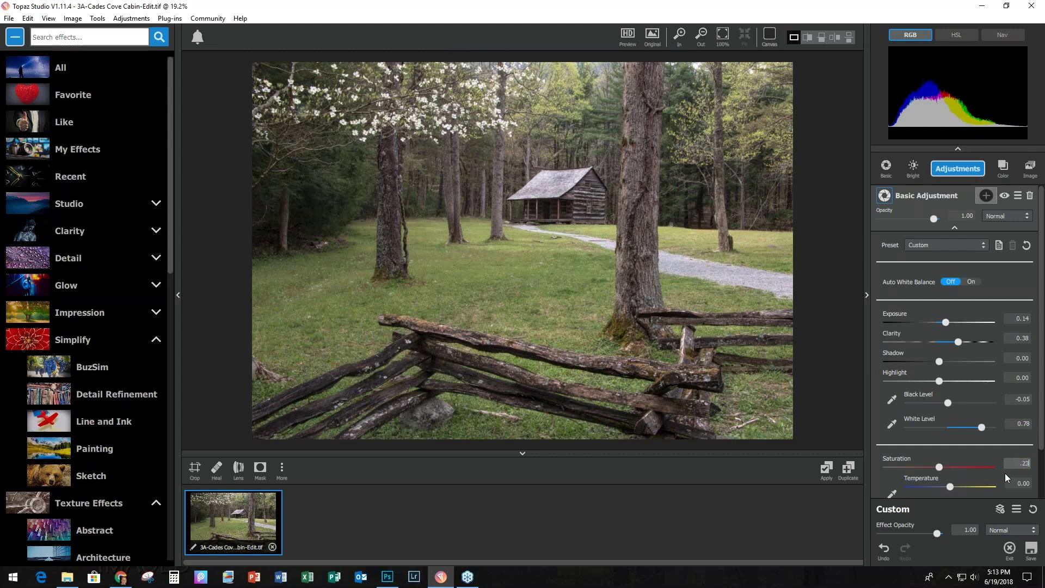
pyautogui.press('Return')
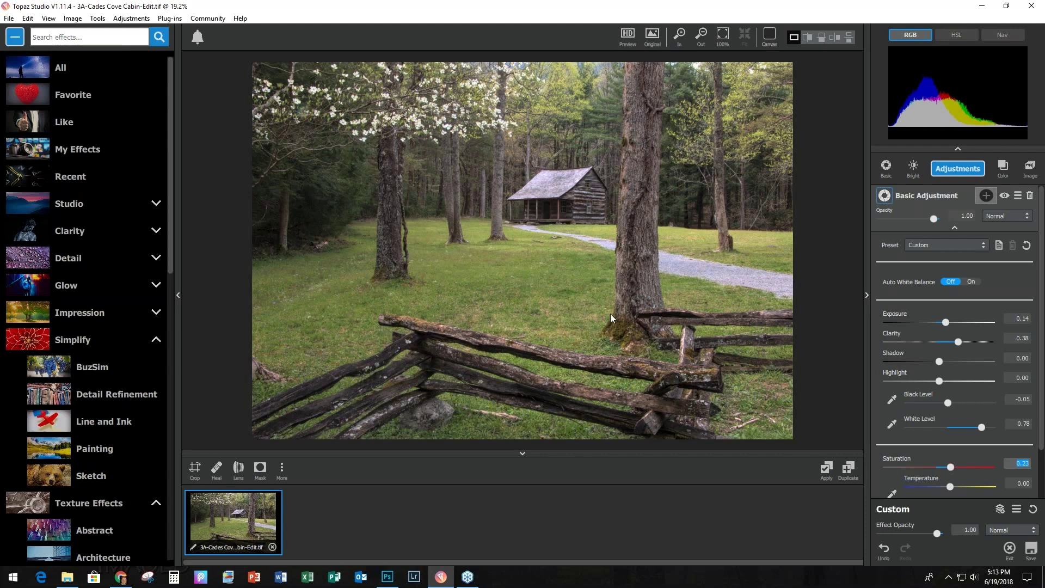
pyautogui.click(826, 469)
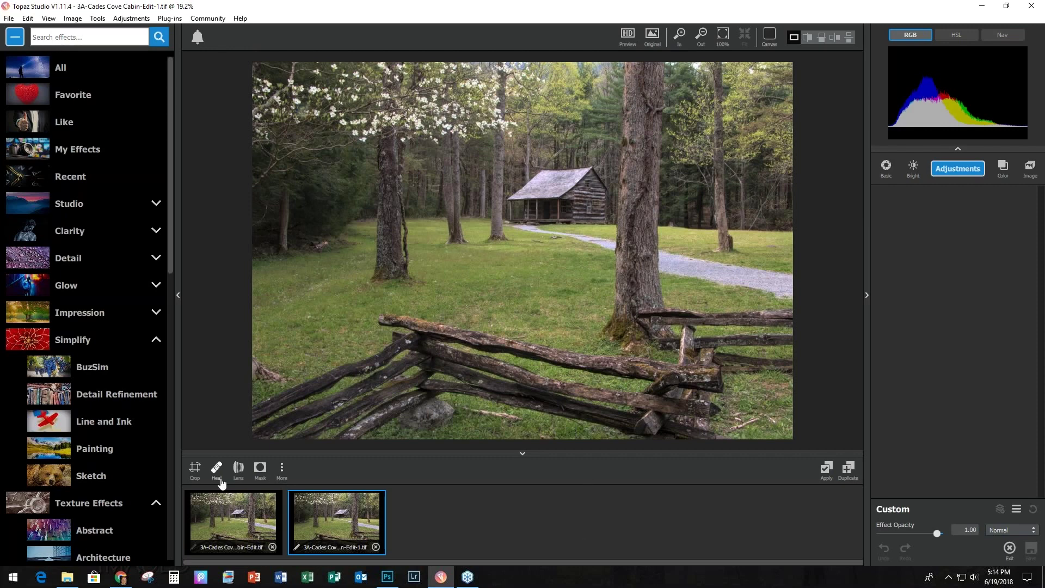
# Heal away the debris in the grass at the lower right of the cabin image using a Healing Brush size of 0.14
pyautogui.click(216, 469)
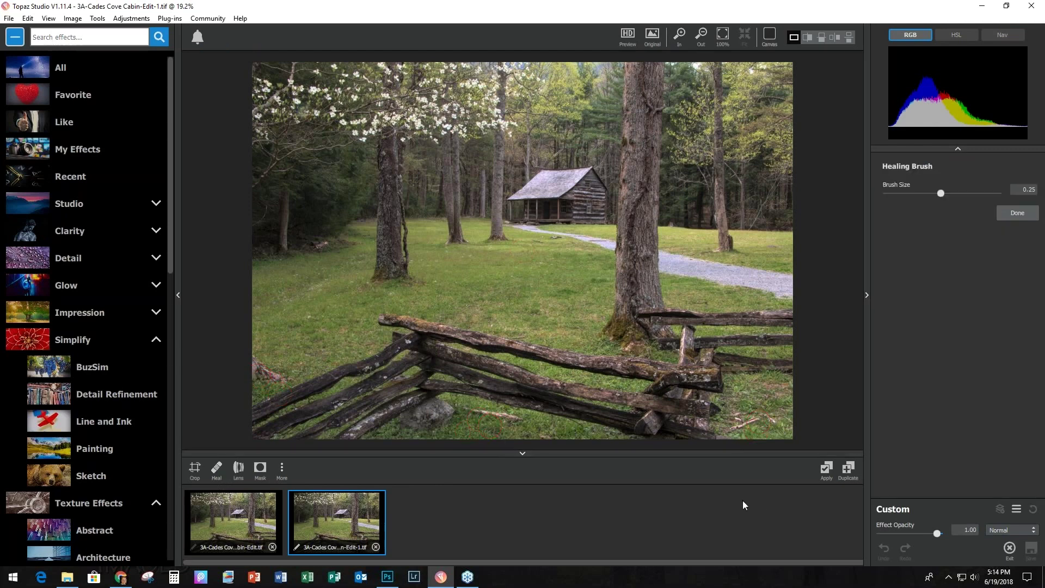
pyautogui.click(916, 194)
pyautogui.click(731, 431)
pyautogui.moveTo(735, 428); pyautogui.dragTo(758, 421)
pyautogui.moveTo(772, 419); pyautogui.dragTo(779, 418)
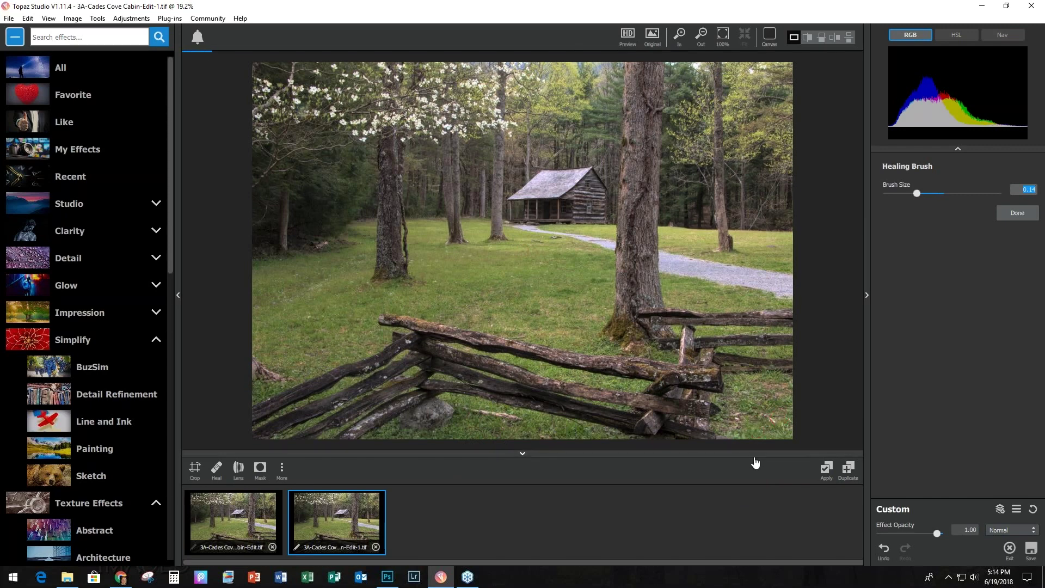
pyautogui.click(740, 416)
# Heal away the stick below the fence, the stump at the image's left edge and a spot by the tree line, and finish healing
pyautogui.moveTo(471, 411); pyautogui.dragTo(520, 418)
pyautogui.moveTo(469, 411); pyautogui.dragTo(521, 418)
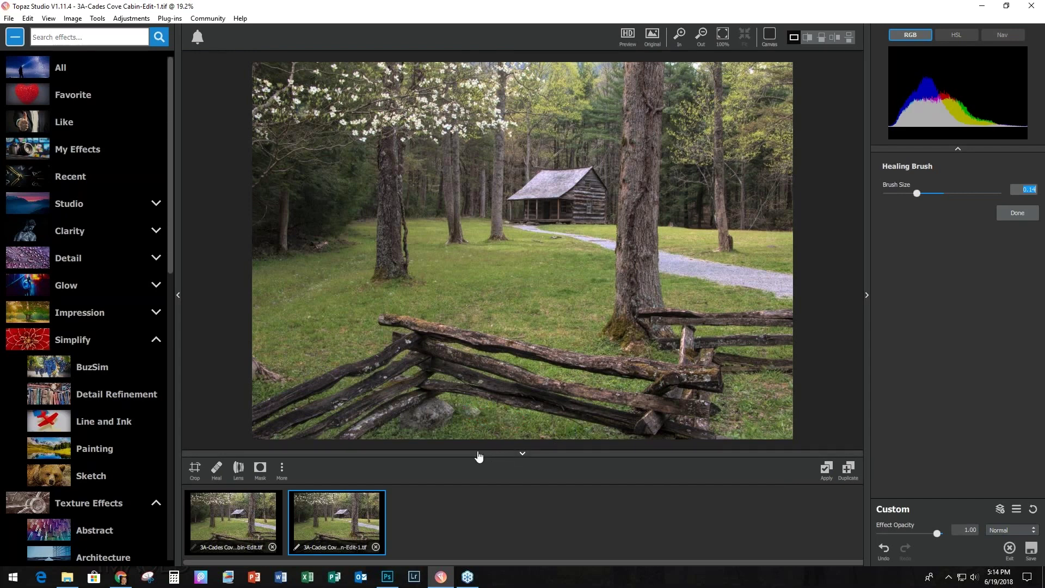
pyautogui.moveTo(255, 360); pyautogui.dragTo(274, 376)
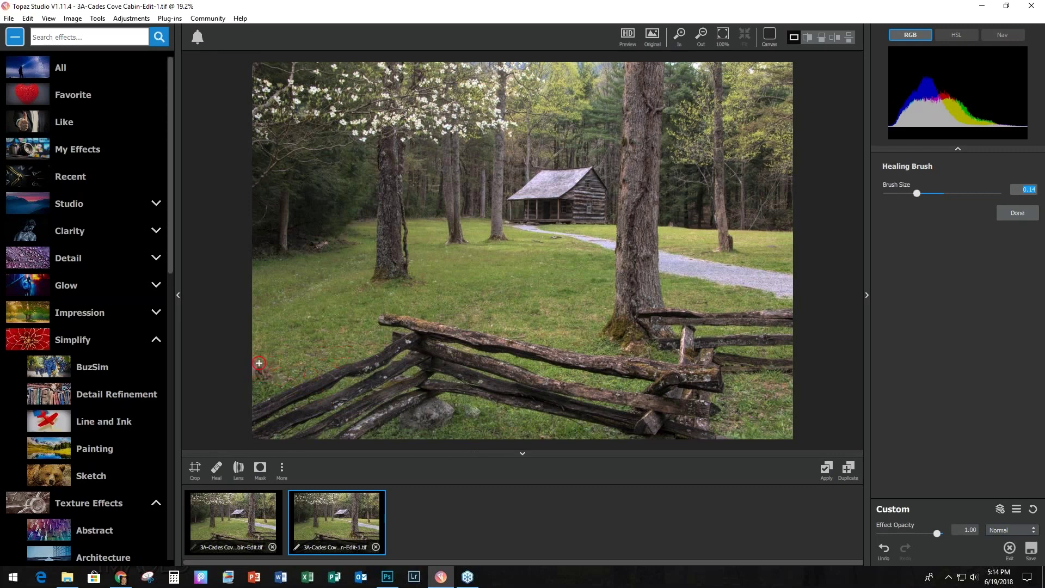
pyautogui.moveTo(257, 360); pyautogui.dragTo(262, 379)
pyautogui.click(325, 243)
pyautogui.click(1017, 213)
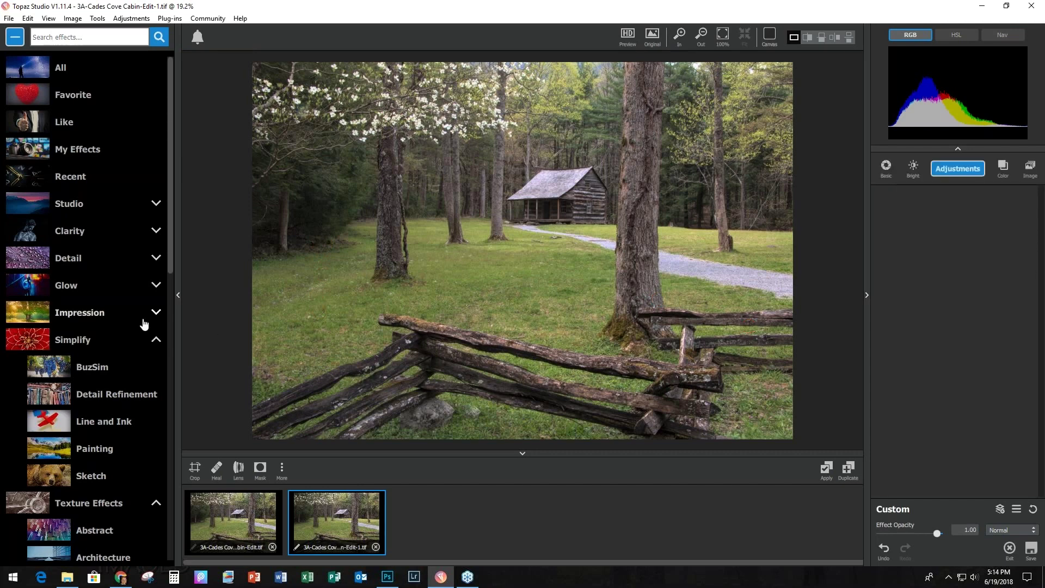
# Collapse the Simplify effects and browse the Landscape effects in the Studio category
pyautogui.click(157, 340)
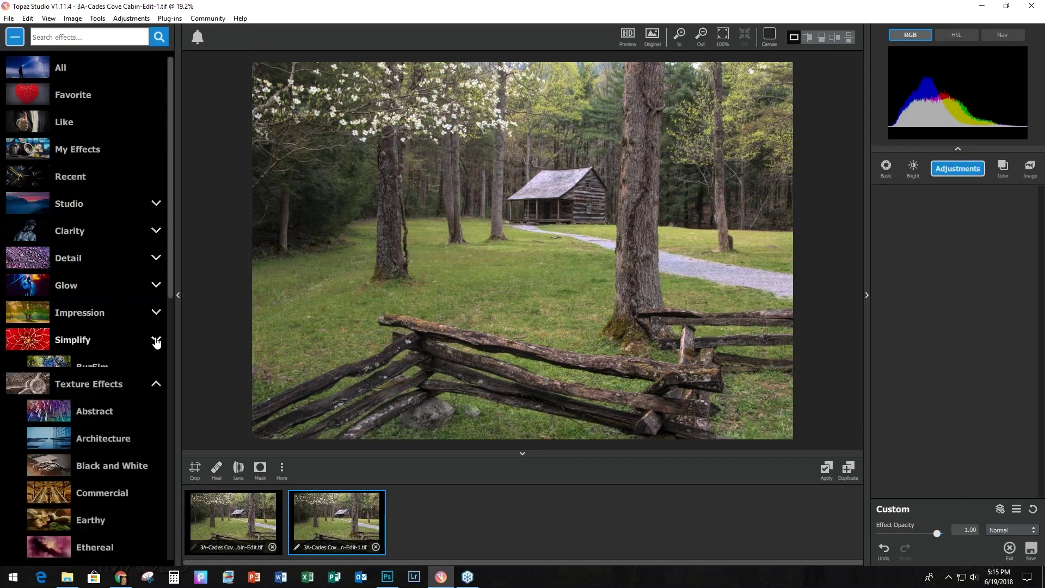
pyautogui.click(156, 205)
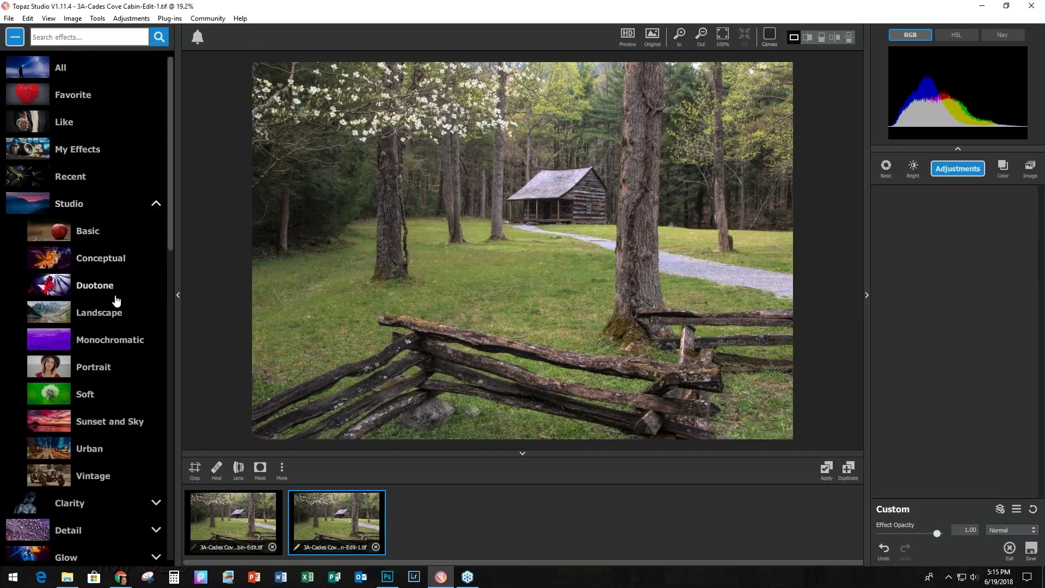
pyautogui.click(93, 319)
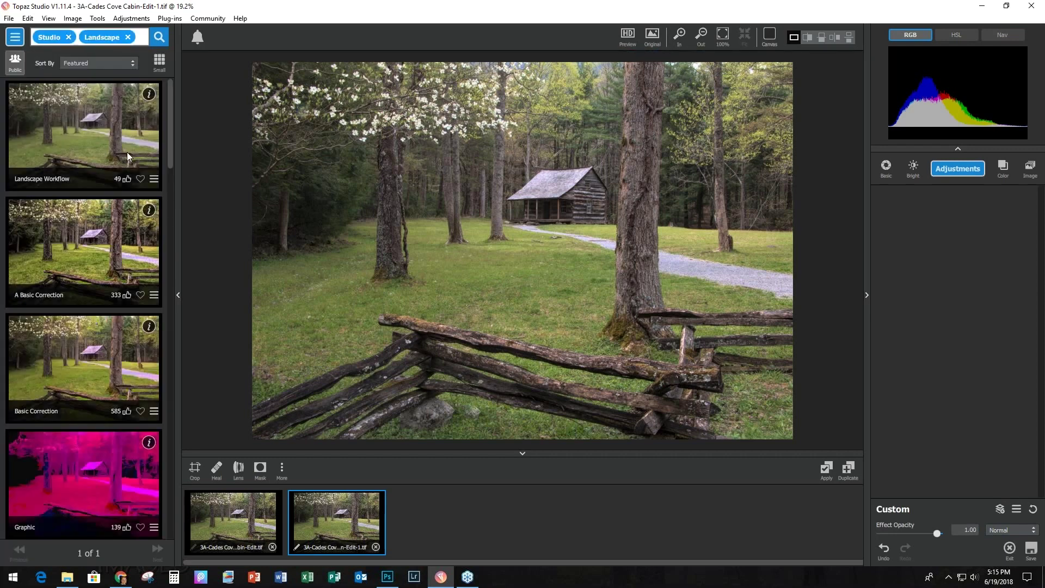
# Drop the Landscape filter, search the Studio effects for "oil painting classic" and apply the Oil painting classic effect to the cabin image
pyautogui.click(146, 38)
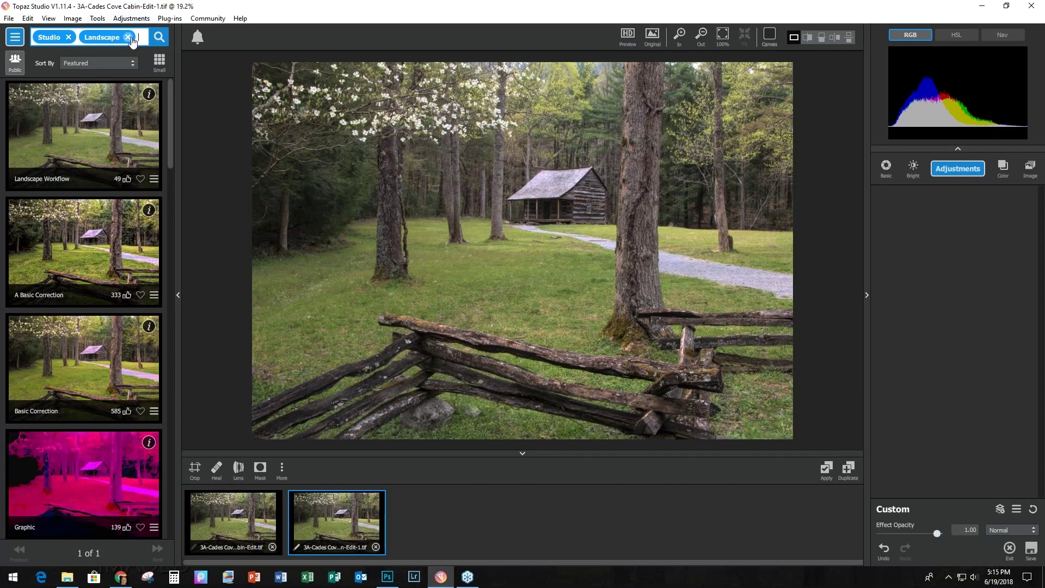
pyautogui.click(107, 38)
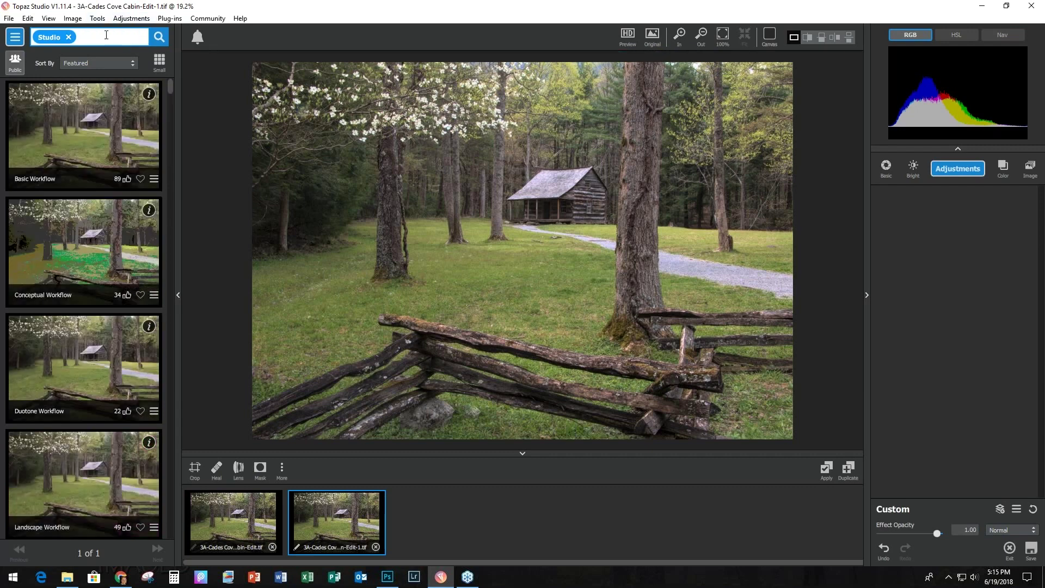
pyautogui.write('ol painting classic')
pyautogui.press('Return')
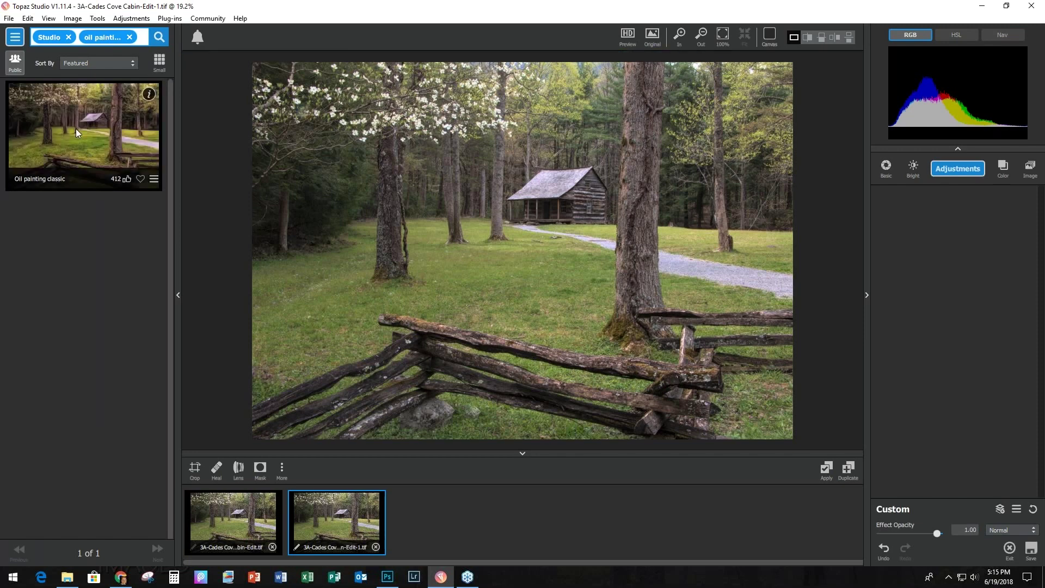
pyautogui.click(76, 128)
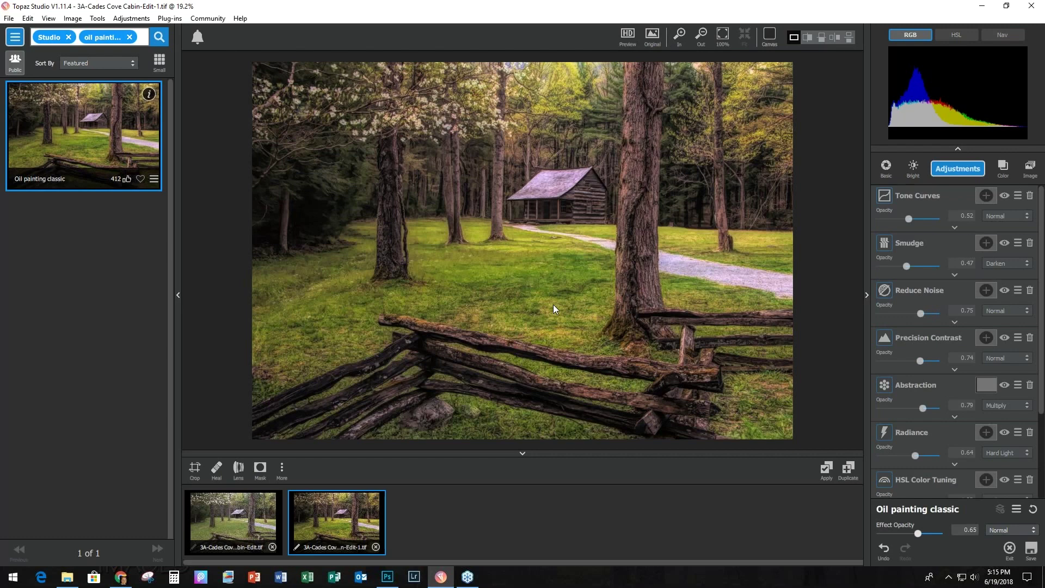
# Create a flattened copy of the oil-painted cabin image and add a Texture adjustment to the copy
pyautogui.click(827, 469)
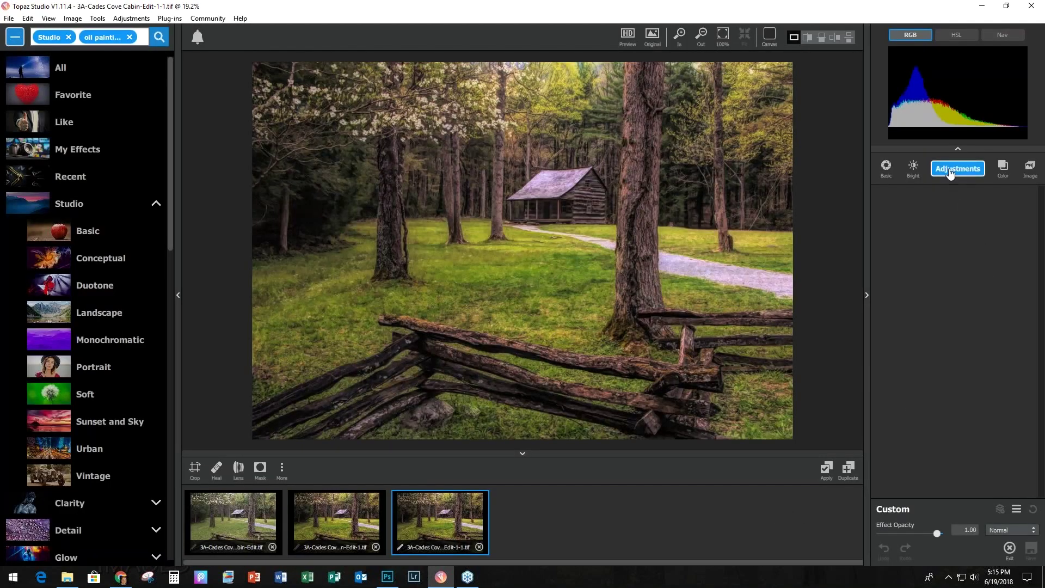
pyautogui.click(949, 173)
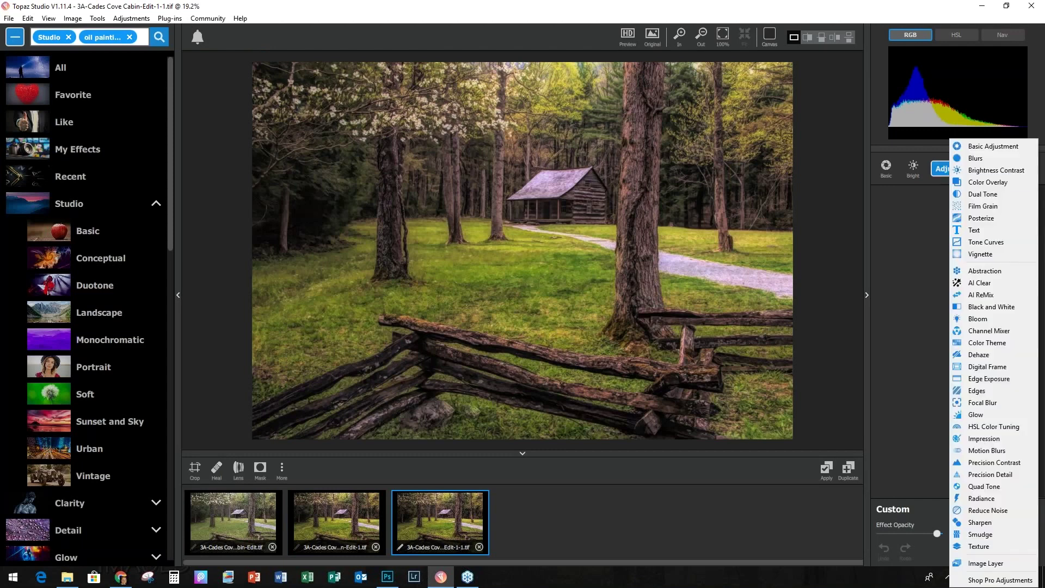
pyautogui.click(998, 546)
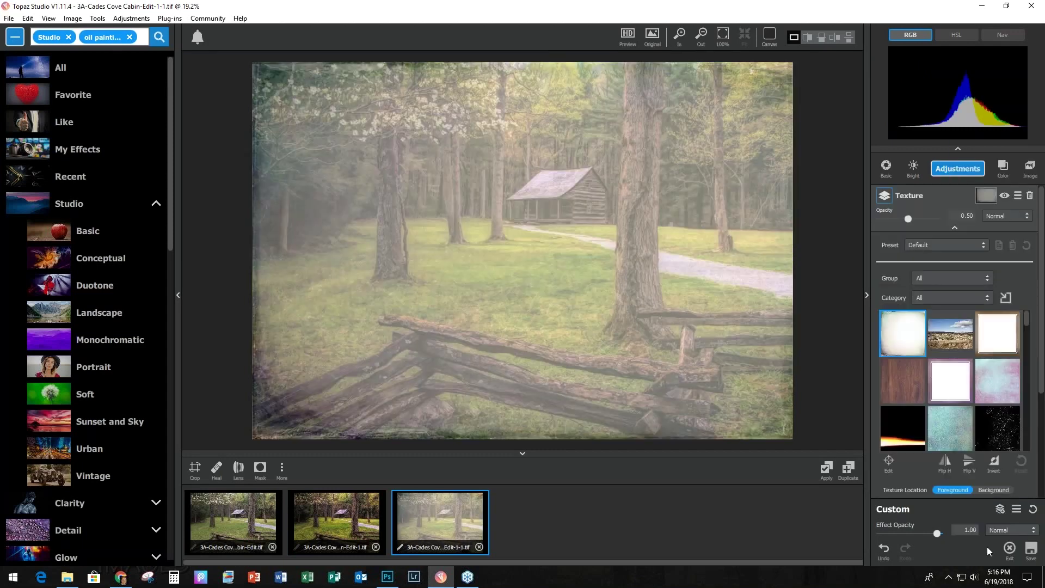
# Limit the copy's textures to the Borders group and choose the soft grey-beige border with blurred edges
pyautogui.click(969, 463)
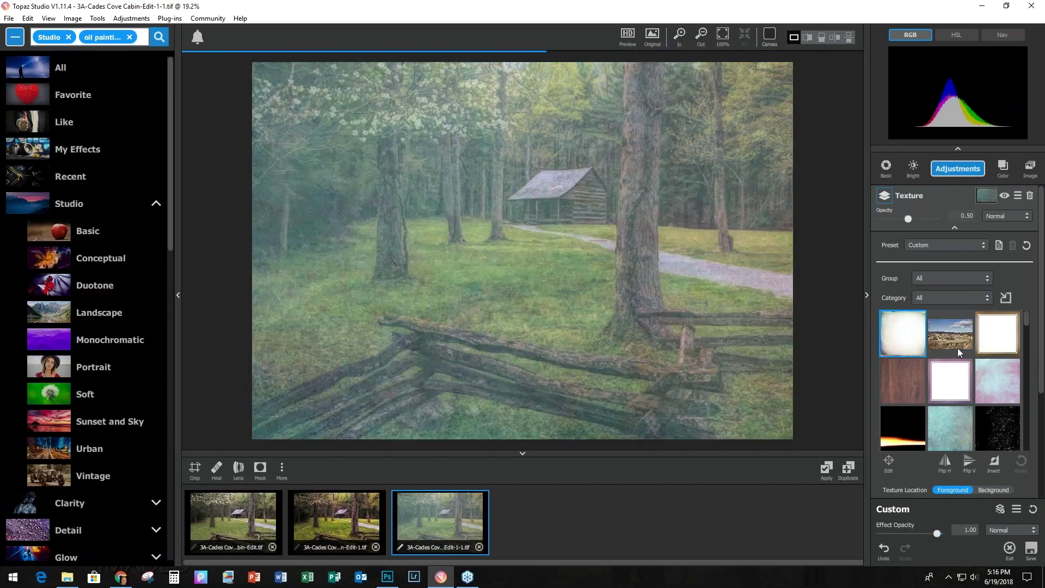
pyautogui.click(956, 279)
pyautogui.click(984, 298)
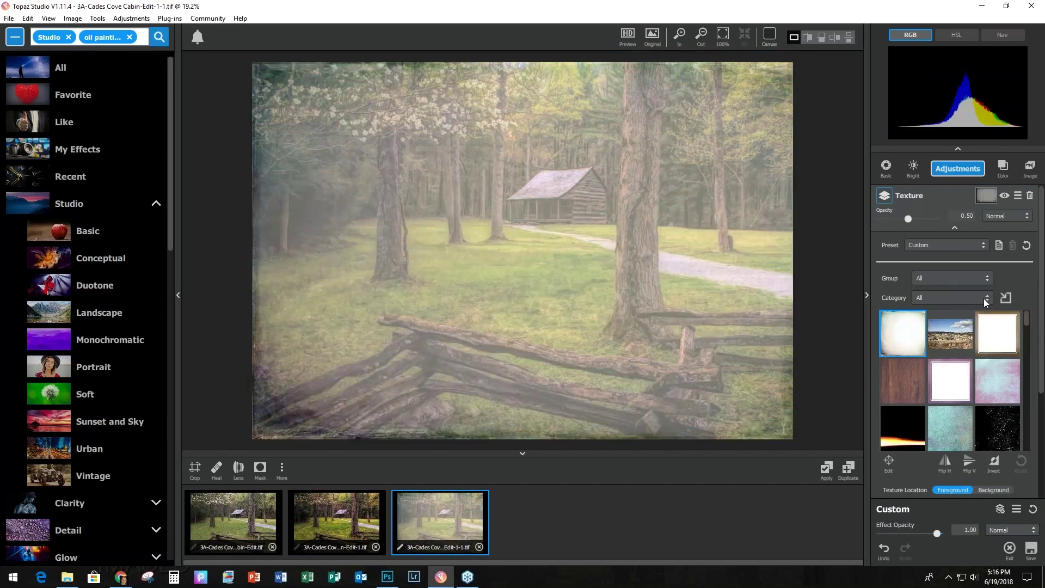
pyautogui.click(983, 347)
pyautogui.scroll(-2, 957, 416)
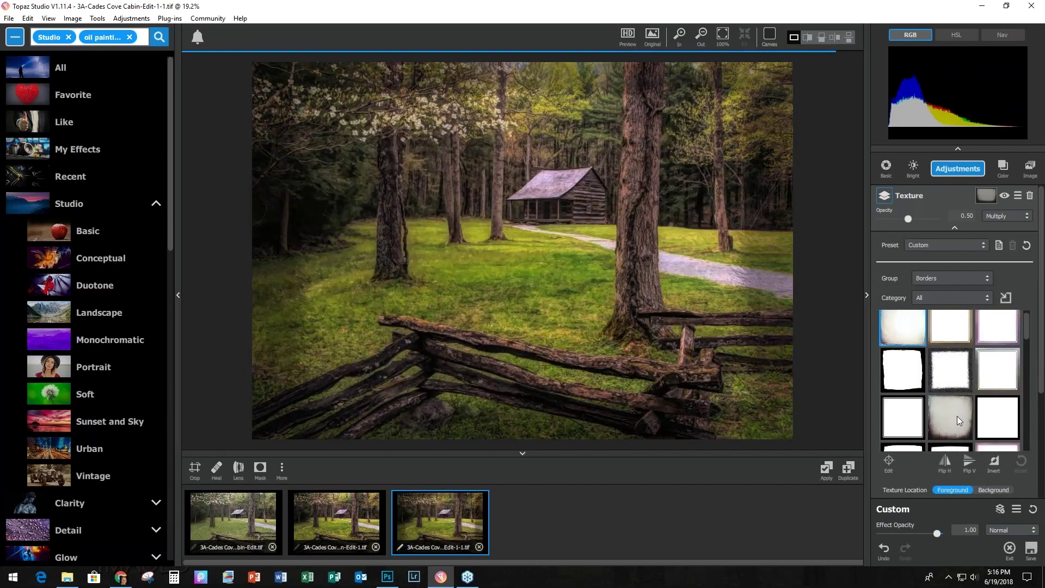
pyautogui.click(957, 416)
pyautogui.scroll(-1, 956, 416)
pyautogui.click(952, 407)
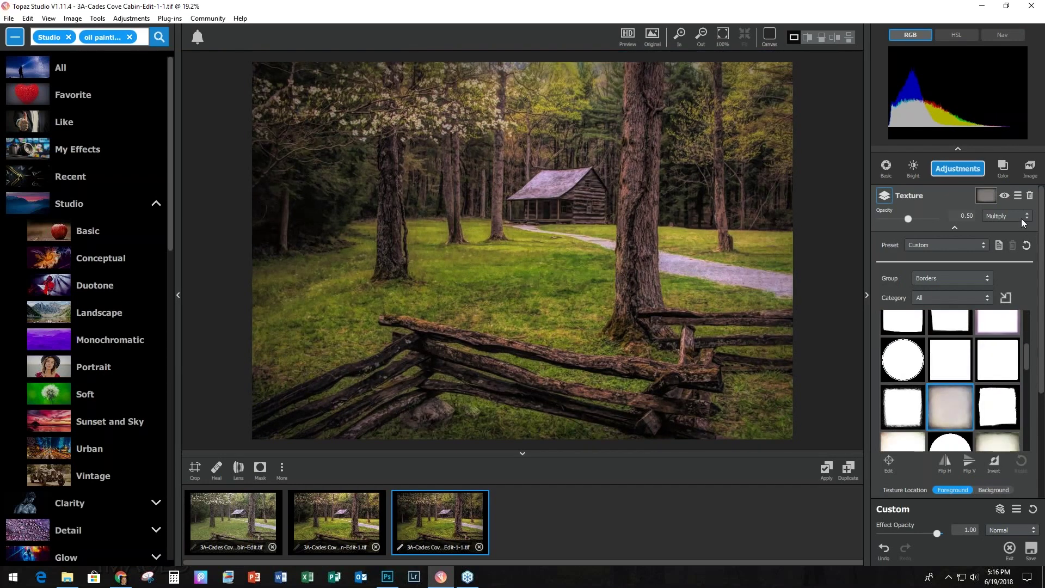
# Set the border texture's opacity to 0.63 on the copy, and close the copy without saving
pyautogui.click(965, 215)
pyautogui.write('0.63')
pyautogui.press('Return')
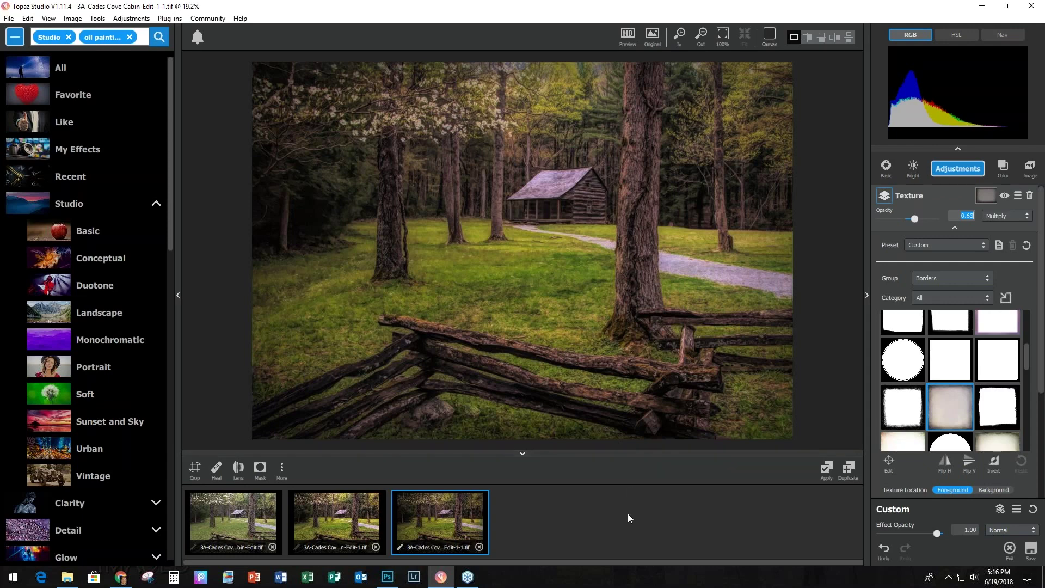
pyautogui.click(479, 547)
pyautogui.click(596, 315)
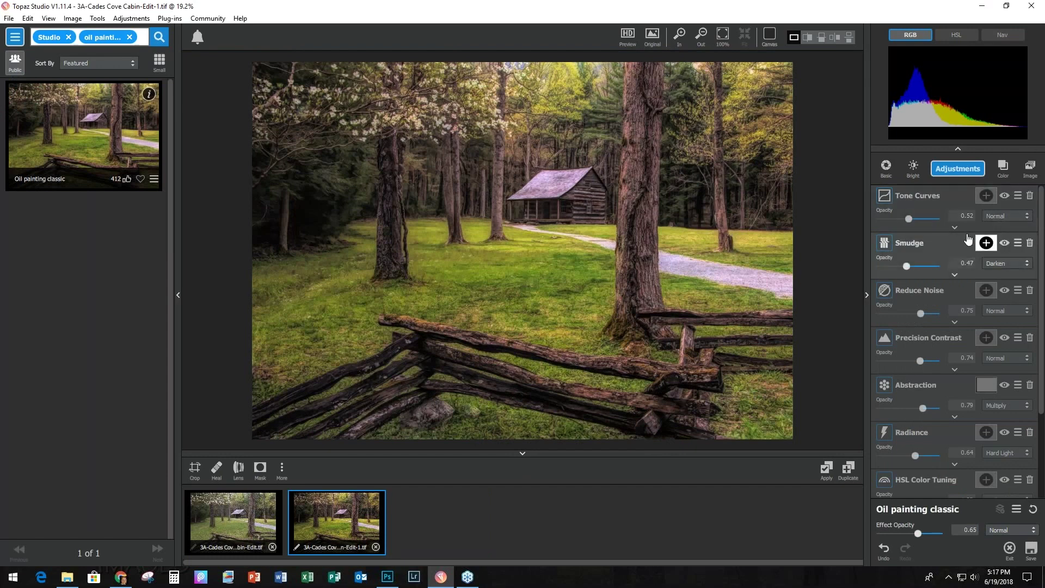
# Review the adjustments in the Oil painting classic effect and add a Texture adjustment to them
pyautogui.click(958, 150)
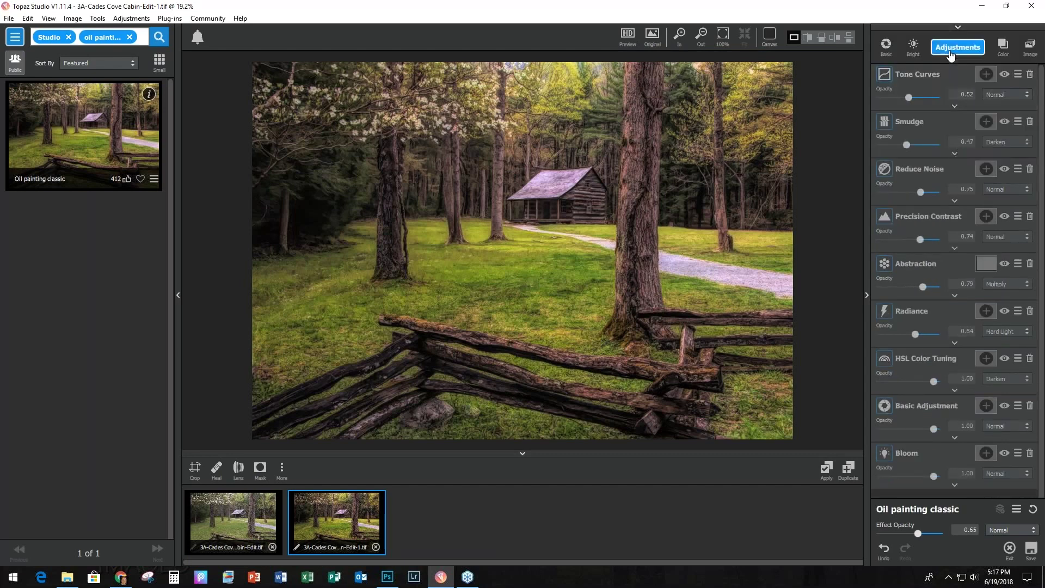
pyautogui.click(956, 30)
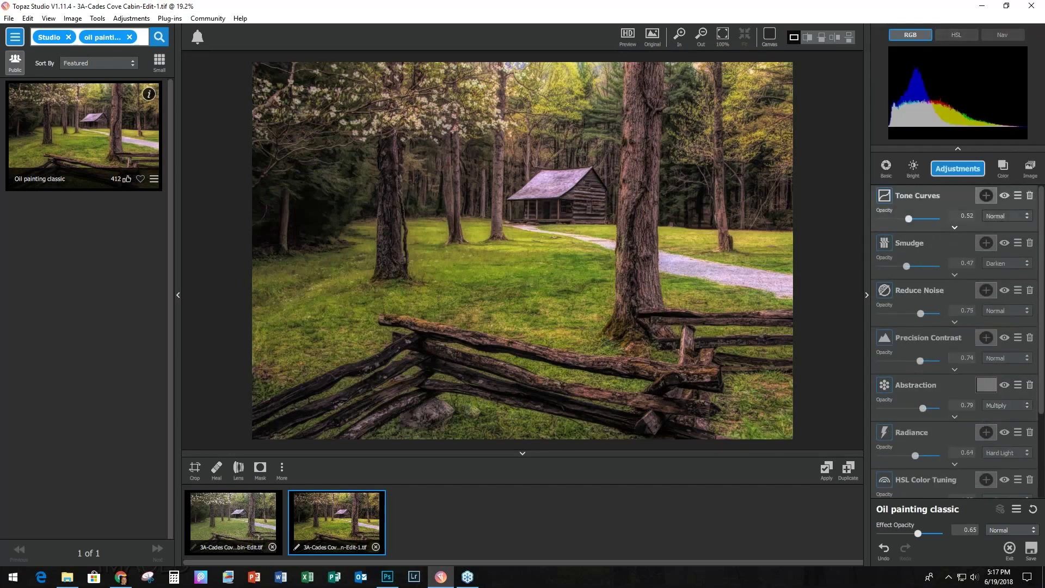
pyautogui.scroll(-3, 961, 294)
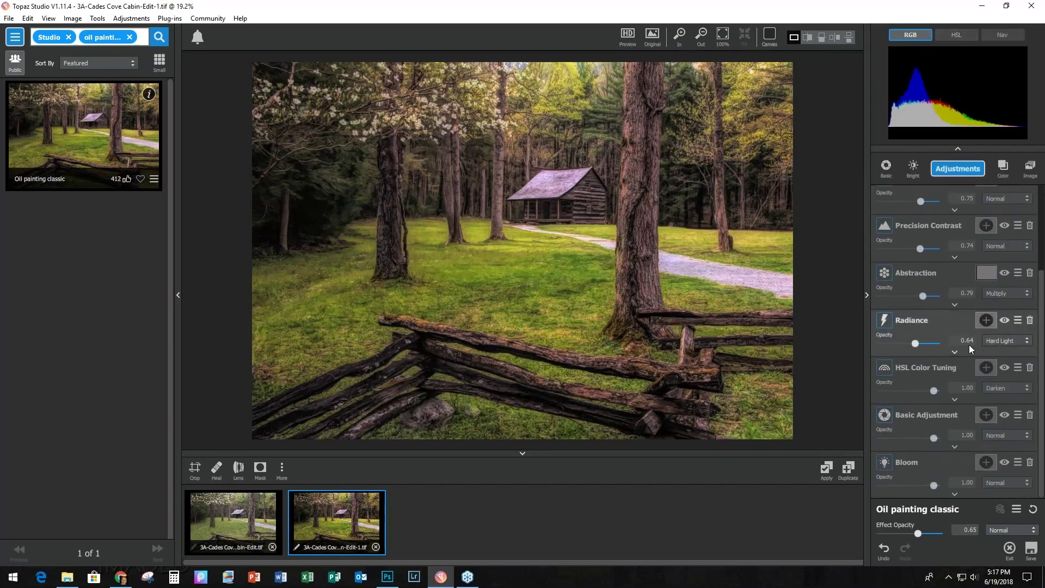
pyautogui.click(957, 170)
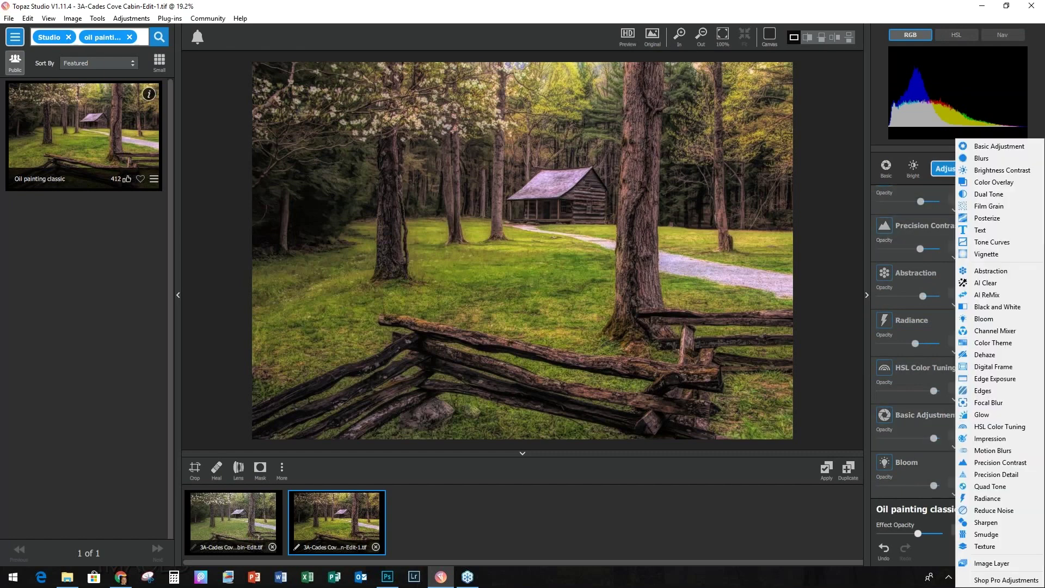
pyautogui.click(1007, 547)
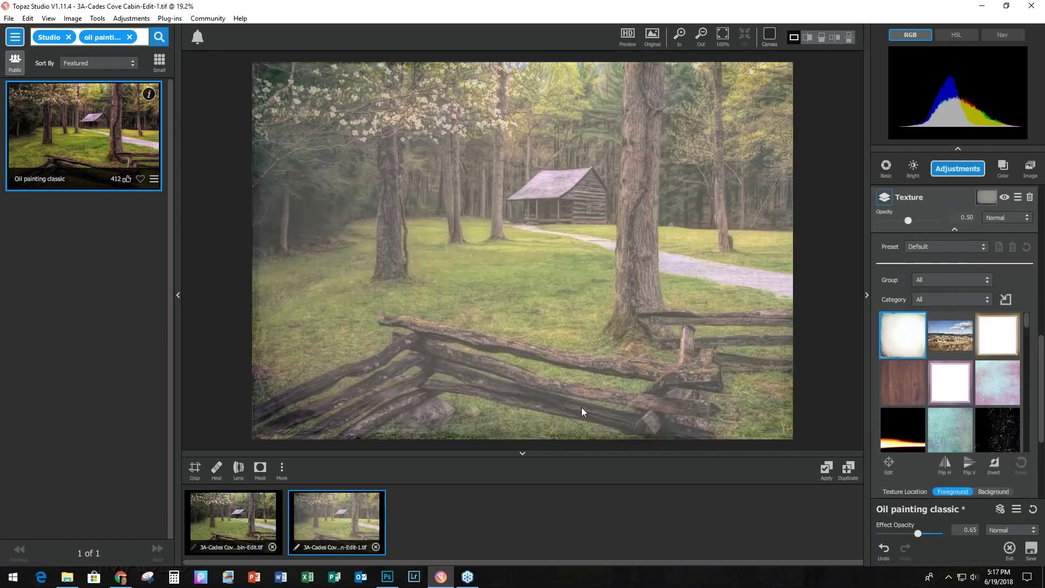
# Limit the textures to the Borders group and apply the soft grey-beige border with blurred edges to the cabin image
pyautogui.click(945, 278)
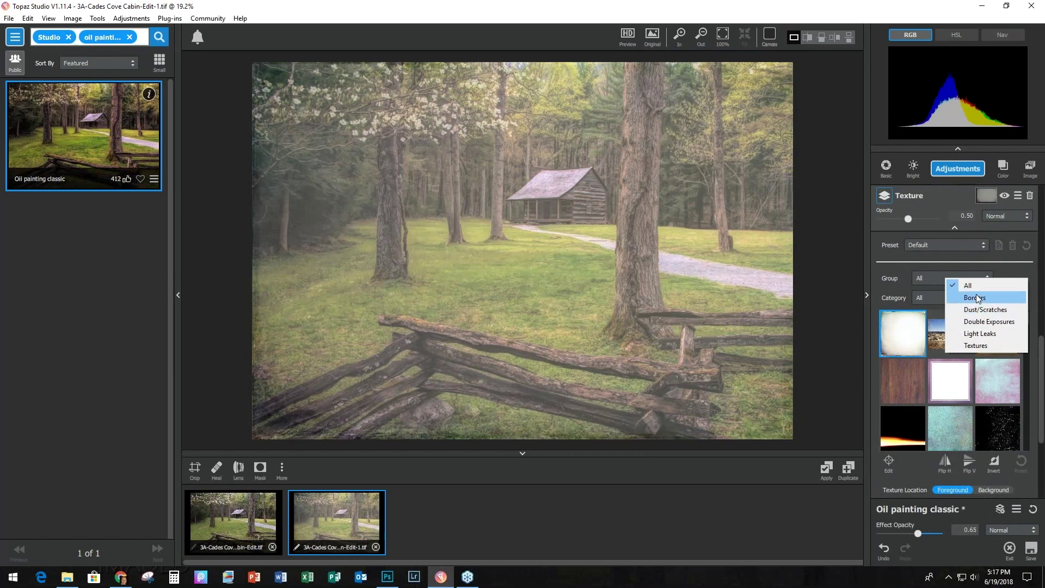
pyautogui.click(976, 298)
pyautogui.scroll(-5, 966, 366)
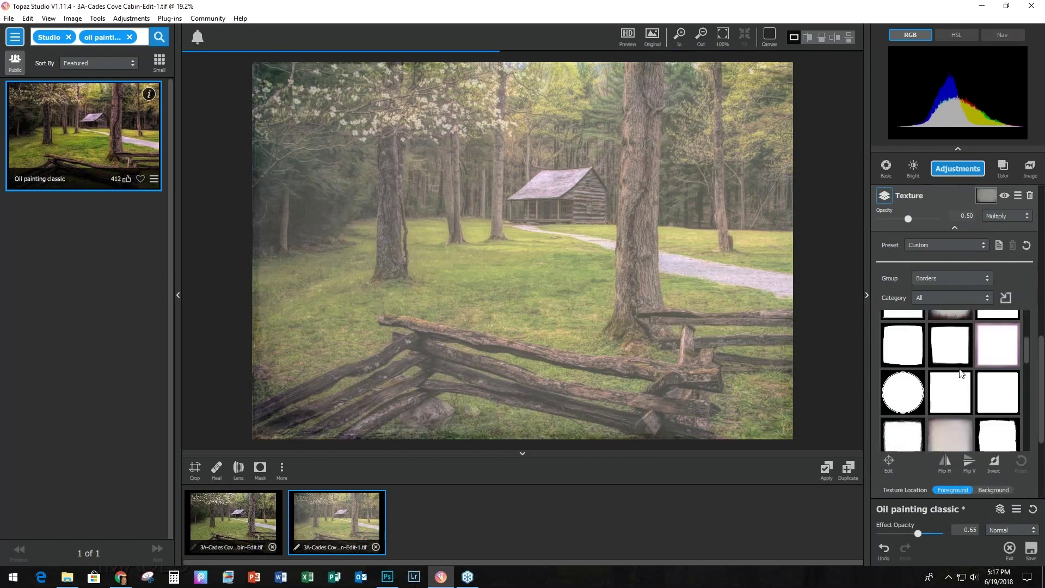
pyautogui.click(955, 374)
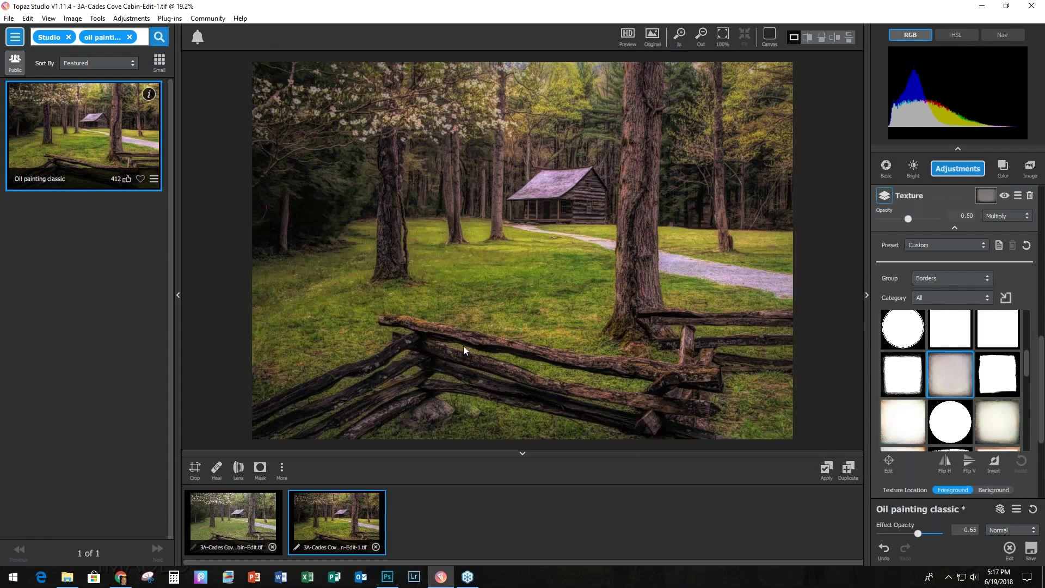
# Inspect the file formats available when saving the cabin image under a new name, and leave without saving
pyautogui.click(9, 17)
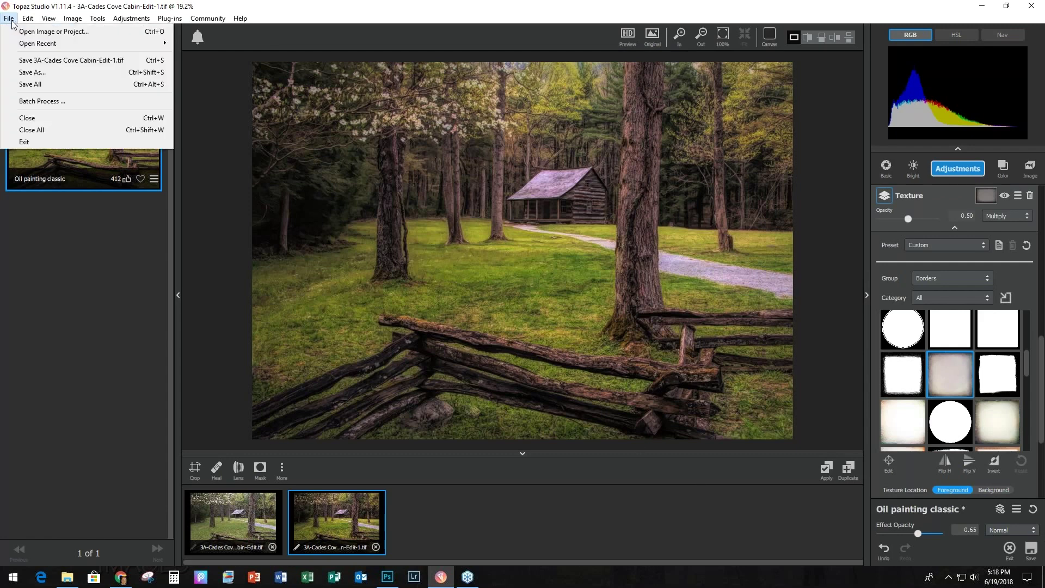
pyautogui.click(40, 73)
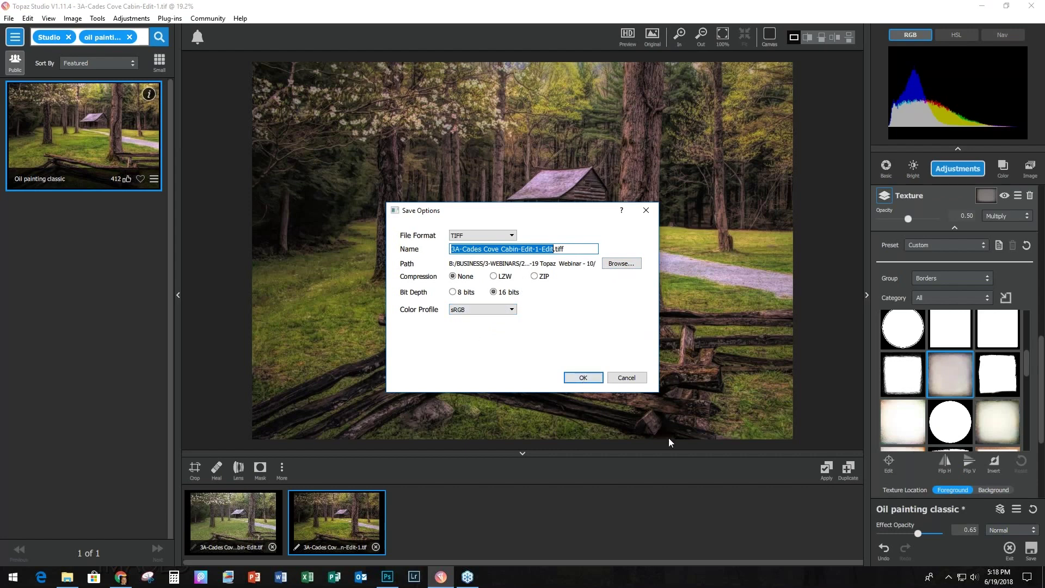
pyautogui.click(501, 236)
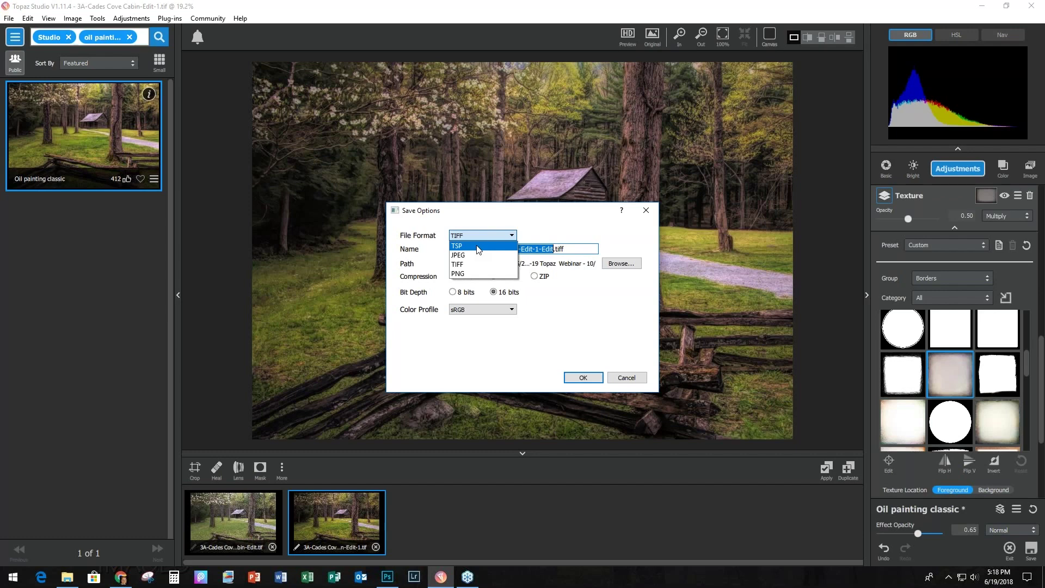
pyautogui.click(633, 381)
pyautogui.click(634, 379)
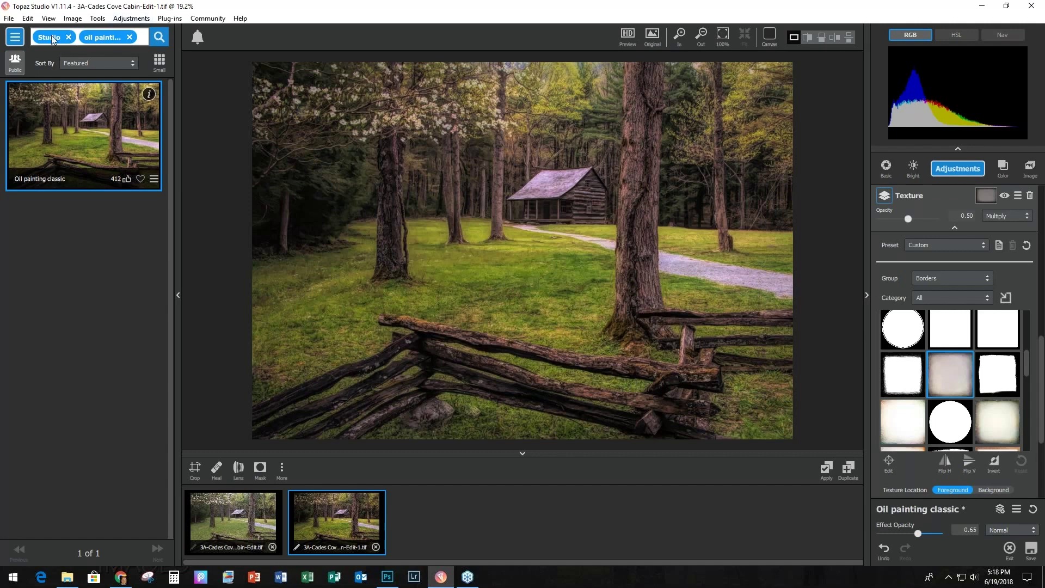
# Close all open images, discarding unsaved changes for all of them
pyautogui.click(11, 19)
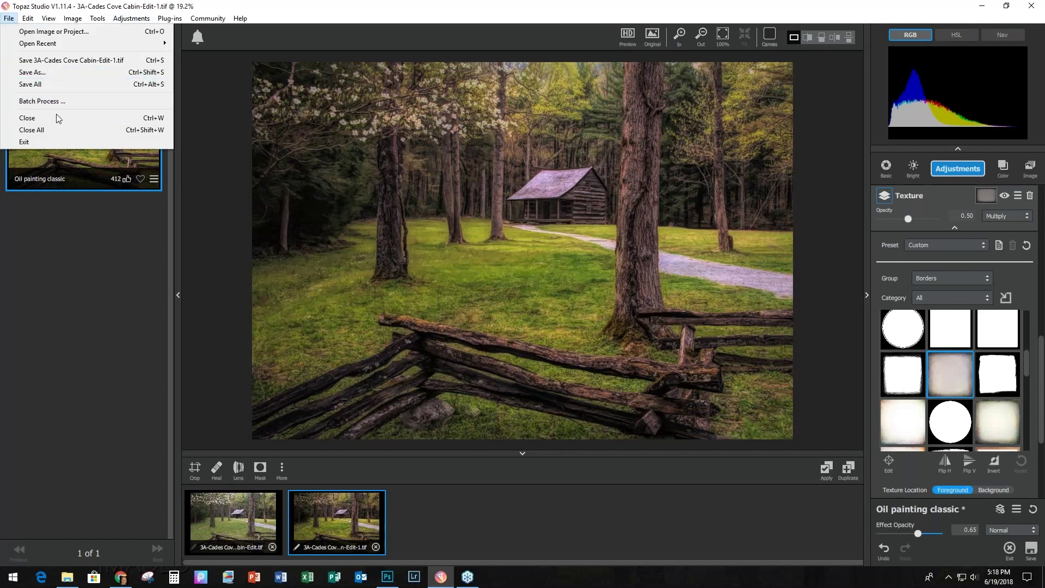
pyautogui.click(49, 129)
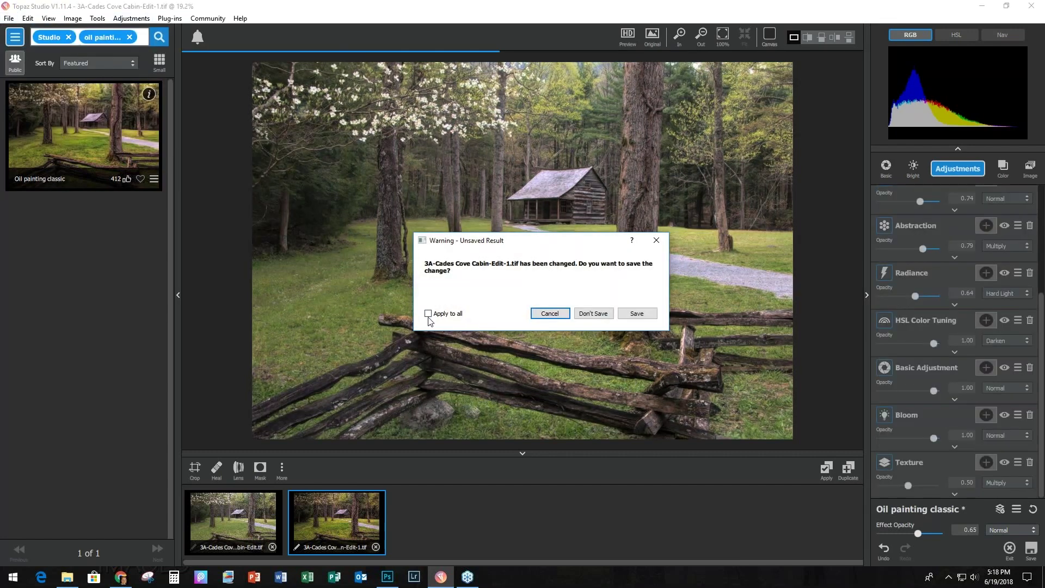
pyautogui.click(428, 314)
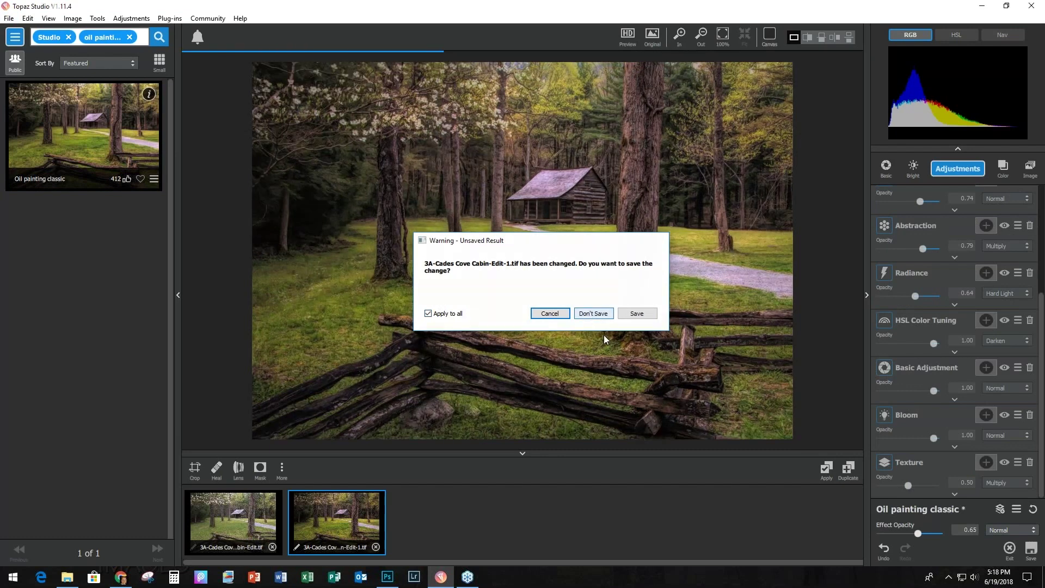
pyautogui.click(594, 314)
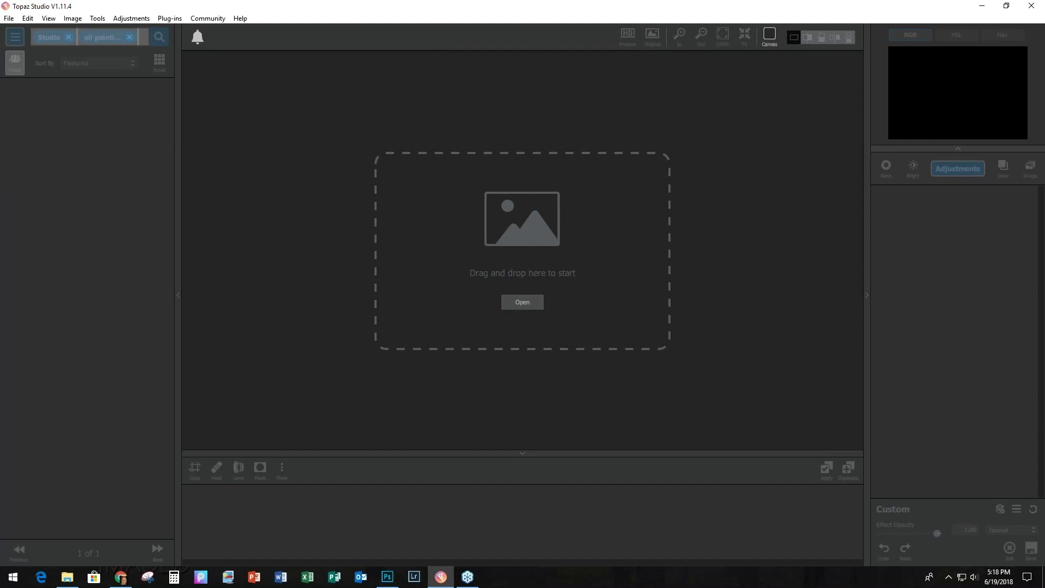
# Open the train image 4A-Train-Edit.tif and collapse the Studio and Texture Effects categories
pyautogui.moveTo(1044, 293); pyautogui.dragTo(701, 298)
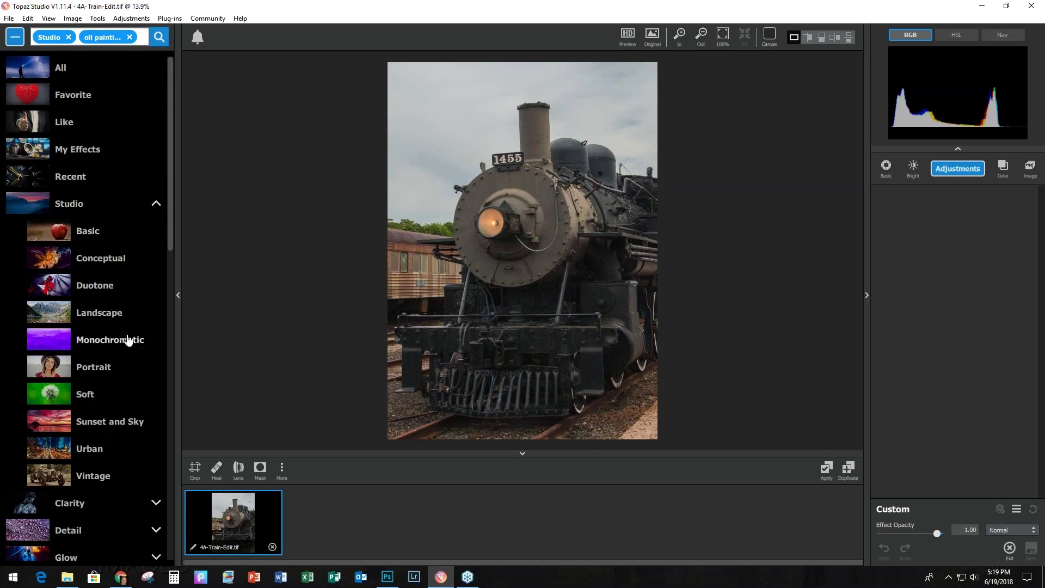
pyautogui.click(156, 203)
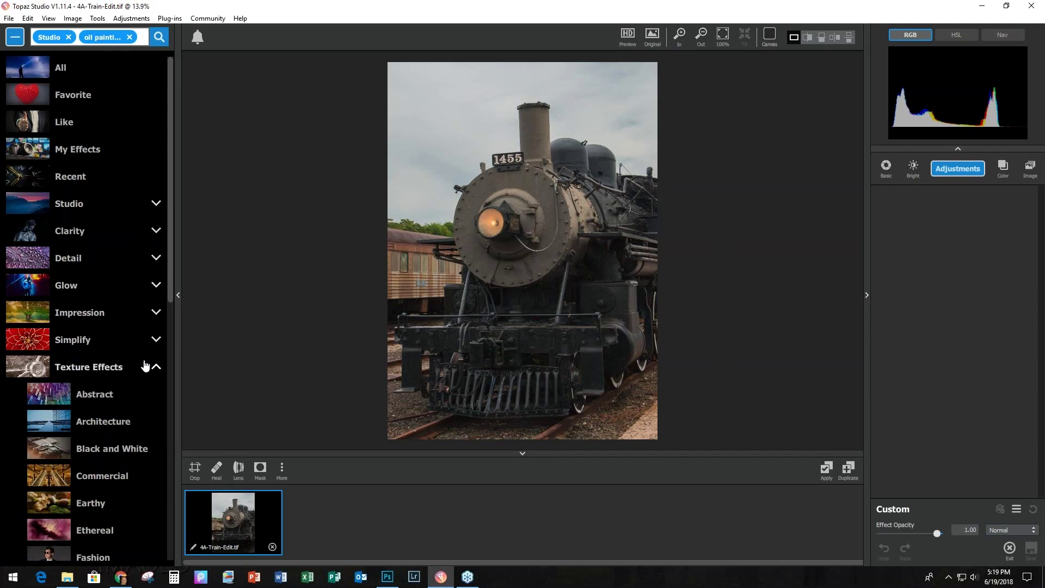
pyautogui.click(155, 369)
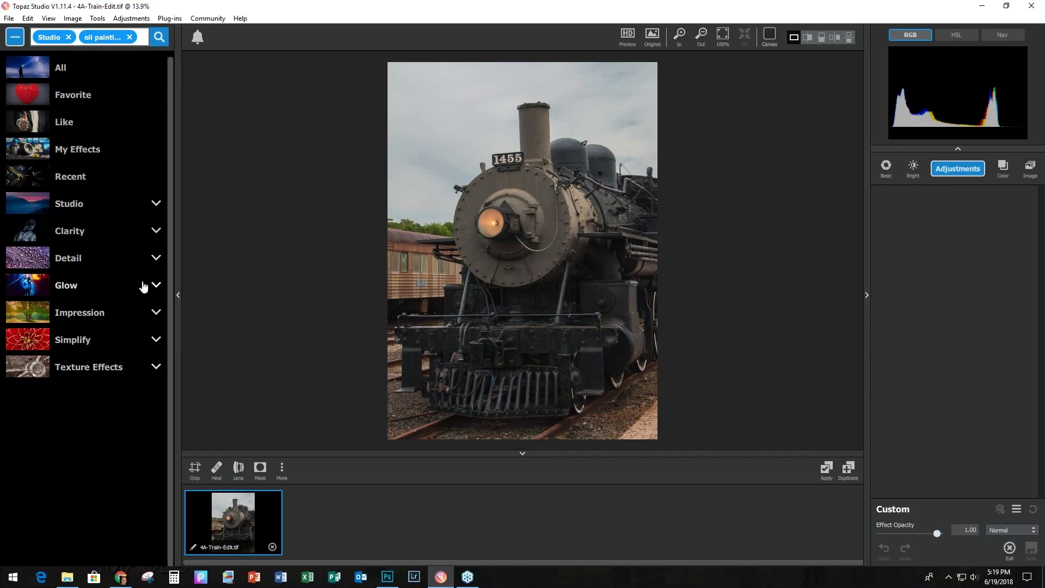
# Show the General effects of the Clarity category and try Medium Contrast Boost II on the train image
pyautogui.click(156, 232)
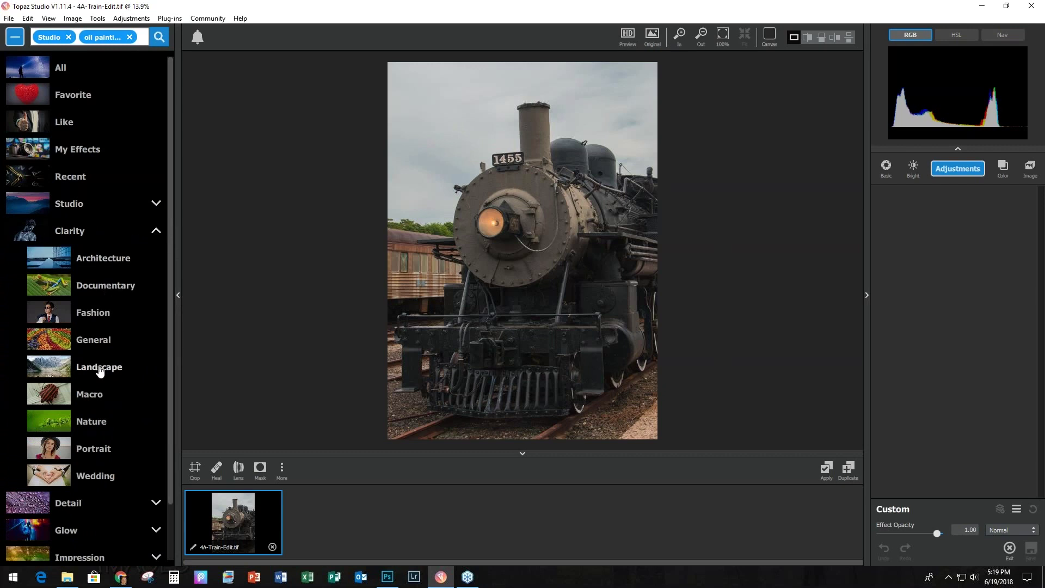
pyautogui.click(100, 341)
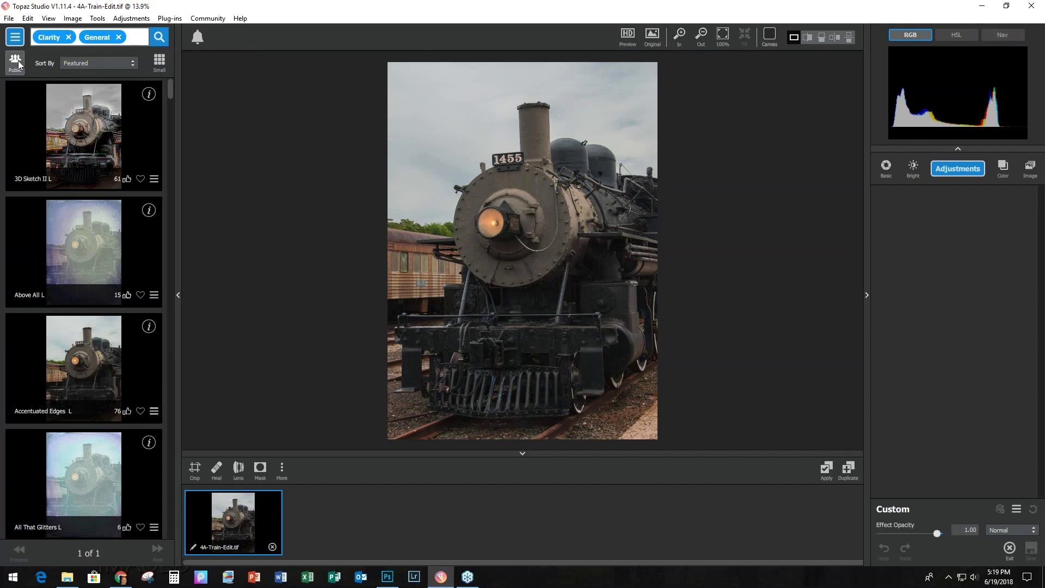
pyautogui.scroll(-15, 166, 413)
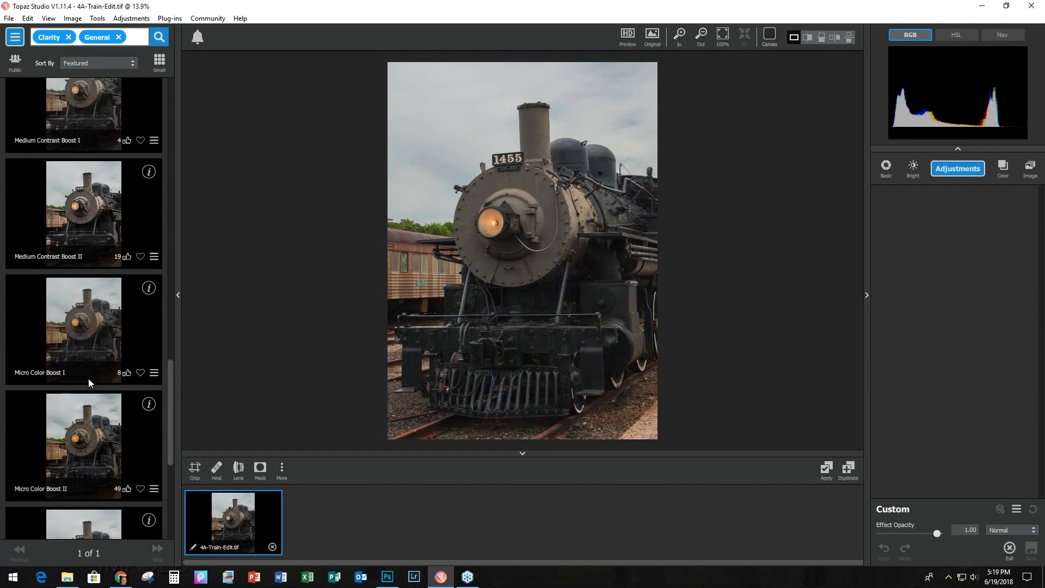
pyautogui.scroll(-1, 88, 378)
pyautogui.scroll(2, 89, 384)
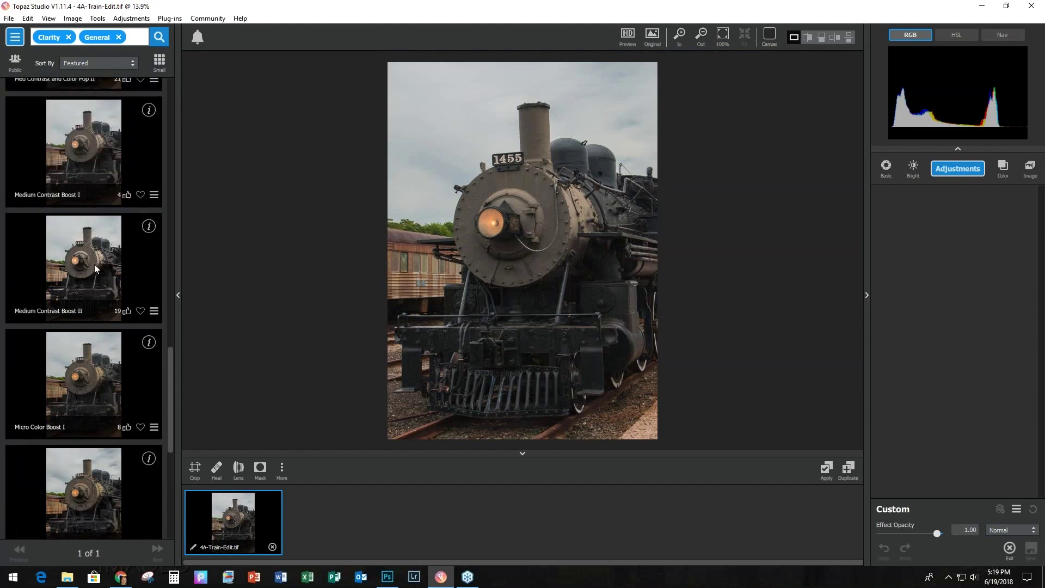
pyautogui.click(80, 267)
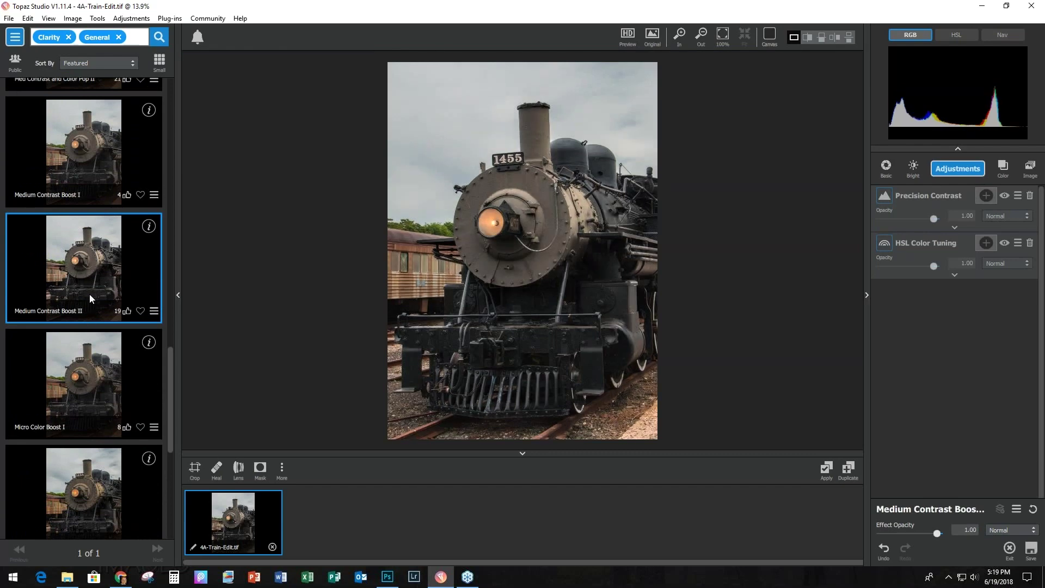
# Choose the Micro Contrast Boost II effect for the train, inspect the detail up close, and apply it as a new image
pyautogui.scroll(1, 89, 294)
pyautogui.scroll(-4, 112, 360)
pyautogui.scroll(-4, 109, 361)
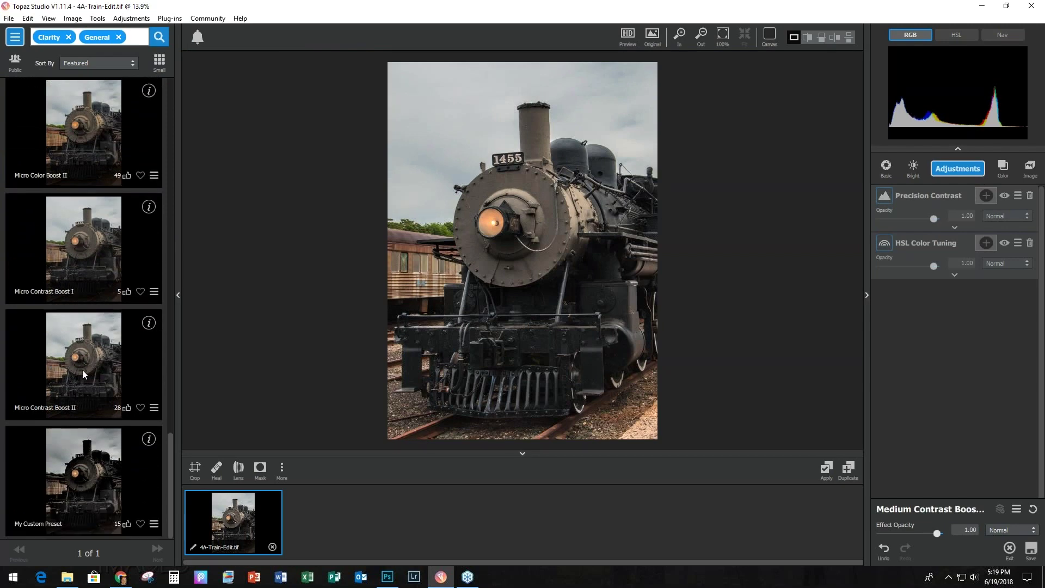
pyautogui.click(83, 374)
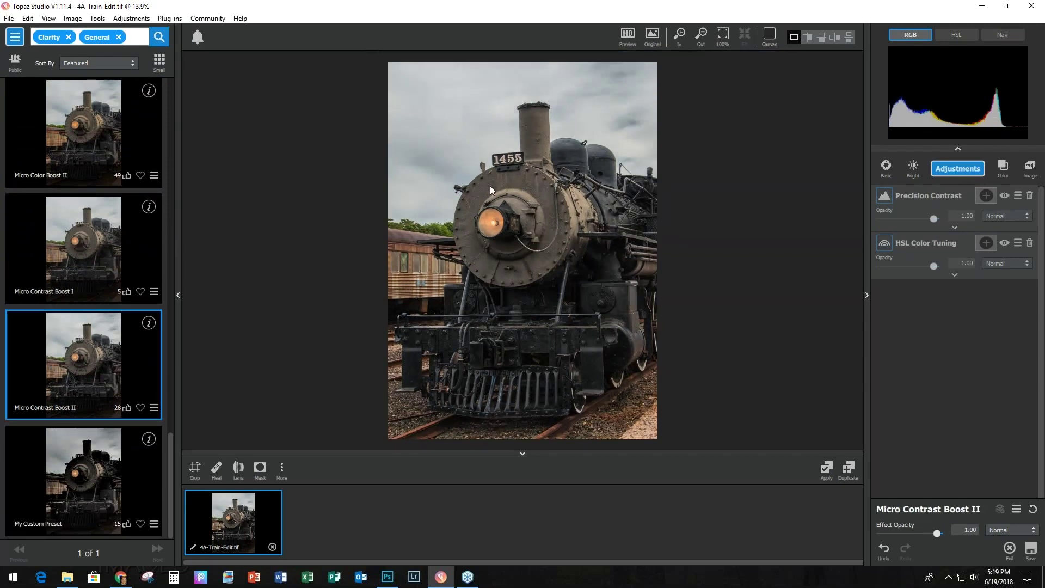
pyautogui.scroll(2, 688, 332)
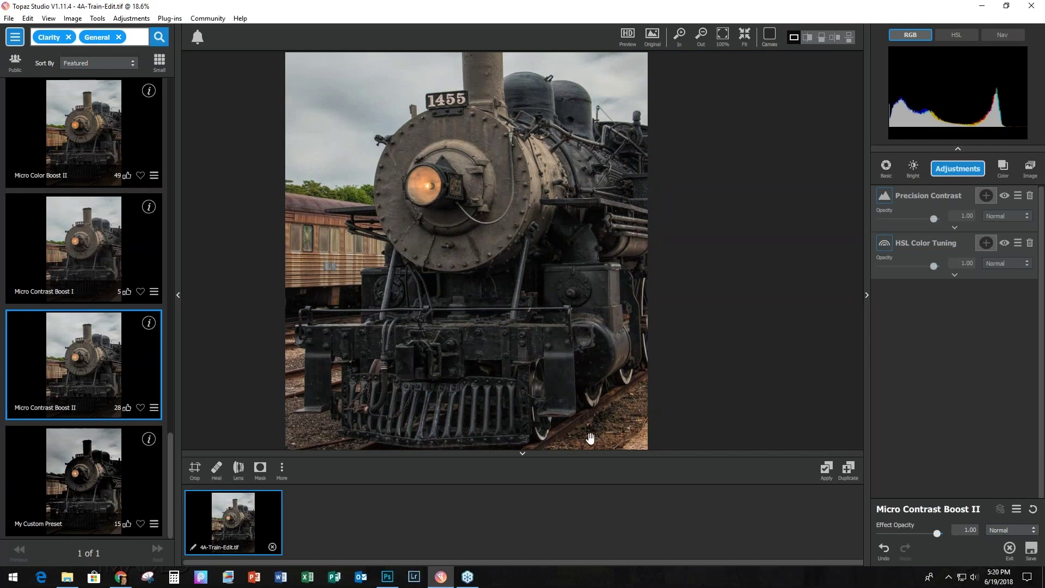
pyautogui.click(594, 320)
pyautogui.click(554, 304)
pyautogui.click(825, 471)
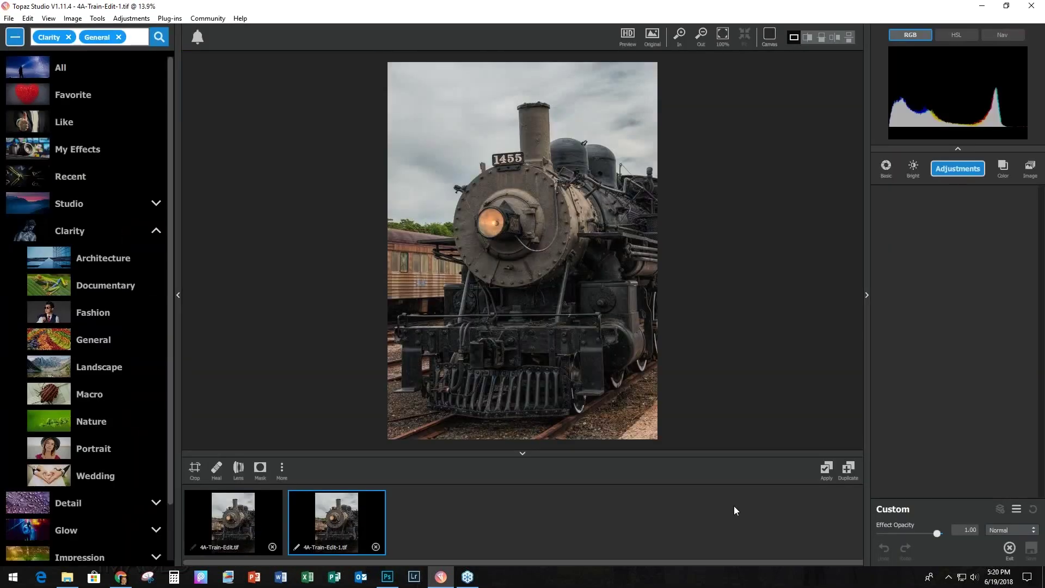
# Collapse the Clarity category and show the Creative Detail effects of the Detail category
pyautogui.click(156, 231)
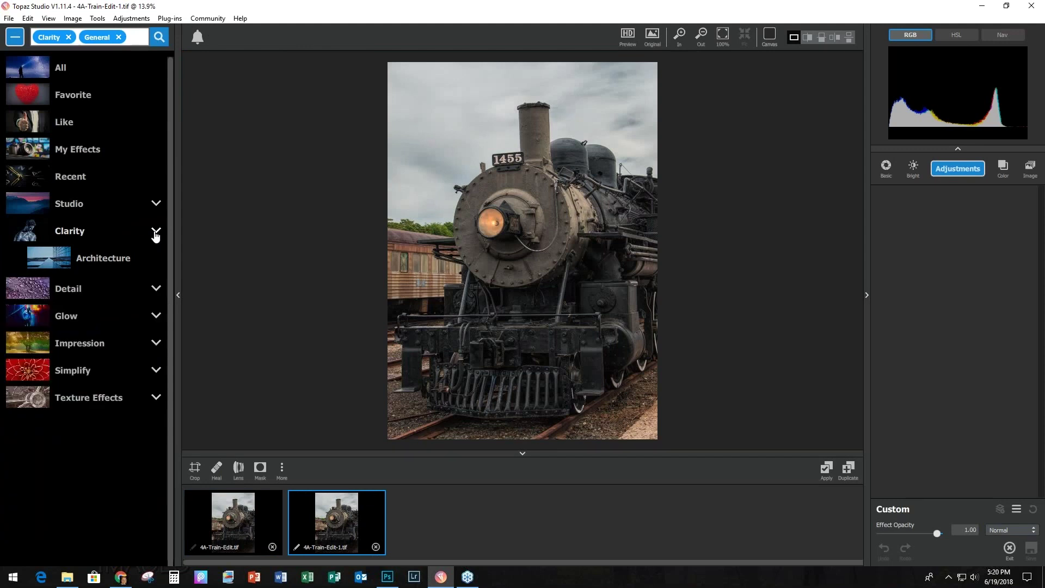
pyautogui.click(155, 257)
pyautogui.click(154, 258)
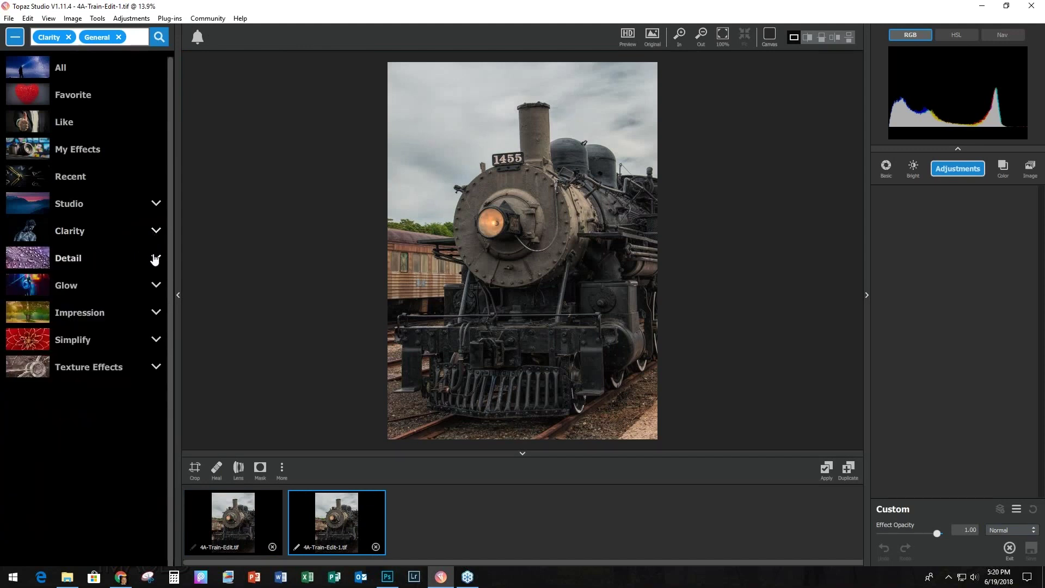
pyautogui.click(155, 258)
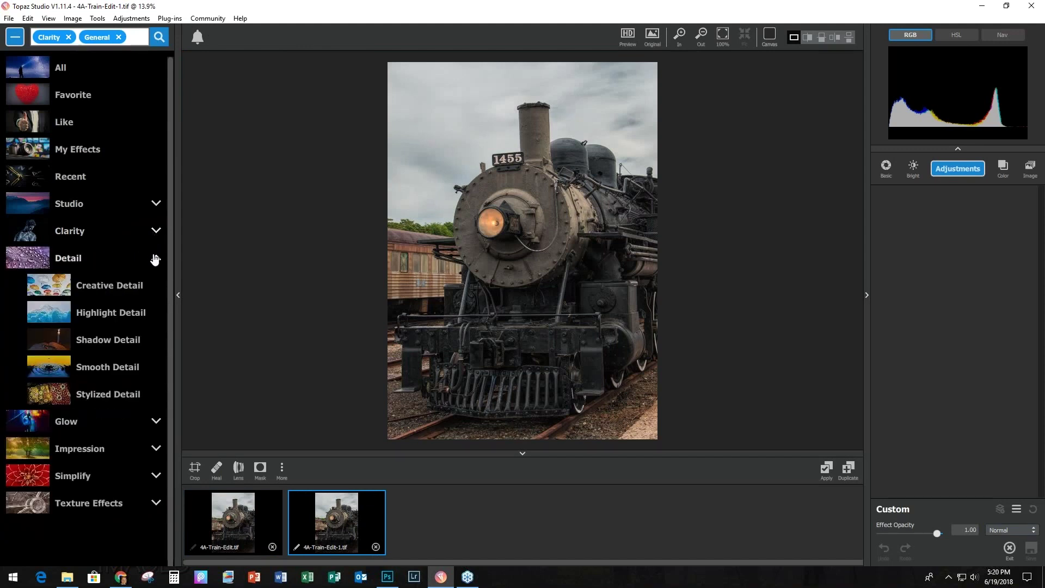
pyautogui.click(99, 290)
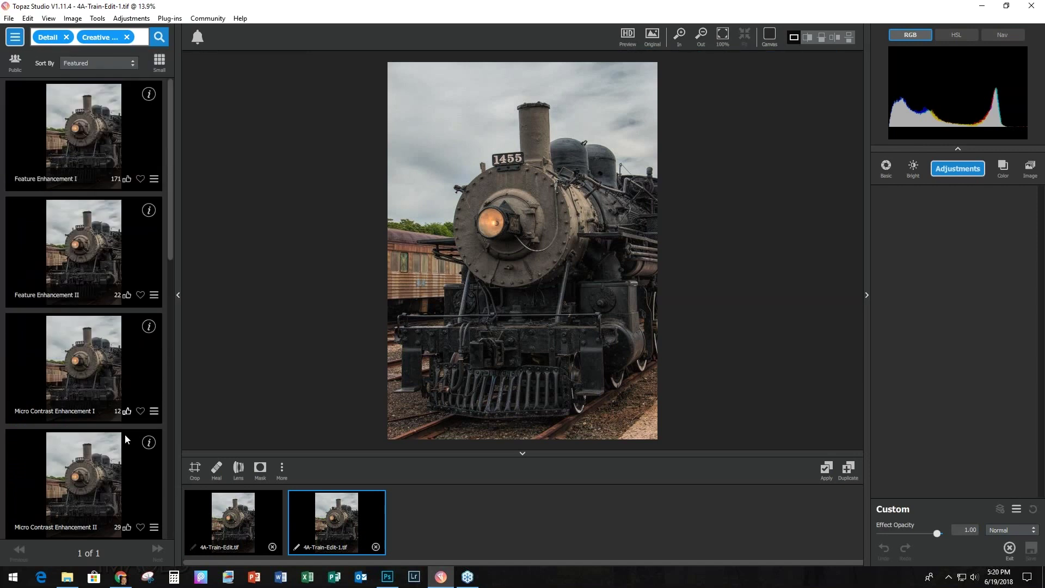
# Choose the Overall Detail Light I effect for the train and apply it as another new image
pyautogui.click(170, 447)
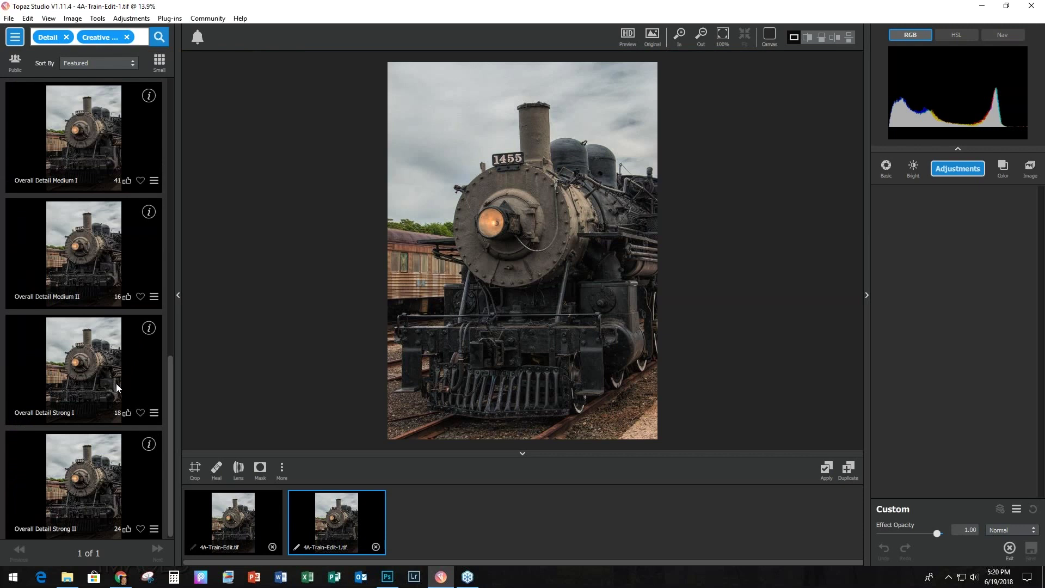
pyautogui.scroll(5, 116, 383)
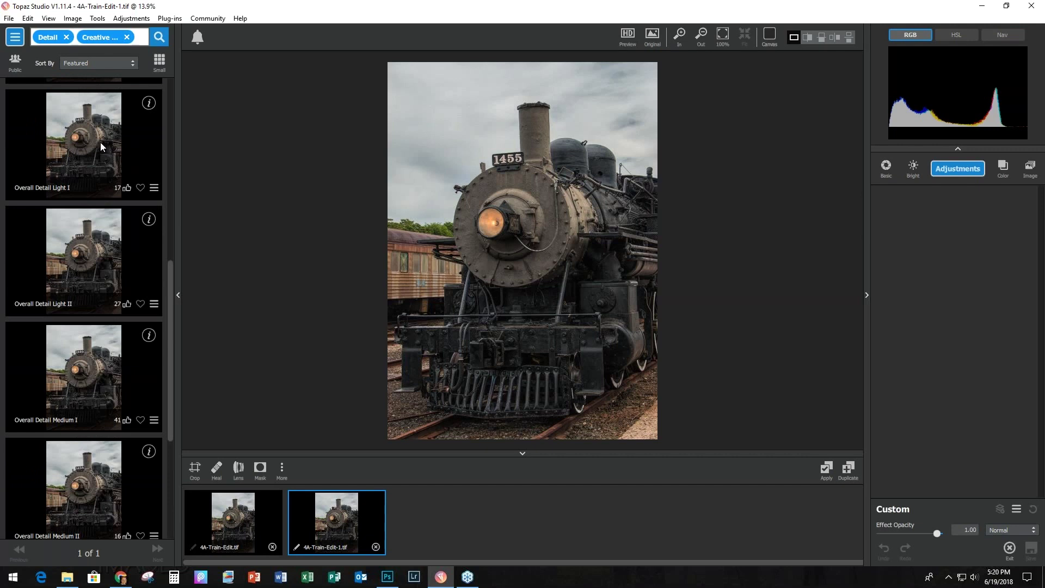
pyautogui.click(101, 142)
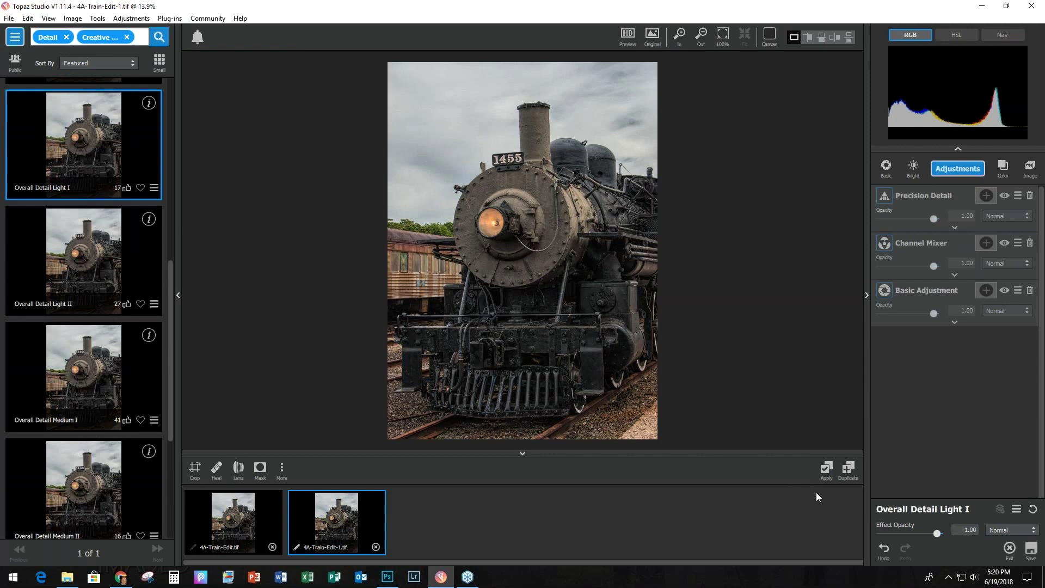
pyautogui.click(826, 470)
pyautogui.click(825, 471)
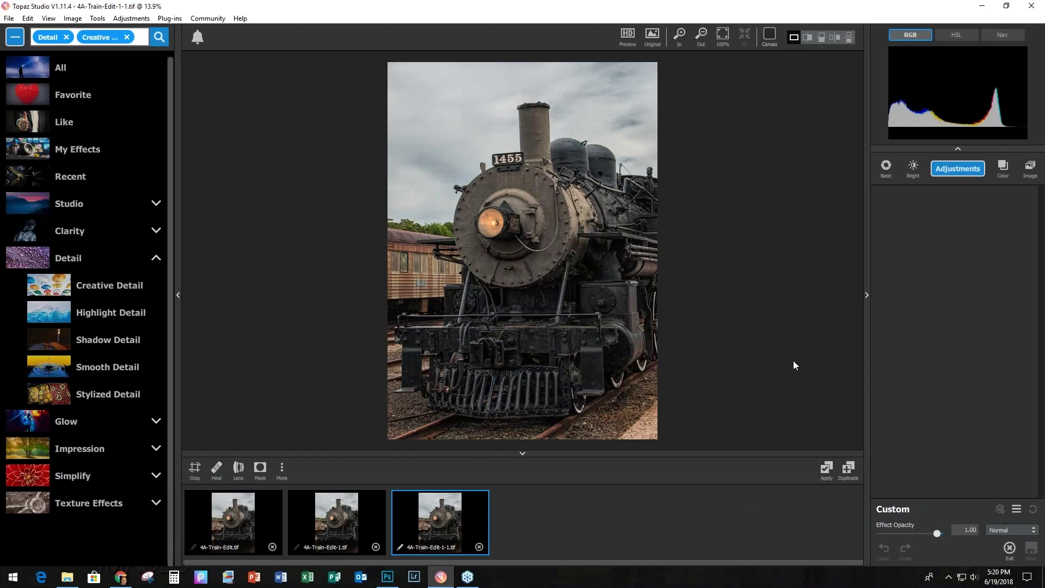
# Retouch the area of sky above the locomotive's rear dome with the Healing Brush and finish healing
pyautogui.click(217, 468)
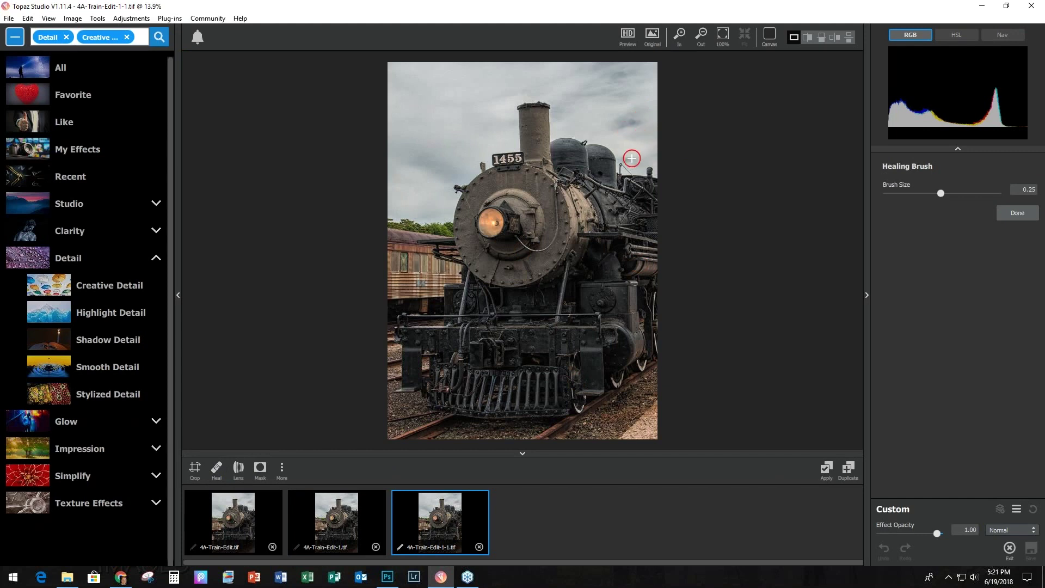
pyautogui.moveTo(632, 117); pyautogui.dragTo(618, 122)
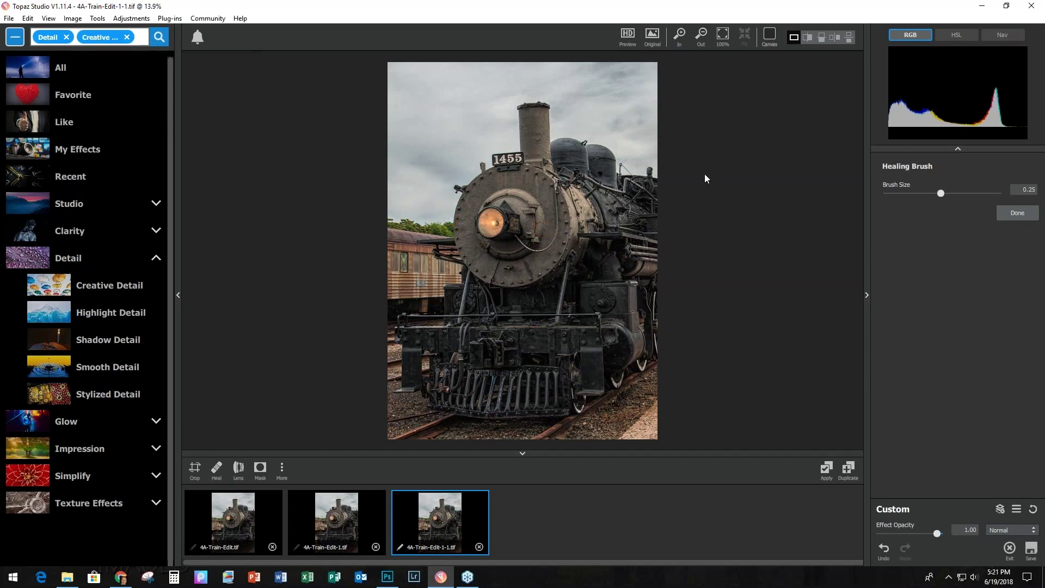
pyautogui.moveTo(620, 121); pyautogui.dragTo(639, 121)
pyautogui.moveTo(630, 116); pyautogui.dragTo(625, 121)
pyautogui.click(1015, 216)
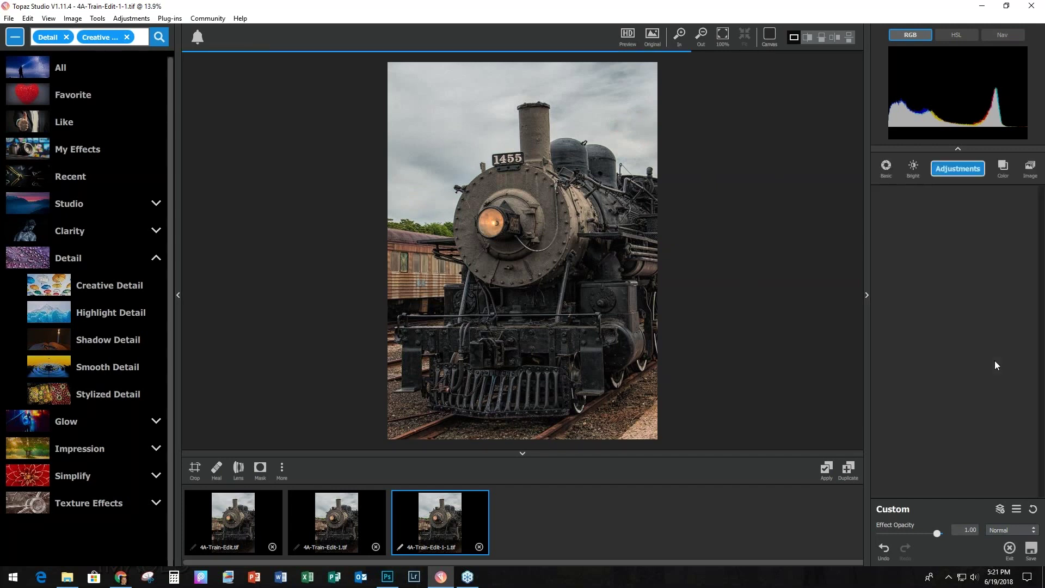
# Add a Texture adjustment and choose the blue cloud texture from the Textures group, My Own Textures category
pyautogui.click(954, 173)
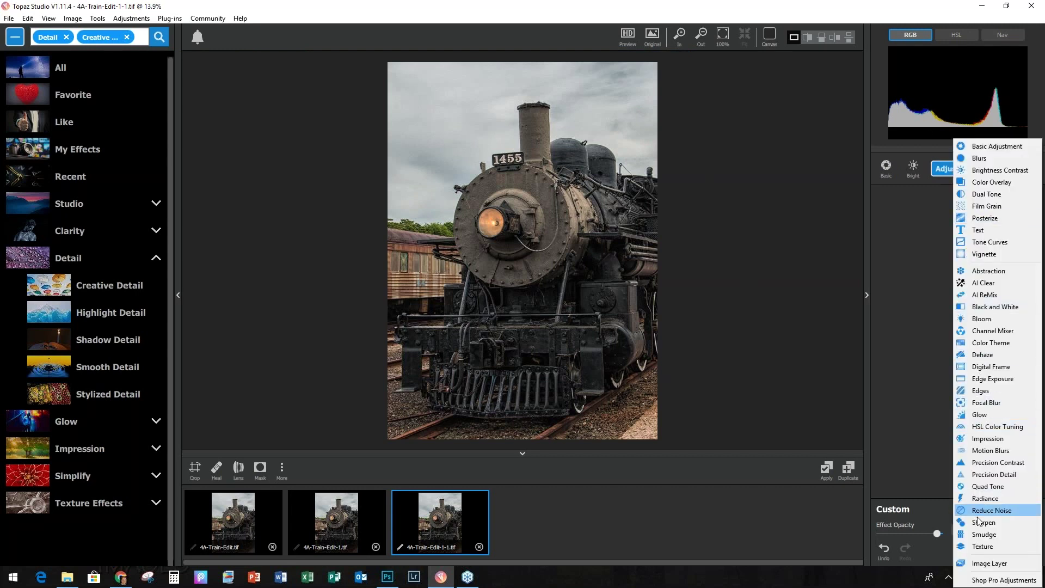
pyautogui.click(982, 547)
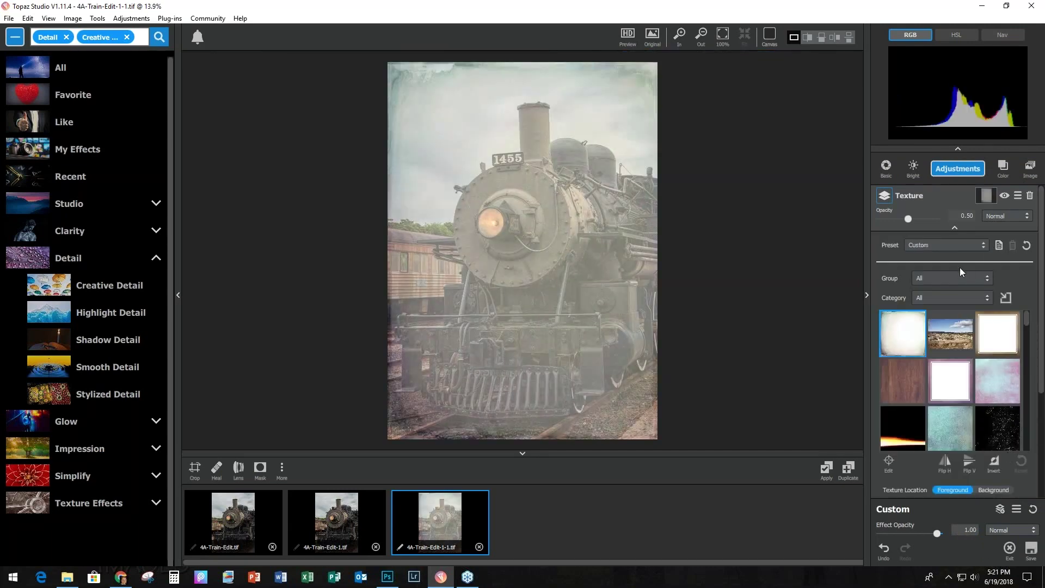
pyautogui.click(940, 279)
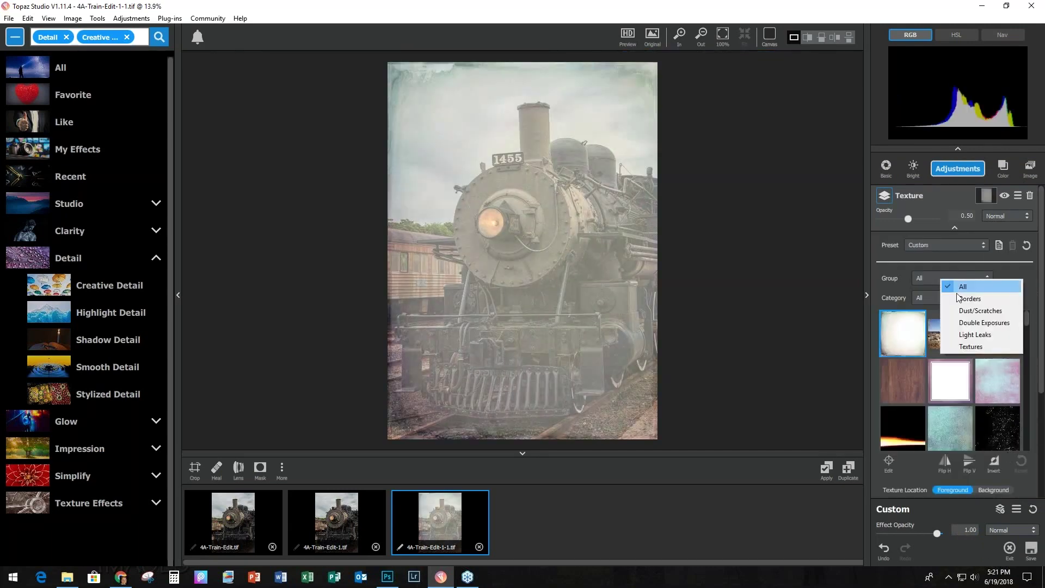
pyautogui.click(967, 346)
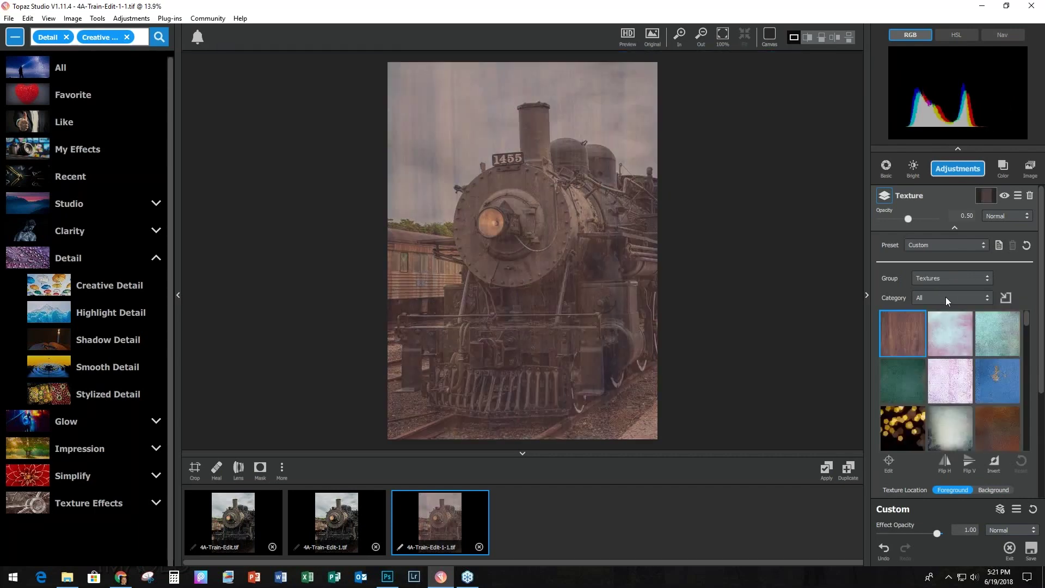
pyautogui.click(945, 297)
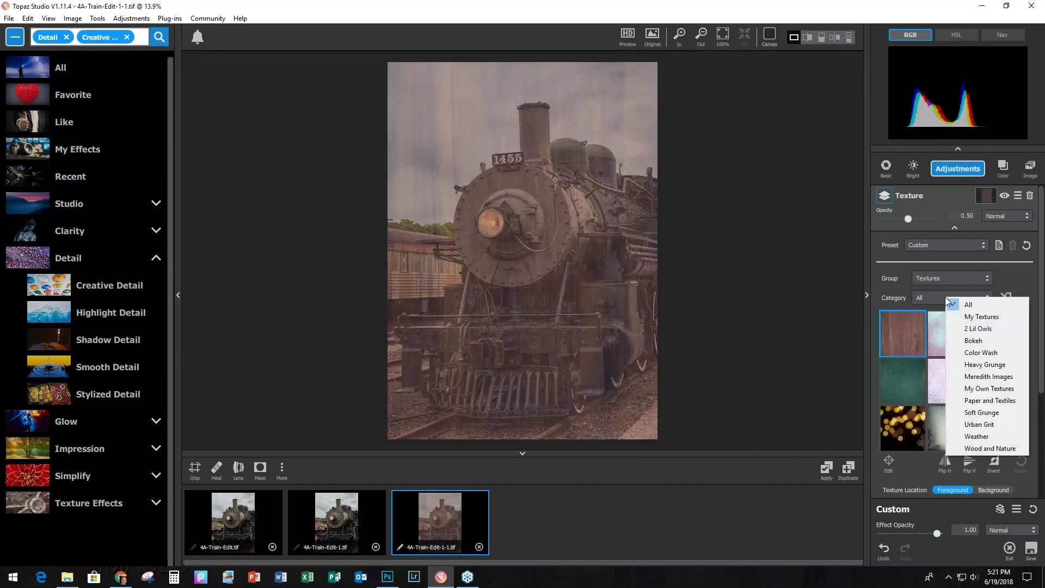
pyautogui.click(979, 388)
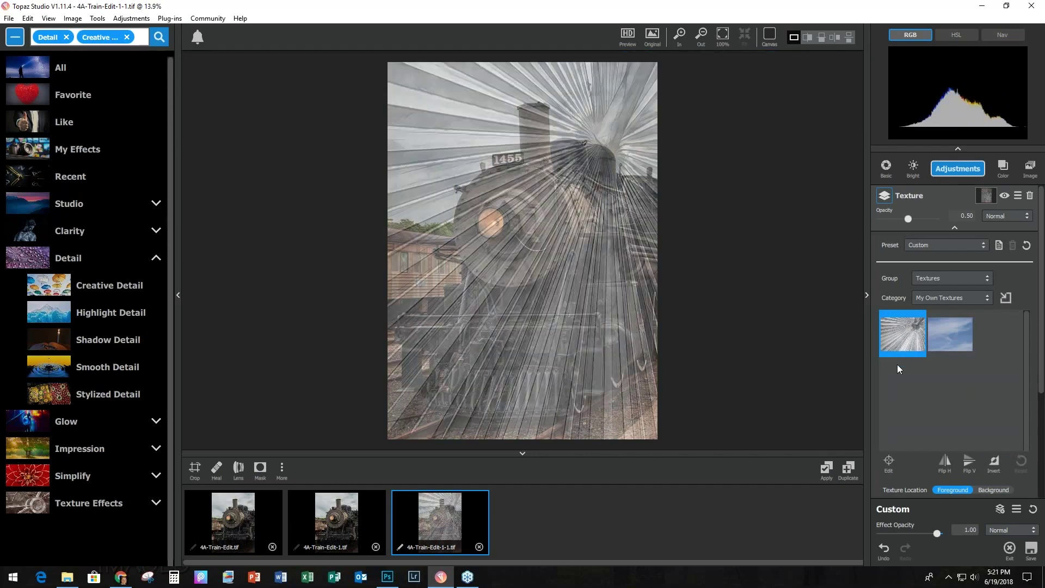
pyautogui.click(961, 330)
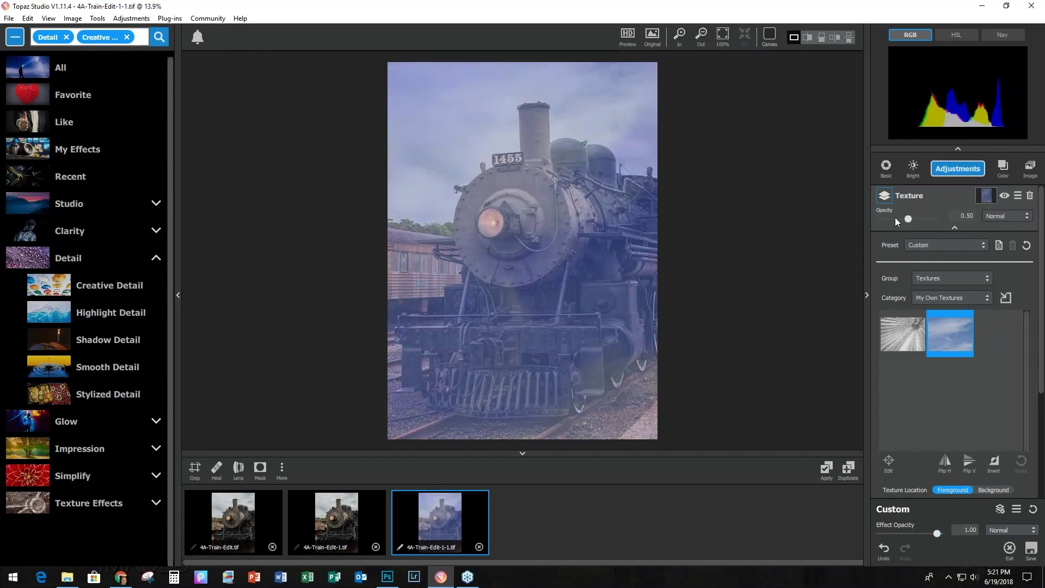
# Open the Texture Manager and inspect the option for adding a category, leaving it without creating one
pyautogui.click(1005, 301)
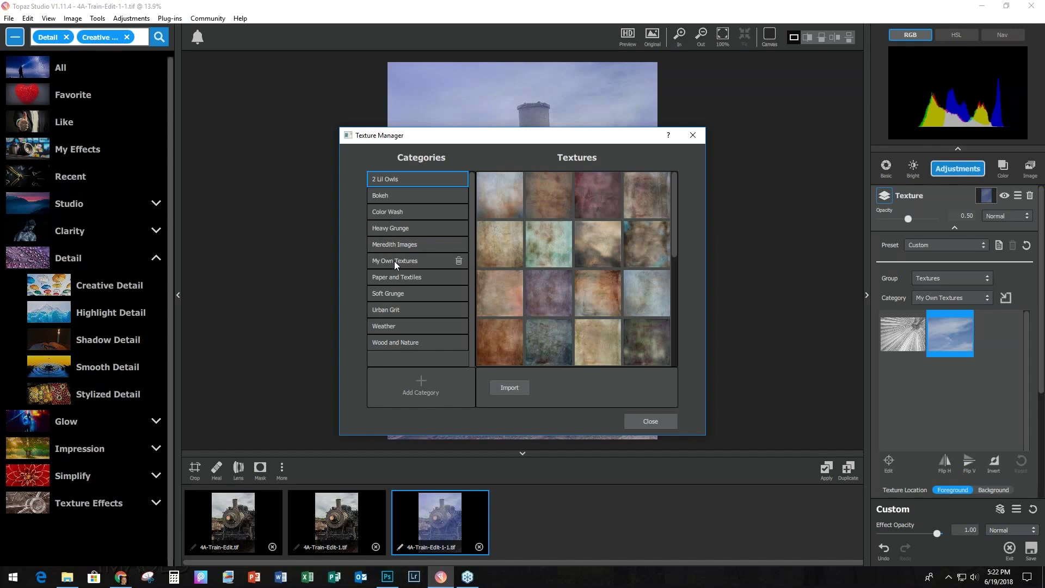
pyautogui.click(421, 387)
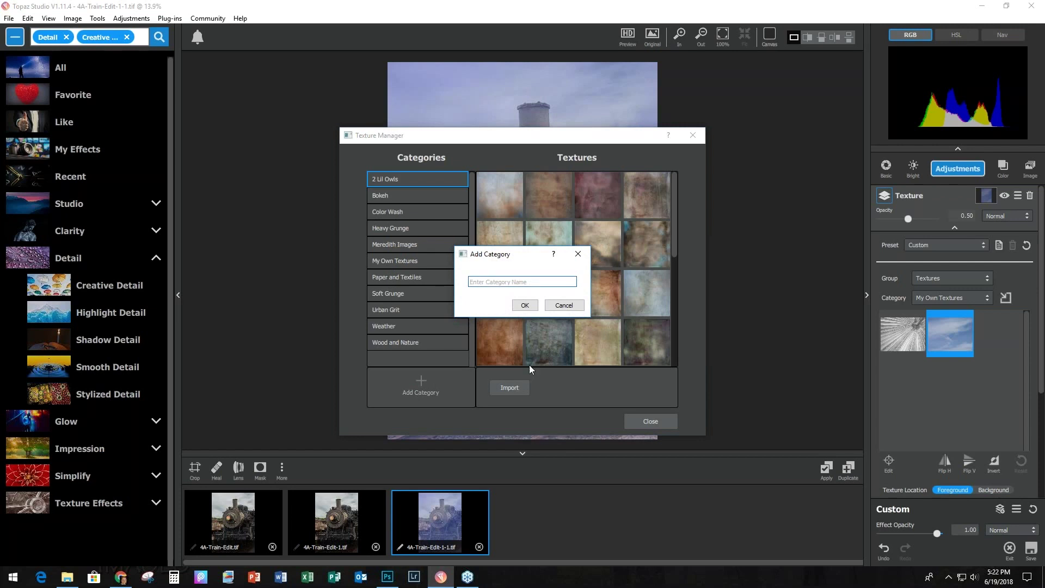
pyautogui.click(562, 306)
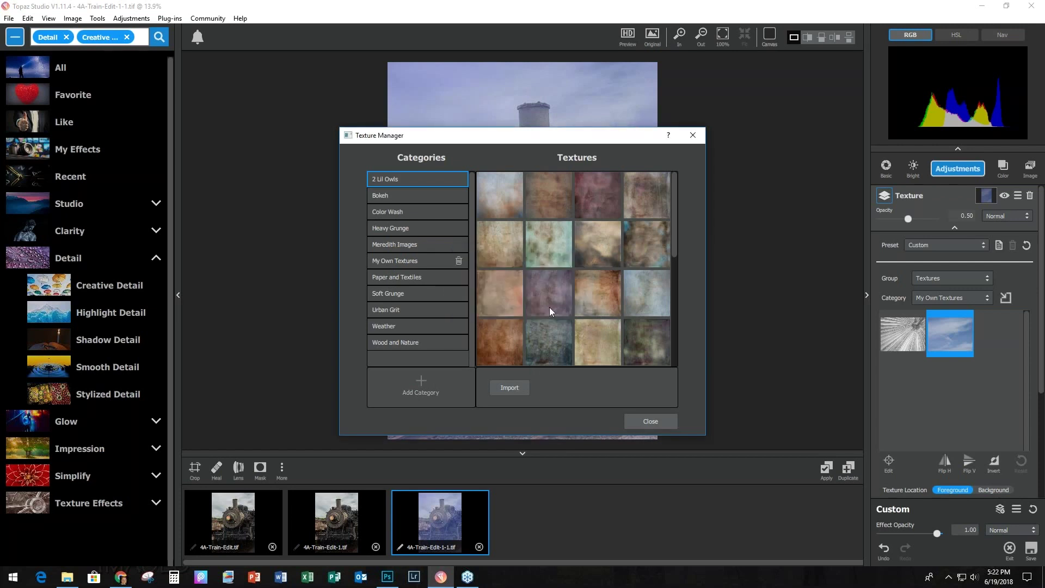
# Import 4B-CLOUDS.JPG into the My Own Textures category of the Texture Manager
pyautogui.click(392, 260)
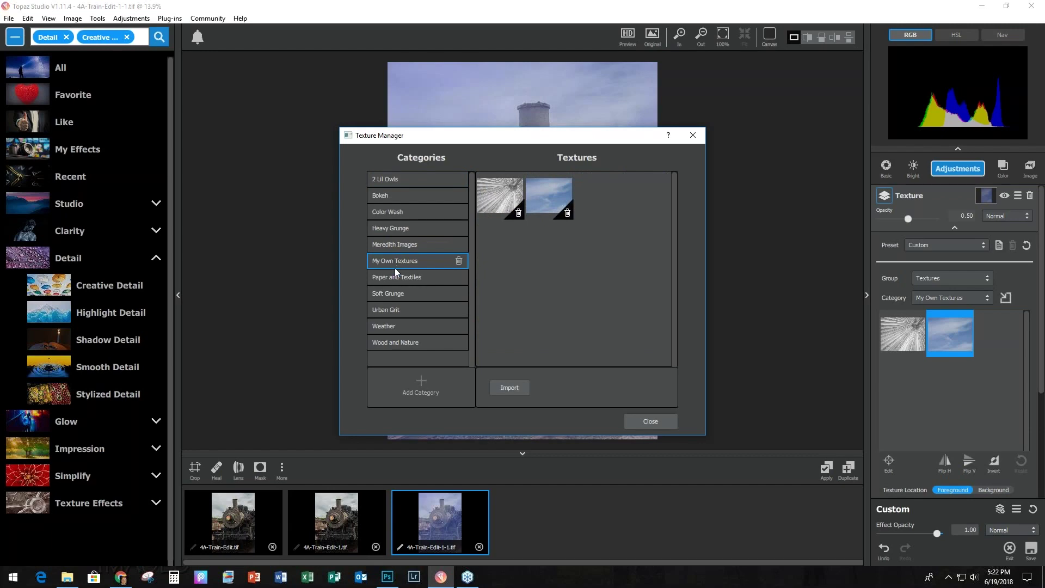
pyautogui.click(509, 388)
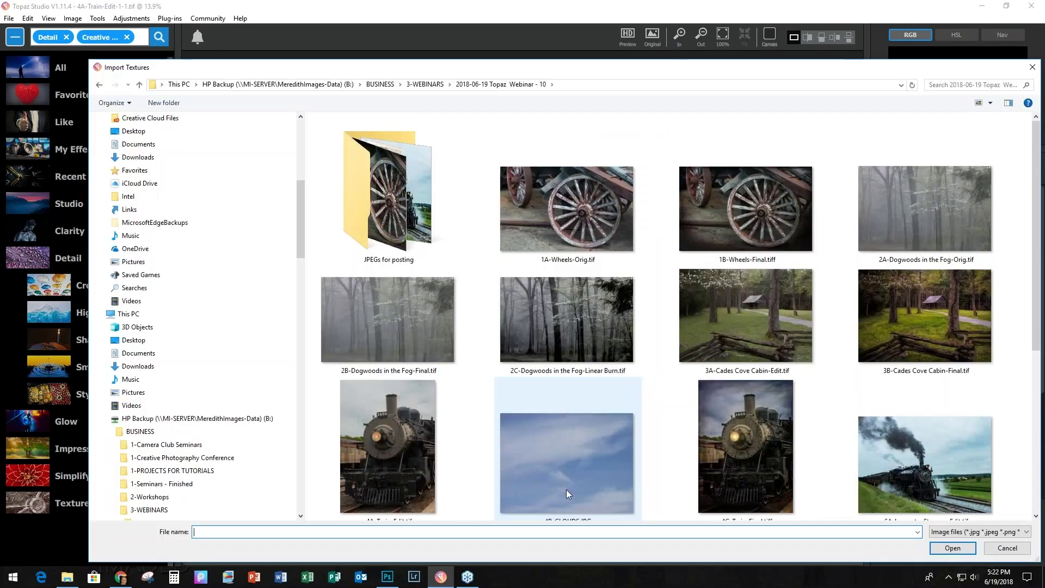
pyautogui.click(562, 452)
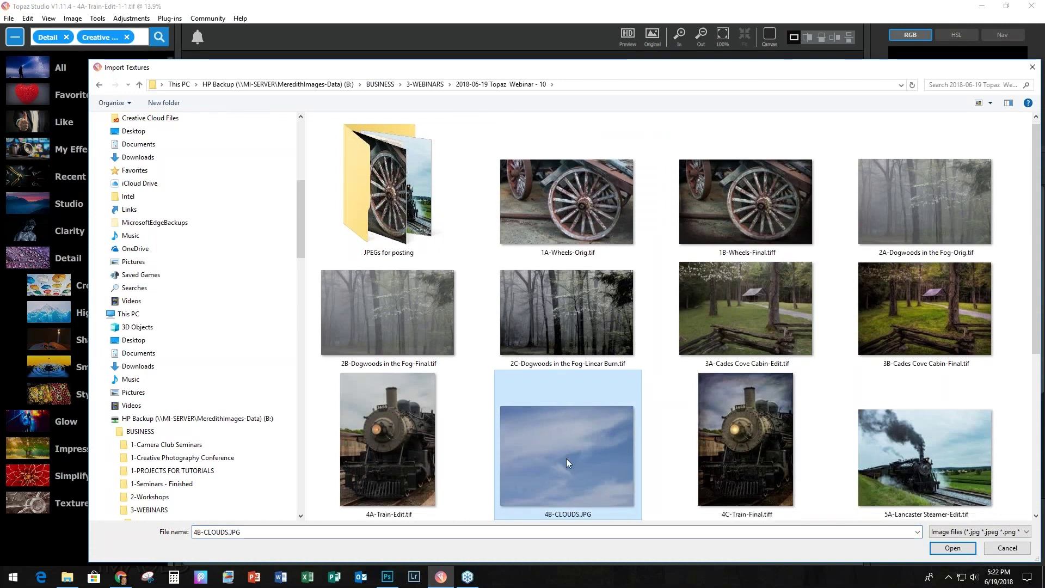
pyautogui.press('Return')
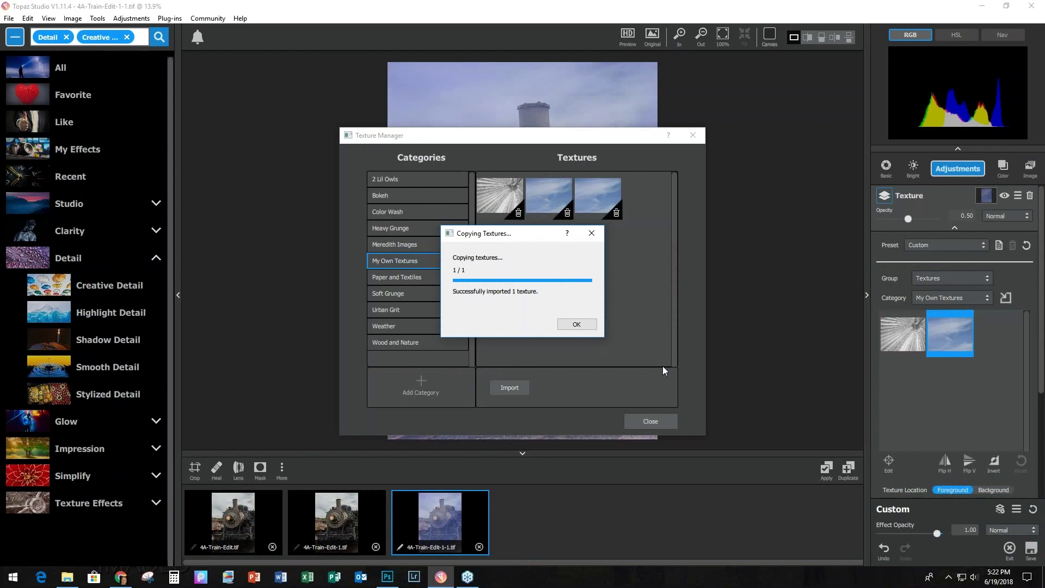
pyautogui.click(577, 323)
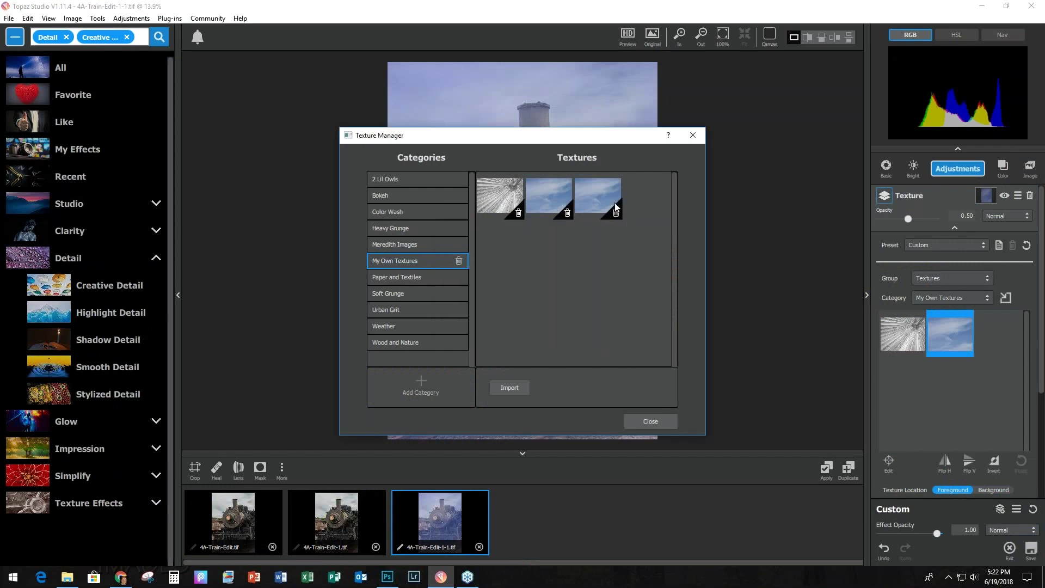
# Choose the newly imported cloud texture and mask it out along the locomotive's upper outline and railcar roof with the Mask Brush at 0.00 transparency
pyautogui.click(626, 421)
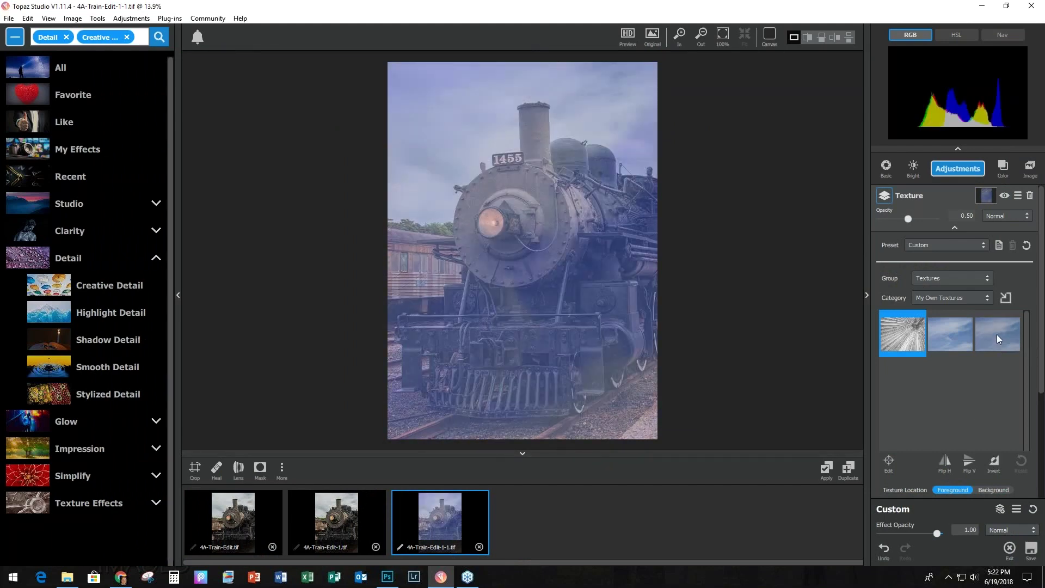
pyautogui.click(997, 334)
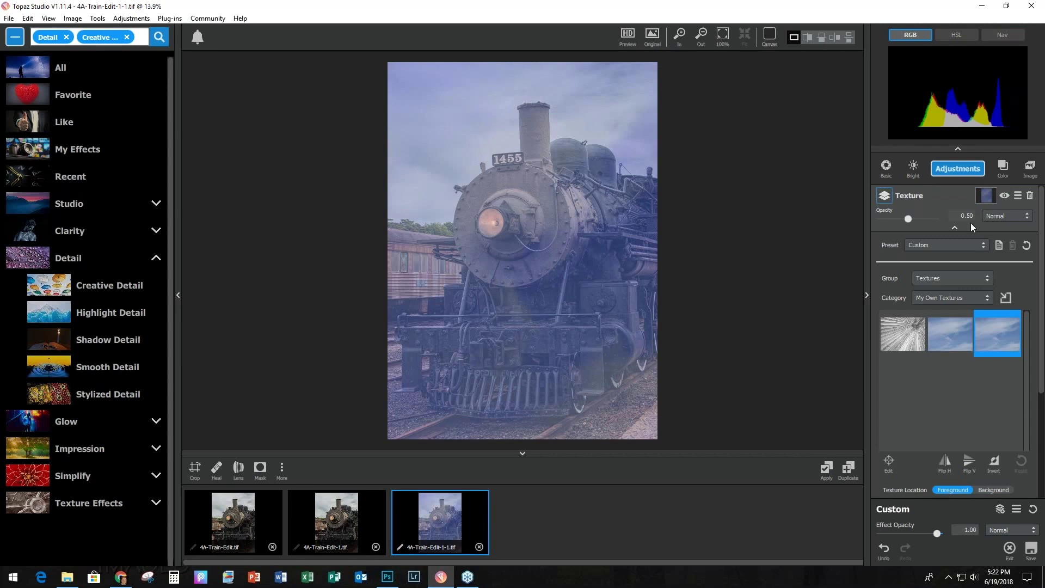
pyautogui.click(987, 198)
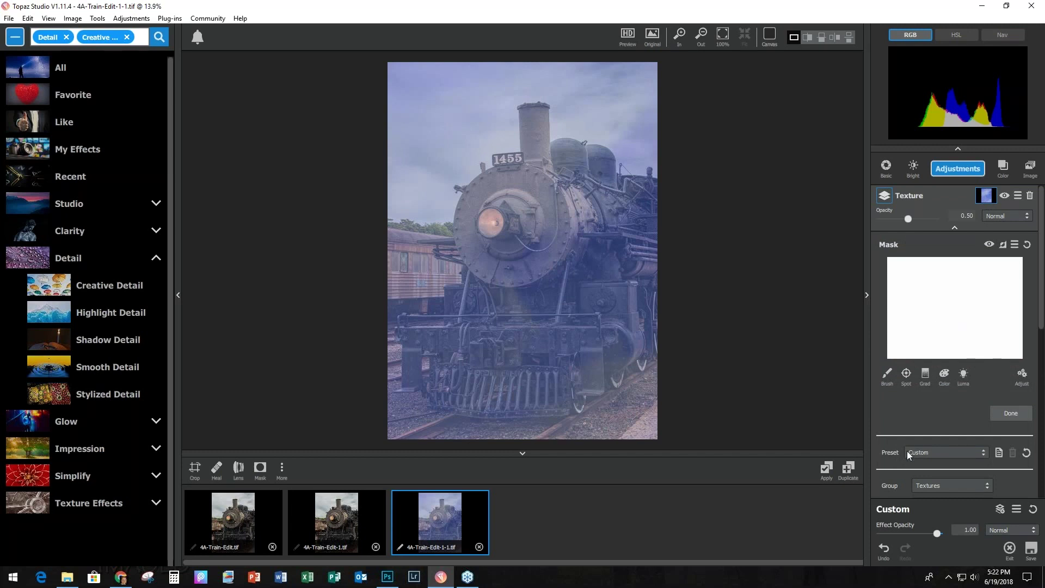
pyautogui.click(889, 375)
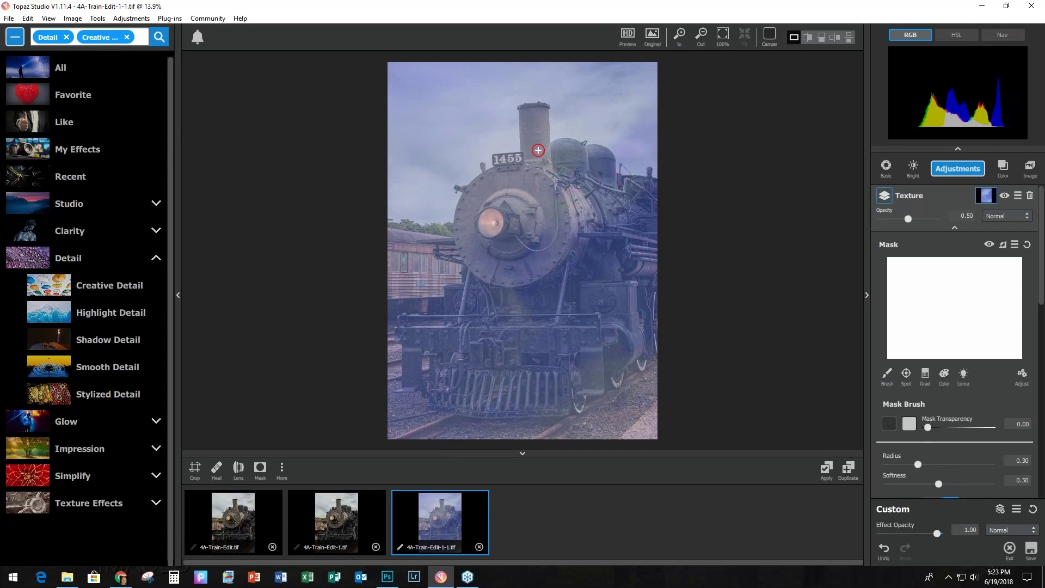
pyautogui.moveTo(531, 116)
pyautogui.mouseDown()
pyautogui.moveTo(530, 173)
pyautogui.moveTo(533, 113)
pyautogui.moveTo(543, 114)
pyautogui.moveTo(536, 157)
pyautogui.moveTo(529, 117)
pyautogui.moveTo(530, 145)
pyautogui.moveTo(595, 157)
pyautogui.moveTo(613, 191)
pyautogui.moveTo(672, 196)
pyautogui.mouseUp()
pyautogui.moveTo(525, 171)
pyautogui.mouseDown()
pyautogui.moveTo(503, 163)
pyautogui.moveTo(517, 164)
pyautogui.moveTo(507, 186)
pyautogui.moveTo(486, 186)
pyautogui.moveTo(477, 199)
pyautogui.moveTo(463, 238)
pyautogui.mouseUp()
pyautogui.moveTo(393, 239); pyautogui.dragTo(478, 234)
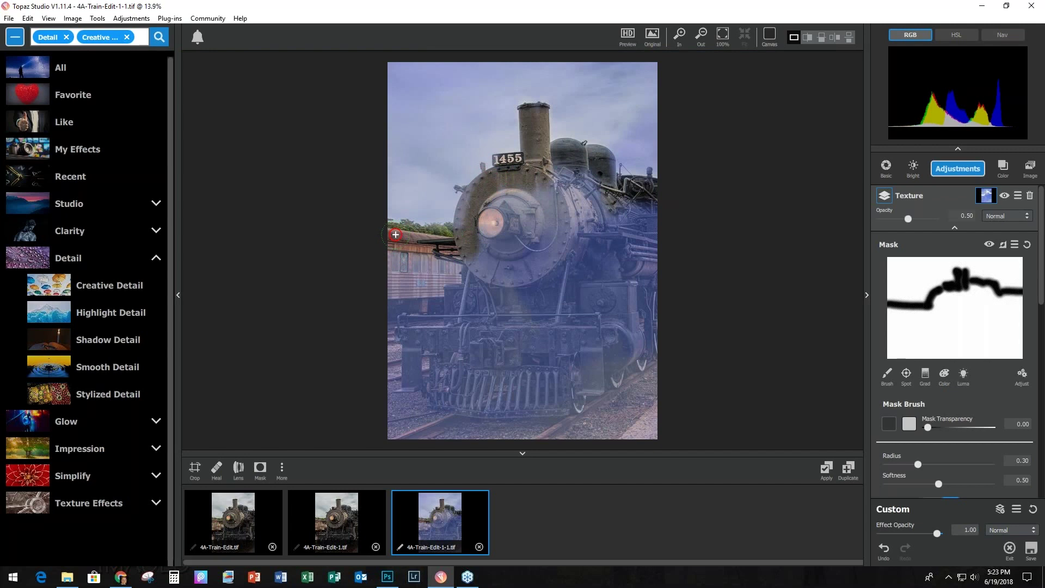
pyautogui.moveTo(492, 191)
pyautogui.mouseDown()
pyautogui.moveTo(471, 188)
pyautogui.moveTo(456, 228)
pyautogui.mouseUp()
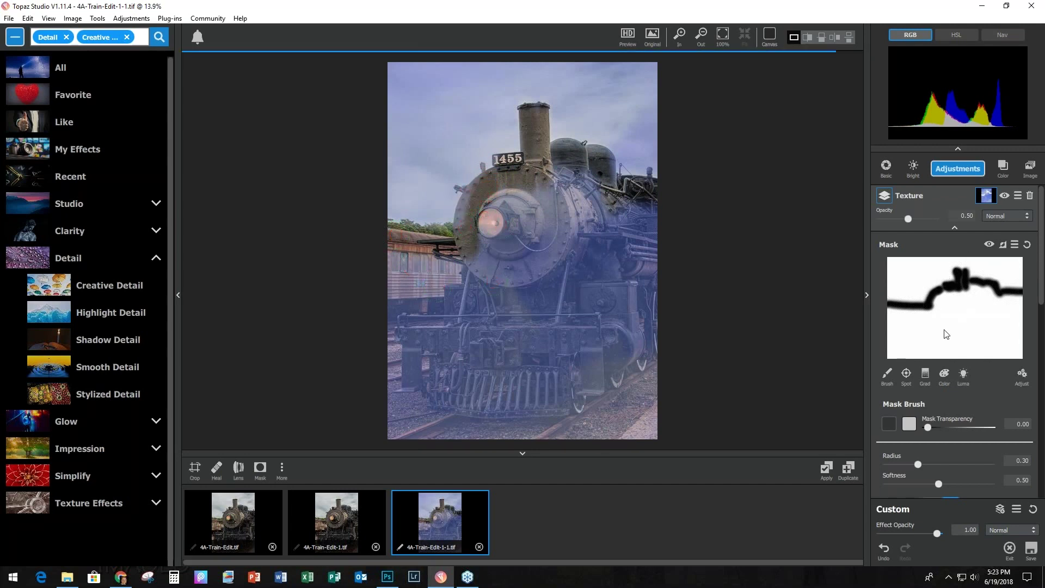
# Set the Mask Brush radius to 0.59 and mask the cloud texture off the rest of the locomotive, the railcar and the ground
pyautogui.click(944, 464)
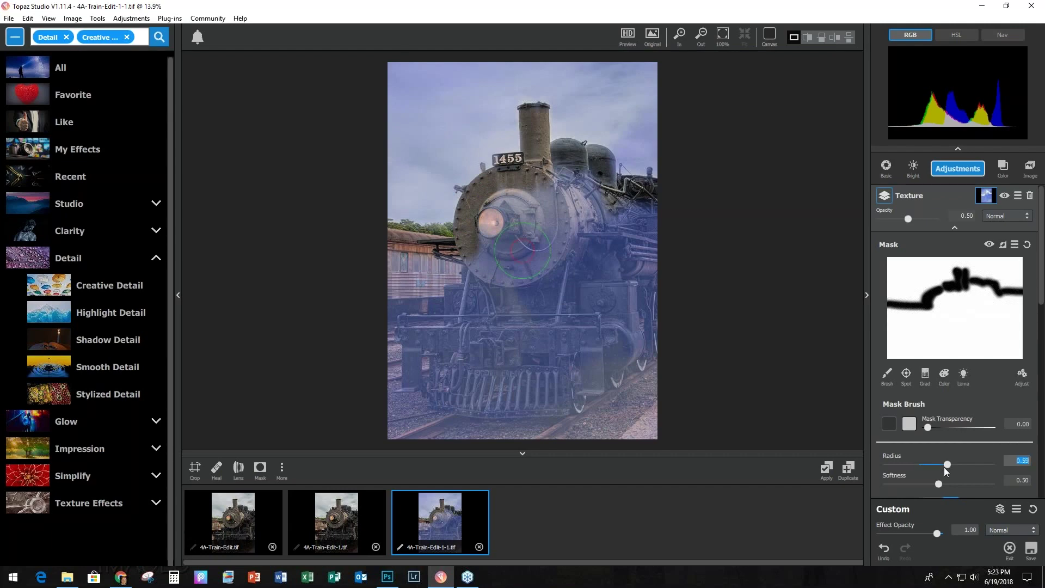
pyautogui.moveTo(404, 308)
pyautogui.mouseDown()
pyautogui.moveTo(645, 316)
pyautogui.moveTo(669, 333)
pyautogui.mouseUp()
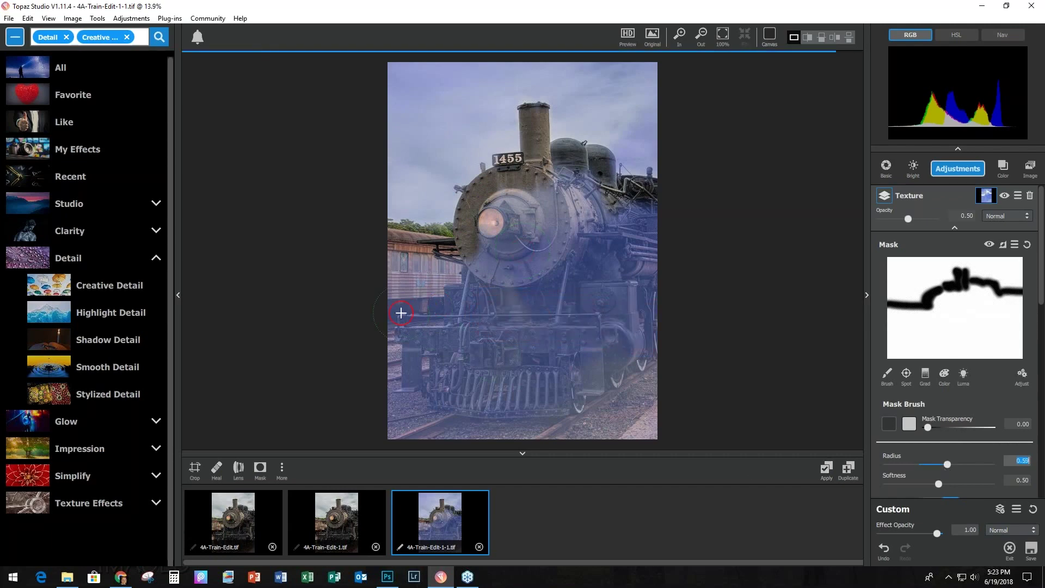
pyautogui.moveTo(426, 322); pyautogui.dragTo(532, 303)
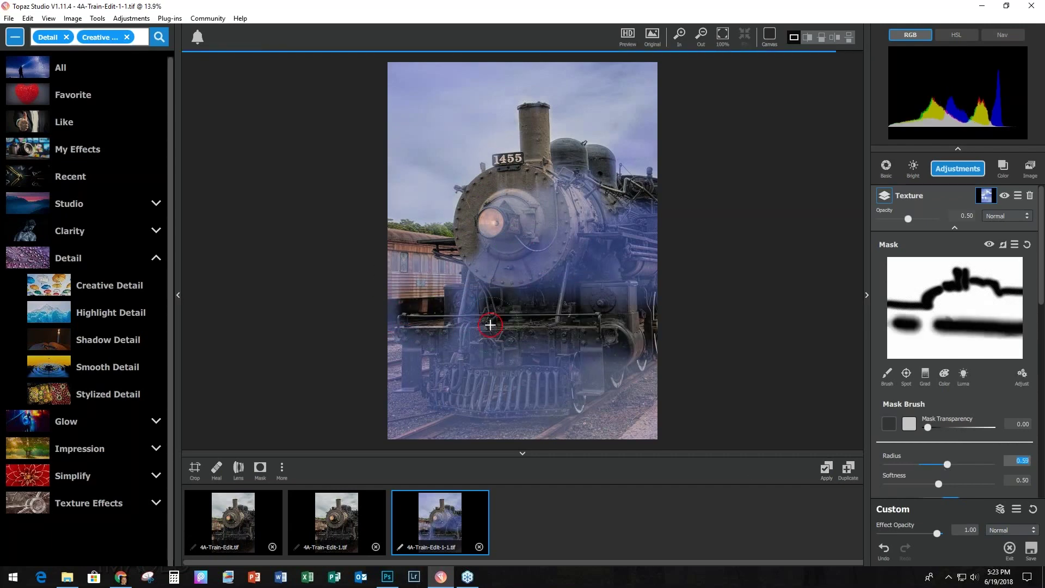
pyautogui.moveTo(401, 328); pyautogui.dragTo(620, 349)
pyautogui.moveTo(523, 354)
pyautogui.mouseDown()
pyautogui.moveTo(683, 397)
pyautogui.moveTo(625, 432)
pyautogui.moveTo(431, 414)
pyautogui.moveTo(402, 425)
pyautogui.moveTo(401, 310)
pyautogui.moveTo(560, 274)
pyautogui.moveTo(673, 271)
pyautogui.mouseUp()
pyautogui.moveTo(493, 264)
pyautogui.mouseDown()
pyautogui.moveTo(536, 205)
pyautogui.moveTo(644, 223)
pyautogui.moveTo(659, 242)
pyautogui.moveTo(522, 255)
pyautogui.moveTo(550, 273)
pyautogui.mouseUp()
pyautogui.moveTo(484, 185); pyautogui.dragTo(661, 227)
pyautogui.moveTo(541, 205)
pyautogui.mouseDown()
pyautogui.moveTo(531, 218)
pyautogui.moveTo(560, 265)
pyautogui.mouseUp()
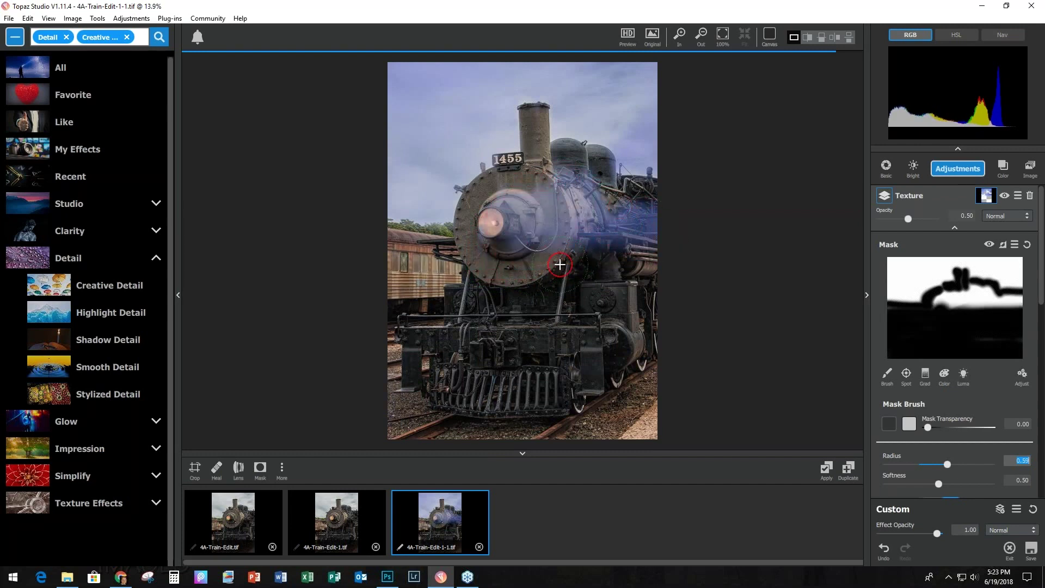
pyautogui.moveTo(528, 202); pyautogui.dragTo(495, 217)
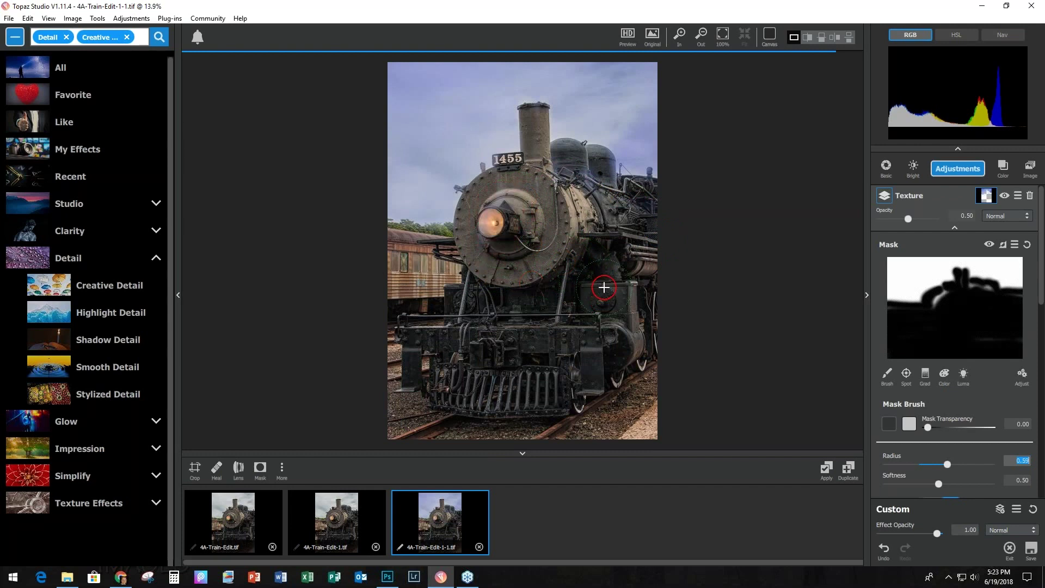
pyautogui.moveTo(586, 209); pyautogui.dragTo(578, 187)
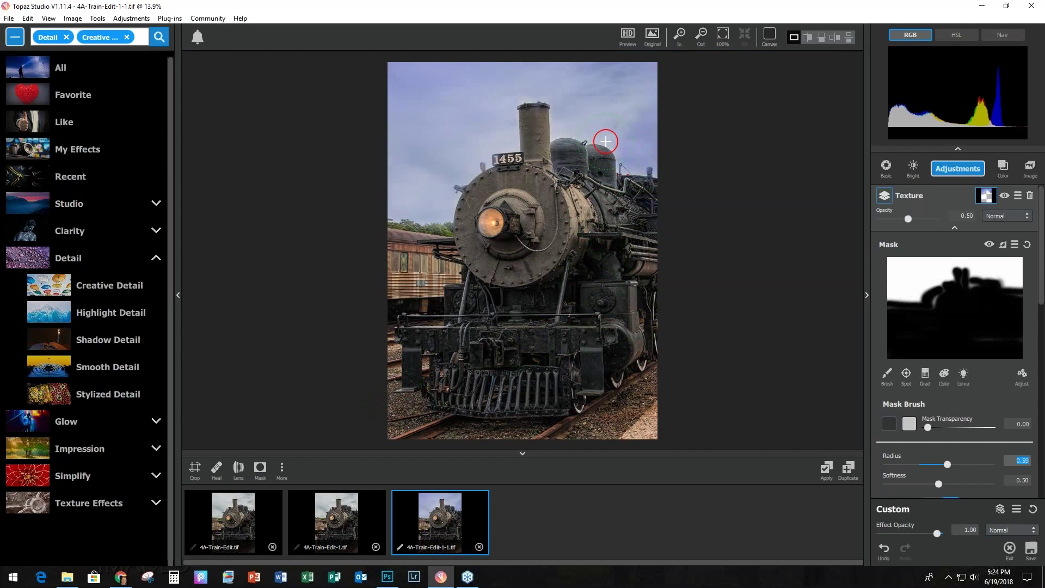
# Set the Mask Brush to transparency 1.00 and radius 0.18, and restore the texture around the rear dome and smokestack edges
pyautogui.click(909, 425)
pyautogui.click(905, 464)
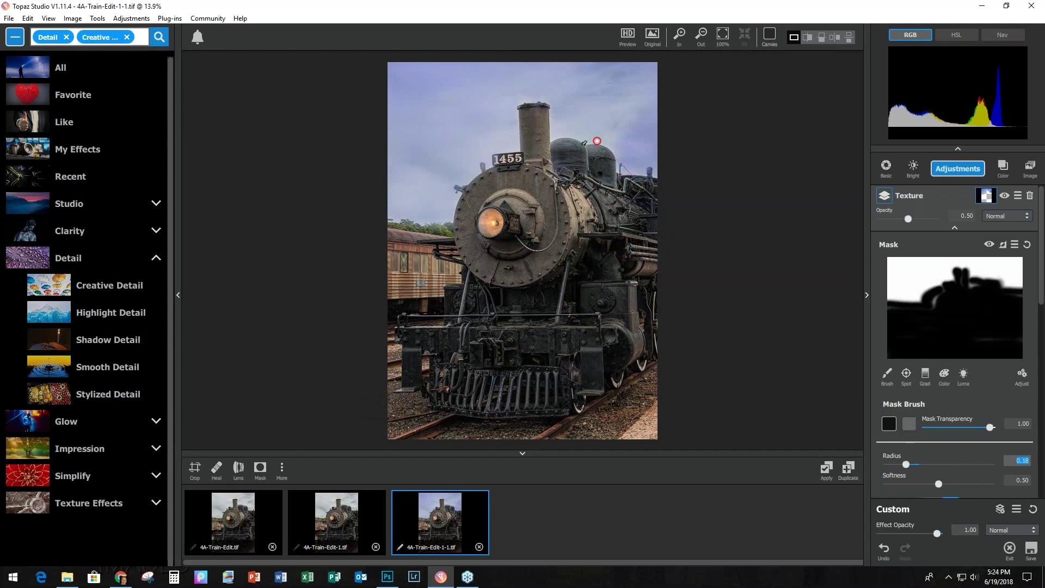
pyautogui.moveTo(593, 138)
pyautogui.mouseDown()
pyautogui.moveTo(615, 146)
pyautogui.moveTo(622, 169)
pyautogui.mouseUp()
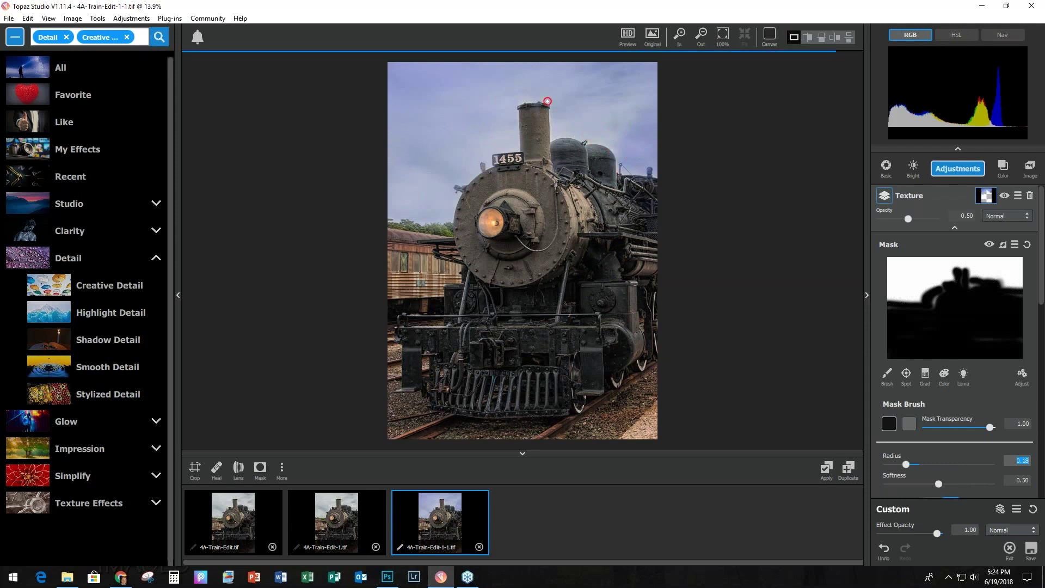
pyautogui.moveTo(540, 93)
pyautogui.mouseDown()
pyautogui.moveTo(512, 98)
pyautogui.moveTo(512, 143)
pyautogui.mouseUp()
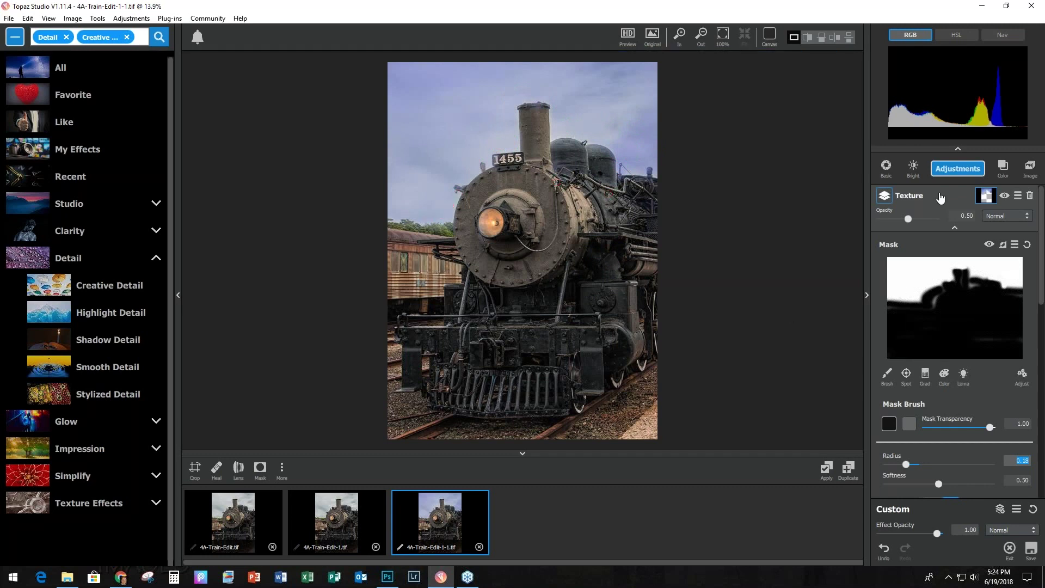
# Compare the photo with and without the Texture adjustment, and apply the adjustment to the image
pyautogui.click(1005, 198)
pyautogui.click(1005, 199)
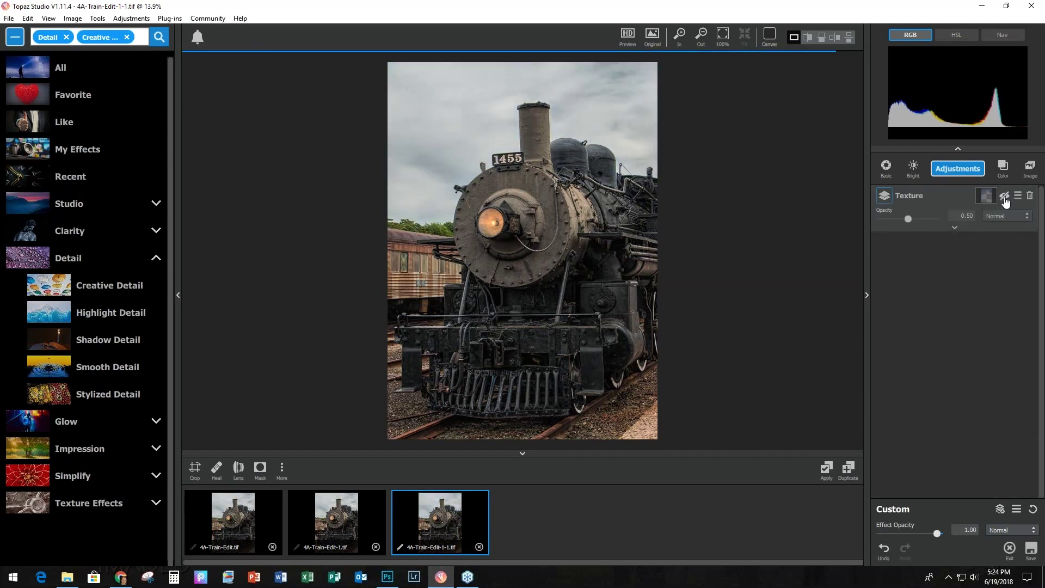
pyautogui.click(1005, 197)
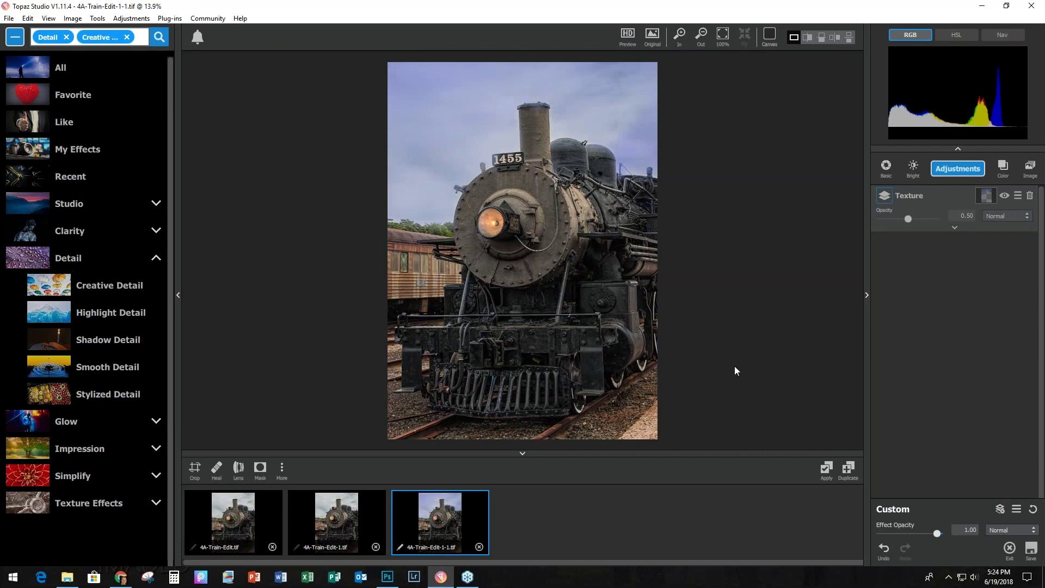
pyautogui.click(826, 469)
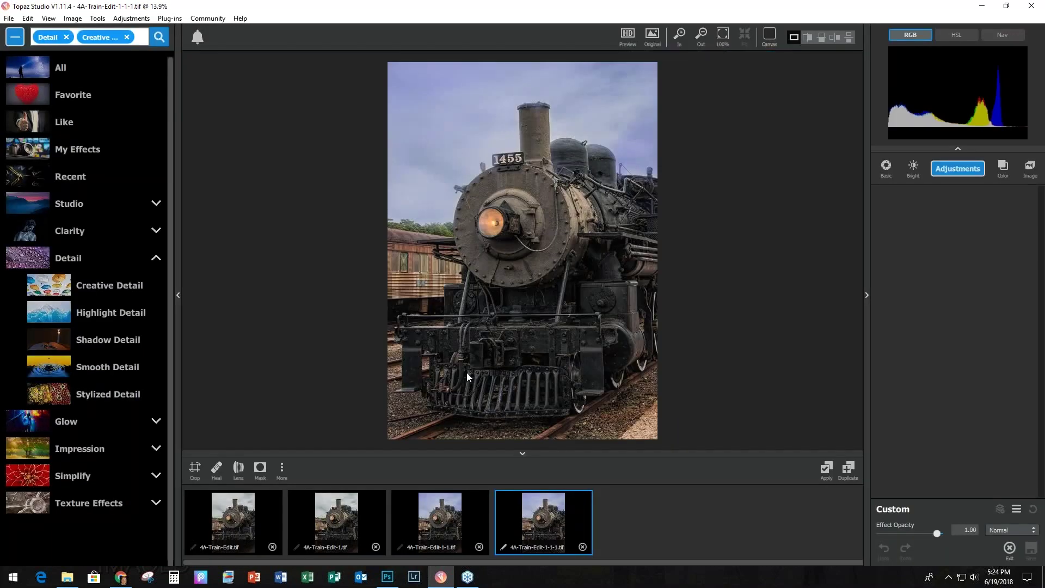
# Add the Striking Grit effect from the Gritty Grunge category of Texture Effects and apply it to the train image
pyautogui.click(156, 503)
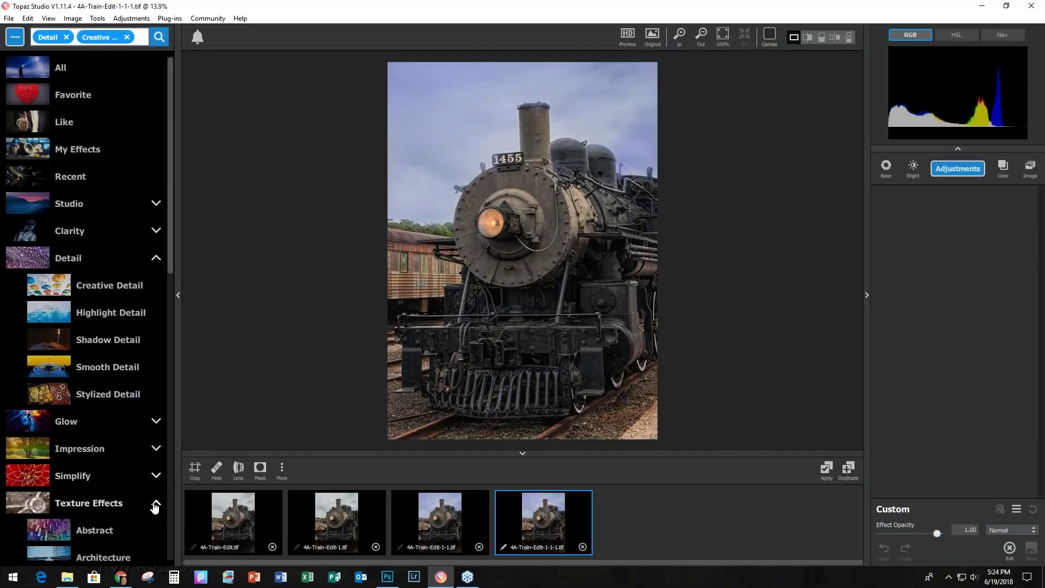
pyautogui.scroll(-5, 99, 434)
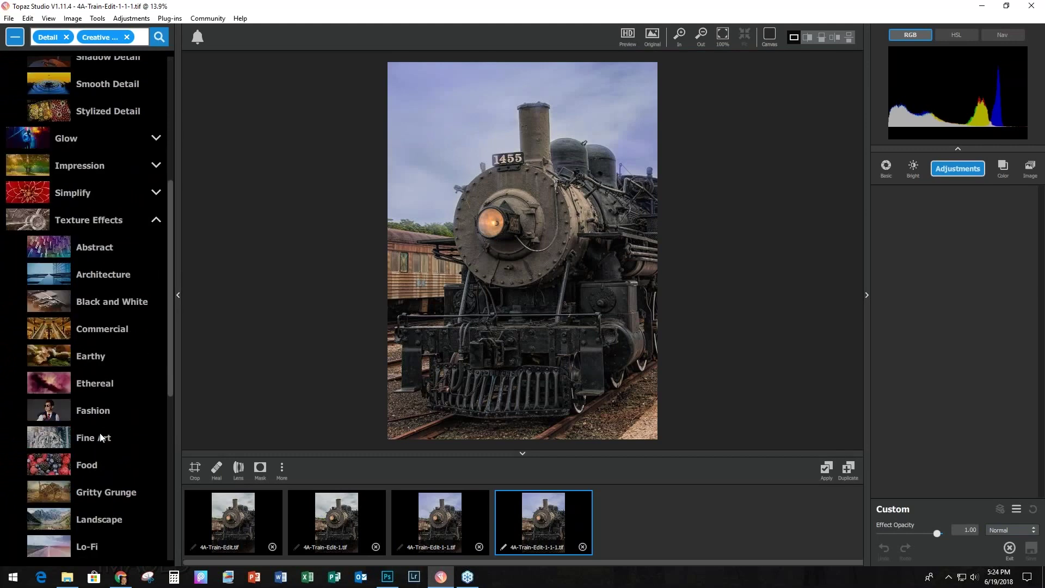
pyautogui.scroll(-2, 101, 437)
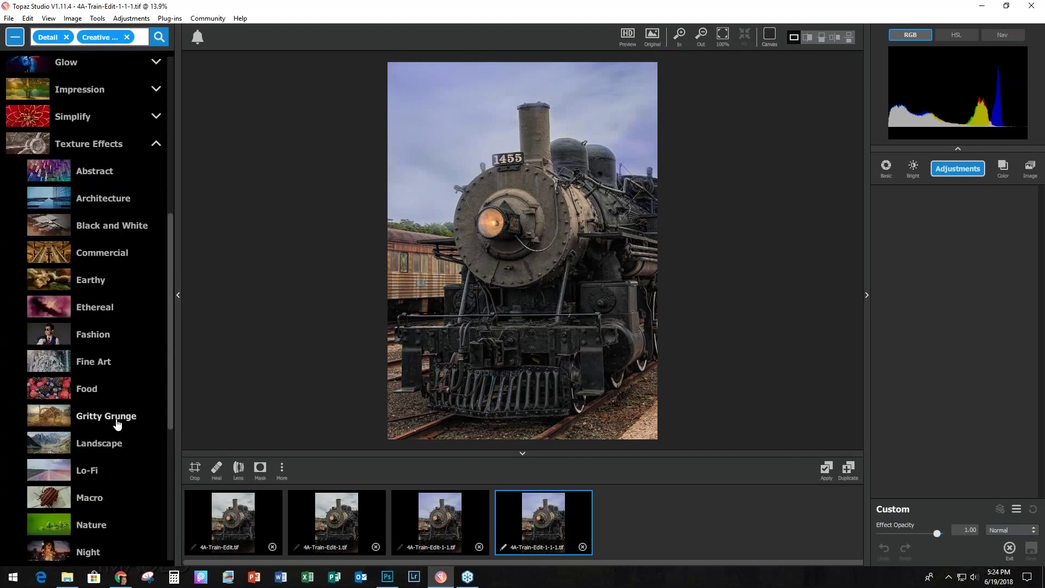
pyautogui.click(118, 424)
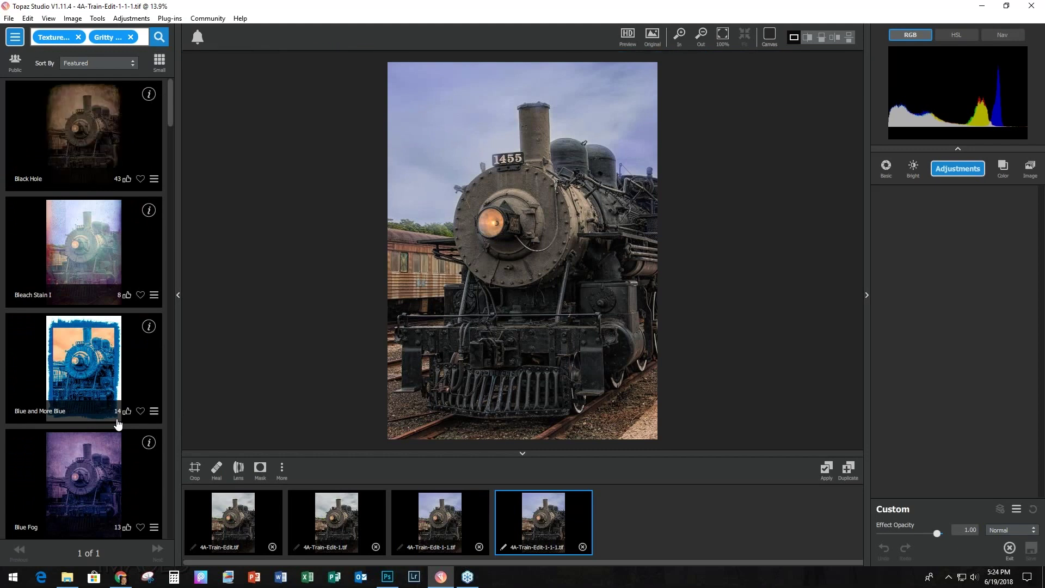
pyautogui.moveTo(171, 112); pyautogui.dragTo(168, 485)
pyautogui.scroll(4, 132, 388)
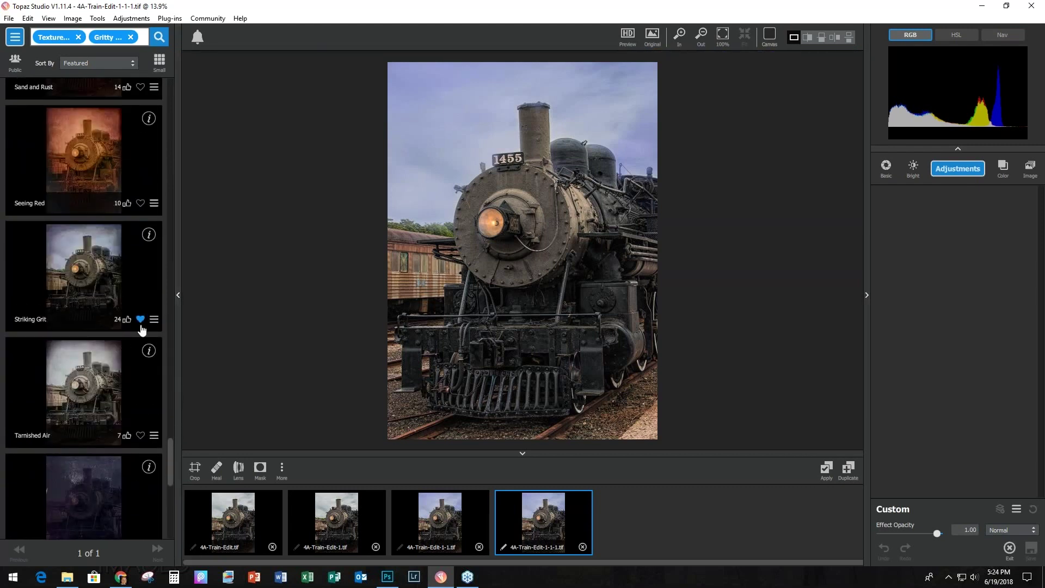
pyautogui.click(77, 260)
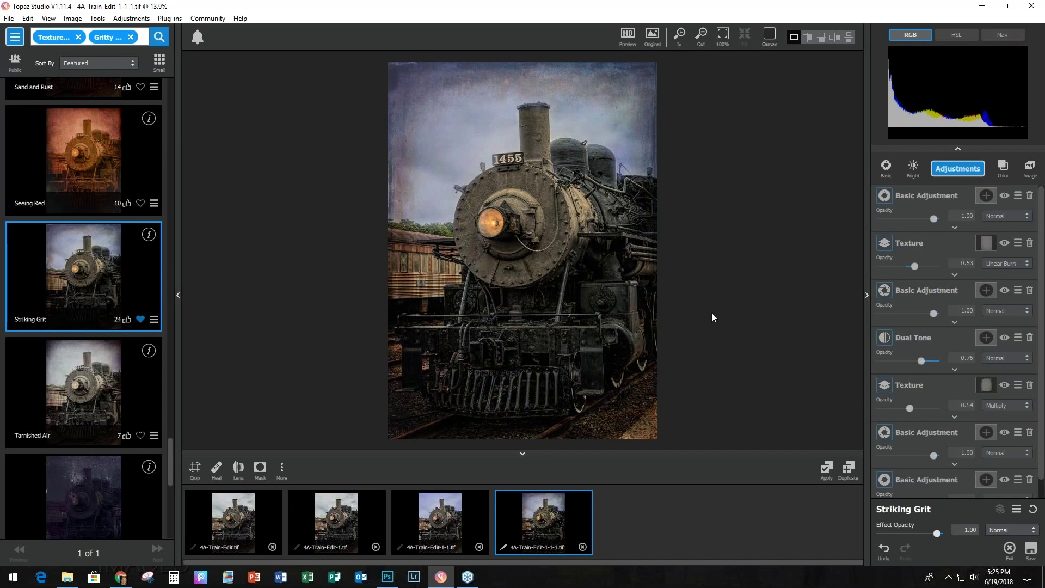
pyautogui.moveTo(701, 37)
pyautogui.click(826, 468)
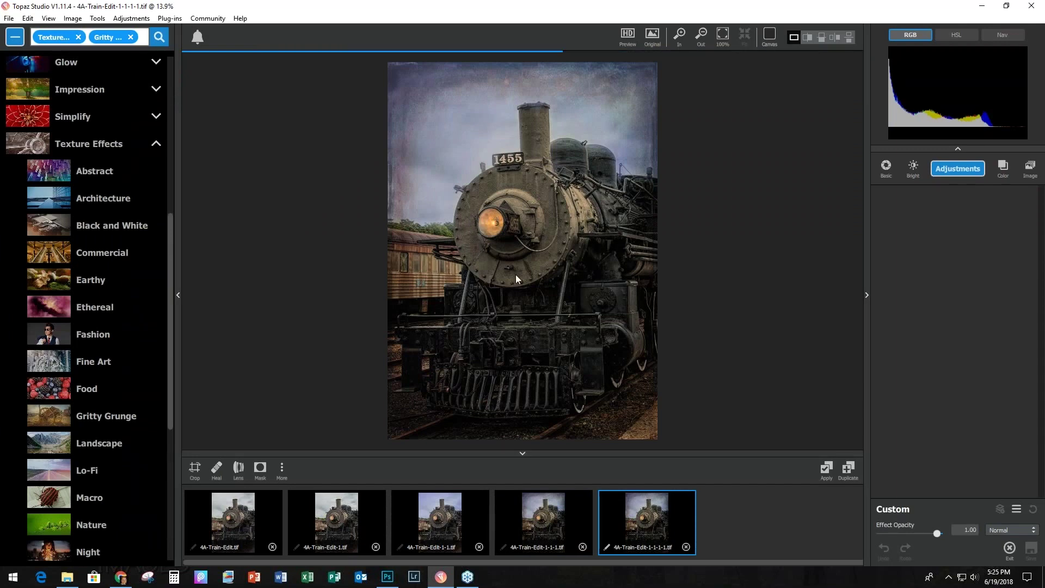
# Open the textured train image in the Topaz Star Effects plug-in and choose the Sun Flare IV preset
pyautogui.scroll(2, 661, 295)
pyautogui.scroll(2, 491, 246)
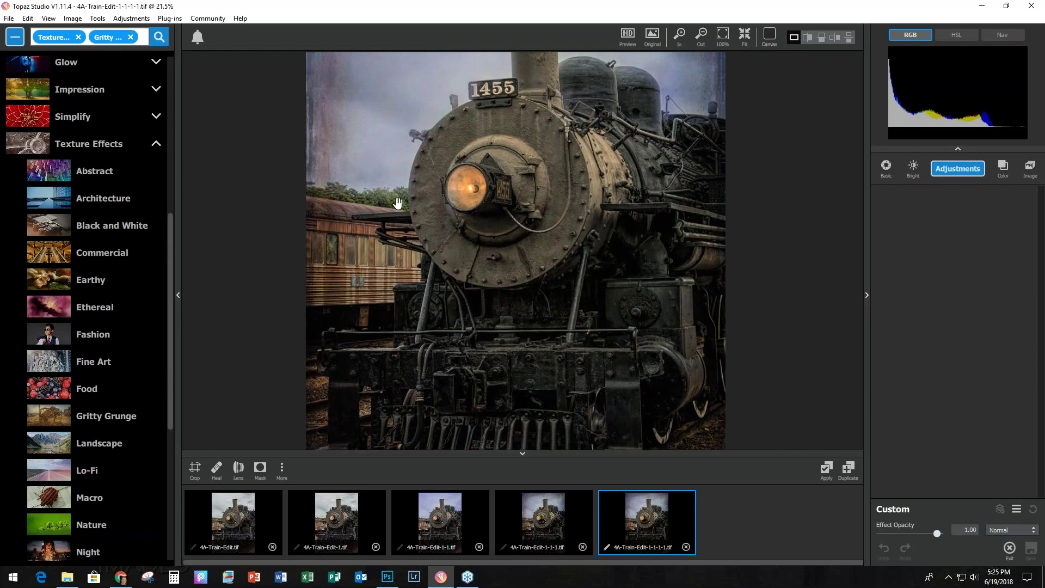
pyautogui.click(170, 19)
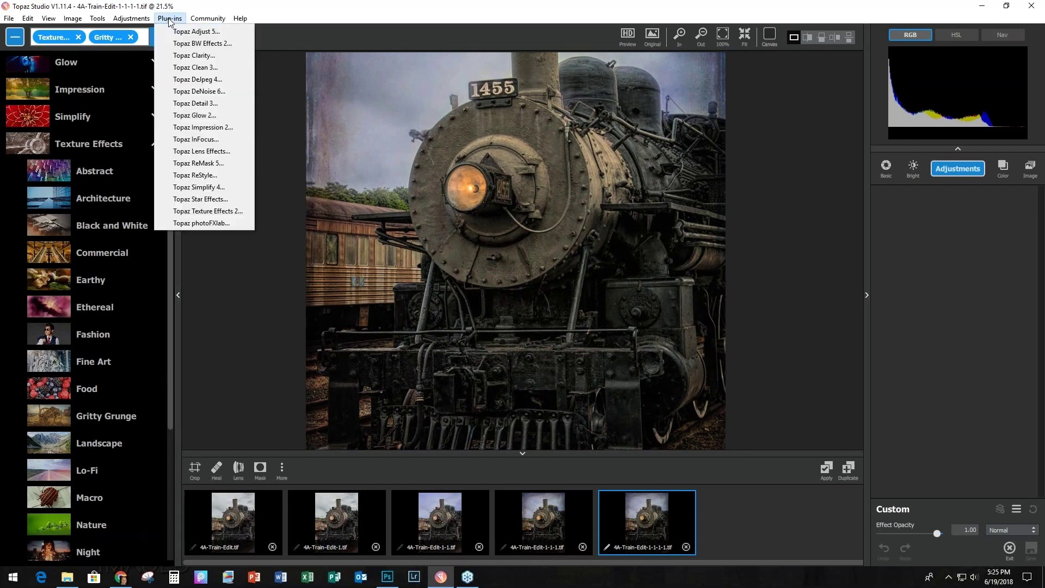
pyautogui.click(214, 200)
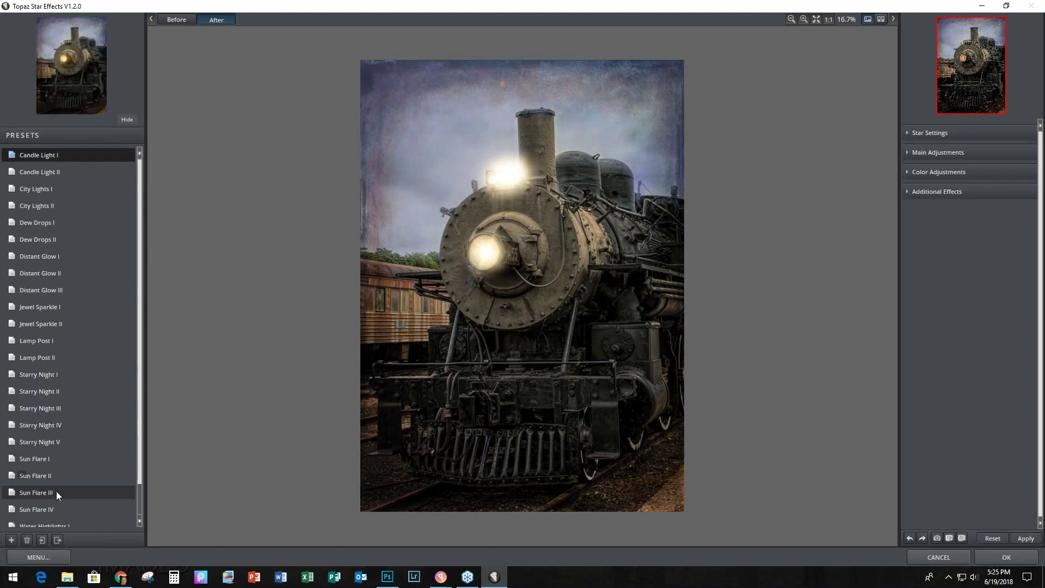
pyautogui.click(51, 509)
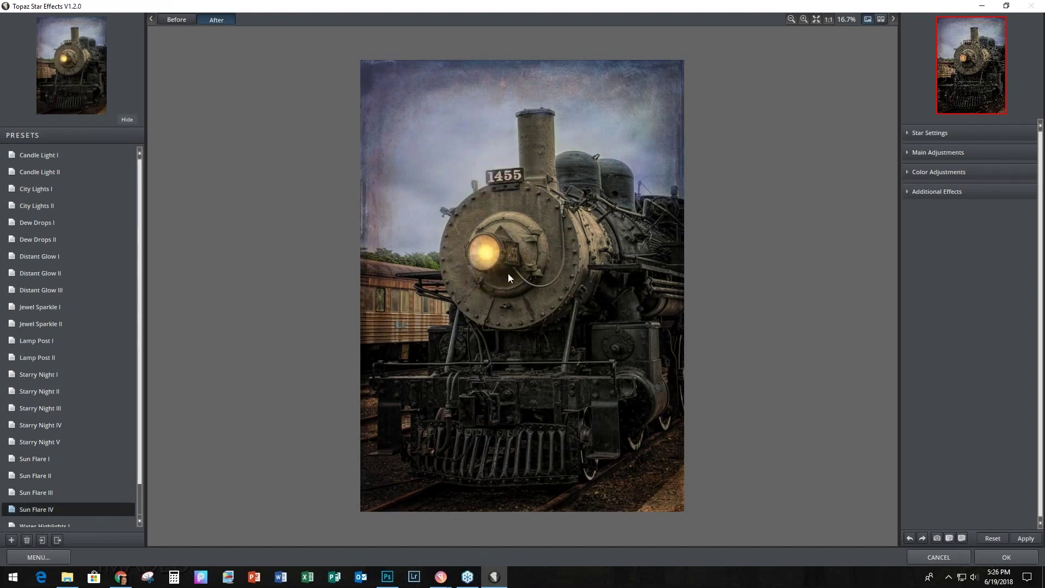
# Set the star effect's Saturation to 0.59, reduce its Temperature, and accept the result back into Topaz Studio
pyautogui.click(908, 134)
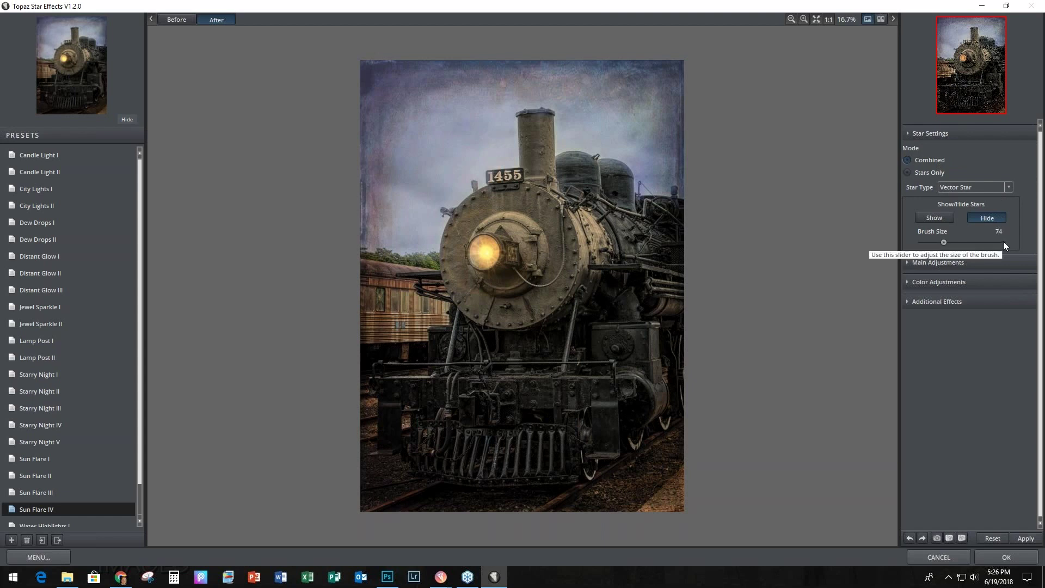
pyautogui.click(907, 282)
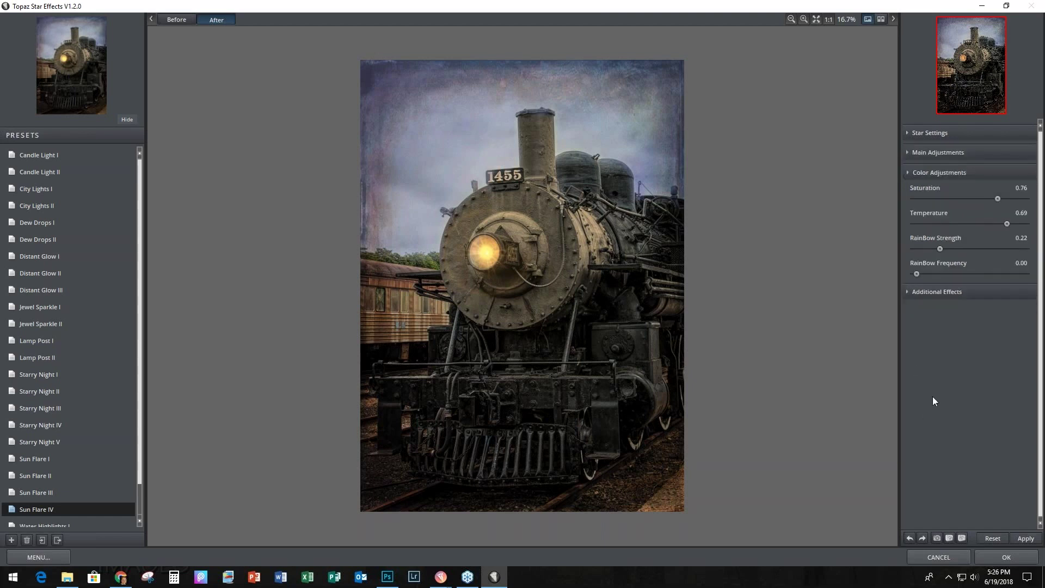
pyautogui.click(982, 198)
pyautogui.click(979, 197)
pyautogui.click(949, 224)
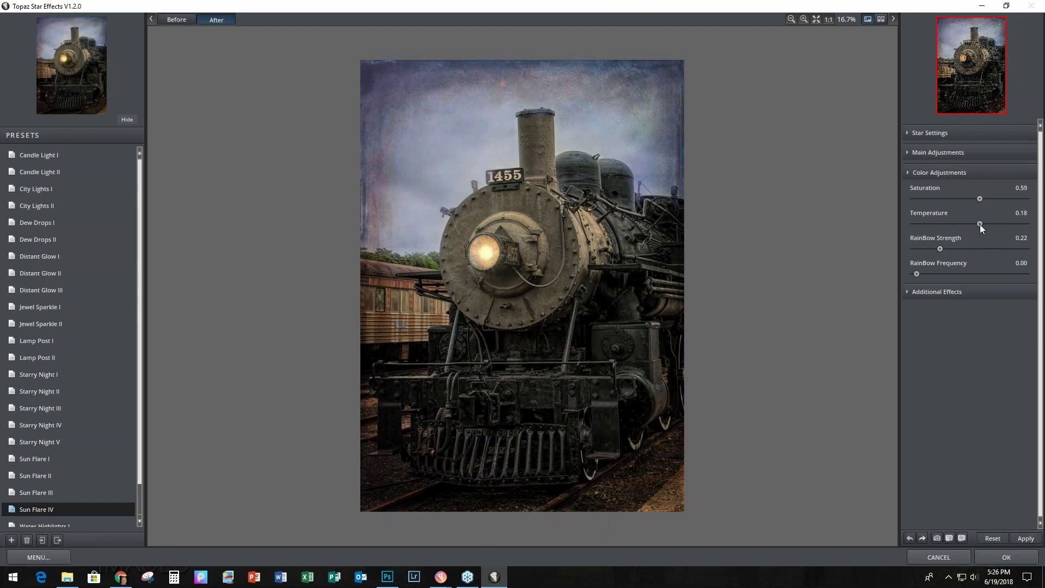
pyautogui.moveTo(981, 224); pyautogui.dragTo(988, 224)
pyautogui.click(997, 555)
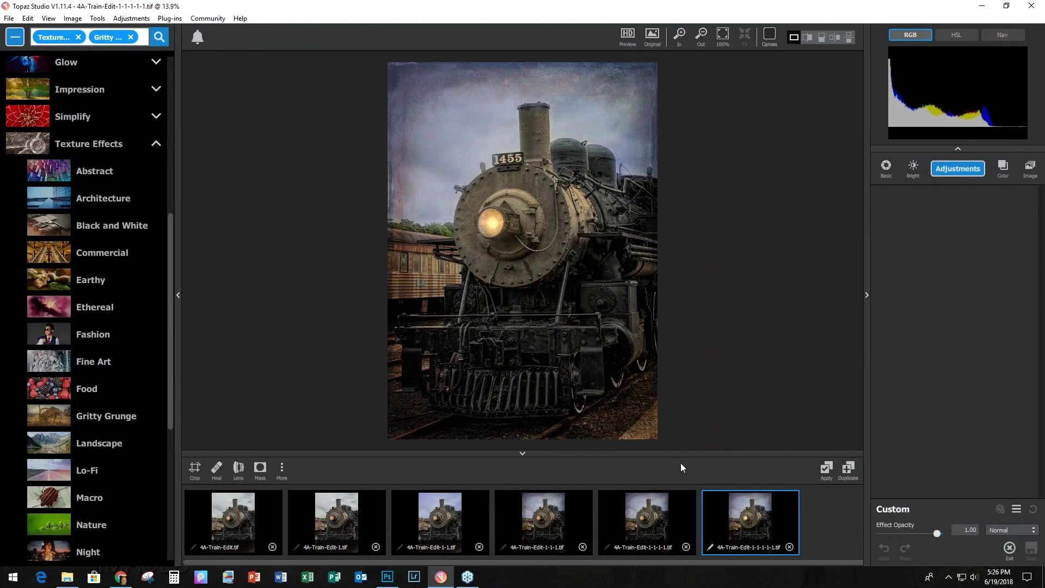
# Compare the train version without the star effect on the headlight against the version that has it
pyautogui.click(651, 517)
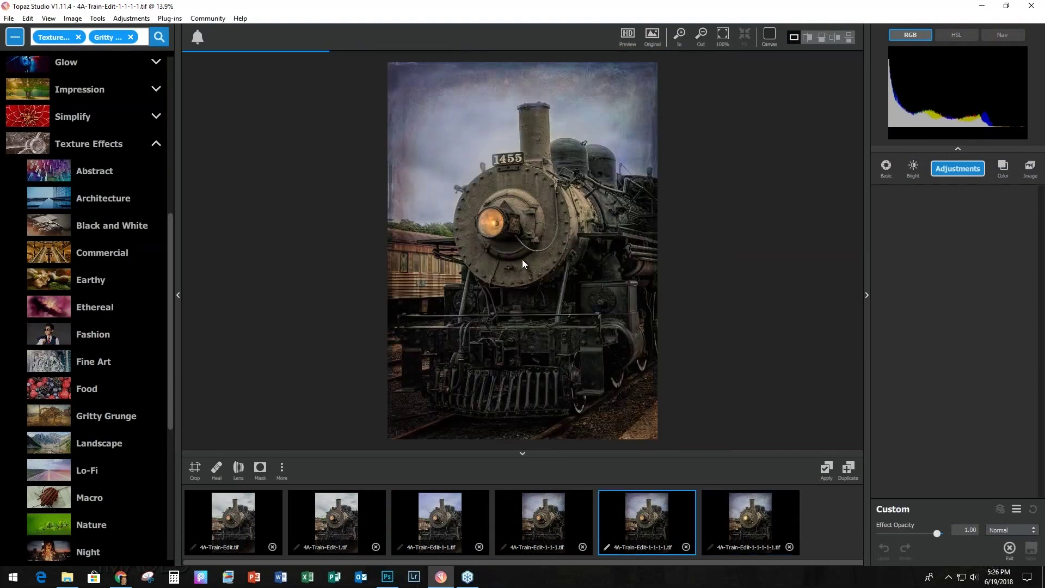
pyautogui.click(746, 518)
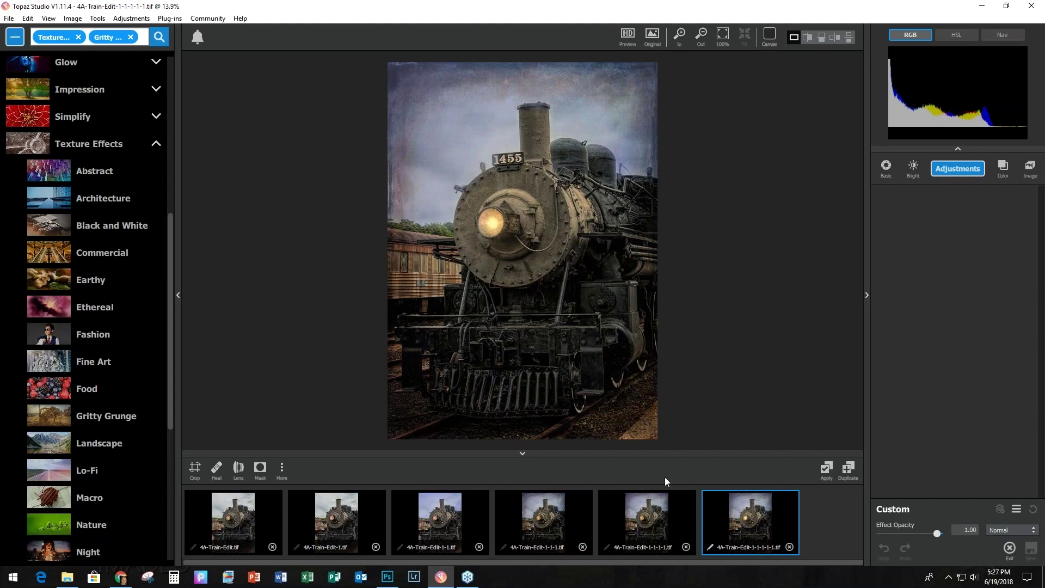
# Close all the open train images without saving any changes and exit Topaz Studio
pyautogui.click(673, 514)
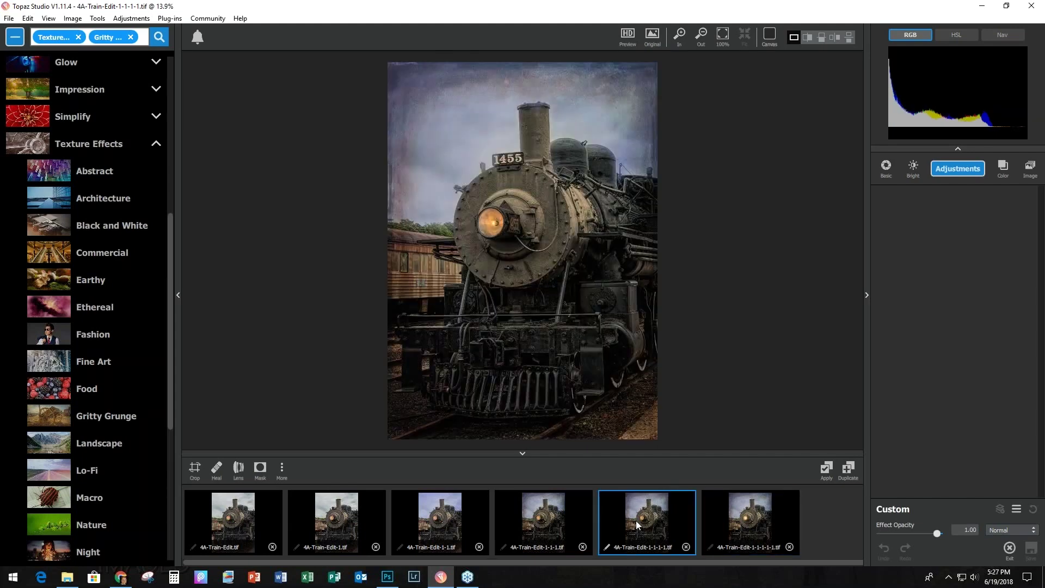
pyautogui.click(569, 521)
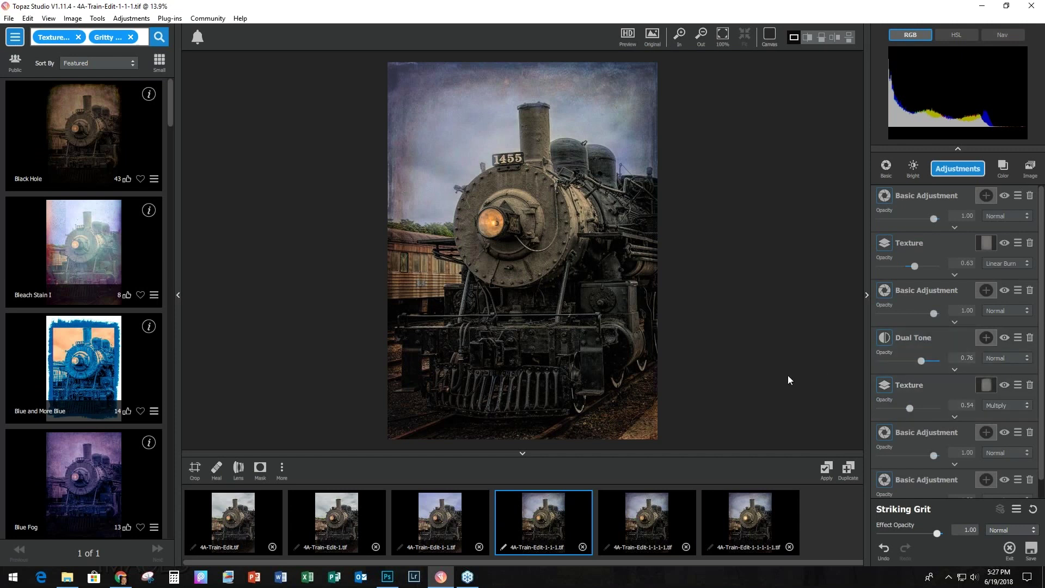
pyautogui.click(9, 18)
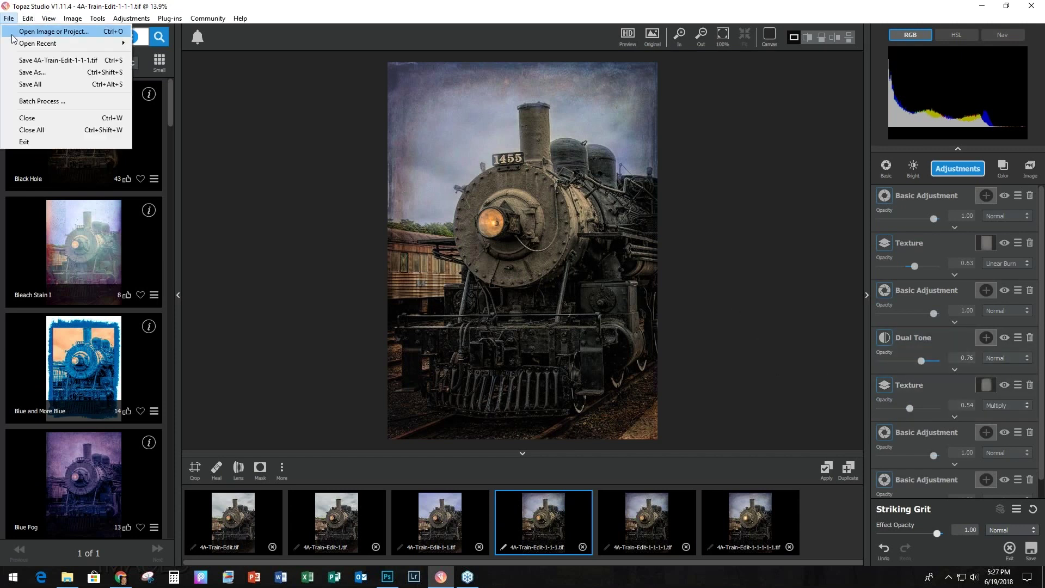
pyautogui.click(50, 129)
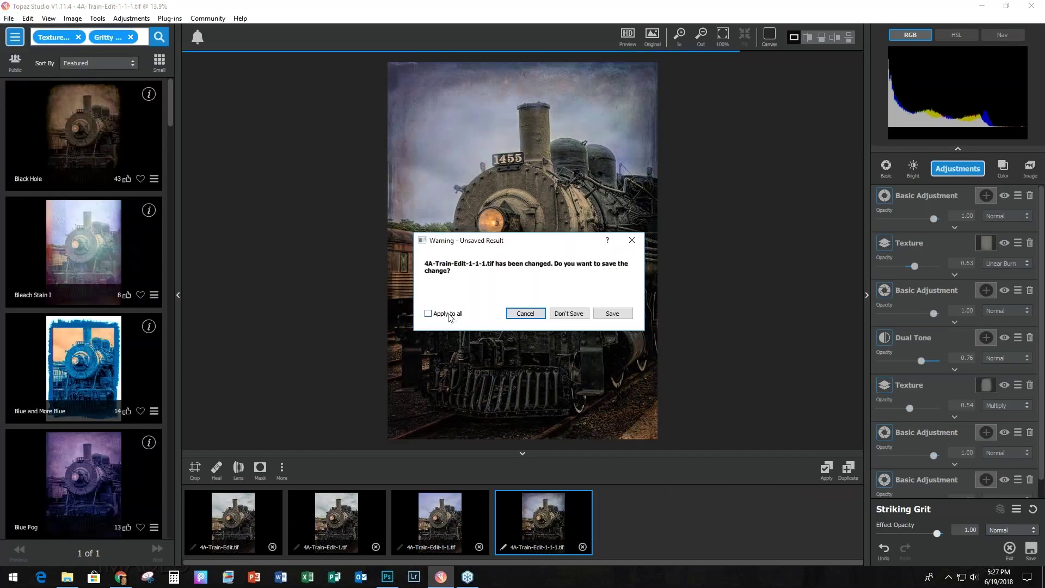
pyautogui.click(569, 314)
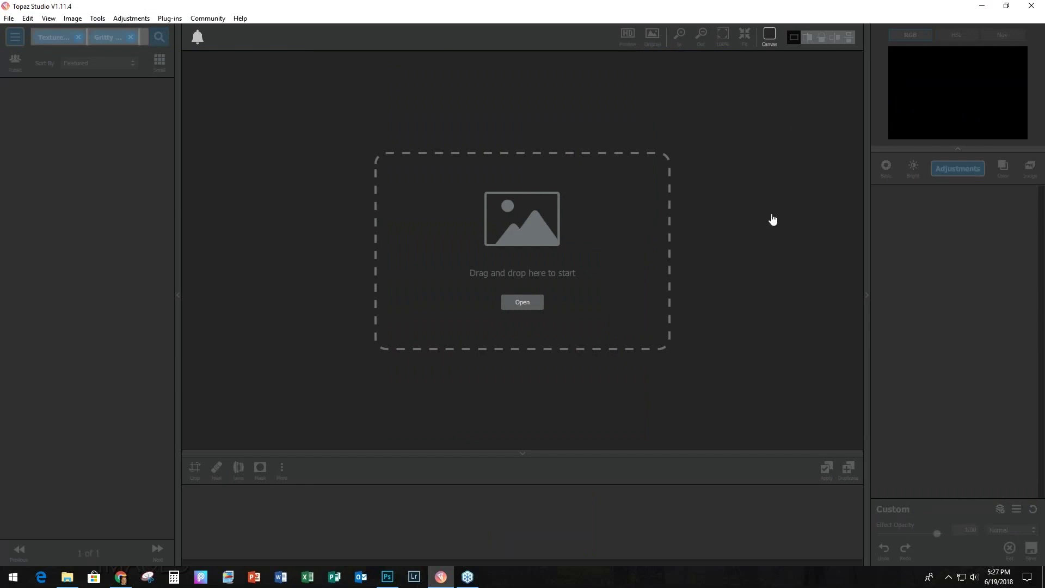
pyautogui.click(1033, 8)
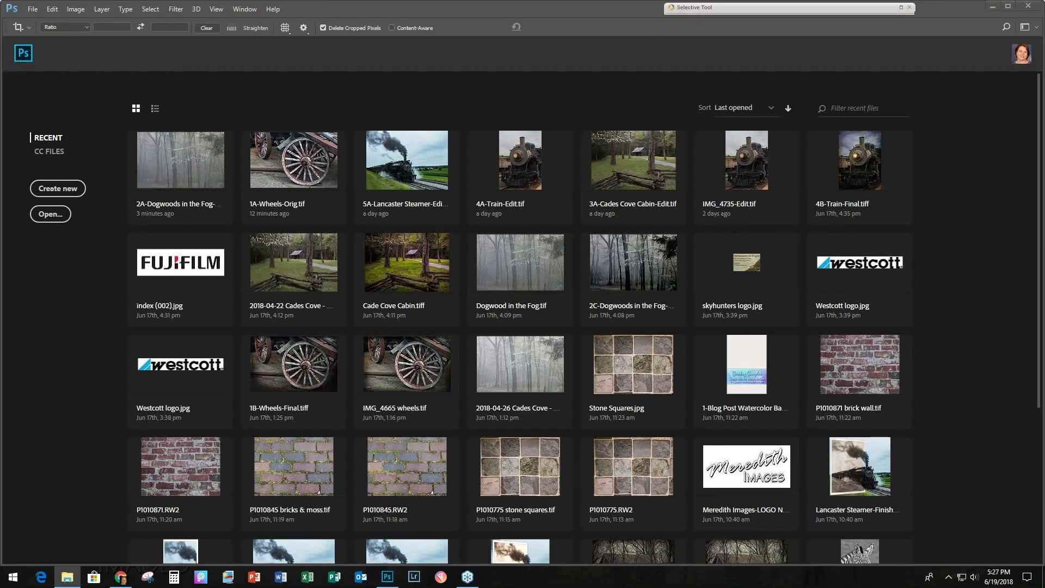
# In Photoshop, commit the placement of the finished Lancaster Steamer image over the original and hide the Background layer to view it alone
pyautogui.press('Escape')
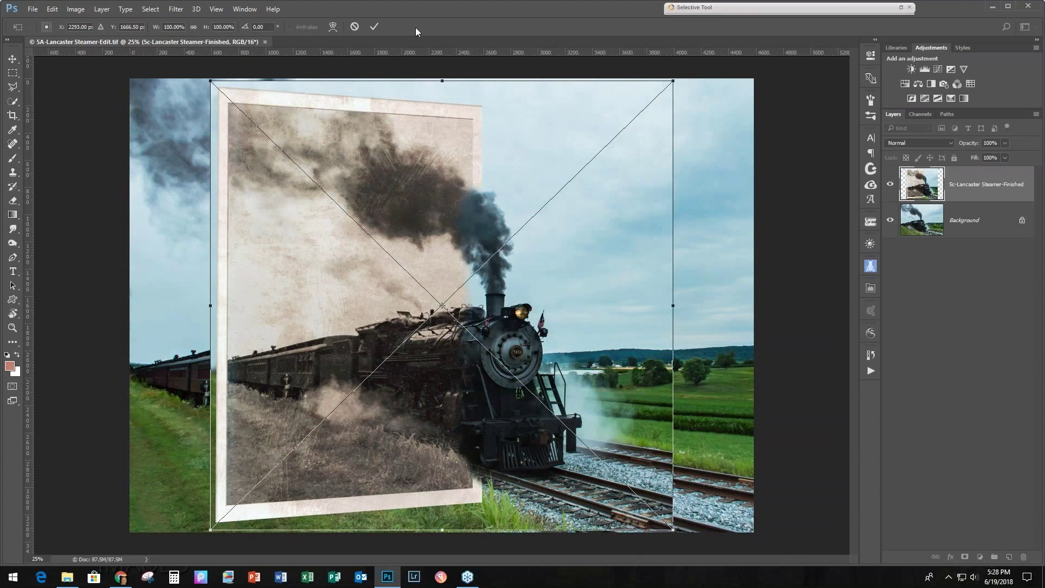
pyautogui.click(374, 27)
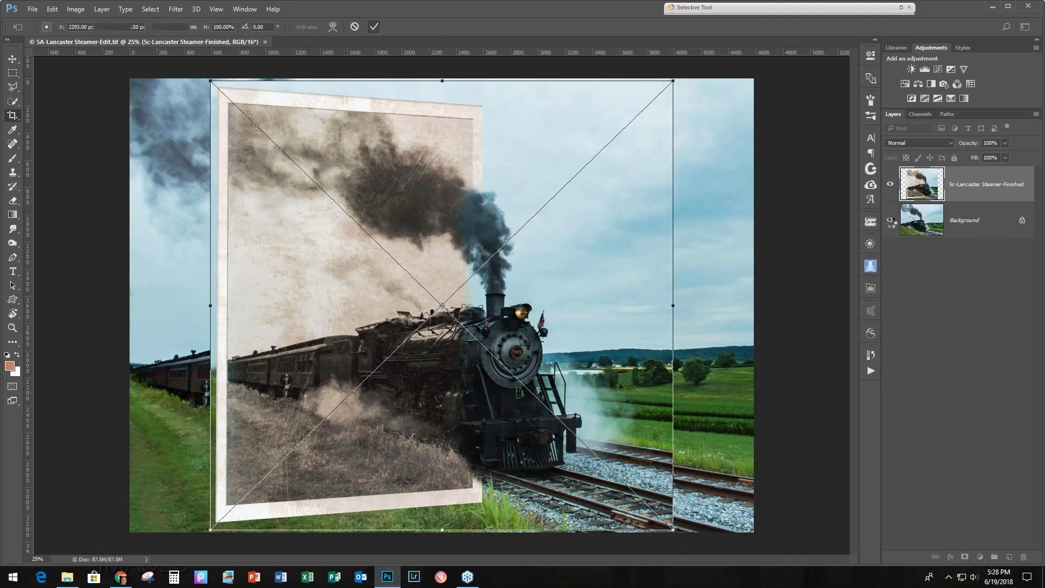
pyautogui.click(891, 220)
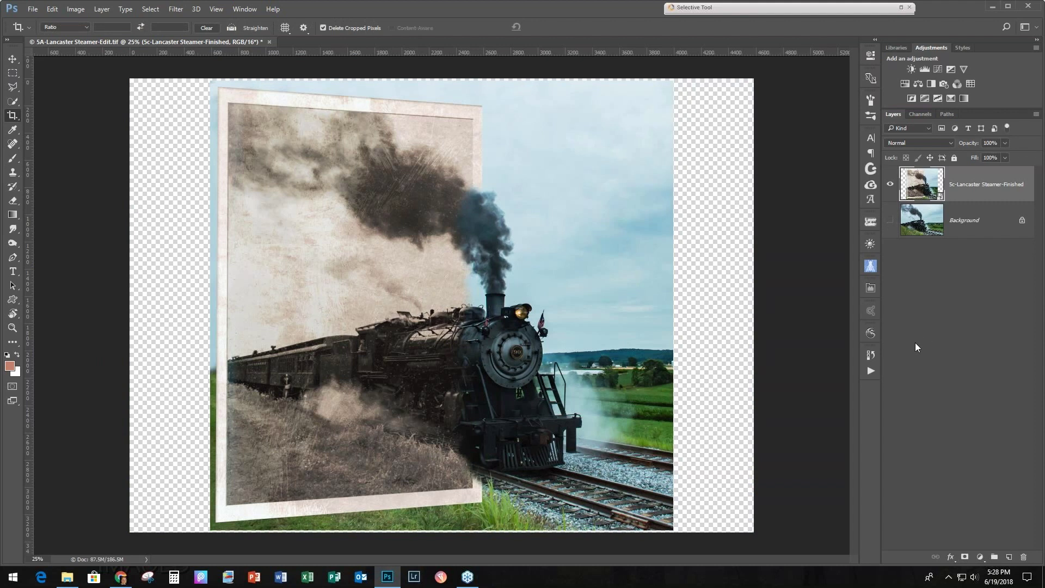
# Delete the placed finished-steamer layer so only the original Background image is left to work on
pyautogui.rightClick(1008, 184)
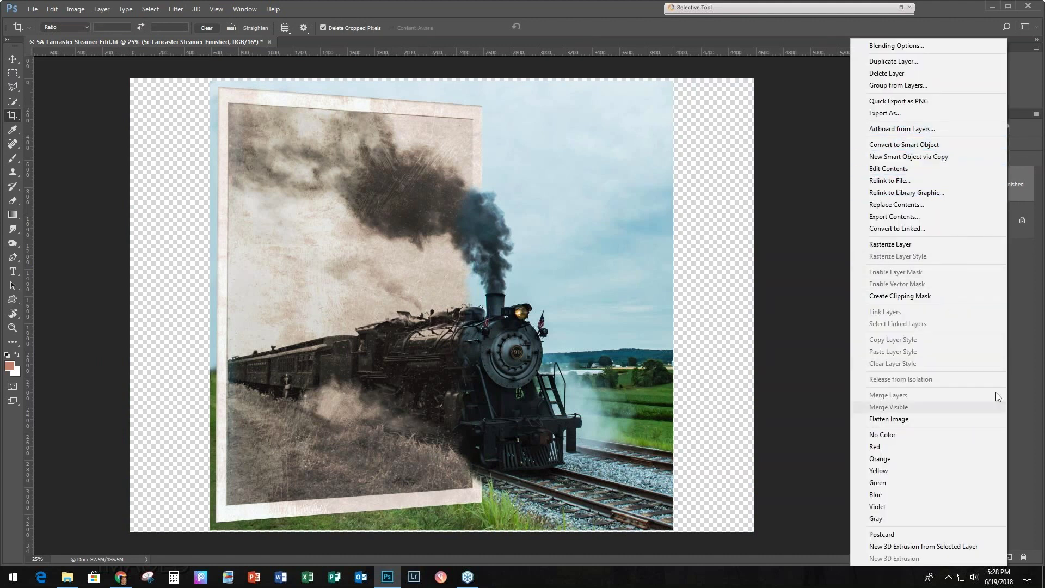
pyautogui.click(1023, 359)
pyautogui.moveTo(921, 184); pyautogui.dragTo(1023, 556)
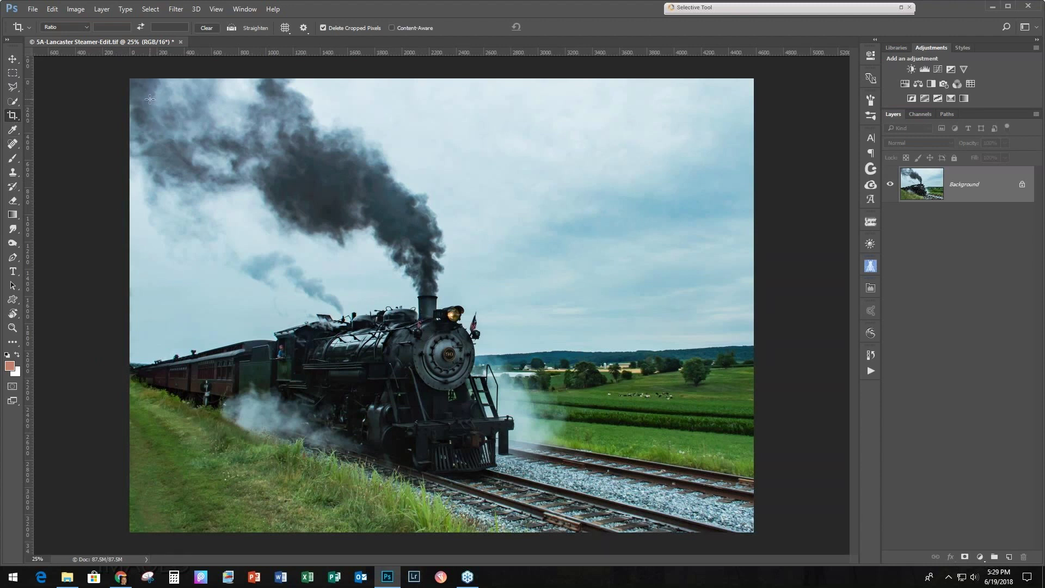
# Crop the steamer image to a tall portrait section with the train cars, the smoke and the rear half of the locomotive
pyautogui.moveTo(150, 99)
pyautogui.mouseDown()
pyautogui.moveTo(192, 152)
pyautogui.moveTo(299, 353)
pyautogui.moveTo(399, 473)
pyautogui.moveTo(405, 511)
pyautogui.mouseUp()
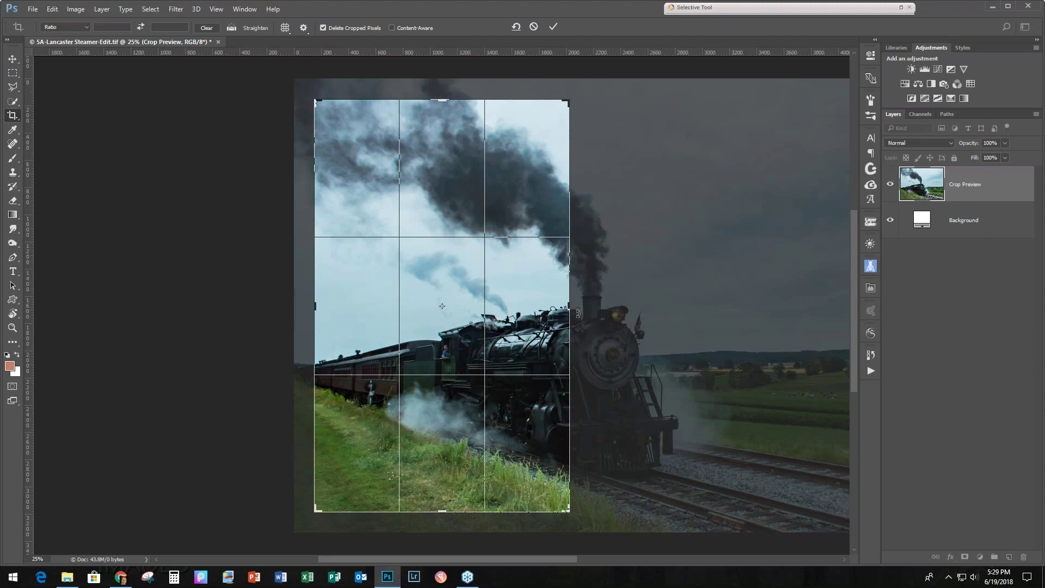
pyautogui.moveTo(570, 308); pyautogui.dragTo(567, 309)
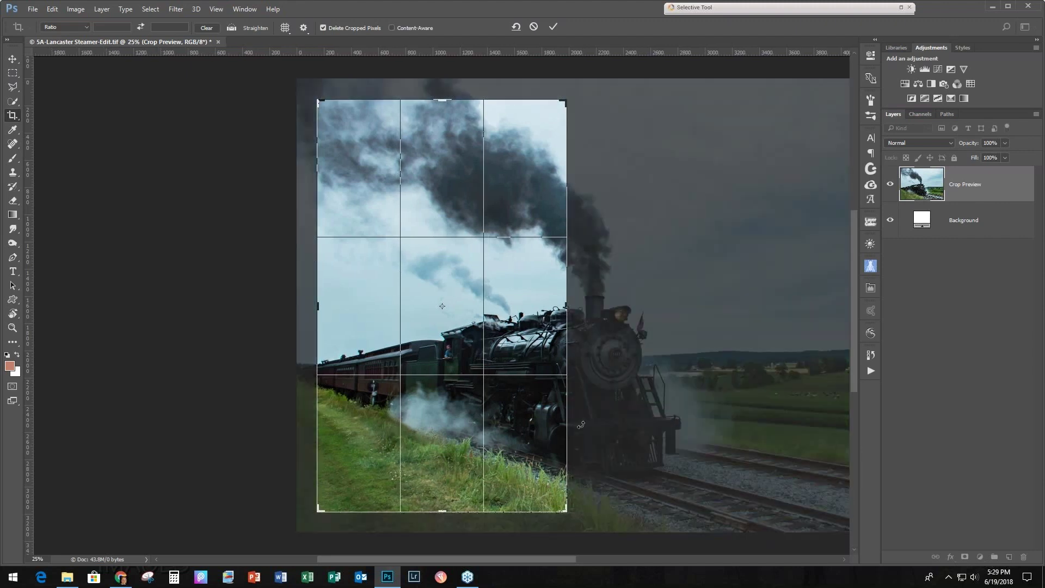
pyautogui.click(554, 28)
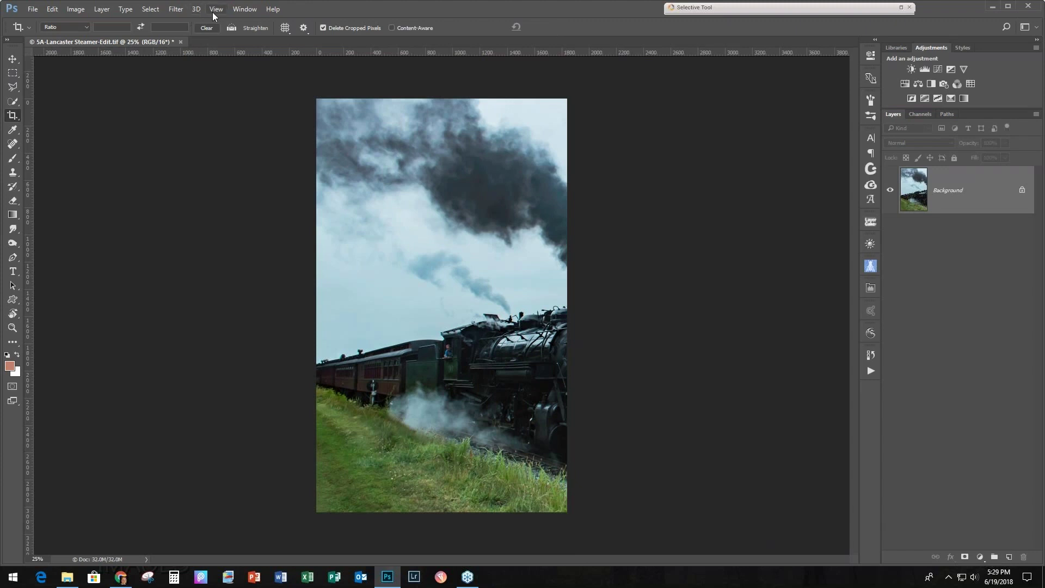
pyautogui.click(176, 10)
pyautogui.moveTo(212, 305)
pyautogui.click(353, 361)
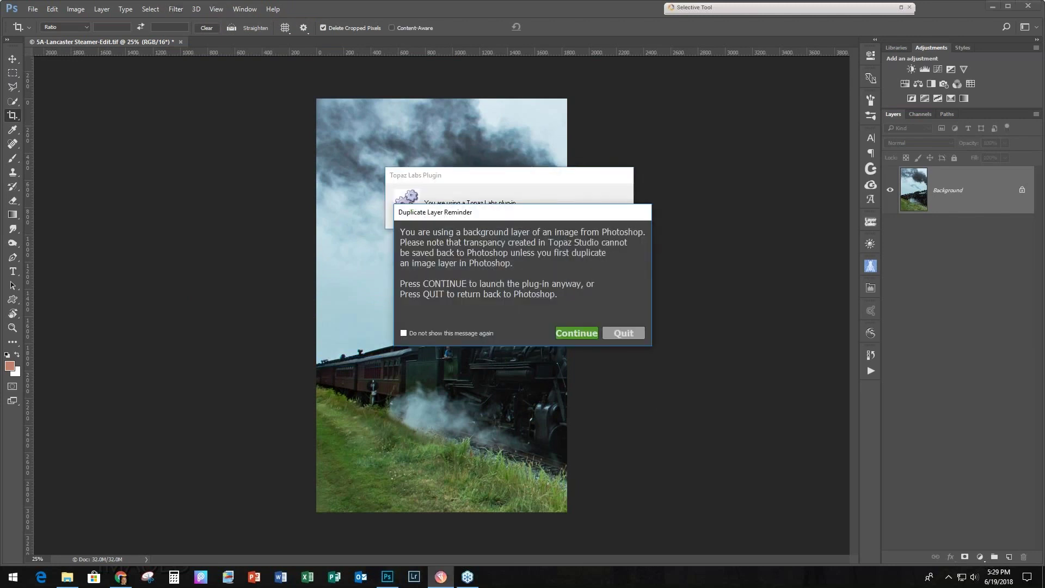
pyautogui.click(624, 333)
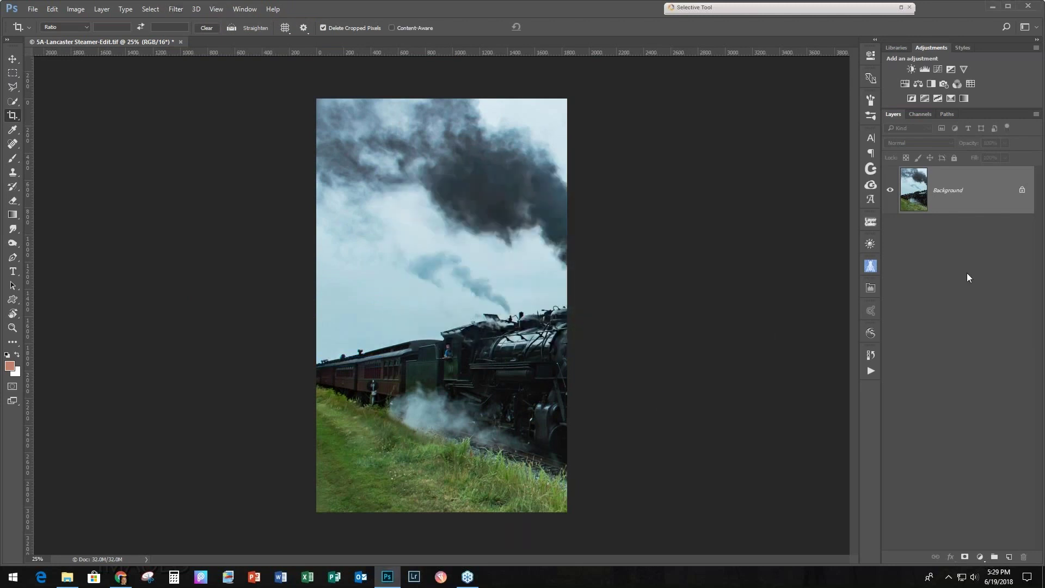
# Duplicate the cropped Background layer and open the copy in the Topaz Studio plug-in
pyautogui.hotkey('ctrl', 'j')
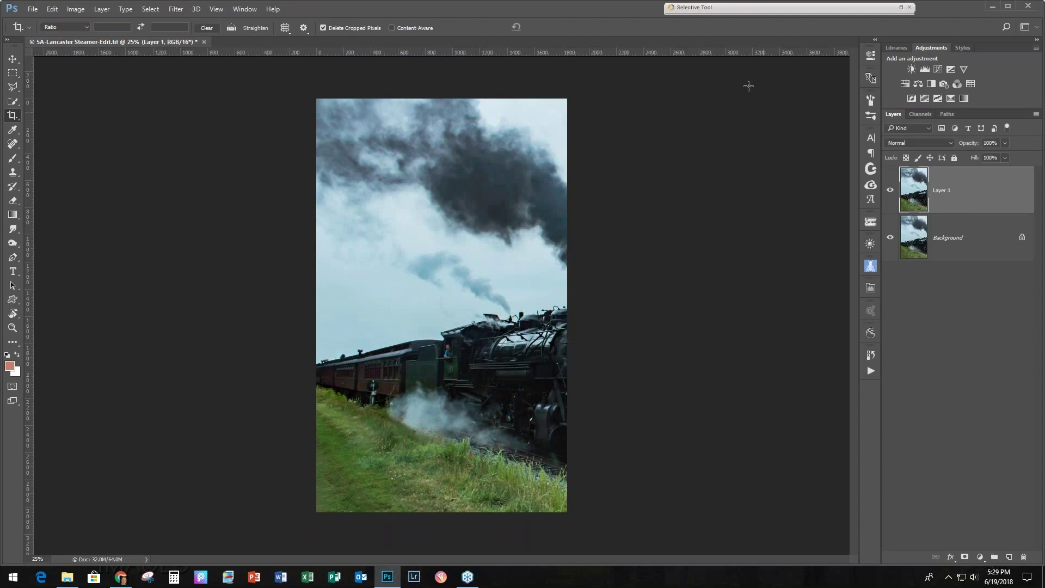
pyautogui.click(177, 9)
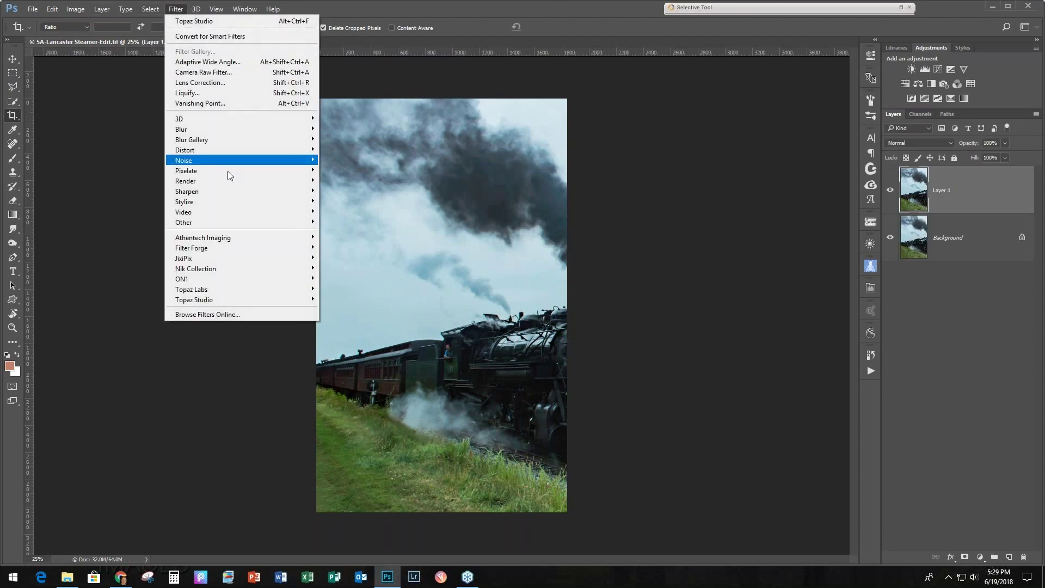
pyautogui.moveTo(262, 301)
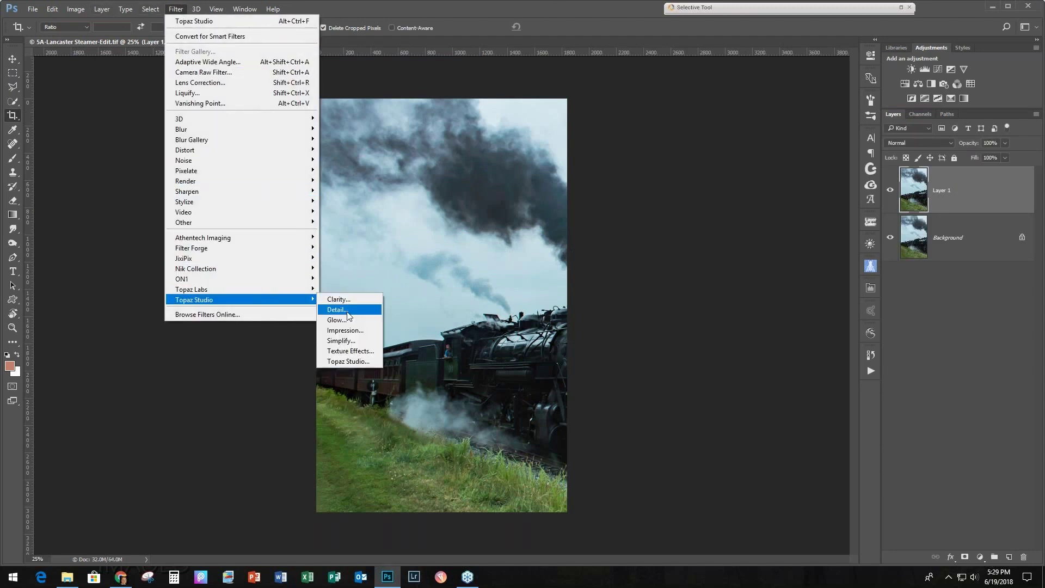
pyautogui.click(348, 361)
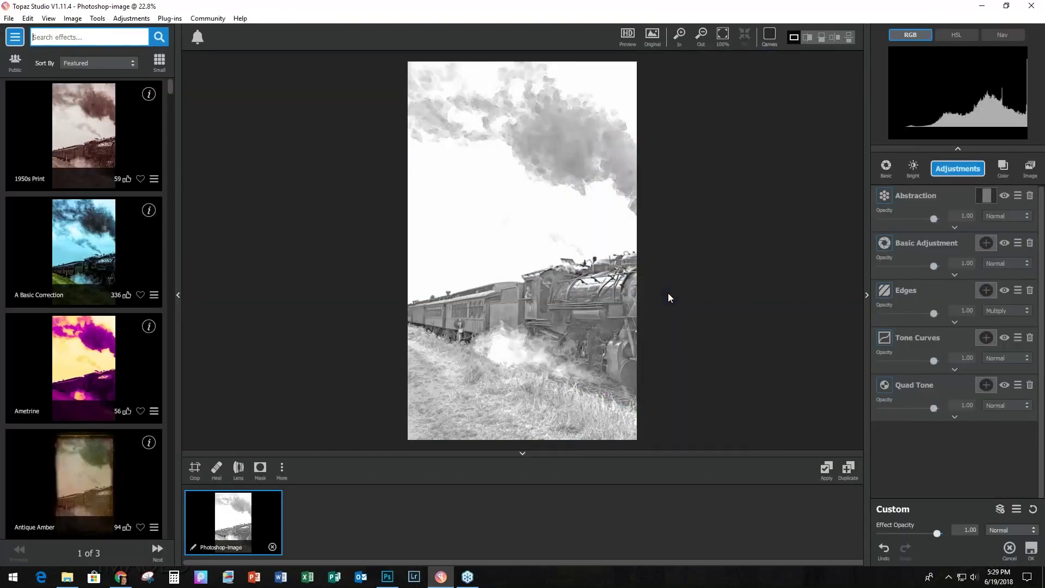
# Reset all the carried-over adjustments on the train image and add a Digital Frame adjustment
pyautogui.click(1032, 509)
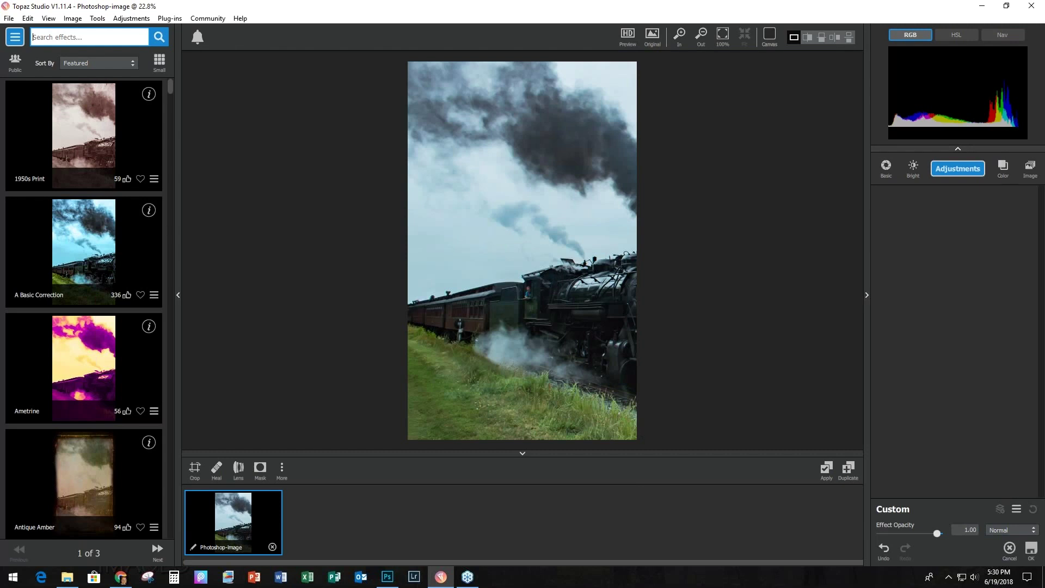
pyautogui.click(953, 172)
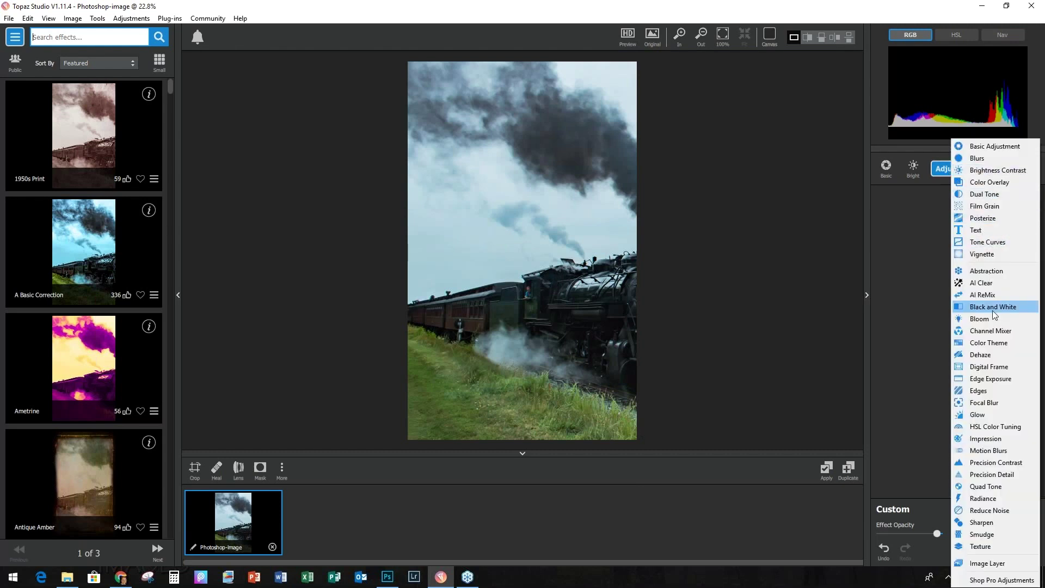
pyautogui.click(992, 367)
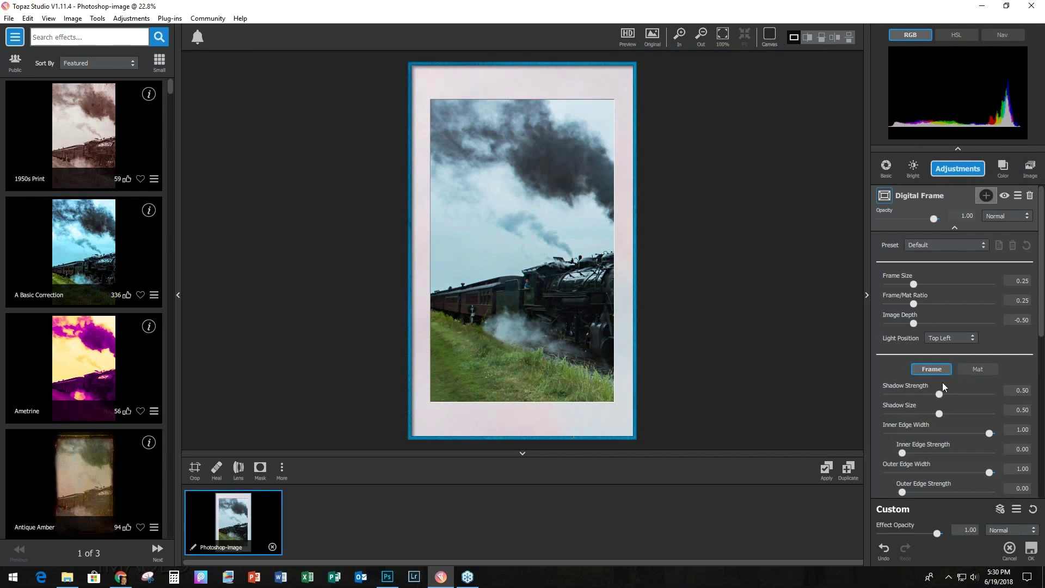
# Switch the digital frame's mat type to Color and set the Mat Width to 0.06
pyautogui.click(977, 369)
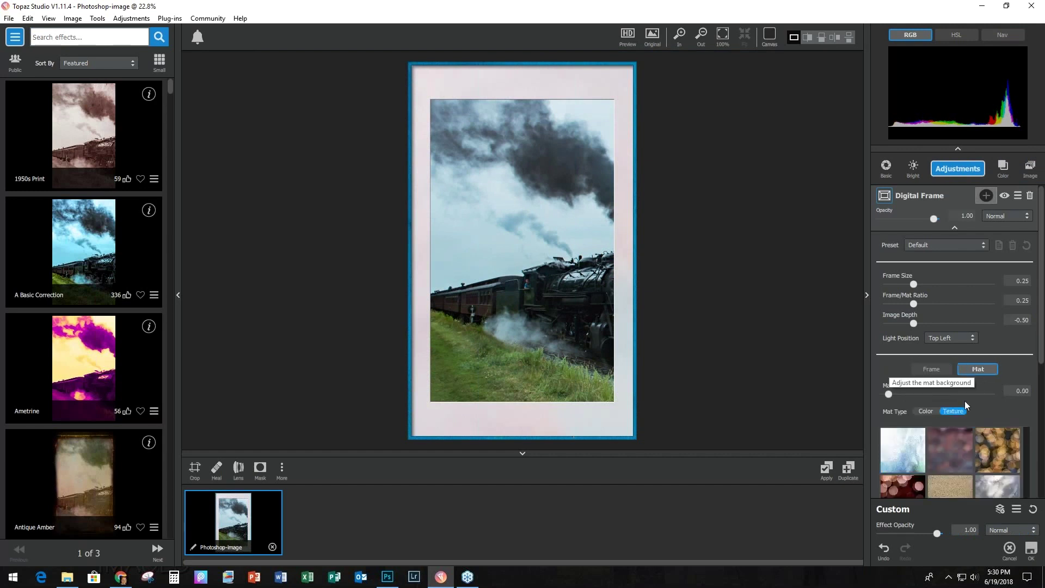
pyautogui.click(924, 411)
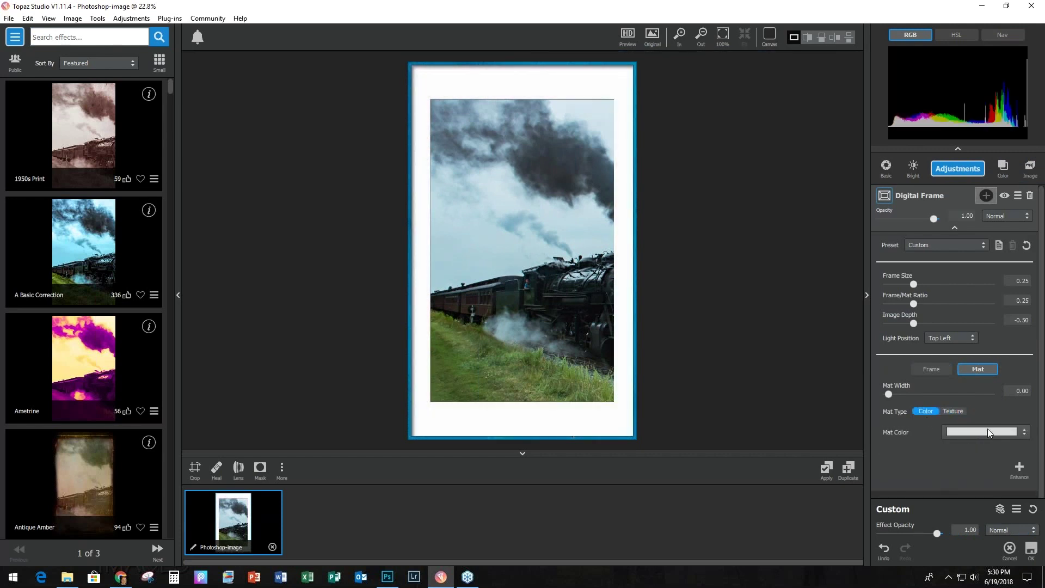
pyautogui.click(1019, 391)
pyautogui.write('.06')
pyautogui.press('Return')
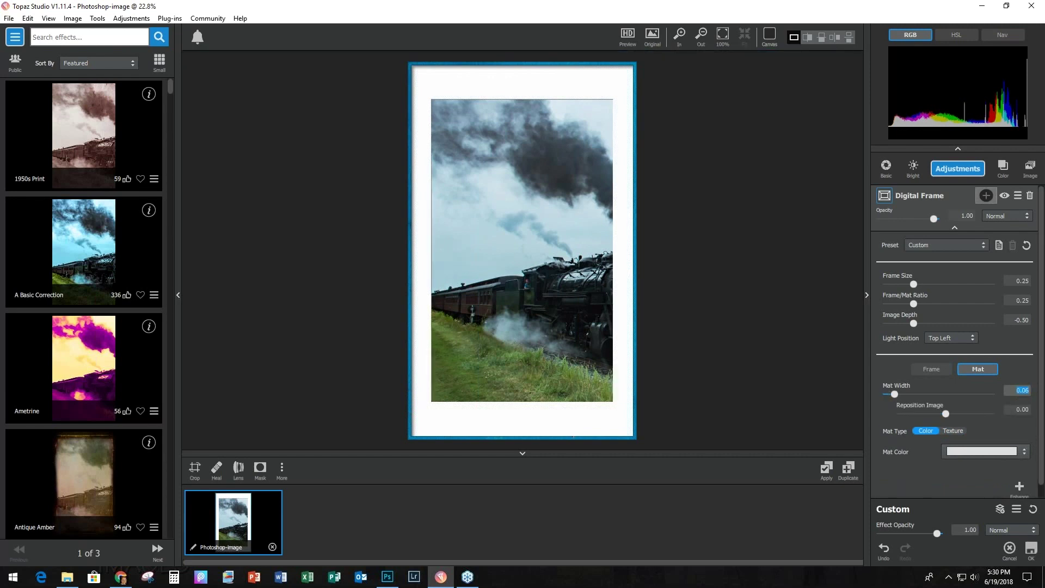
# Change the digital frame's frame type from Texture to Color
pyautogui.click(932, 369)
pyautogui.scroll(-1, 969, 379)
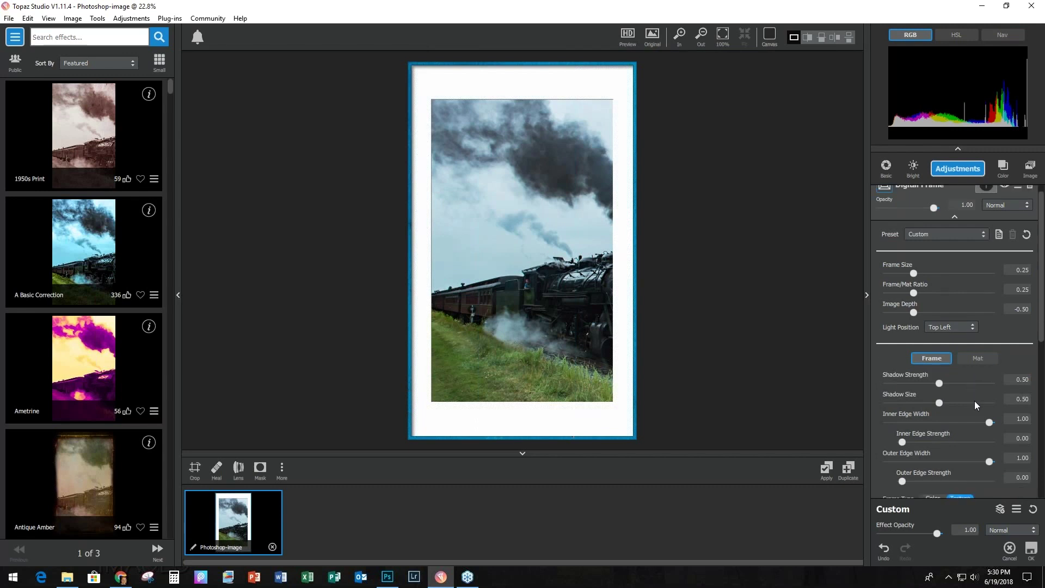
pyautogui.scroll(-5, 935, 397)
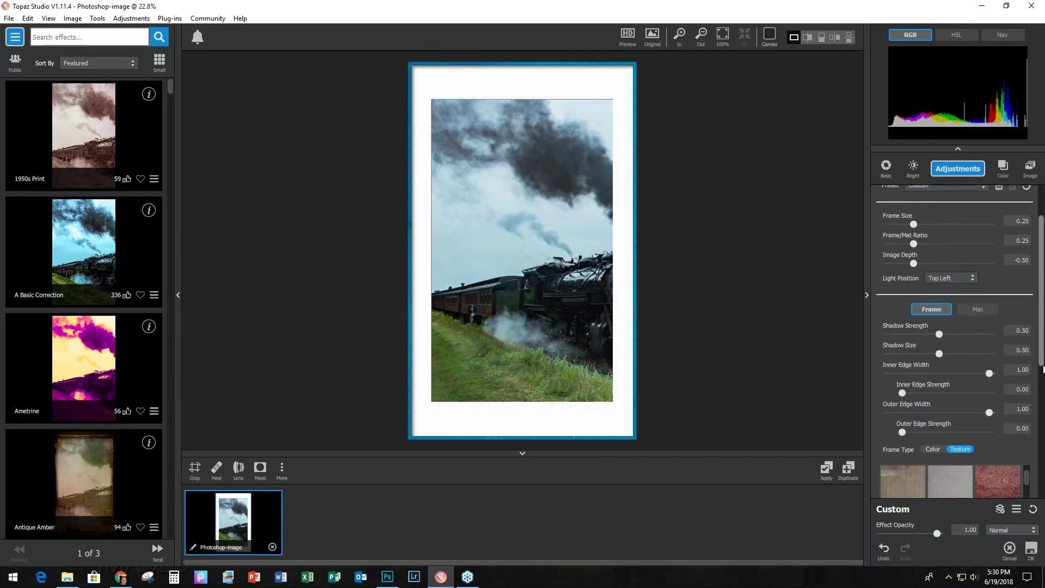
pyautogui.click(934, 397)
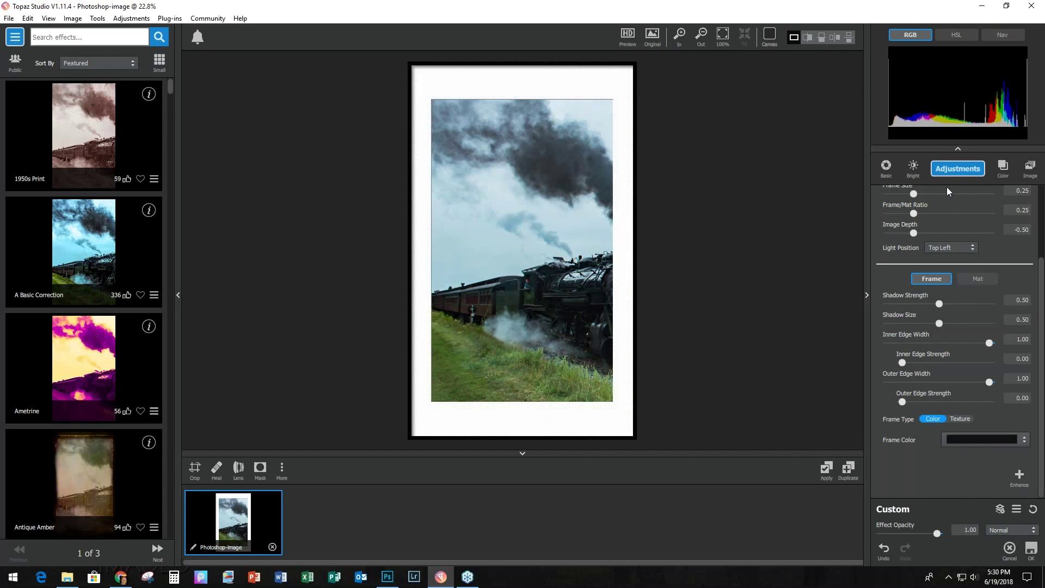
# Set the digital frame's Frame Size to 0.08 and its Frame/Mat Ratio to 0
pyautogui.scroll(1, 947, 191)
pyautogui.doubleClick(1023, 223)
pyautogui.press('BackSpace')
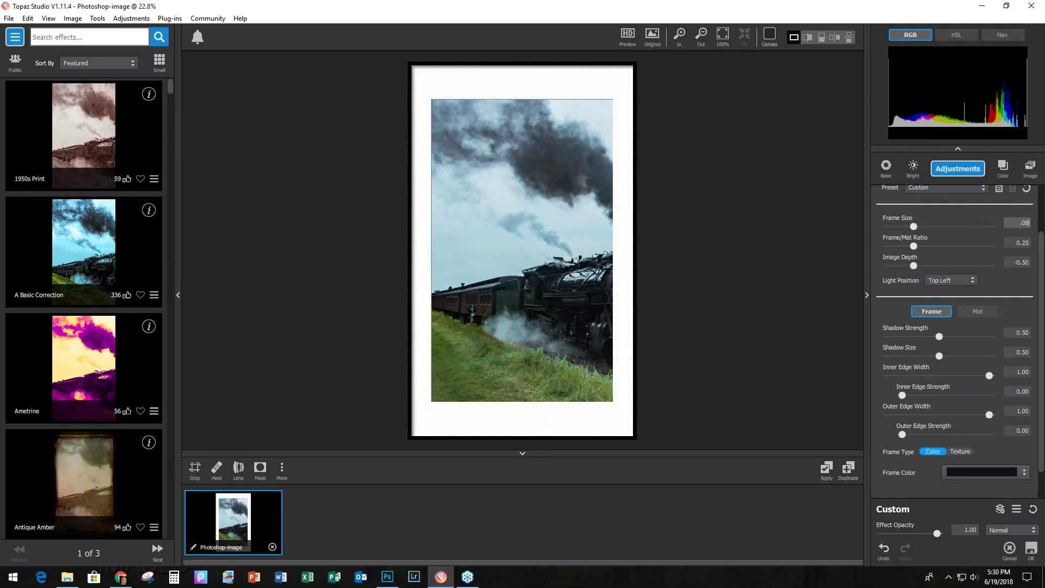
pyautogui.press('Return')
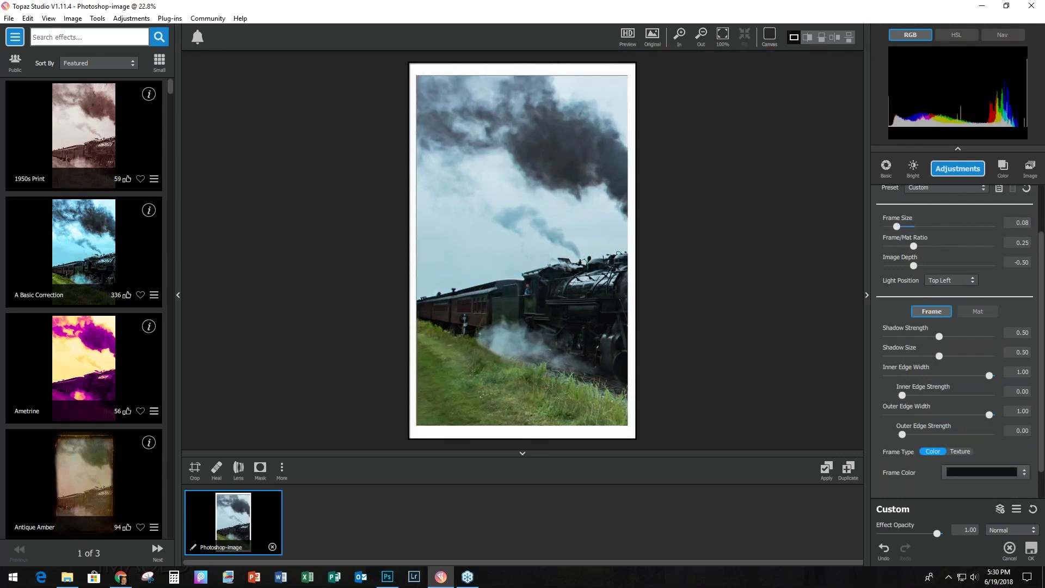
pyautogui.click(1014, 243)
pyautogui.write('0')
pyautogui.press('Return')
# Set the digital frame's Image Depth to -0.79 and its Shadow Strength to 0.33
pyautogui.click(1017, 264)
pyautogui.press('BackSpace')
pyautogui.write('-.79')
pyautogui.press('Return')
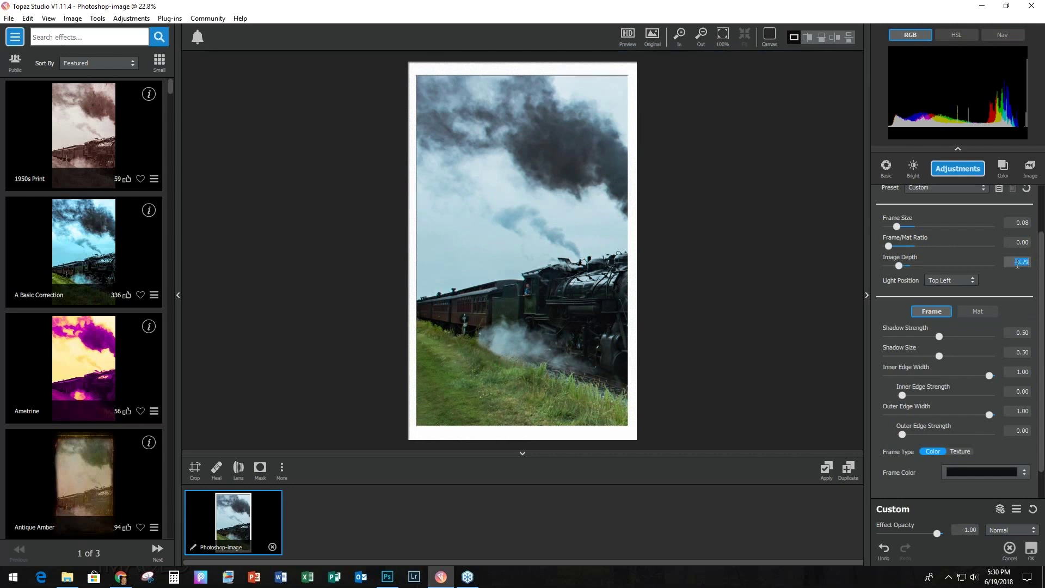
pyautogui.click(1024, 334)
pyautogui.write('.33')
pyautogui.press('Return')
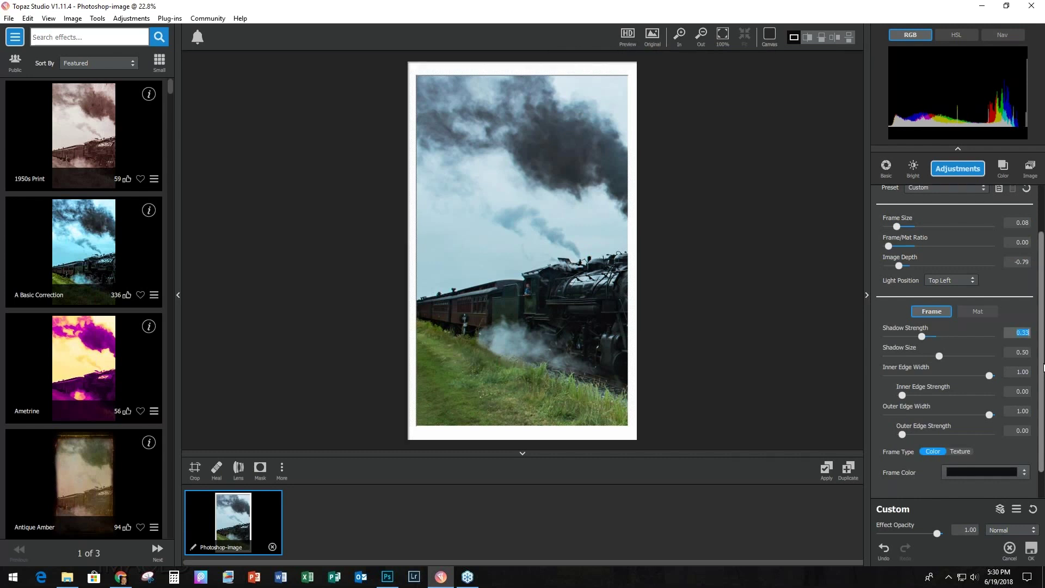
# Set the frame's Inner Edge Width to 0.5 and its Inner Edge Strength to 0.25
pyautogui.click(1011, 371)
pyautogui.write('.5')
pyautogui.press('Return')
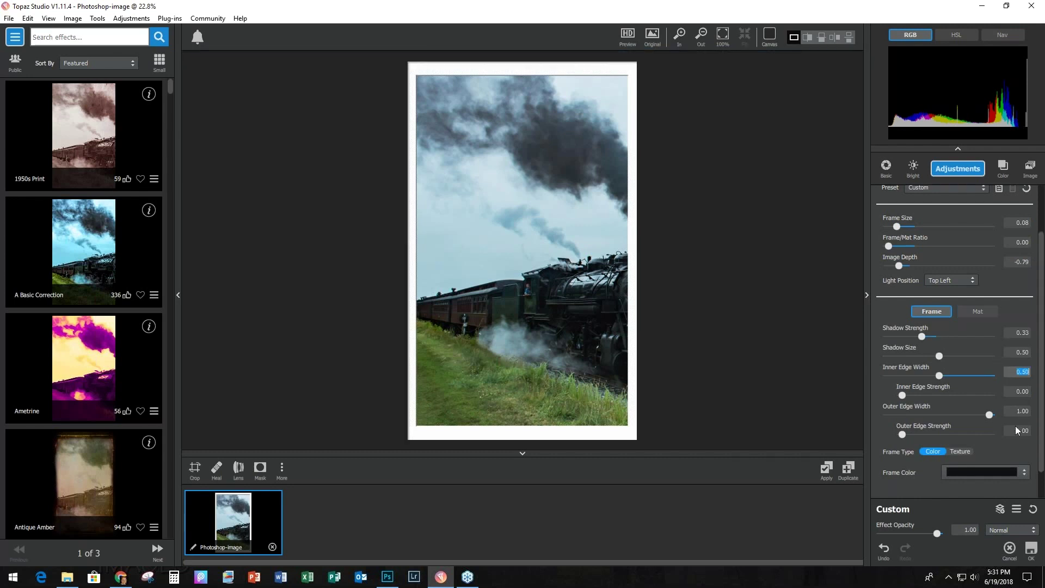
pyautogui.click(1012, 390)
pyautogui.write('.25')
pyautogui.press('Return')
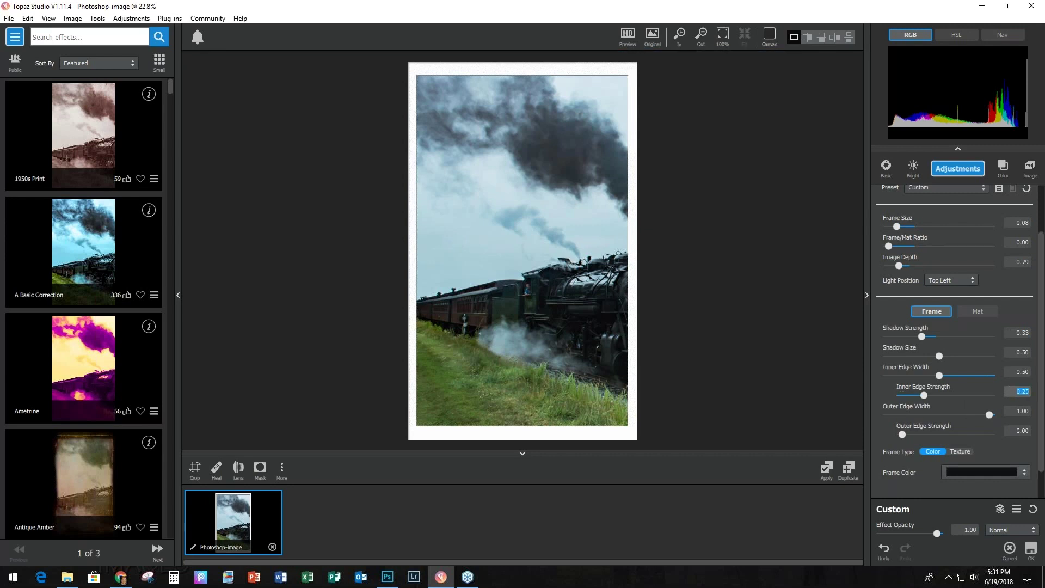
# Set the frame's Outer Edge Width to 0.19 and Outer Edge Strength to 0.20, and apply the result back to Photoshop
pyautogui.click(1020, 411)
pyautogui.write('.19')
pyautogui.press('Return')
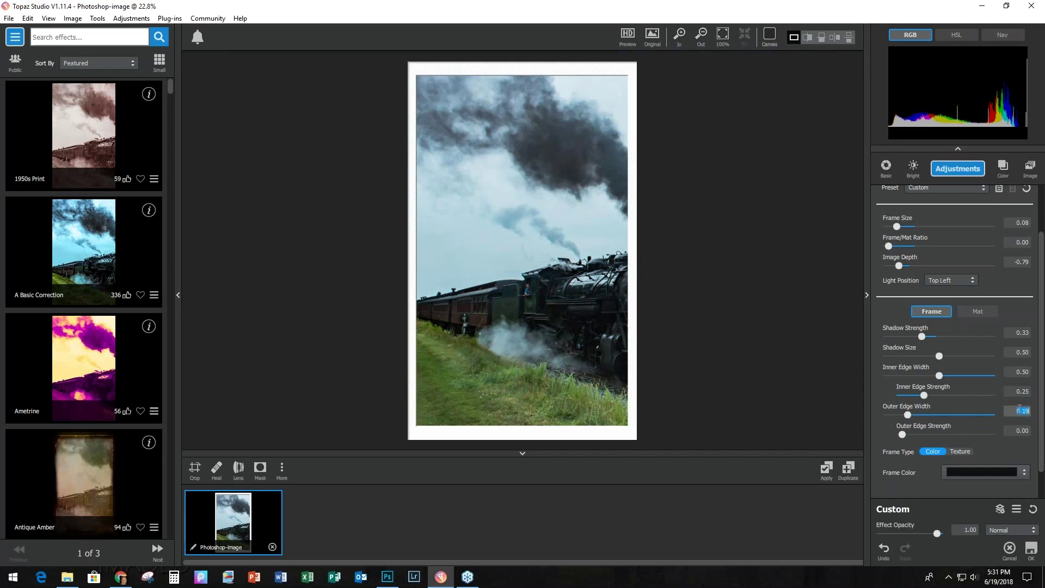
pyautogui.click(1021, 430)
pyautogui.write('.20')
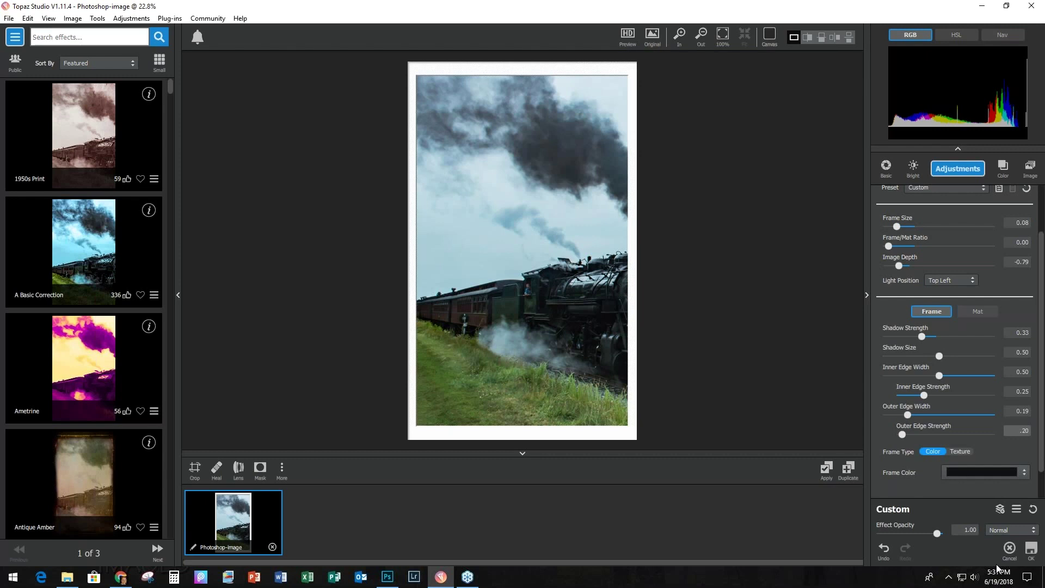
pyautogui.click(1031, 548)
pyautogui.click(1031, 548)
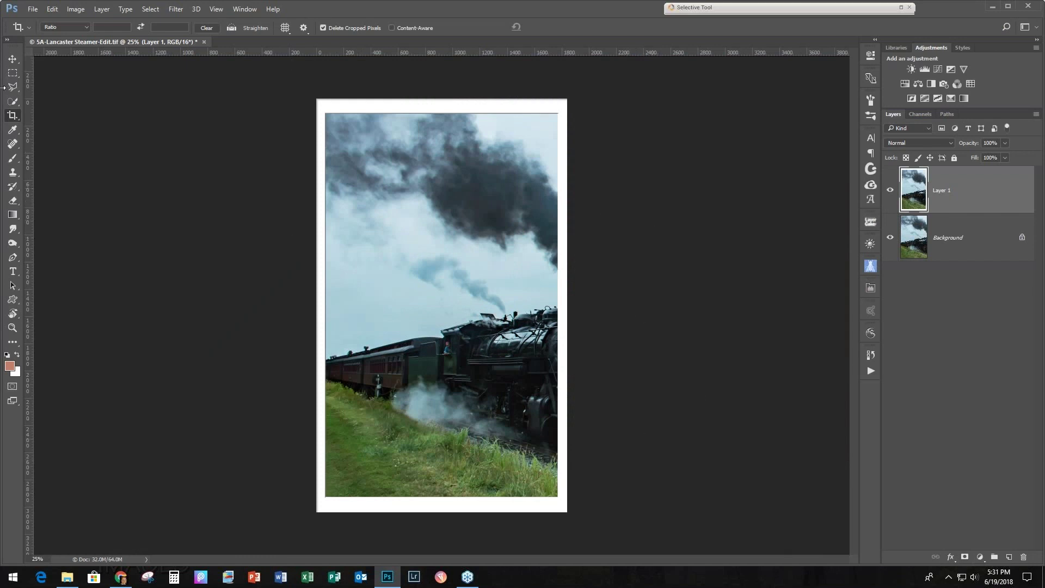
# Save a layered TIFF copy of the framed crop as 5A-Lancaster Steamer-Edit-crop webinar with the default TIFF options
pyautogui.click(32, 11)
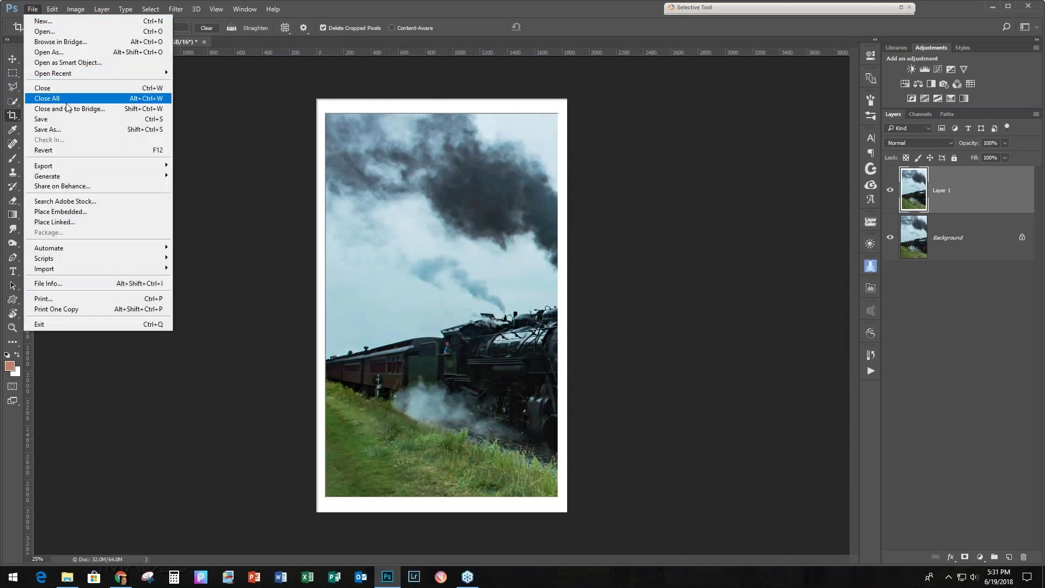
pyautogui.click(62, 128)
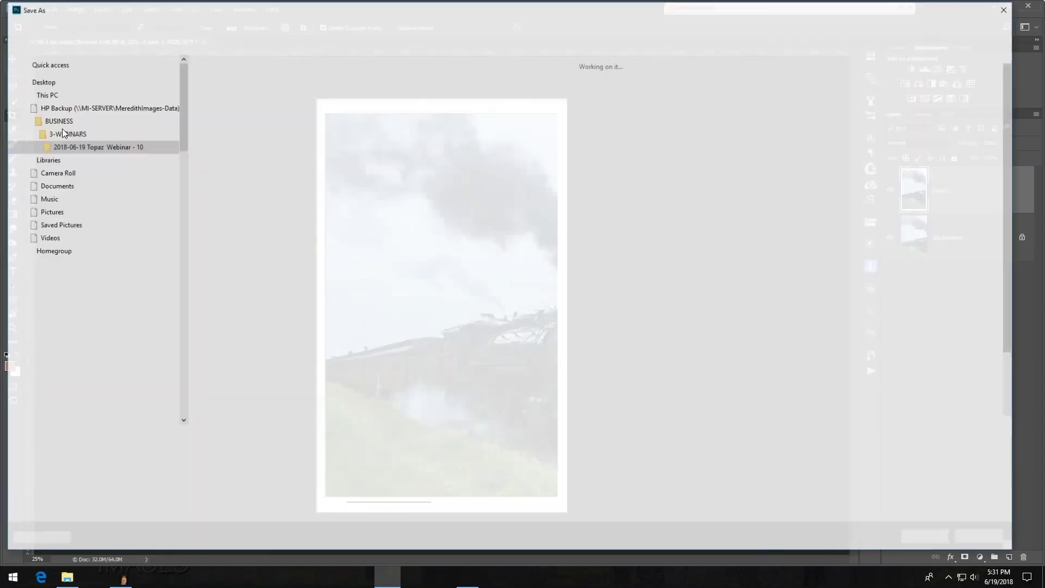
pyautogui.press('End')
pyautogui.press('Left')
pyautogui.press('Left')
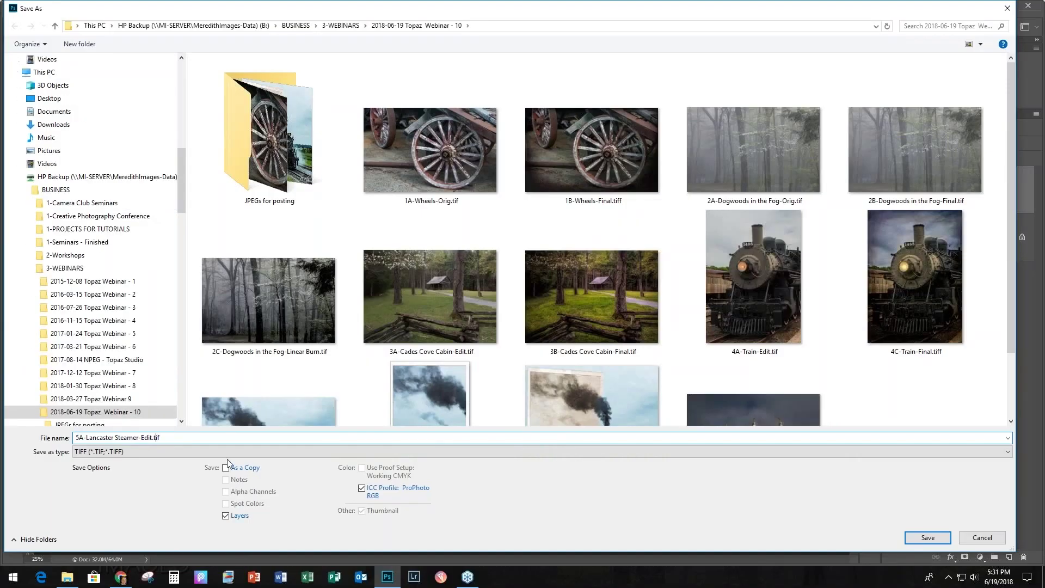
pyautogui.write('-crop webinar')
pyautogui.press('Return')
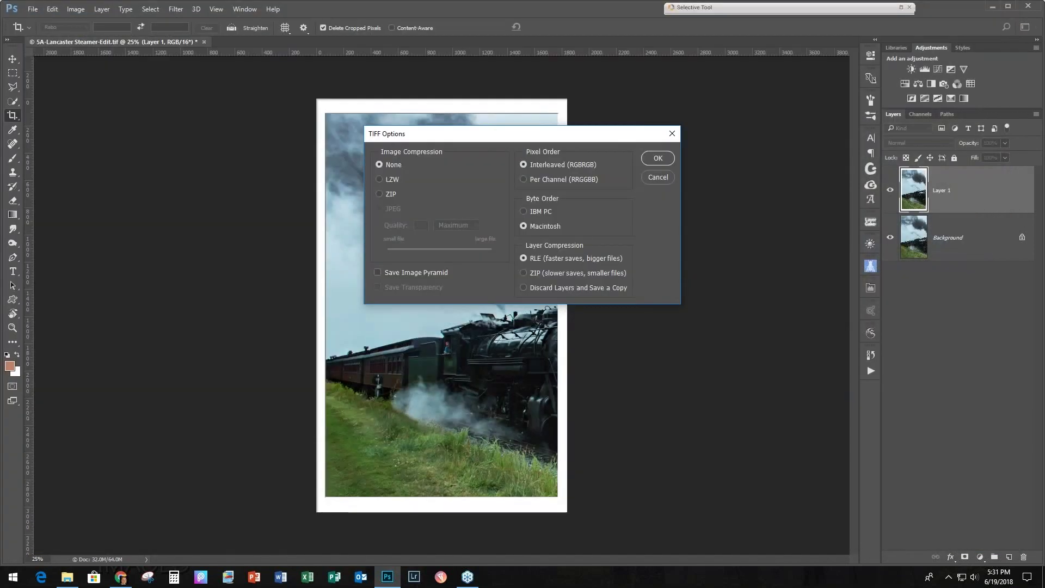
pyautogui.click(652, 162)
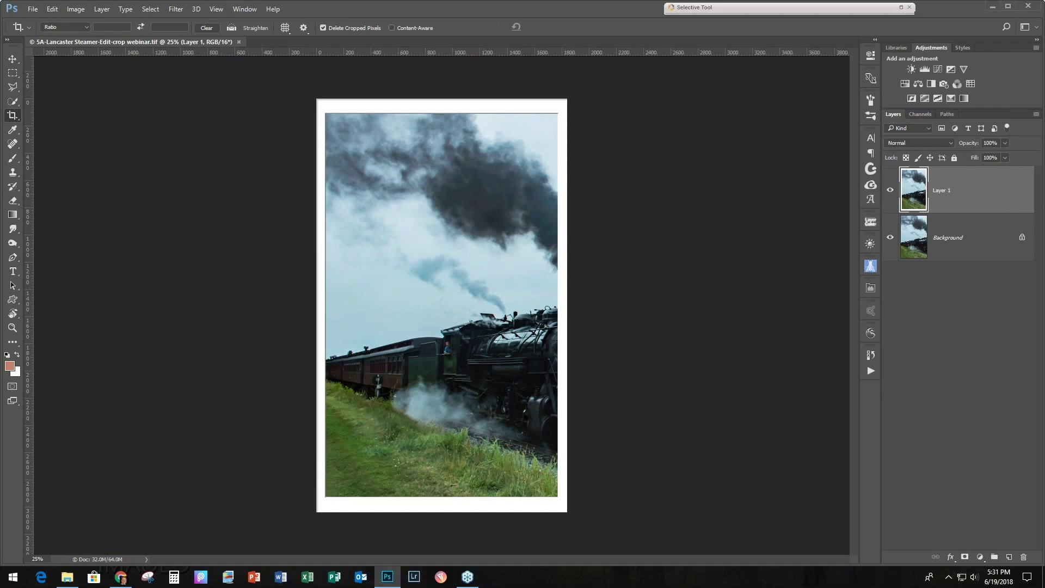
# Open the full 5A-Lancaster Steamer-Edit.tif, copy the framed crop layer into it, and close the cropped document
pyautogui.press('super+e')
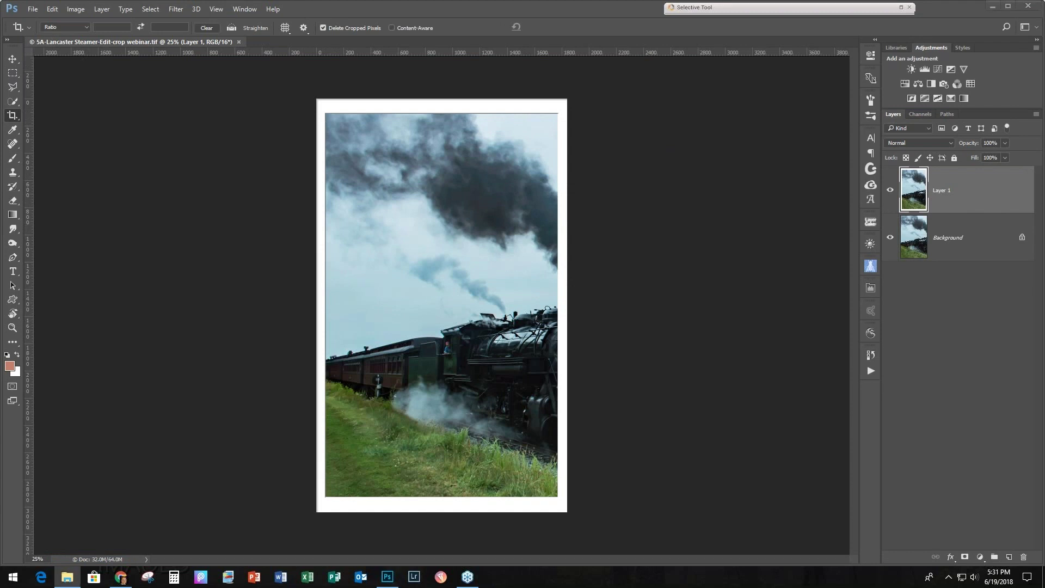
pyautogui.hotkey('alt', 'Tab')
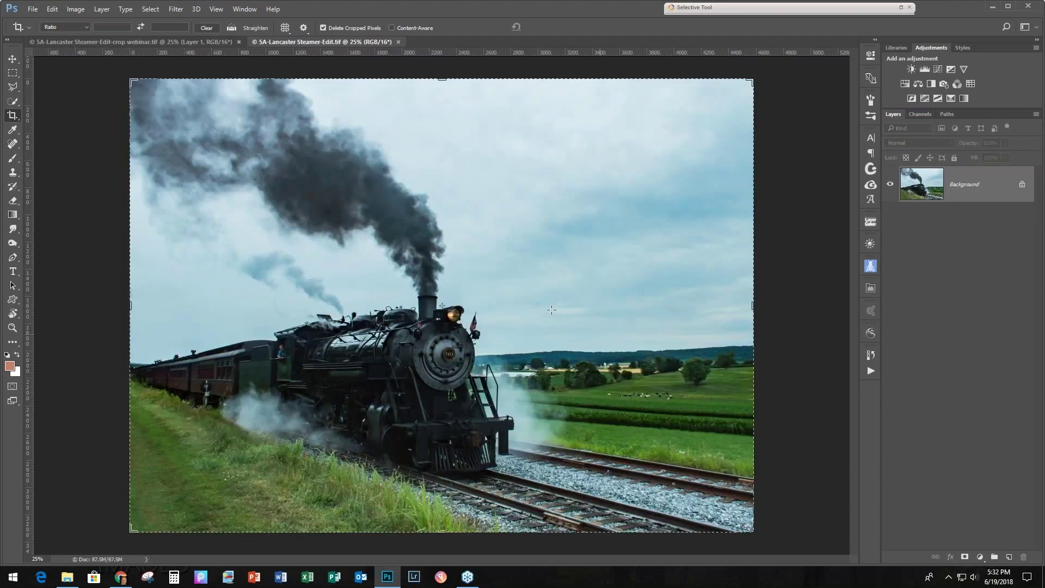
pyautogui.click(18, 59)
pyautogui.moveTo(101, 42); pyautogui.dragTo(452, 114)
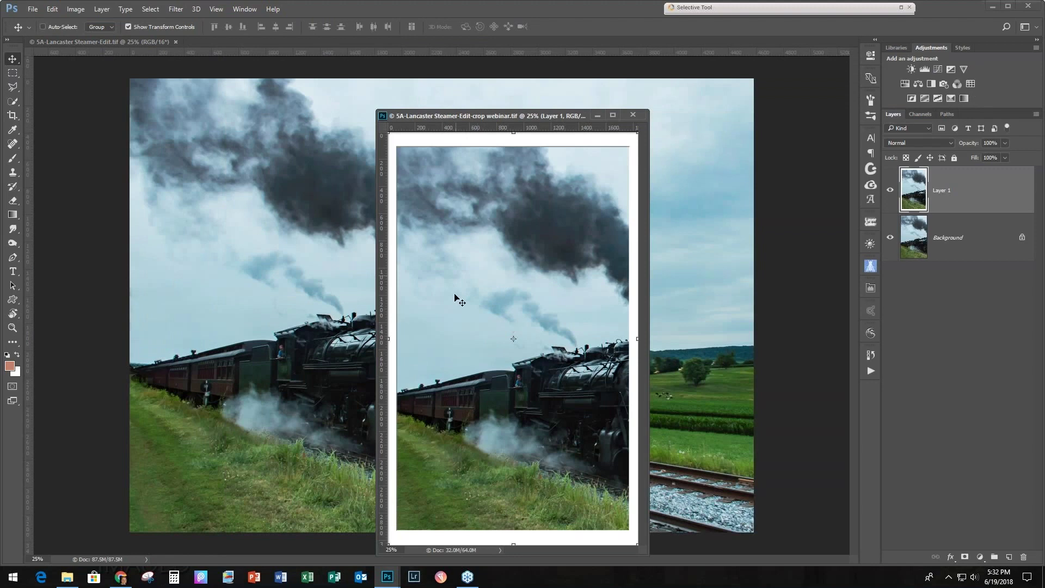
pyautogui.moveTo(472, 336); pyautogui.dragTo(235, 255)
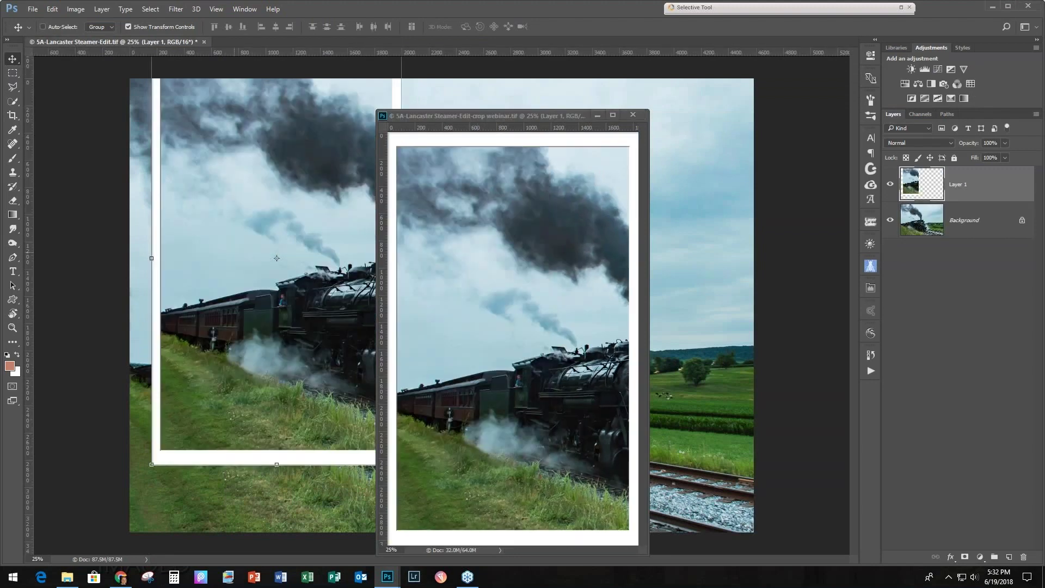
pyautogui.click(635, 114)
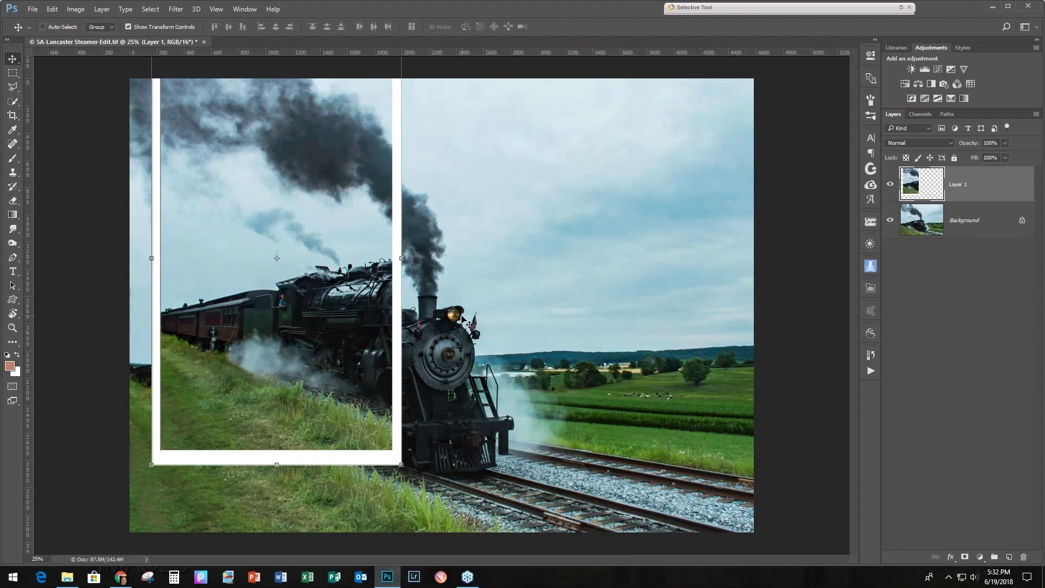
# Align the framed layer with the train behind it and skew its right-hand corners slightly inward for a perspective look
pyautogui.moveTo(292, 243); pyautogui.dragTo(303, 294)
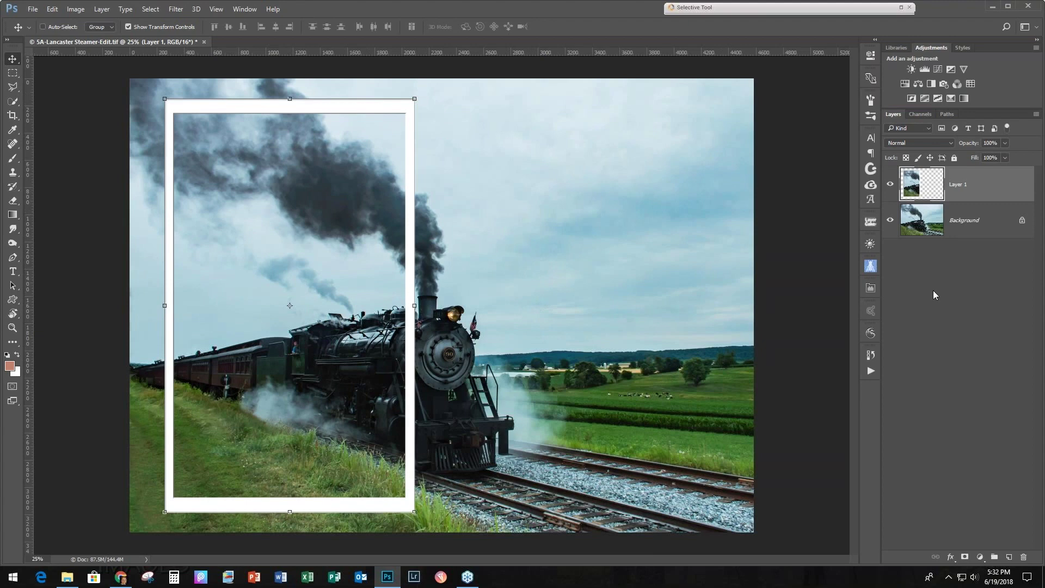
pyautogui.click(52, 9)
pyautogui.moveTo(136, 248)
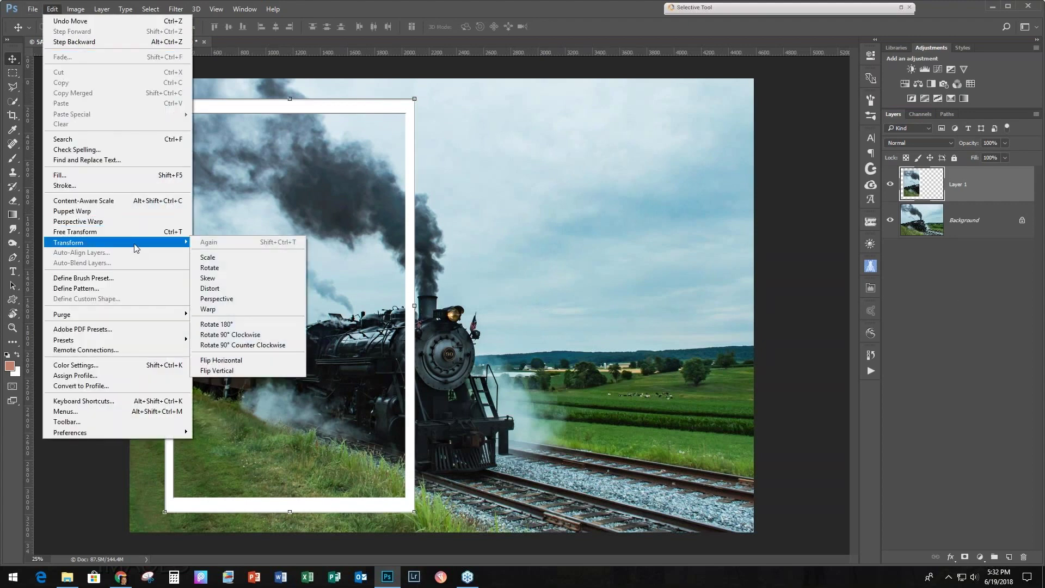
pyautogui.click(229, 278)
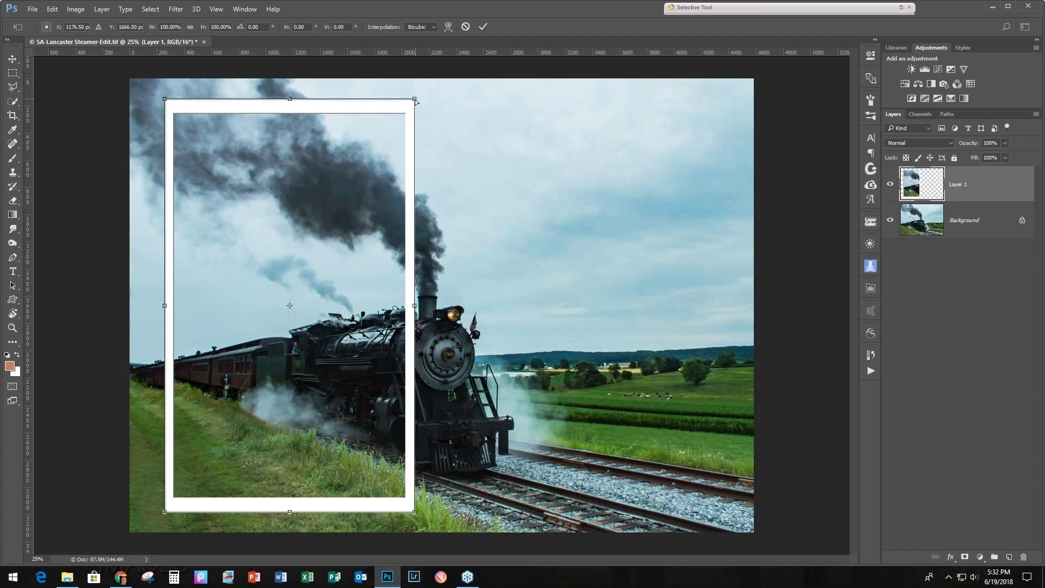
pyautogui.moveTo(415, 100); pyautogui.dragTo(415, 119)
pyautogui.moveTo(415, 516); pyautogui.dragTo(414, 496)
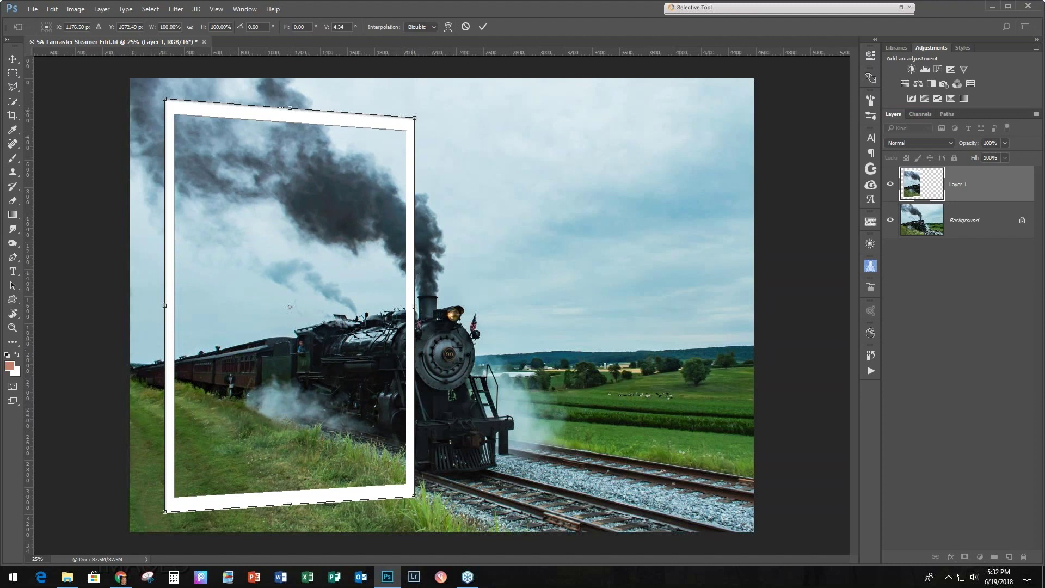
pyautogui.moveTo(415, 119); pyautogui.dragTo(415, 115)
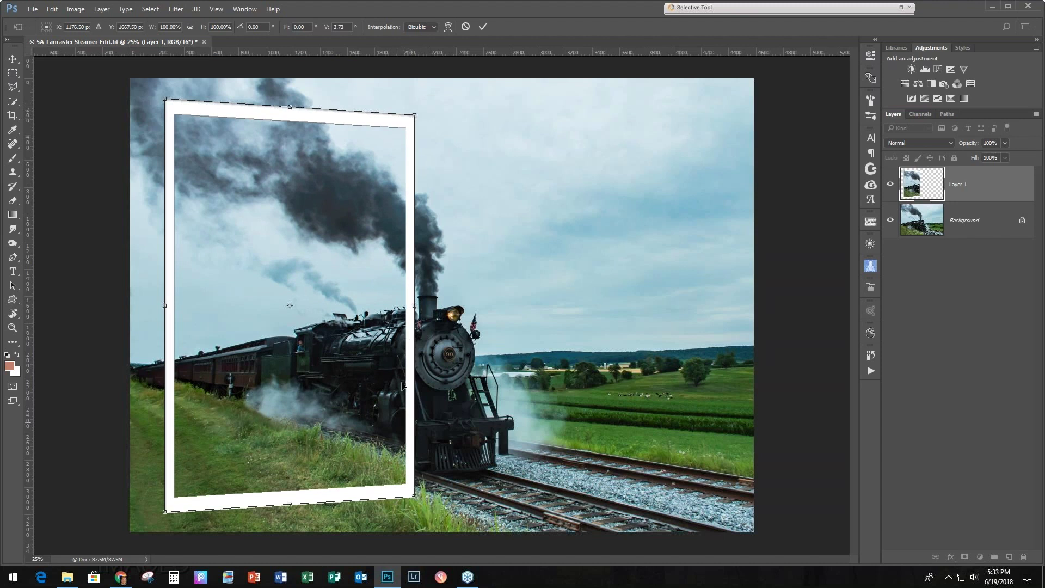
pyautogui.click(485, 28)
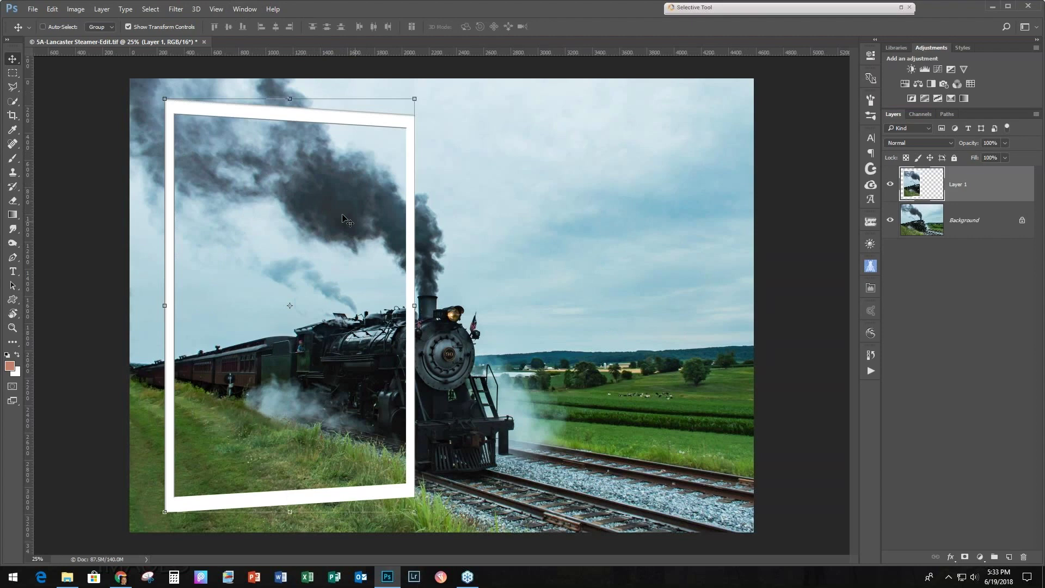
# Open the skewed frame layer in Topaz Studio and filter the effects to Black and White under Texture Effects
pyautogui.click(178, 11)
pyautogui.moveTo(263, 300)
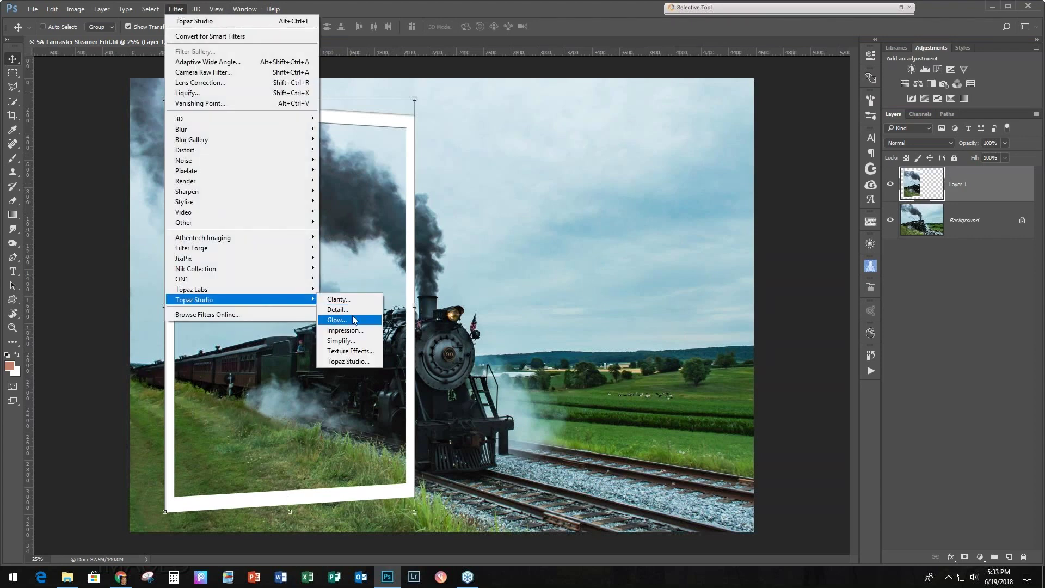
pyautogui.click(344, 362)
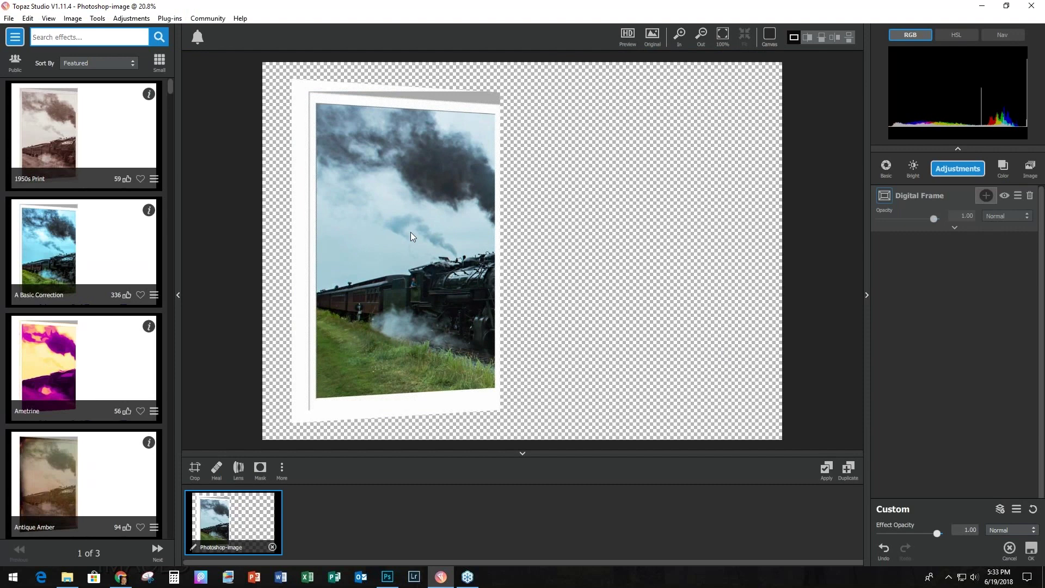
pyautogui.click(15, 37)
pyautogui.scroll(-4, 115, 466)
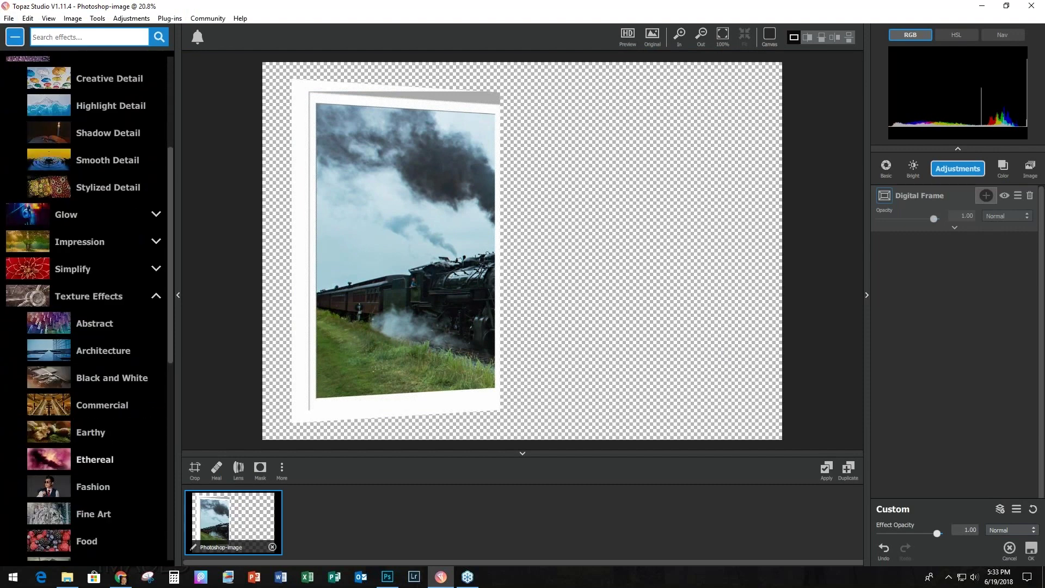
pyautogui.scroll(-1, 116, 460)
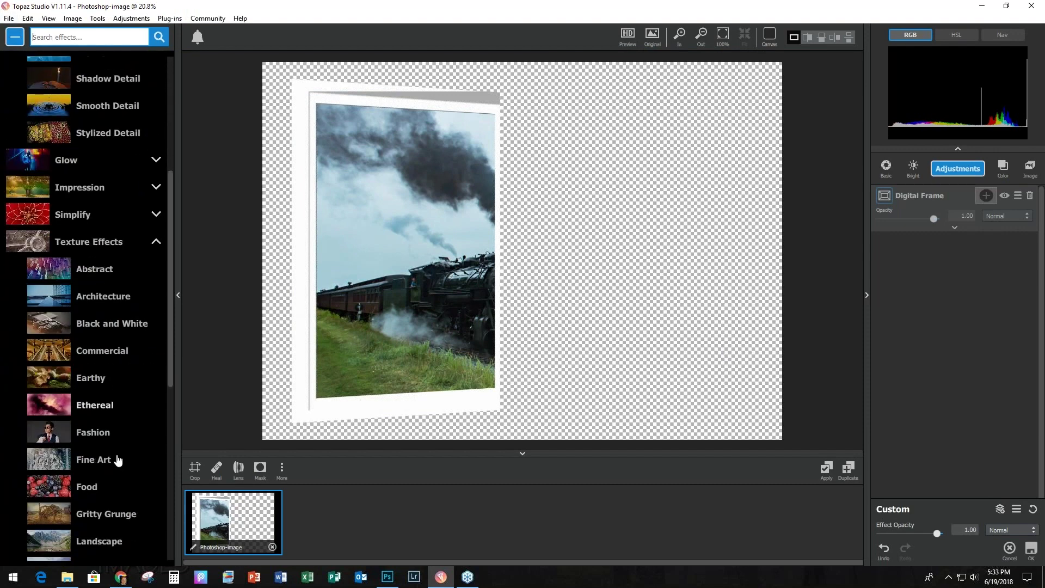
pyautogui.click(112, 324)
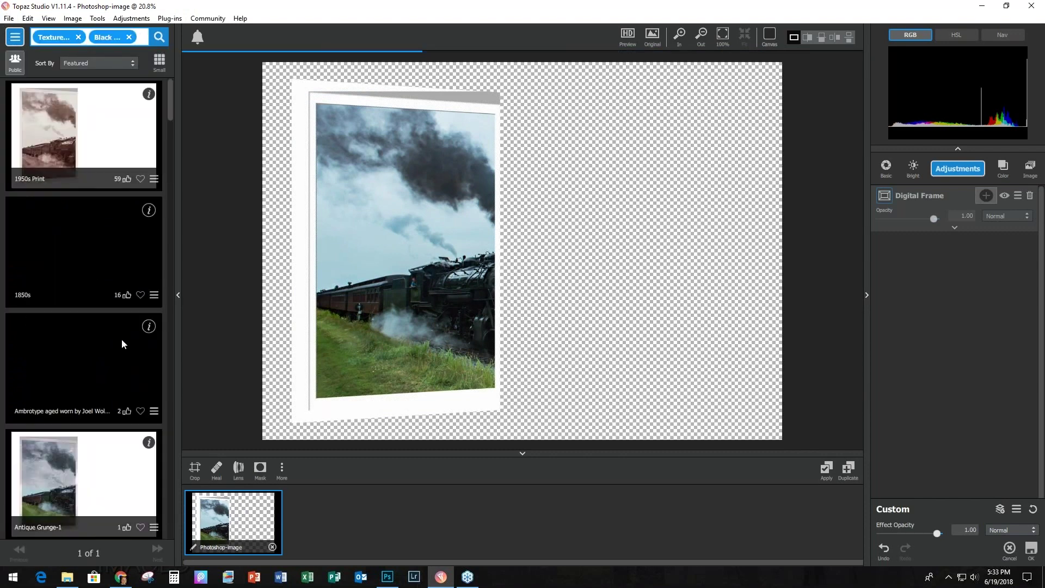
# Apply the Hard Days Night effect to the framed layer and return the result to Photoshop
pyautogui.click(170, 369)
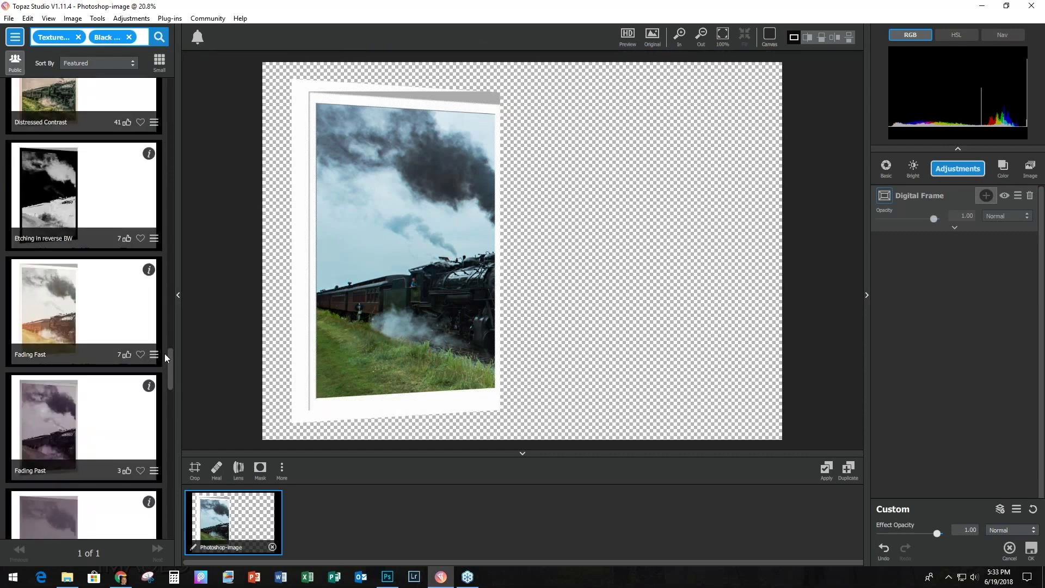
pyautogui.moveTo(171, 361); pyautogui.dragTo(165, 426)
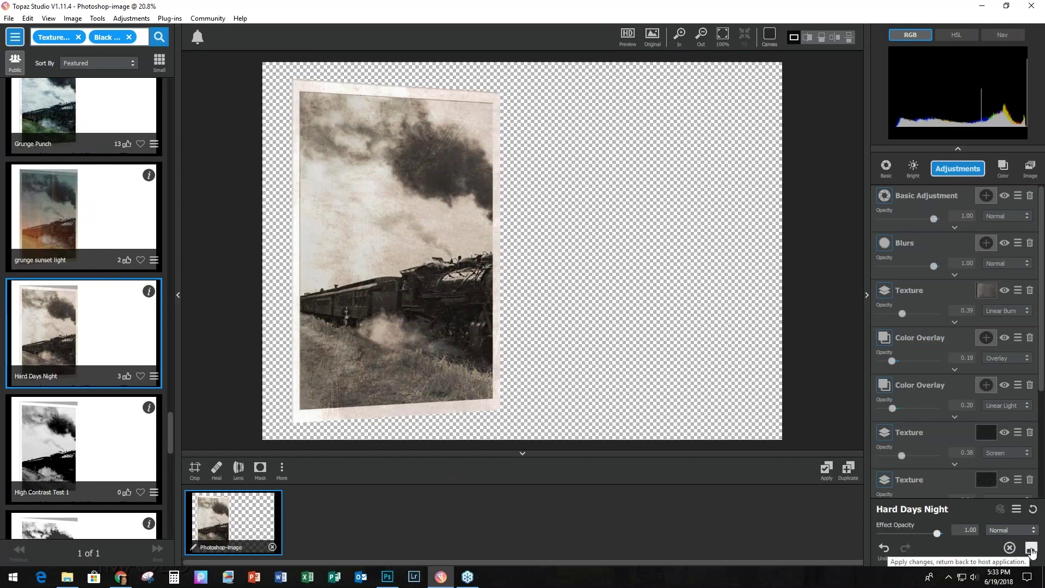
pyautogui.click(1031, 550)
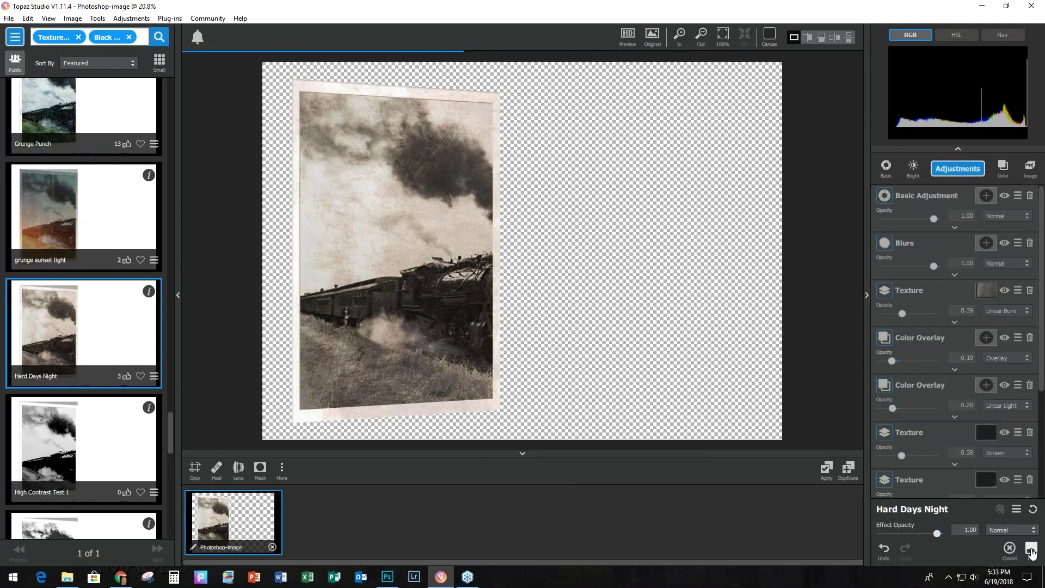
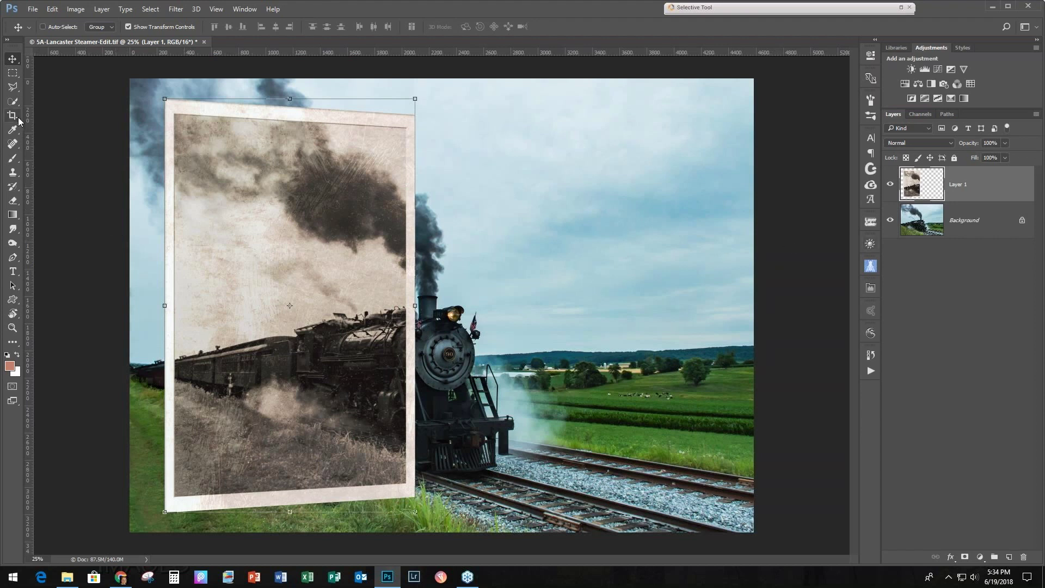
# Select the part of the frame's right border that crosses the smoke and locomotive with the Rectangular Marquee and delete it
pyautogui.click(14, 74)
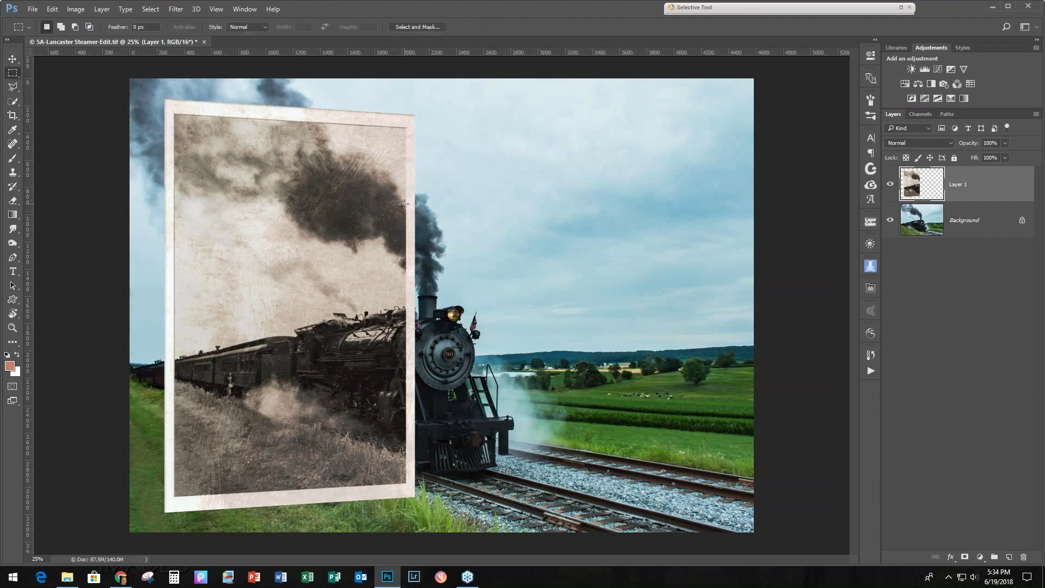
pyautogui.moveTo(406, 207); pyautogui.dragTo(415, 475)
pyautogui.press('Delete')
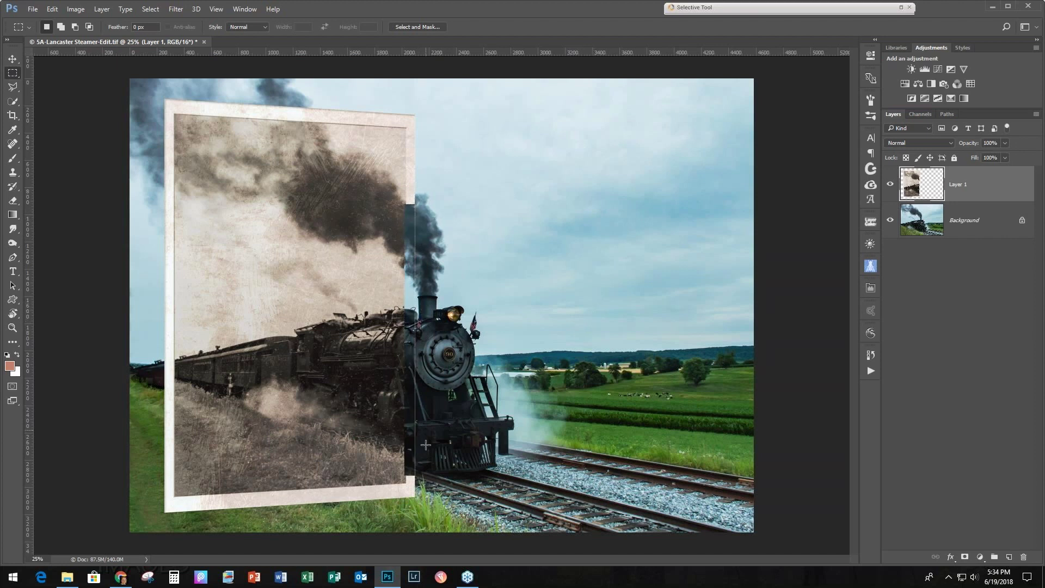
pyautogui.moveTo(408, 203); pyautogui.dragTo(417, 225)
pyautogui.moveTo(418, 325); pyautogui.dragTo(422, 471)
pyautogui.click(415, 468)
pyautogui.press('Delete')
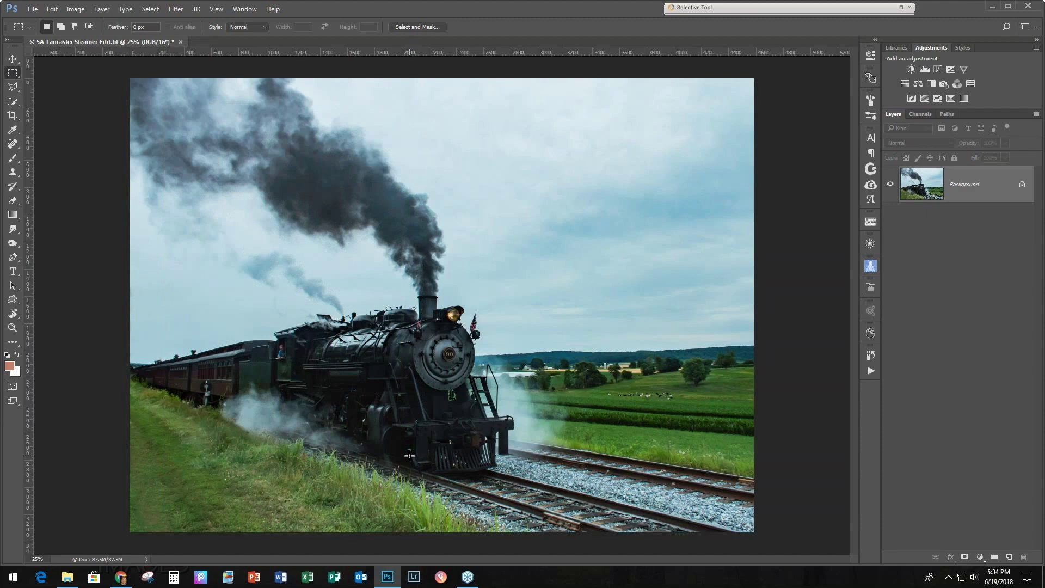
pyautogui.hotkey('ctrl', 'z')
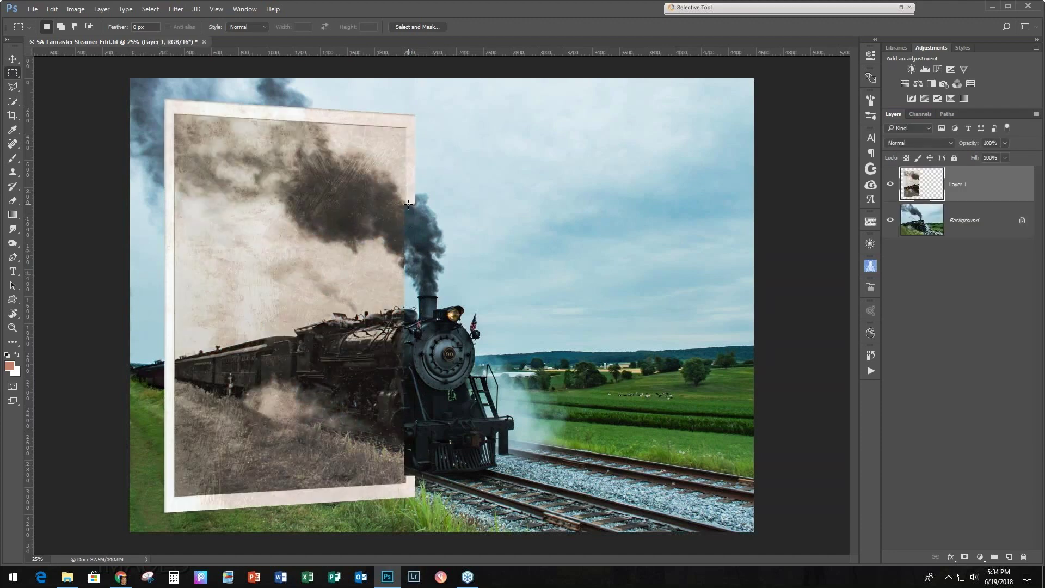
# Delete the leftover sliver of the frame's right border between the smoke and the tracks, and clear the selection
pyautogui.moveTo(411, 205); pyautogui.dragTo(421, 472)
pyautogui.press('Delete')
pyautogui.hotkey('ctrl', 'd')
# Add a layer mask to Layer 1 and paint black at 67% brush opacity along the cut edge to blend the smoke and locomotive
pyautogui.click(964, 558)
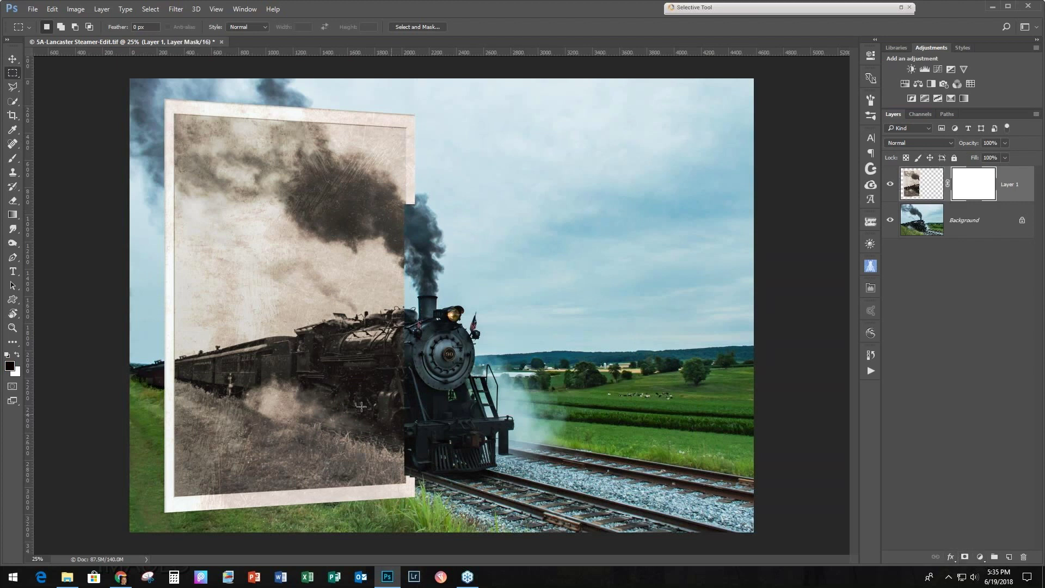
pyautogui.click(13, 158)
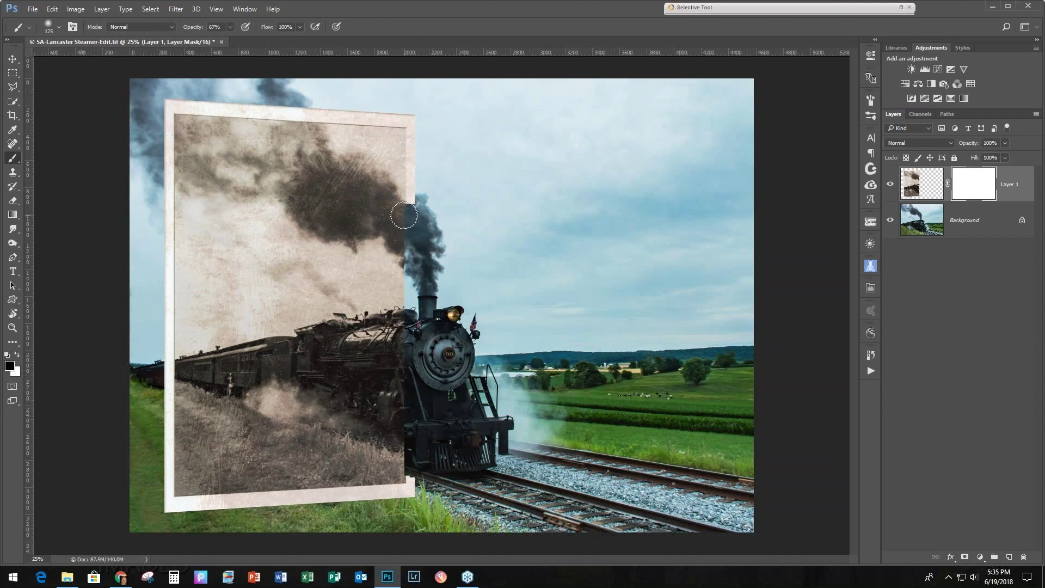
pyautogui.moveTo(407, 226)
pyautogui.mouseDown()
pyautogui.moveTo(409, 252)
pyautogui.moveTo(395, 232)
pyautogui.moveTo(405, 203)
pyautogui.moveTo(417, 208)
pyautogui.moveTo(415, 239)
pyautogui.mouseUp()
pyautogui.moveTo(409, 276)
pyautogui.mouseDown()
pyautogui.moveTo(413, 308)
pyautogui.moveTo(396, 294)
pyautogui.moveTo(404, 283)
pyautogui.mouseUp()
pyautogui.moveTo(397, 248); pyautogui.dragTo(409, 260)
pyautogui.moveTo(400, 316)
pyautogui.mouseDown()
pyautogui.moveTo(413, 351)
pyautogui.moveTo(396, 409)
pyautogui.moveTo(422, 442)
pyautogui.moveTo(407, 428)
pyautogui.moveTo(418, 443)
pyautogui.moveTo(402, 450)
pyautogui.moveTo(416, 482)
pyautogui.moveTo(408, 477)
pyautogui.moveTo(507, 505)
pyautogui.moveTo(476, 513)
pyautogui.moveTo(422, 485)
pyautogui.moveTo(407, 409)
pyautogui.moveTo(442, 530)
pyautogui.moveTo(423, 486)
pyautogui.mouseUp()
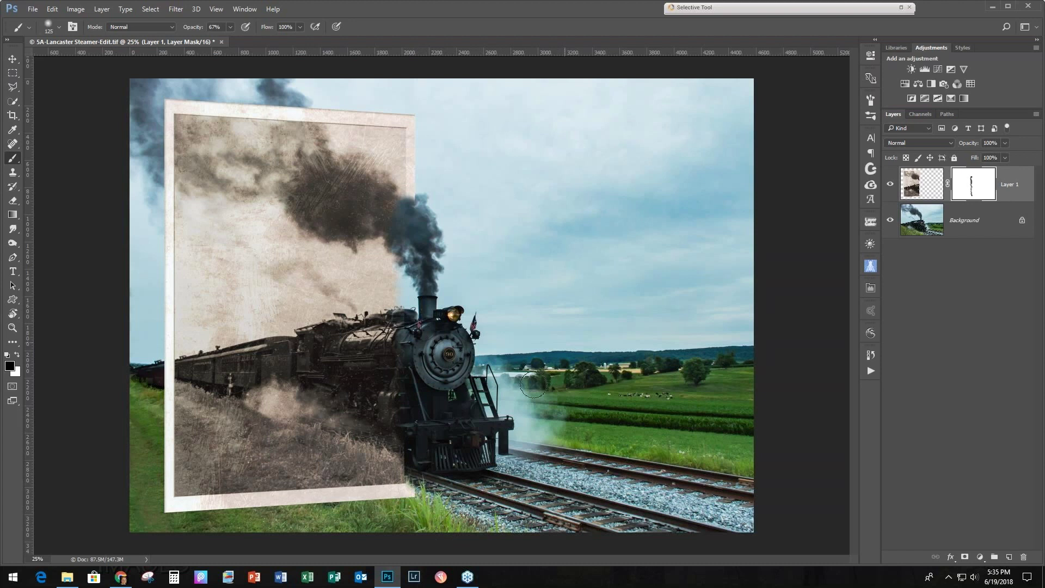
# Touch up Layer 1's mask with a short white brush stroke at the frame's lower right corner, then restore black as foreground
pyautogui.click(17, 355)
pyautogui.moveTo(408, 482); pyautogui.dragTo(411, 489)
pyautogui.press('x')
# Crop the image slightly at the left, top and bottom and cut away most of the landscape to the right of the locomotive
pyautogui.click(15, 116)
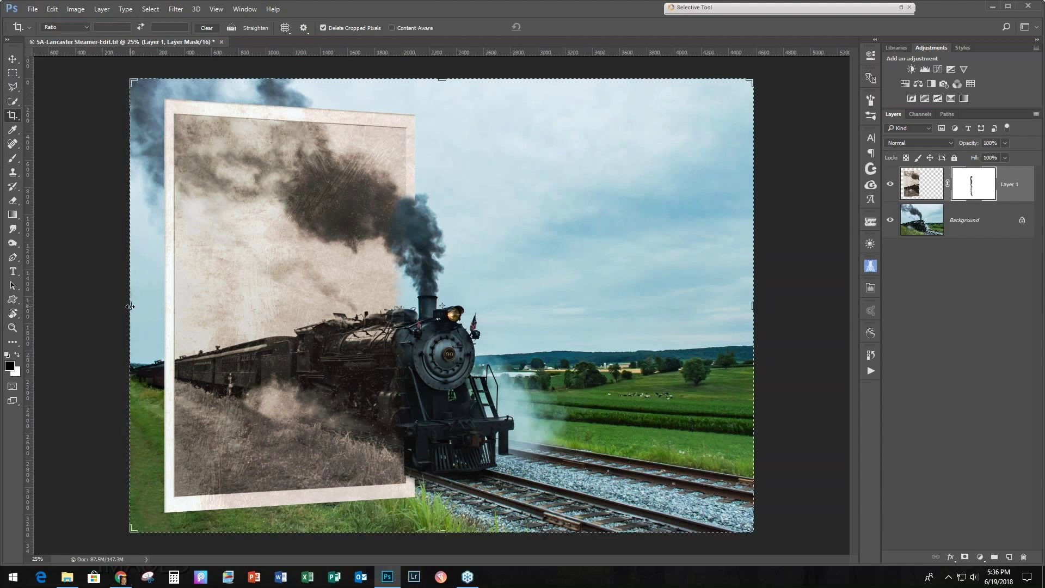
pyautogui.moveTo(130, 307); pyautogui.dragTo(137, 307)
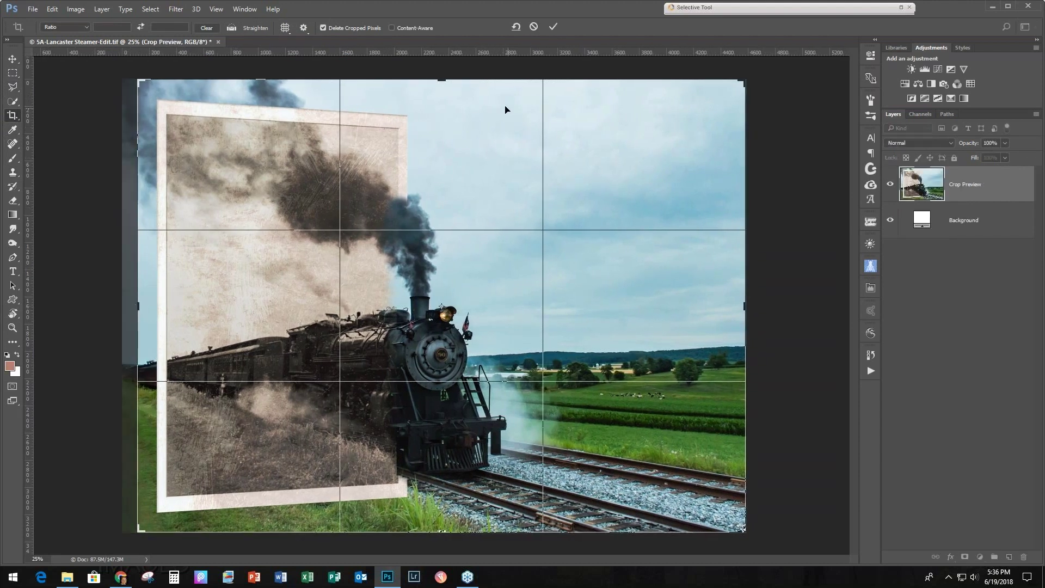
pyautogui.moveTo(442, 80); pyautogui.dragTo(443, 85)
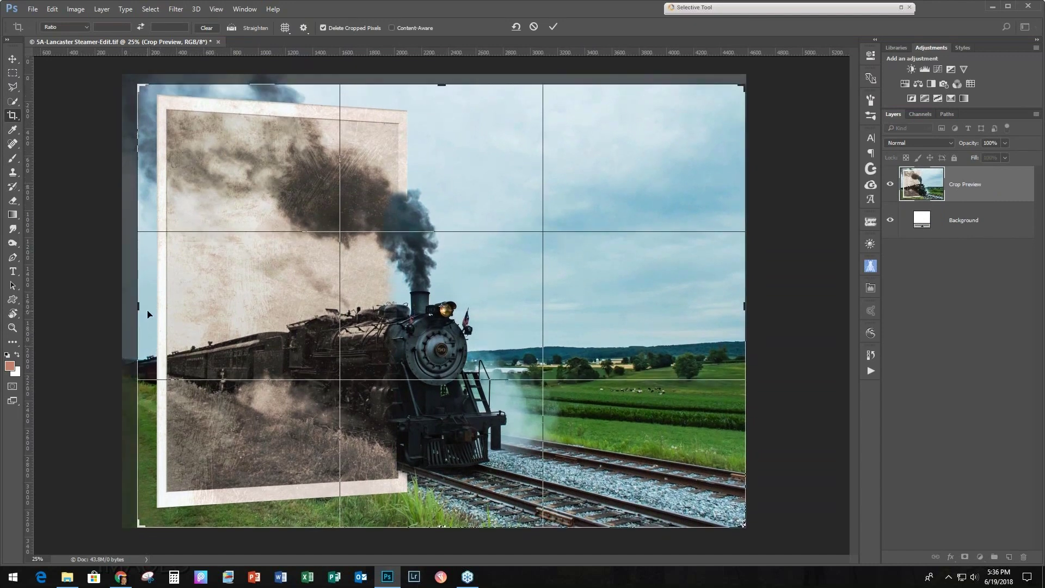
pyautogui.moveTo(140, 308); pyautogui.dragTo(143, 308)
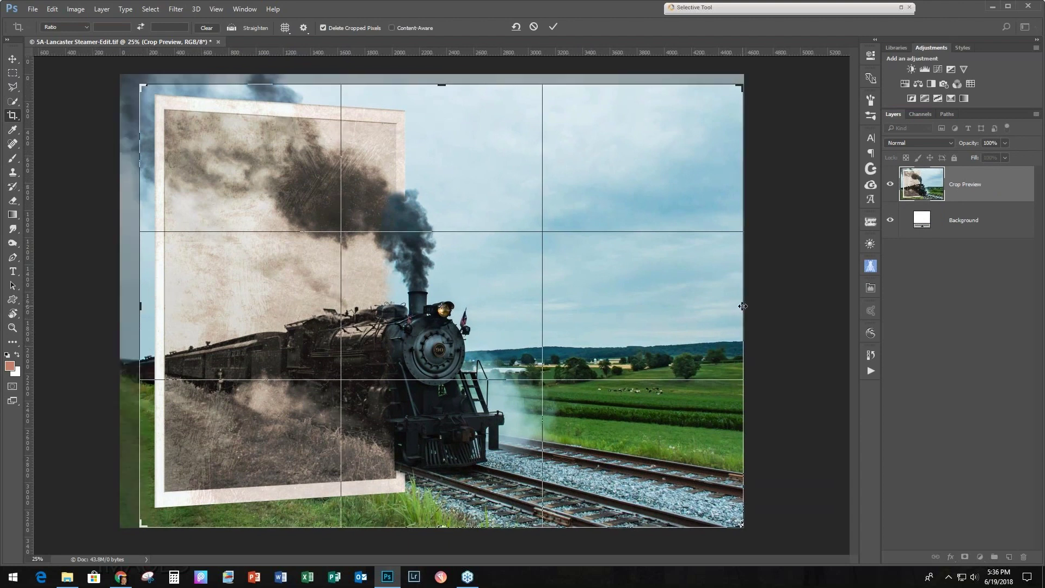
pyautogui.moveTo(739, 306); pyautogui.dragTo(669, 307)
pyautogui.moveTo(441, 526); pyautogui.dragTo(442, 526)
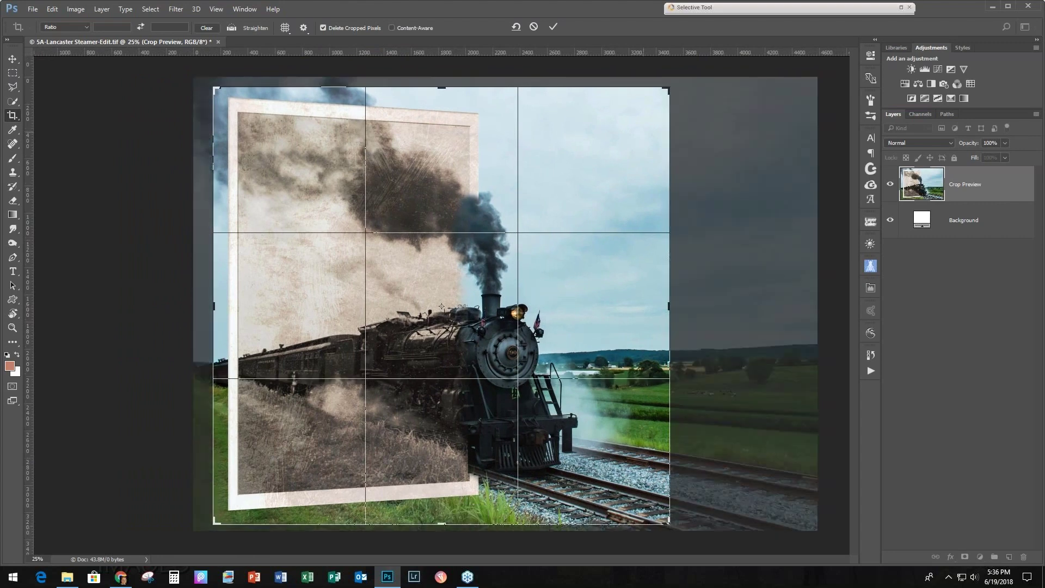
pyautogui.click(553, 27)
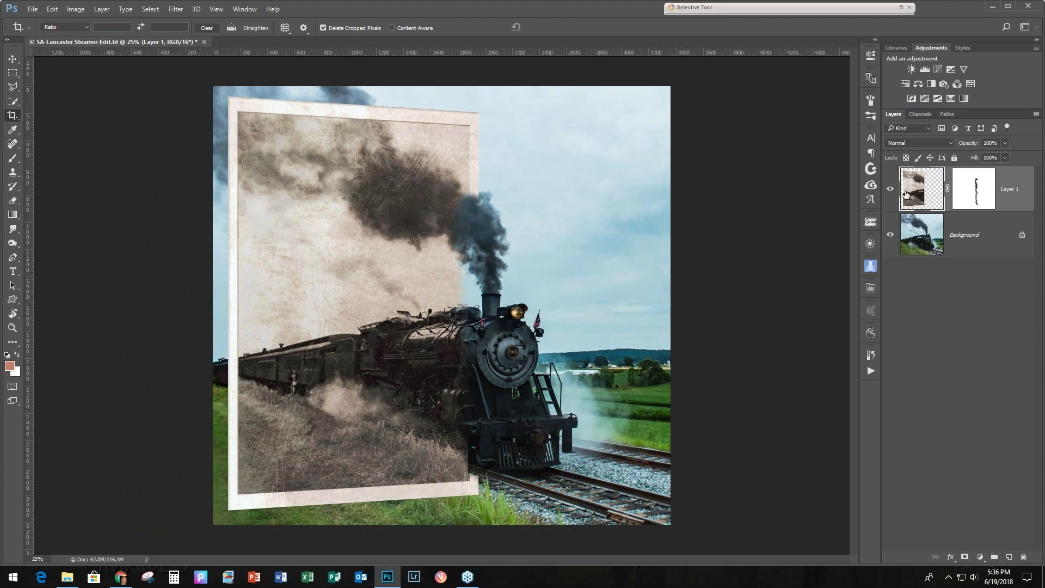
# Hide Layer 1 and clone clean sky over the smoke along the top edge of the Background layer with the Clone Stamp
pyautogui.click(890, 190)
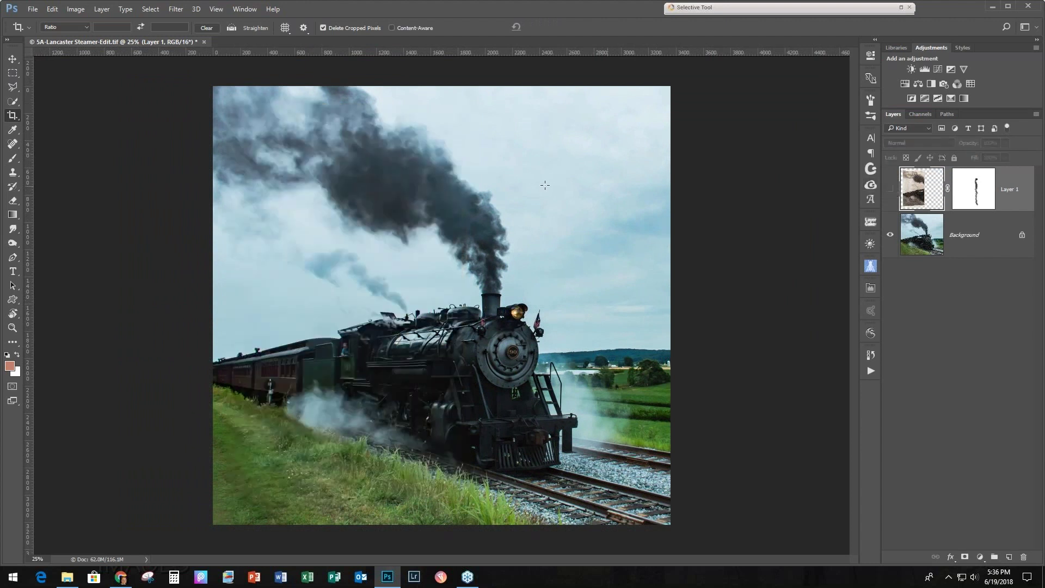
pyautogui.click(13, 173)
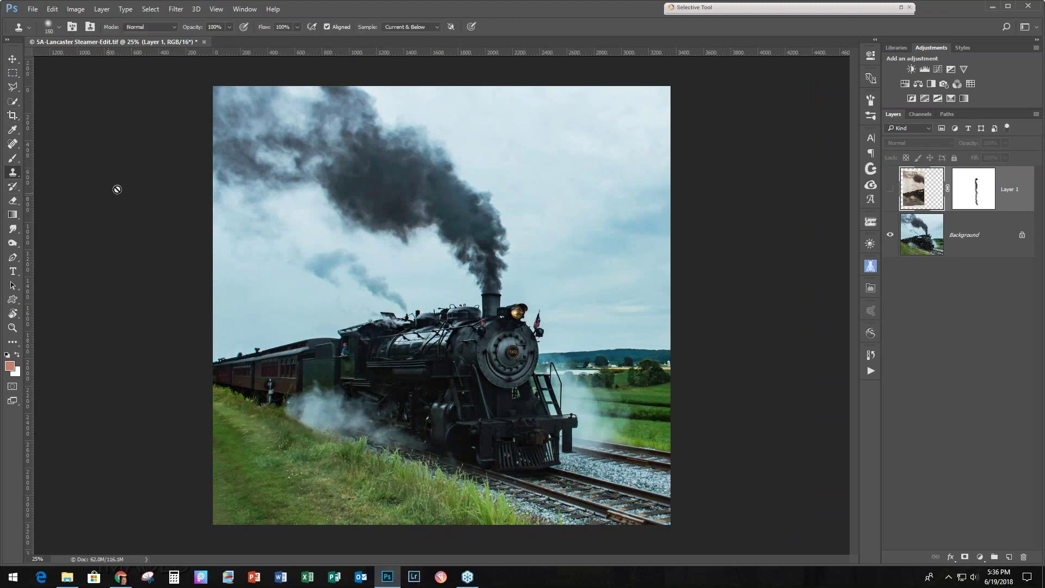
pyautogui.click(996, 233)
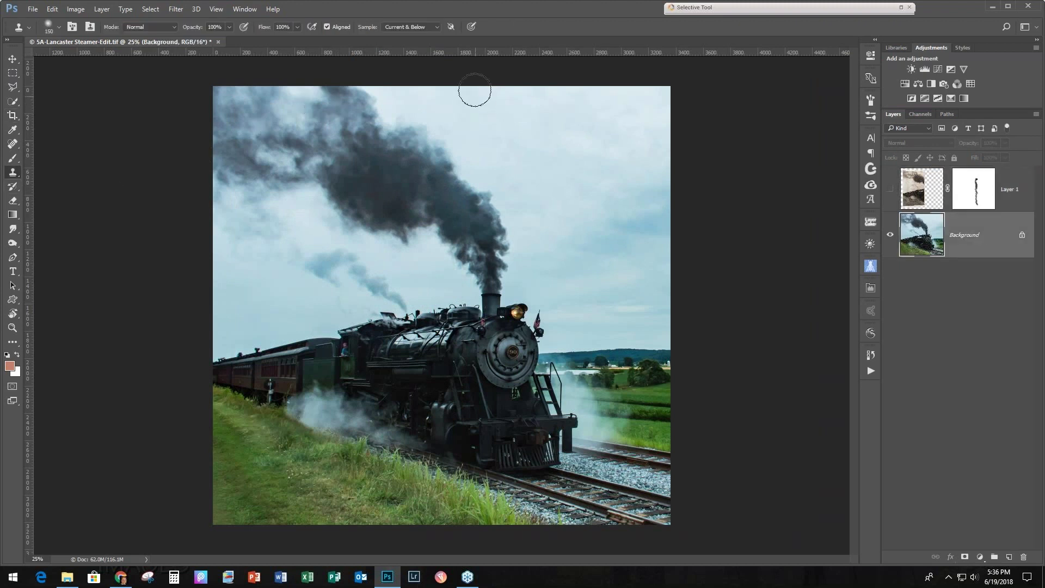
pyautogui.keyDown('alt'); pyautogui.click(400, 94); pyautogui.keyUp('alt')
pyautogui.moveTo(370, 96)
pyautogui.mouseDown()
pyautogui.moveTo(313, 95)
pyautogui.moveTo(397, 98)
pyautogui.moveTo(333, 92)
pyautogui.moveTo(393, 110)
pyautogui.moveTo(345, 93)
pyautogui.moveTo(275, 94)
pyautogui.moveTo(394, 107)
pyautogui.moveTo(426, 100)
pyautogui.moveTo(302, 85)
pyautogui.moveTo(201, 95)
pyautogui.mouseUp()
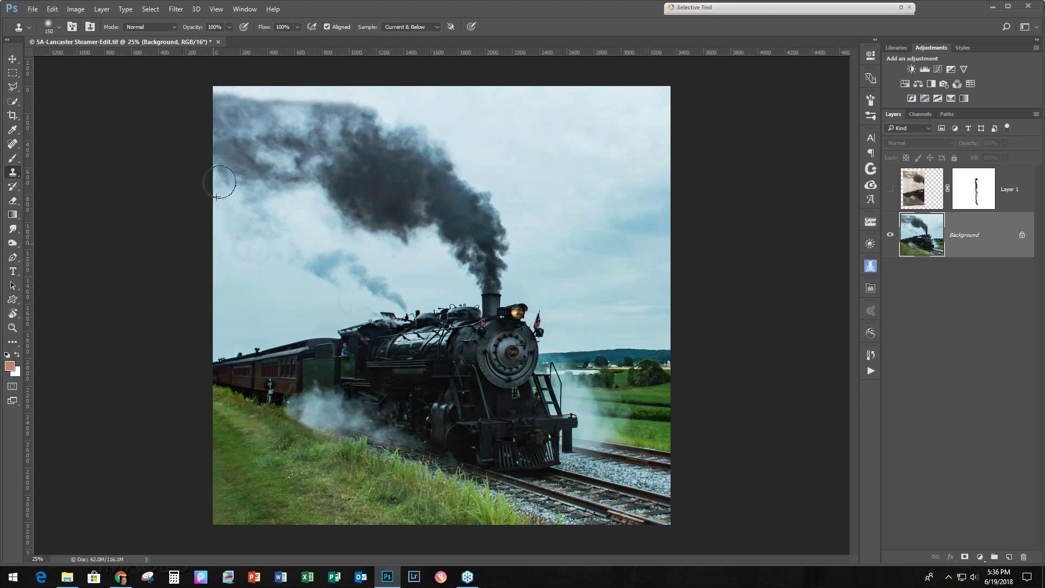
# Clone sky over the smoke along the Background's left edge, up into the top left corner
pyautogui.moveTo(222, 196)
pyautogui.mouseDown()
pyautogui.moveTo(218, 148)
pyautogui.moveTo(223, 226)
pyautogui.moveTo(219, 142)
pyautogui.mouseUp()
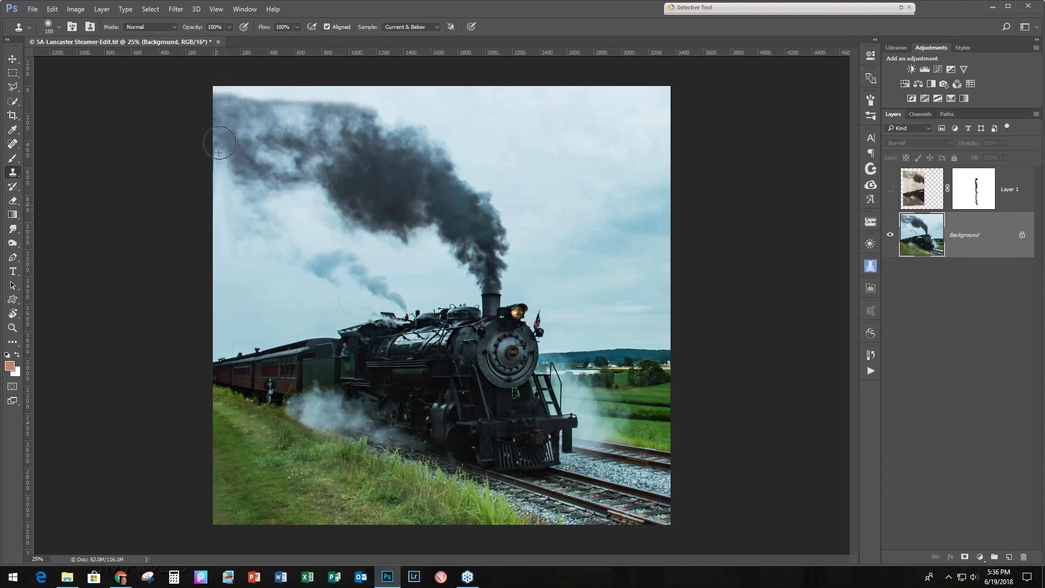
pyautogui.keyDown('alt'); pyautogui.click(221, 239); pyautogui.keyUp('alt')
pyautogui.moveTo(219, 179)
pyautogui.mouseDown()
pyautogui.moveTo(214, 120)
pyautogui.moveTo(221, 151)
pyautogui.moveTo(223, 113)
pyautogui.moveTo(212, 168)
pyautogui.mouseUp()
pyautogui.moveTo(222, 105); pyautogui.dragTo(224, 95)
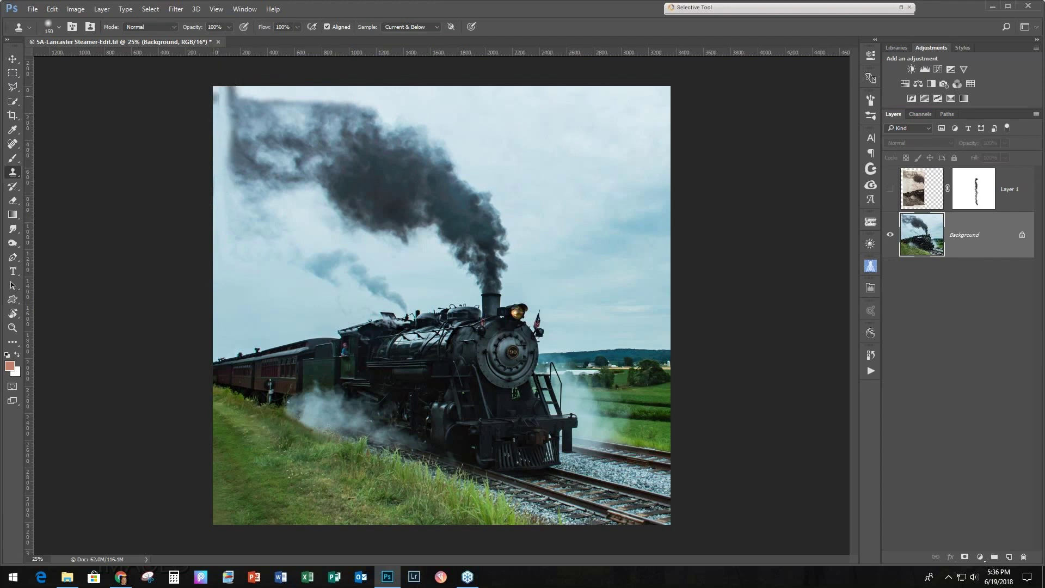
pyautogui.keyDown('alt'); pyautogui.click(224, 172); pyautogui.keyUp('alt')
pyautogui.moveTo(222, 167)
pyautogui.mouseDown()
pyautogui.moveTo(219, 93)
pyautogui.moveTo(234, 98)
pyautogui.moveTo(218, 144)
pyautogui.moveTo(229, 98)
pyautogui.mouseUp()
# Reduce the Clone Stamp to 100 px and cover the end of the train at the Background's left edge
pyautogui.keyDown('alt'); pyautogui.click(224, 407); pyautogui.keyUp('alt')
pyautogui.press('[')
pyautogui.moveTo(221, 394)
pyautogui.mouseDown()
pyautogui.moveTo(215, 368)
pyautogui.moveTo(227, 393)
pyautogui.mouseUp()
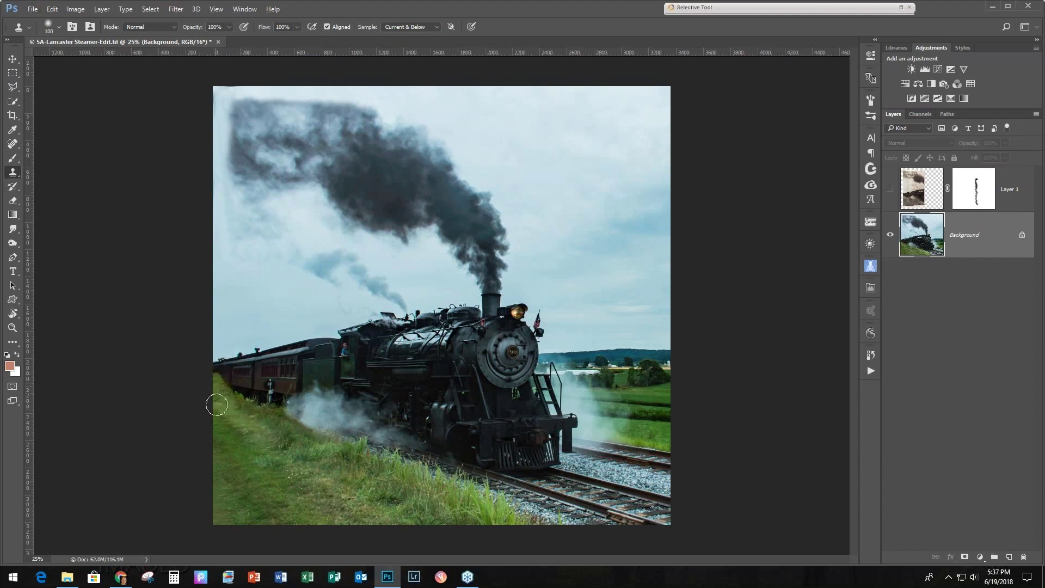
pyautogui.moveTo(215, 358); pyautogui.dragTo(216, 371)
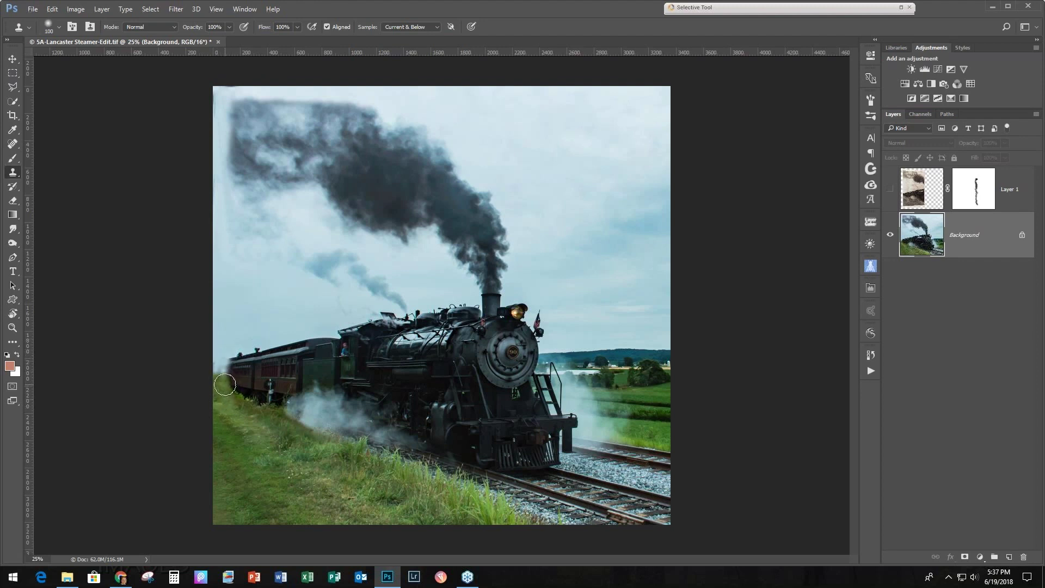
# Show Layer 1 again and clone sky over the remaining train fragment just outside the frame's left border
pyautogui.click(890, 191)
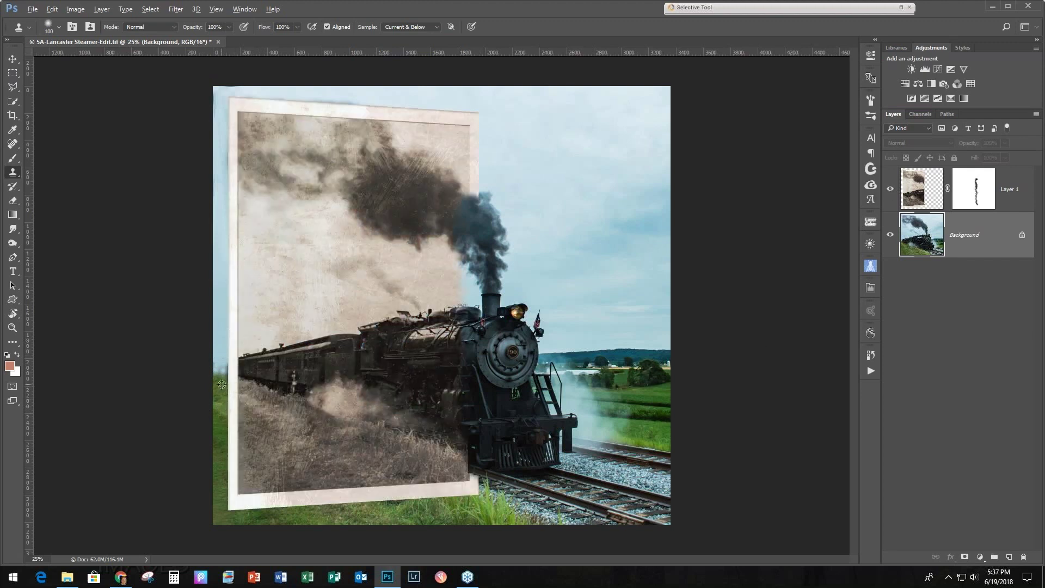
pyautogui.keyDown('alt'); pyautogui.click(224, 342); pyautogui.keyUp('alt')
pyautogui.moveTo(226, 359); pyautogui.dragTo(223, 359)
# Close the Lancaster Steamer document without saving the changes
pyautogui.click(32, 9)
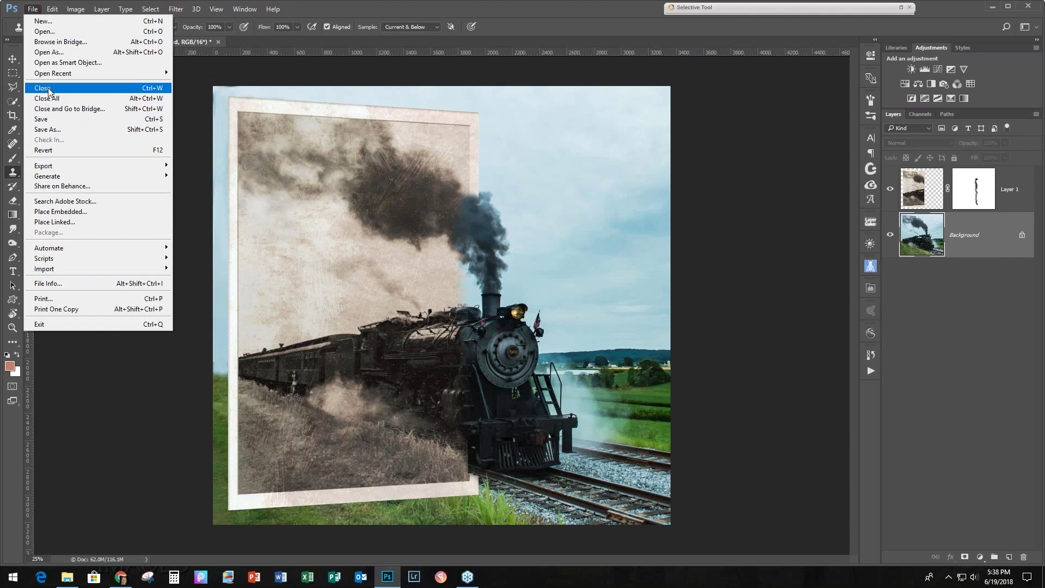
pyautogui.click(48, 90)
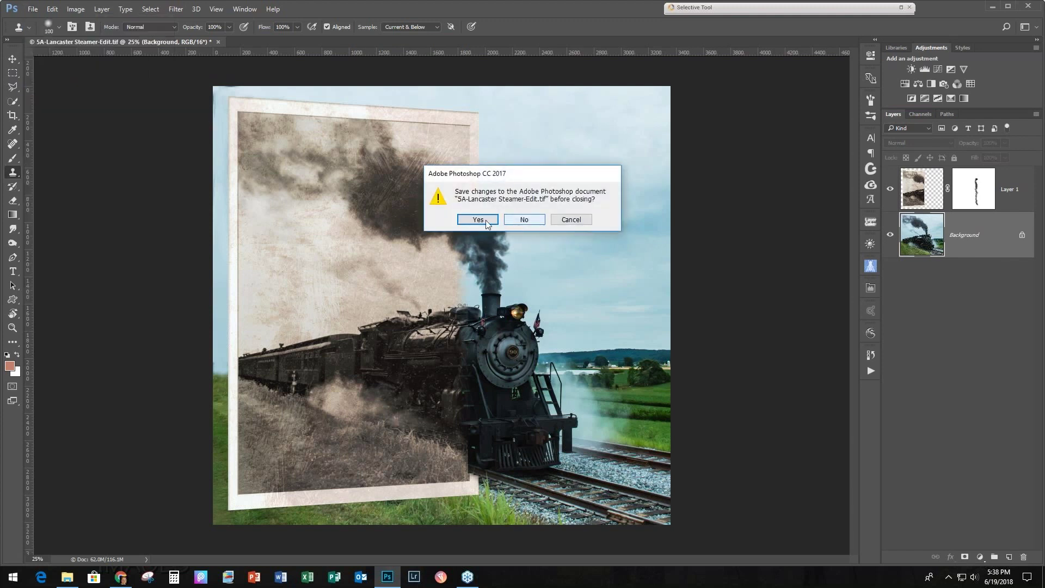
pyautogui.click(516, 221)
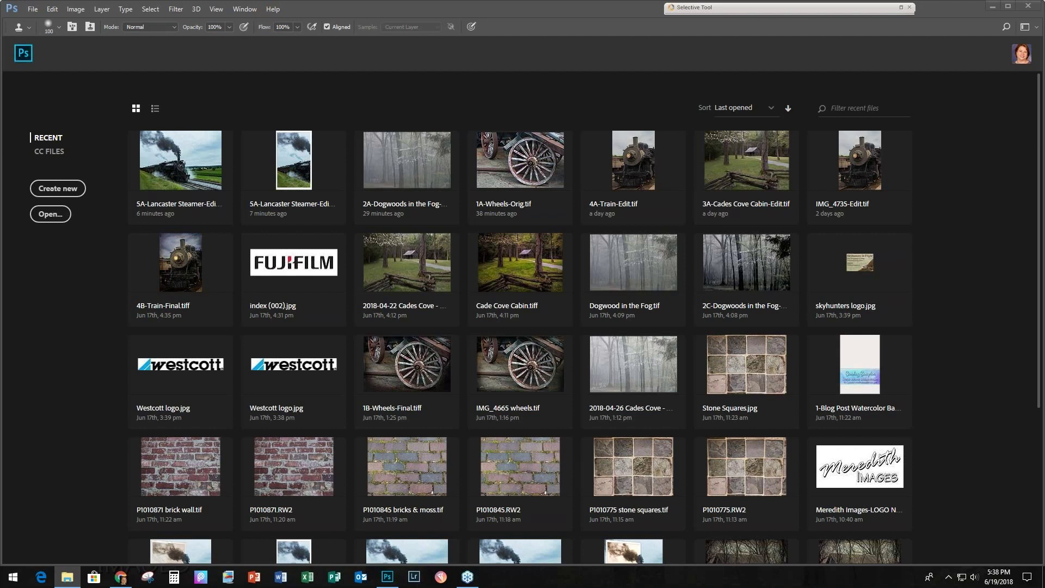
# Switch to Topaz Studio and open the image 7A-Old House-cropped.jpeg
pyautogui.click(442, 579)
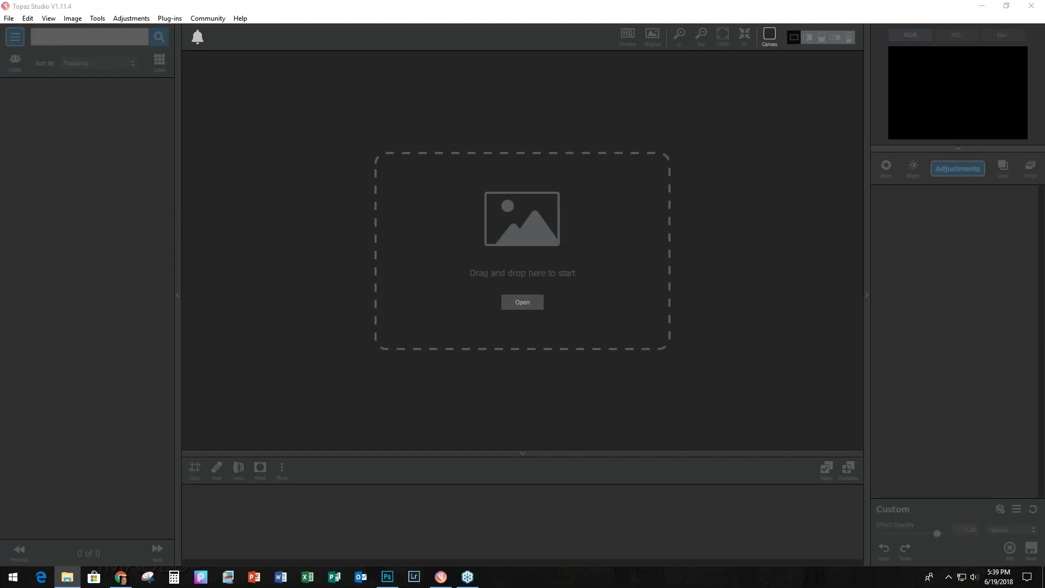
pyautogui.moveTo(1043, 381); pyautogui.dragTo(642, 363)
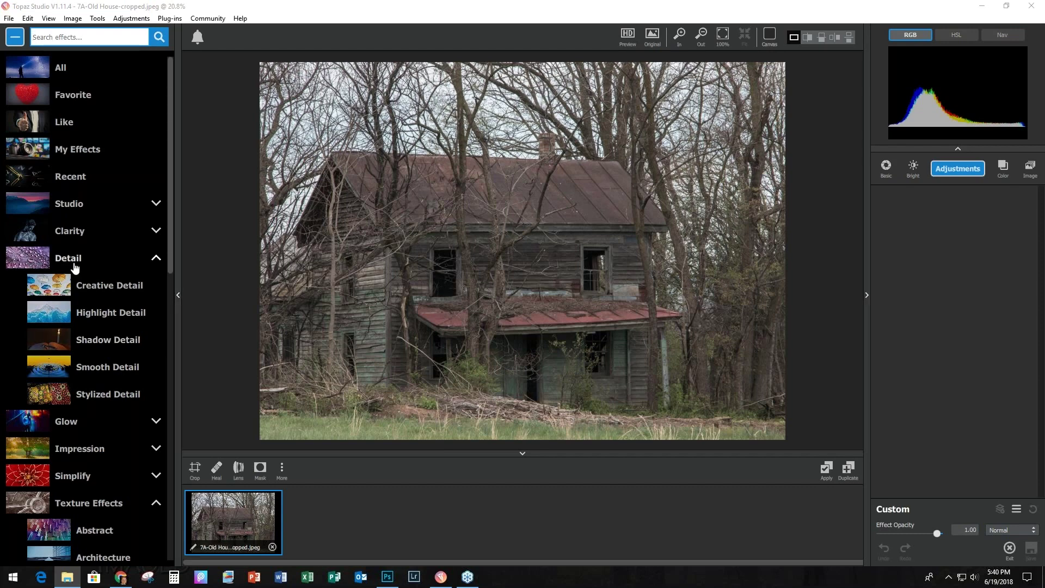
# Browse the Creative Detail effects and examine their previews on the old house photo
pyautogui.click(88, 289)
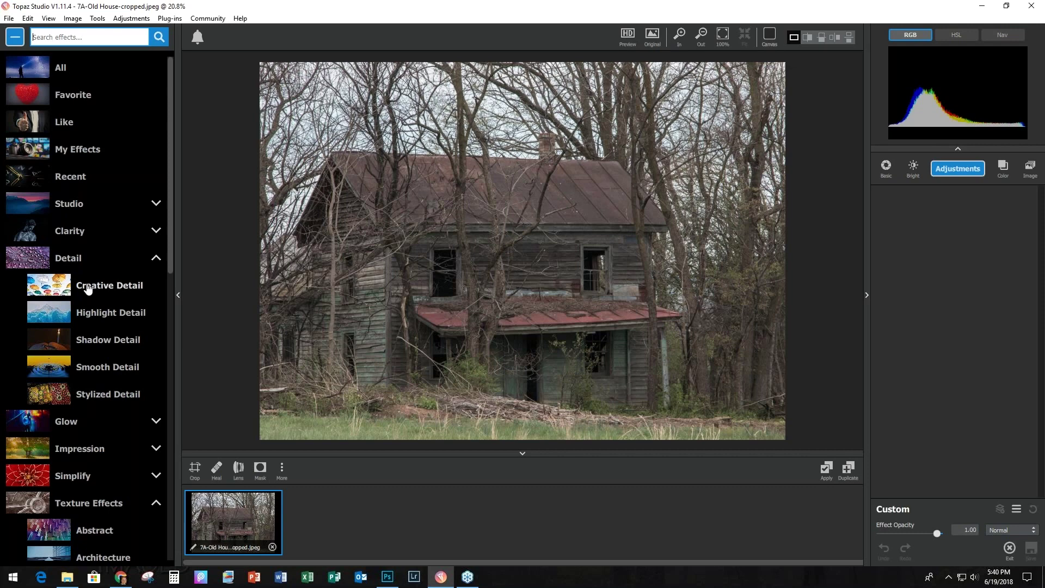
pyautogui.click(88, 289)
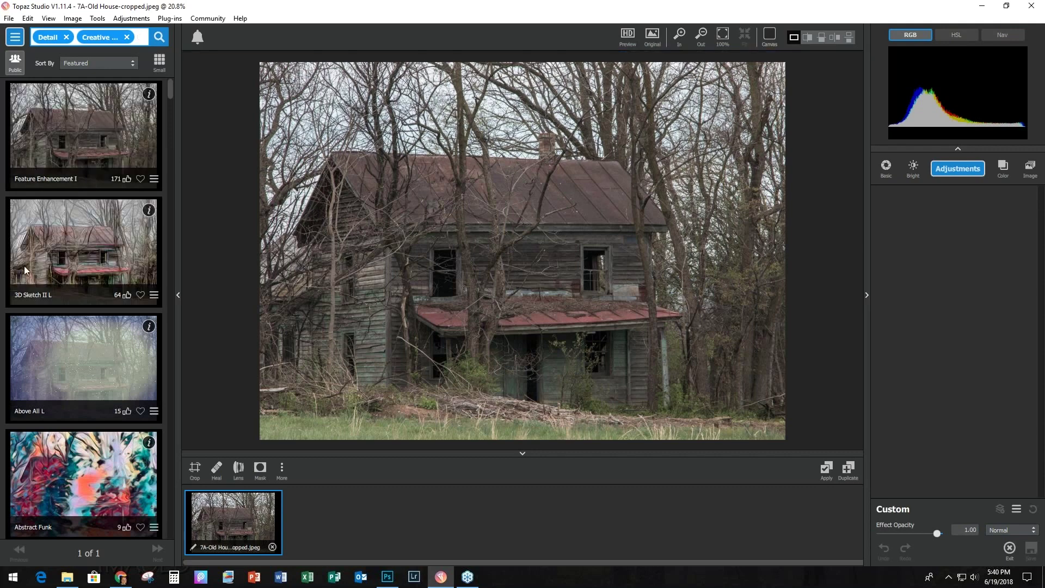
pyautogui.scroll(-3, 47, 283)
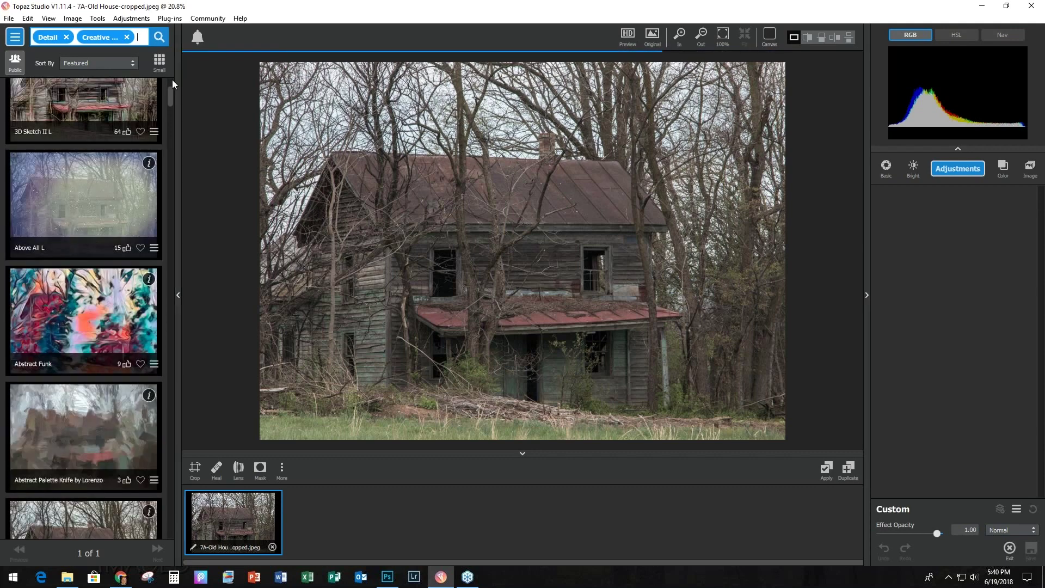
pyautogui.moveTo(168, 93); pyautogui.dragTo(166, 147)
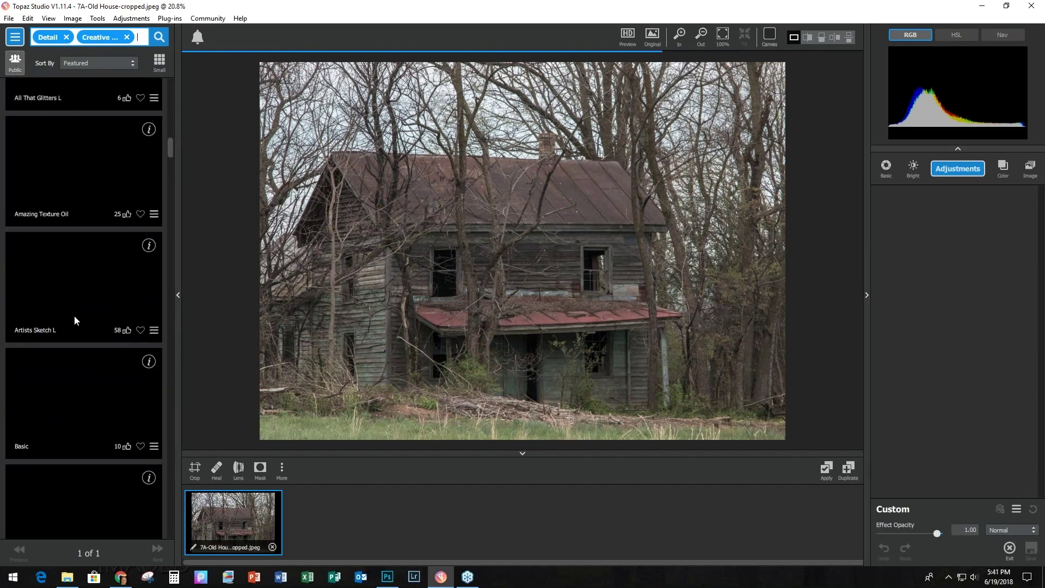
pyautogui.click(172, 364)
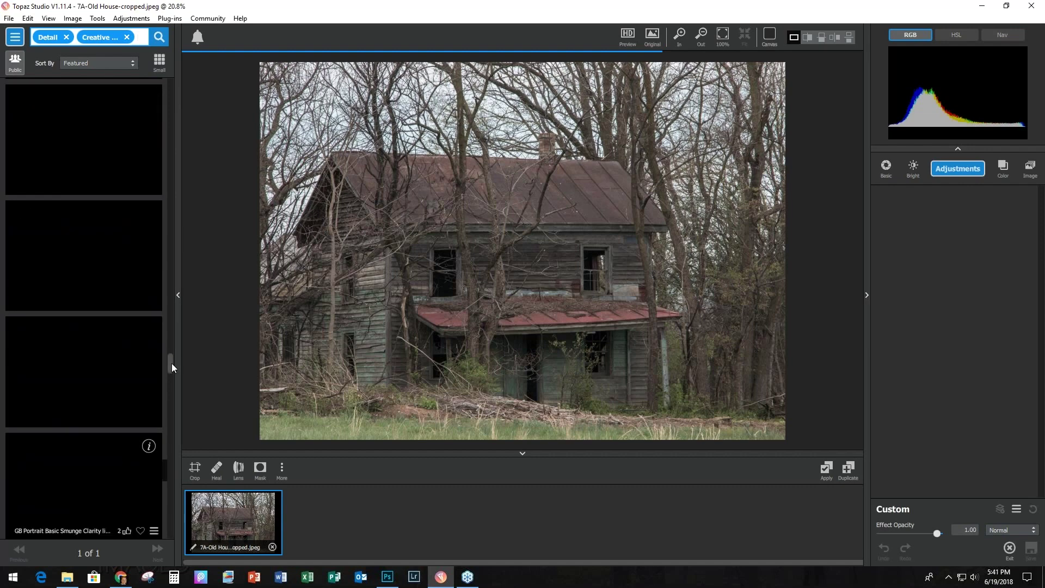
pyautogui.moveTo(171, 364); pyautogui.dragTo(171, 223)
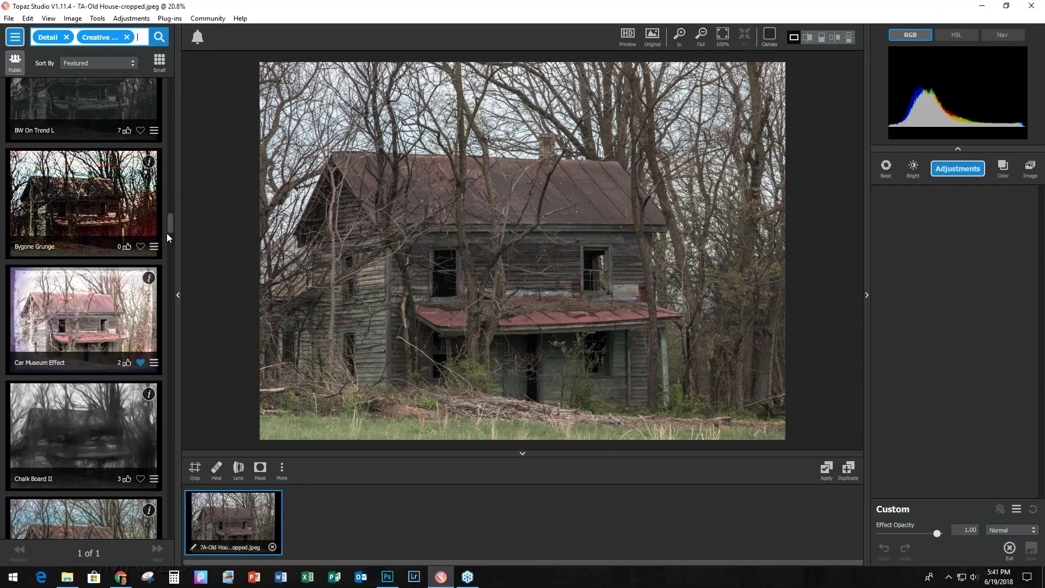
pyautogui.moveTo(168, 225); pyautogui.dragTo(170, 217)
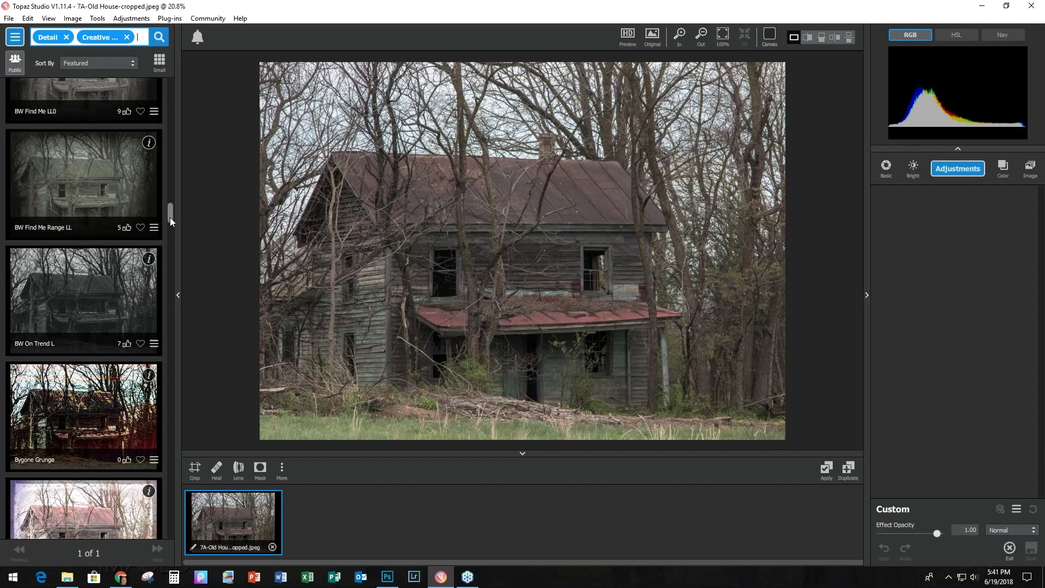
# Remove the Creative Detail filter, search the Detail effects for Black White Accent L and select that effect for the photo
pyautogui.click(127, 37)
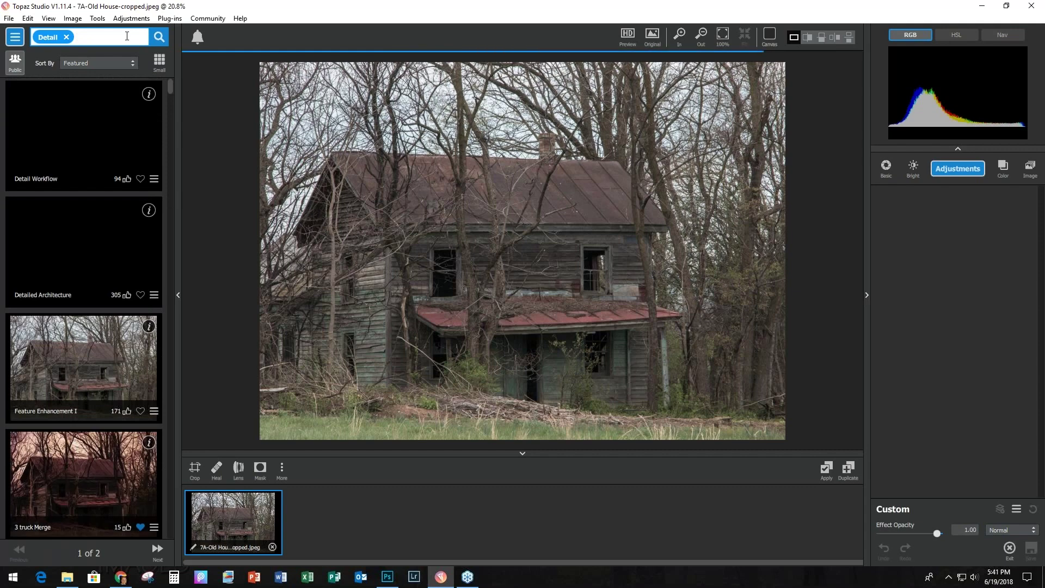
pyautogui.write('bla')
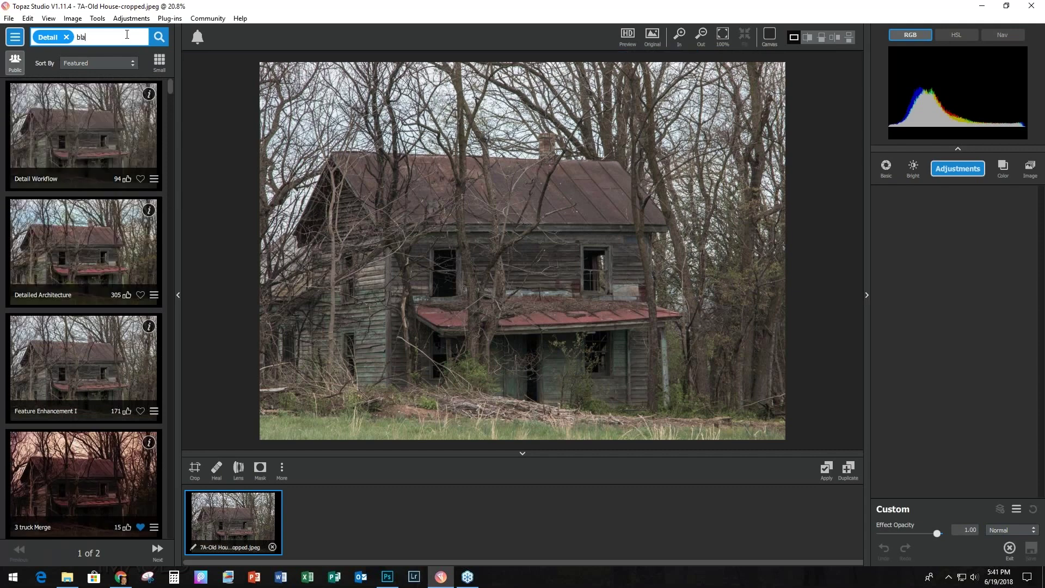
pyautogui.write('ck wh')
pyautogui.write('ent l')
pyautogui.press('Return')
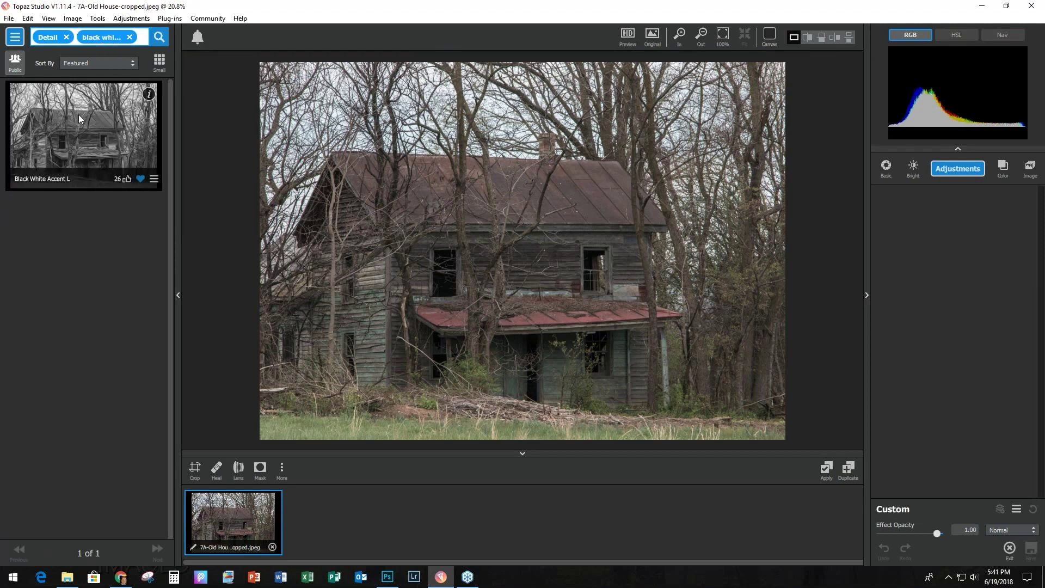
pyautogui.click(66, 127)
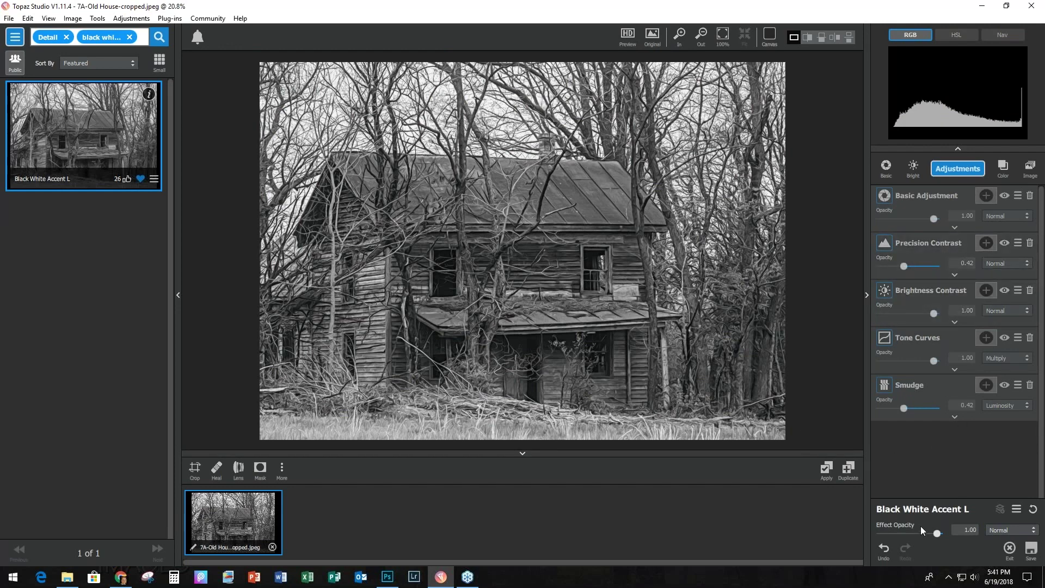
# Set the Black White Accent L effect's overall opacity to 0.50, compare it with the original and apply it to the photo
pyautogui.doubleClick(965, 531)
pyautogui.write('.5')
pyautogui.press('Return')
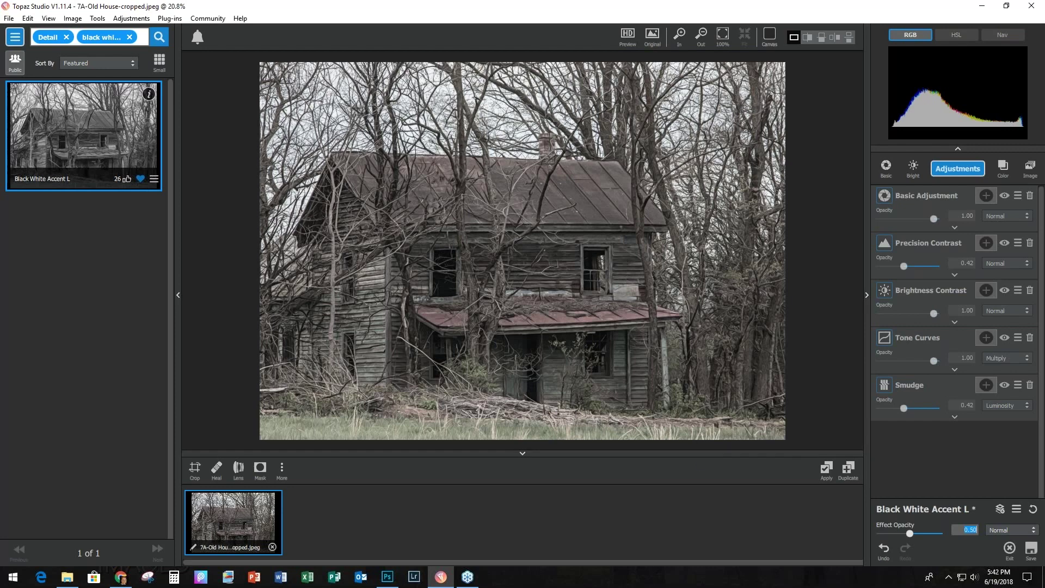
pyautogui.click(634, 273)
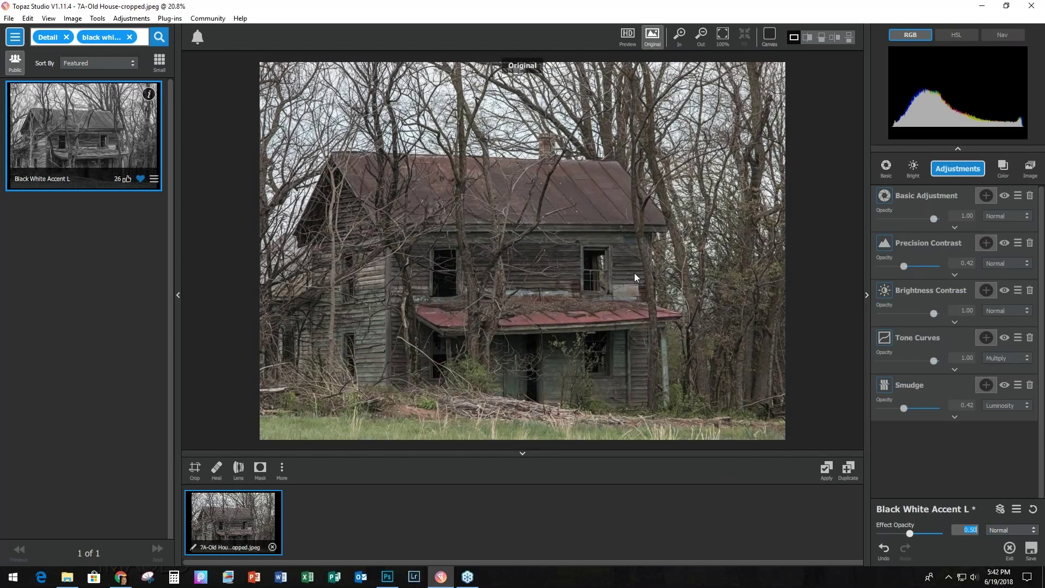
pyautogui.click(635, 273)
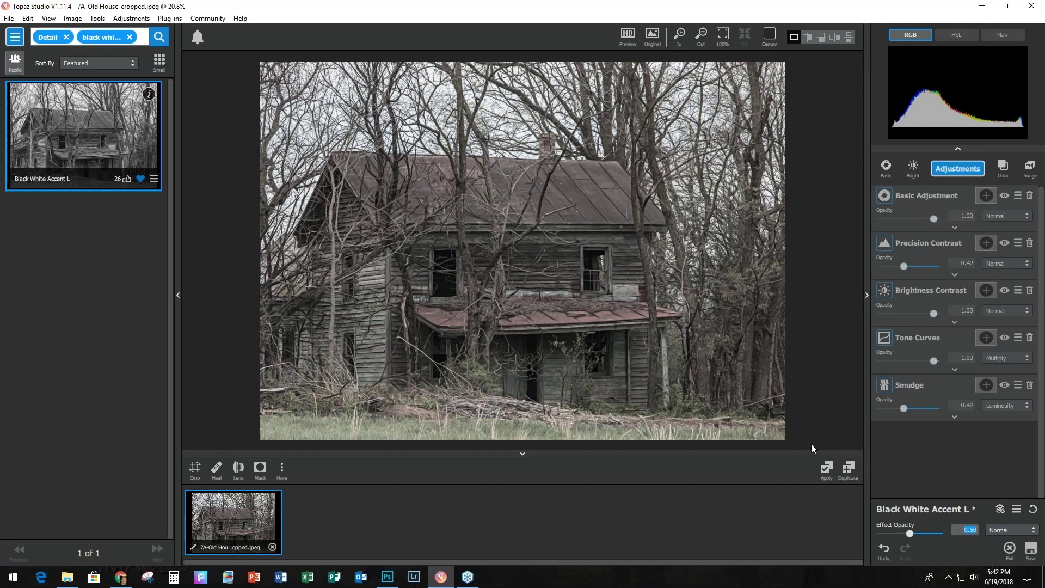
pyautogui.click(826, 469)
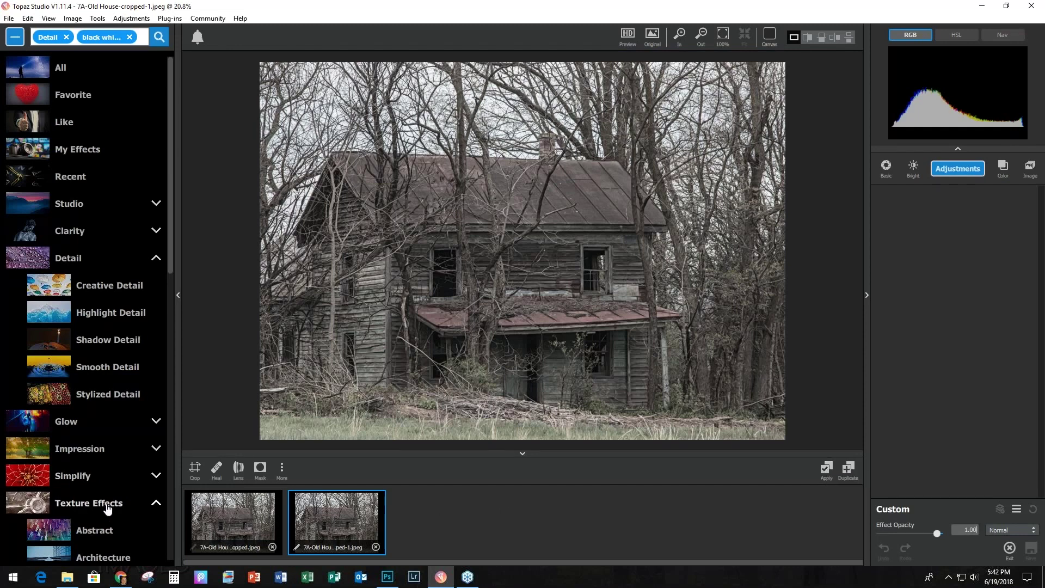
# Browse the Gritty Grunge texture effects and select Striking Grit for the old house photo
pyautogui.scroll(-5, 107, 508)
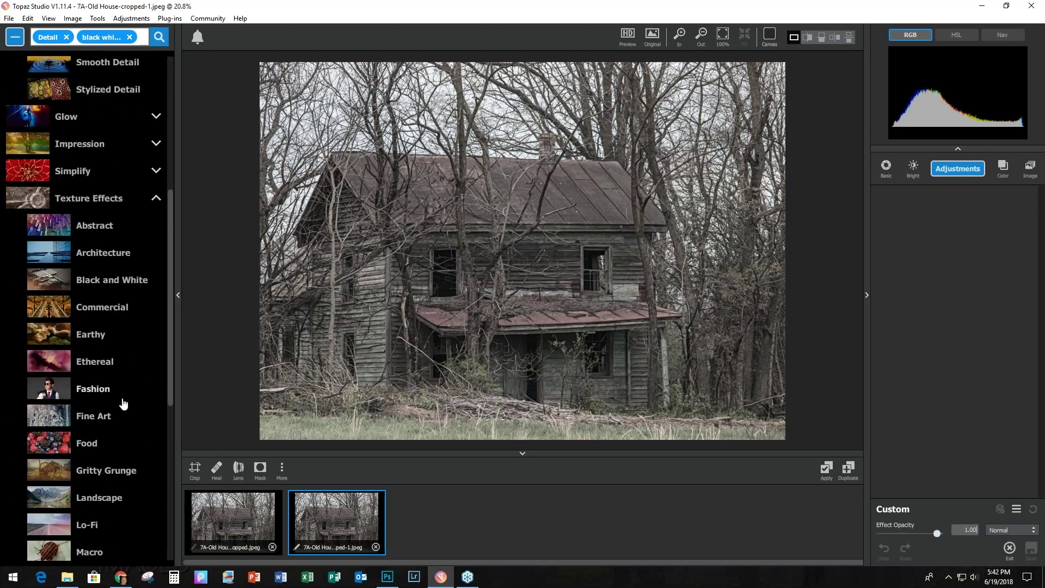
pyautogui.click(109, 472)
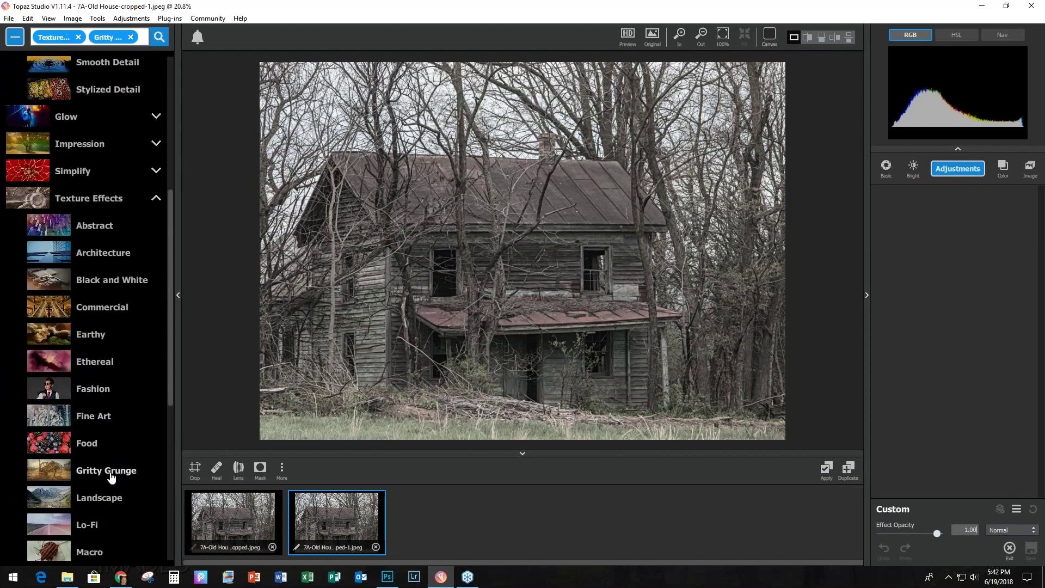
pyautogui.click(170, 481)
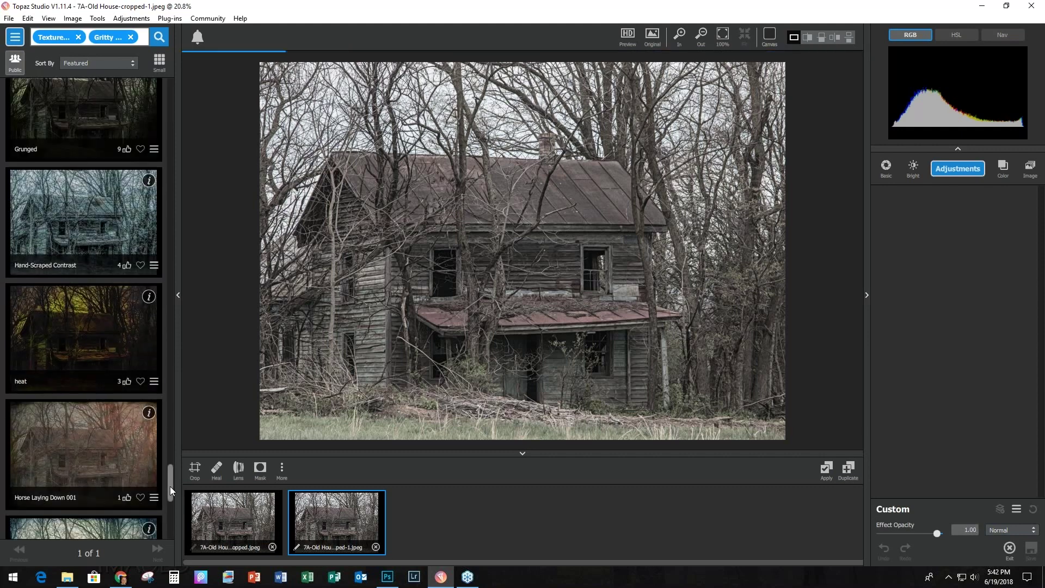
pyautogui.moveTo(170, 485); pyautogui.dragTo(168, 500)
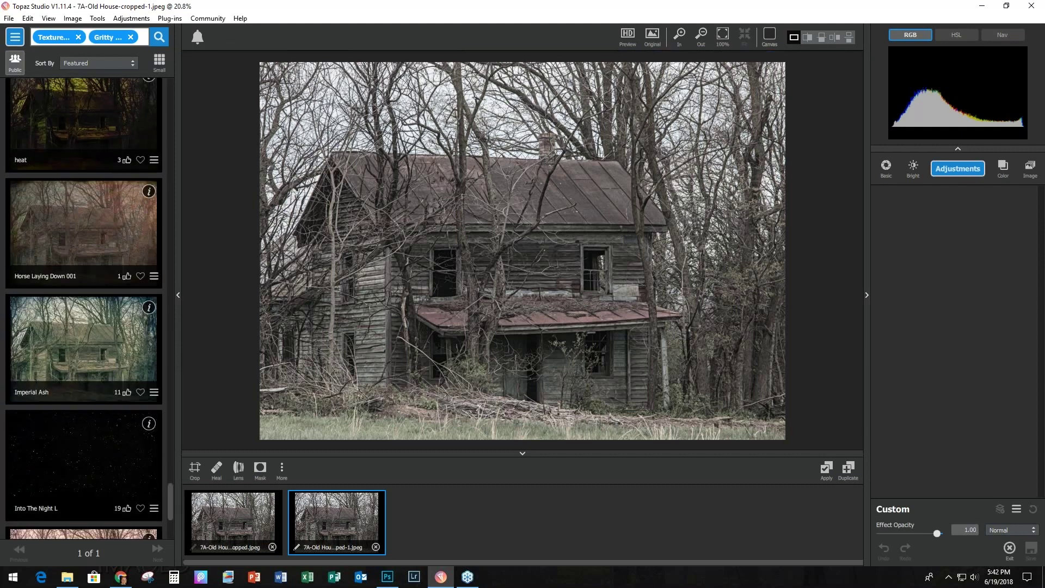
pyautogui.scroll(-4, 143, 317)
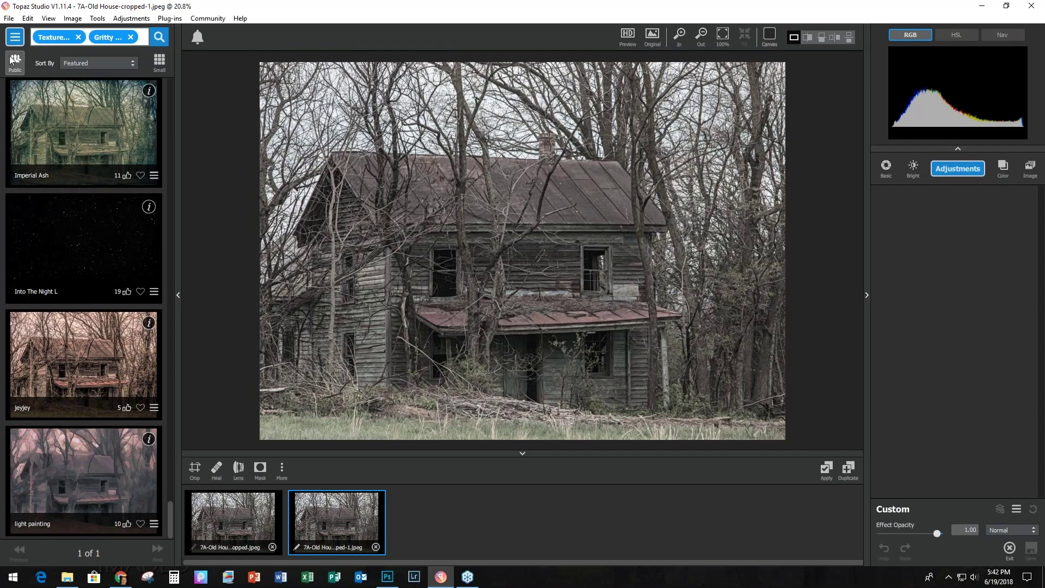
pyautogui.scroll(-3, 123, 425)
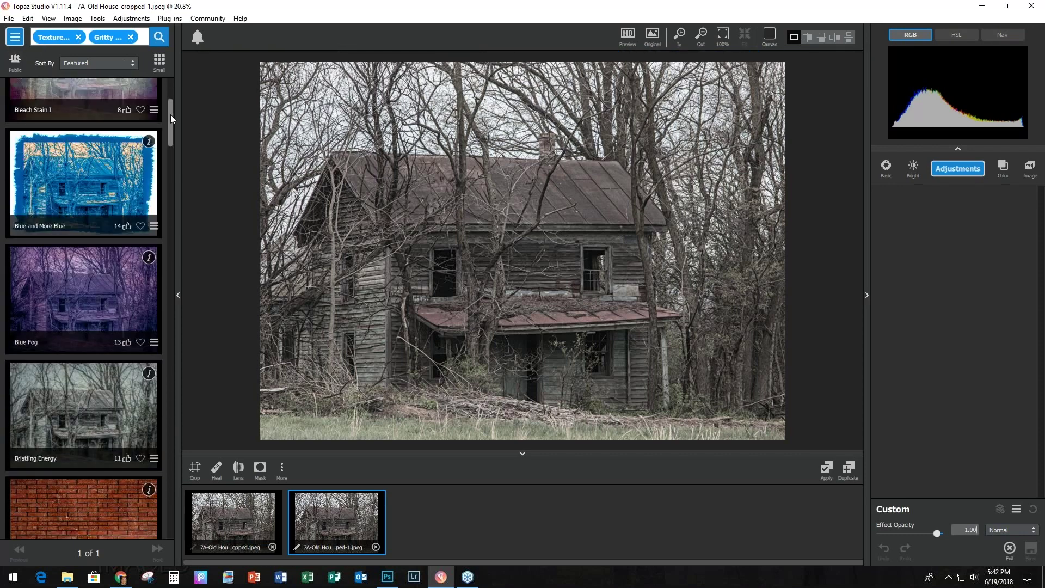
pyautogui.moveTo(171, 115); pyautogui.dragTo(173, 433)
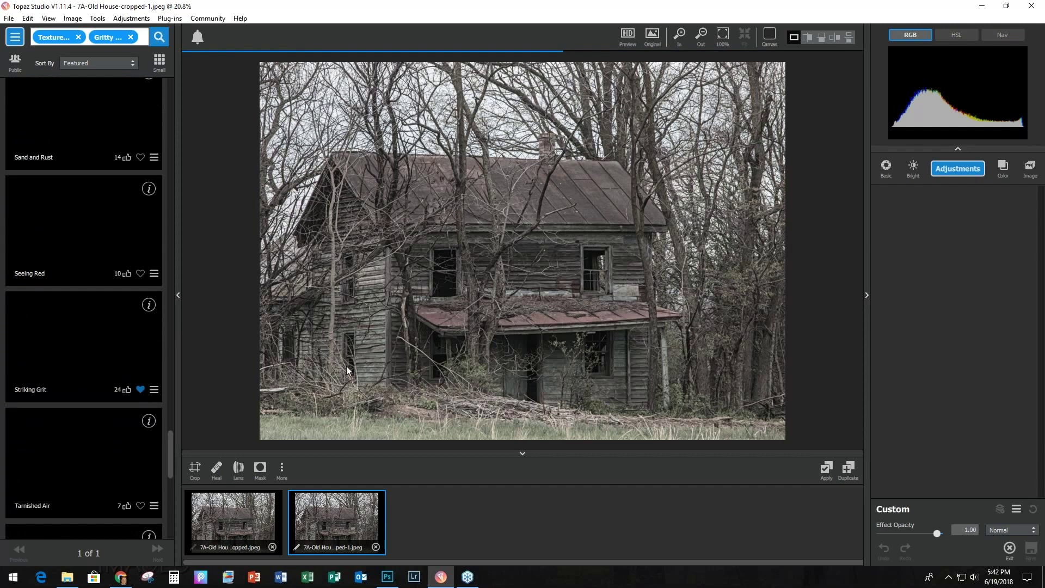
pyautogui.click(118, 348)
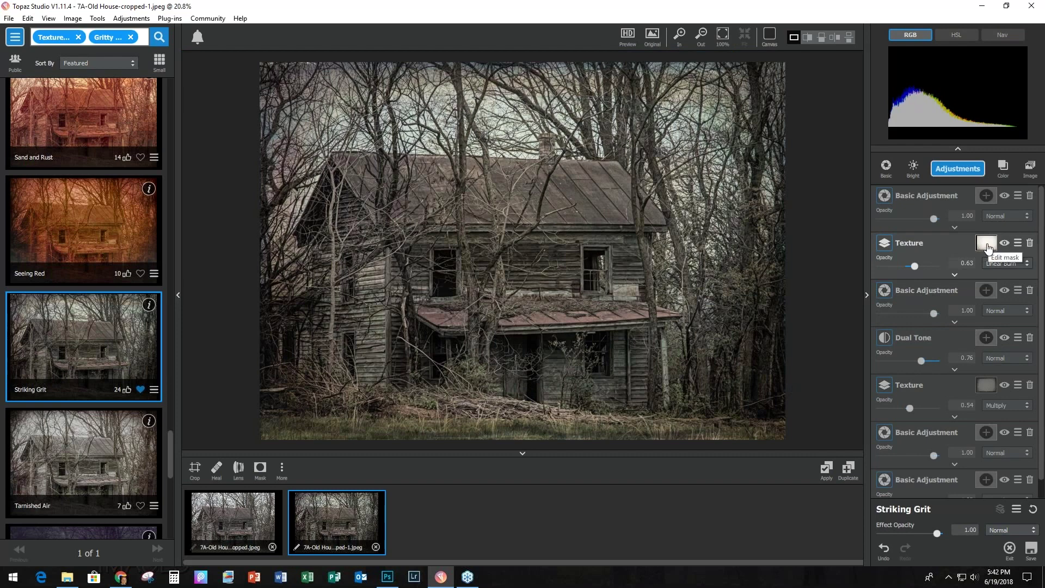
# Set Striking Grit's Linear Burn texture opacity to 0.76 and its Multiply texture opacity to 0.70, and apply the effect
pyautogui.click(967, 263)
pyautogui.press('BackSpace')
pyautogui.write('.7')
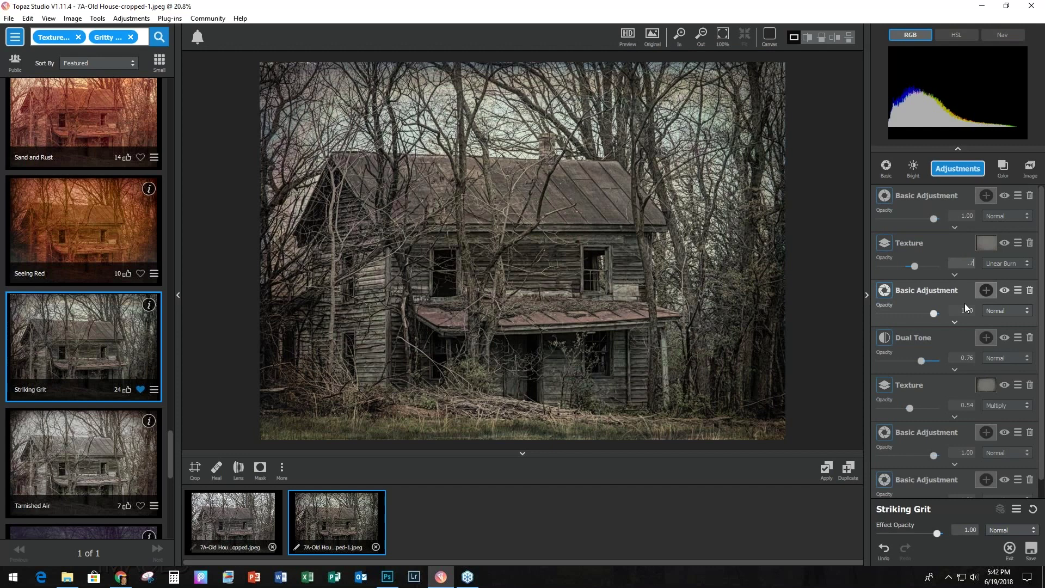
pyautogui.write('6')
pyautogui.press('Return')
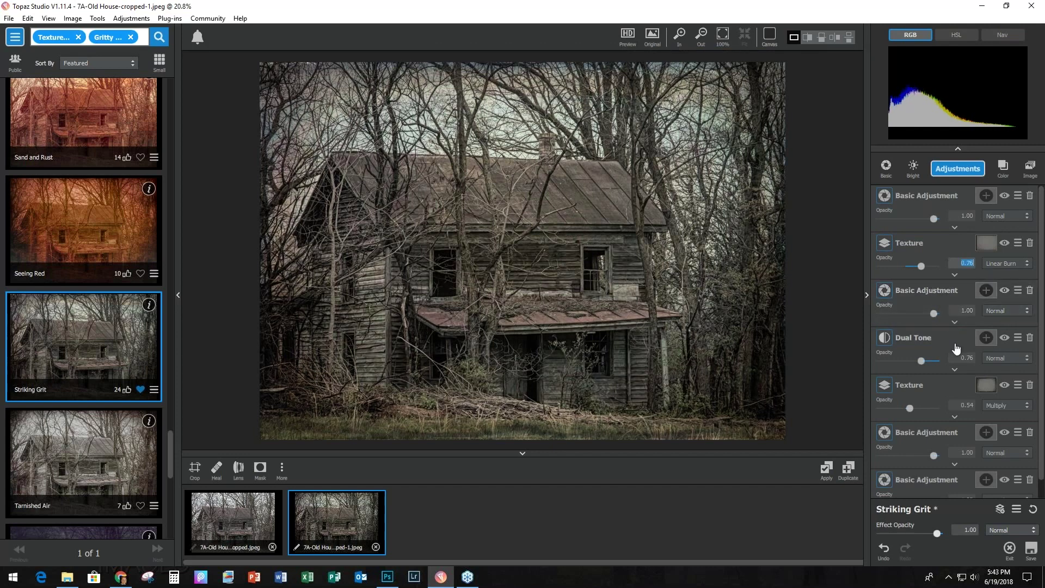
pyautogui.click(983, 397)
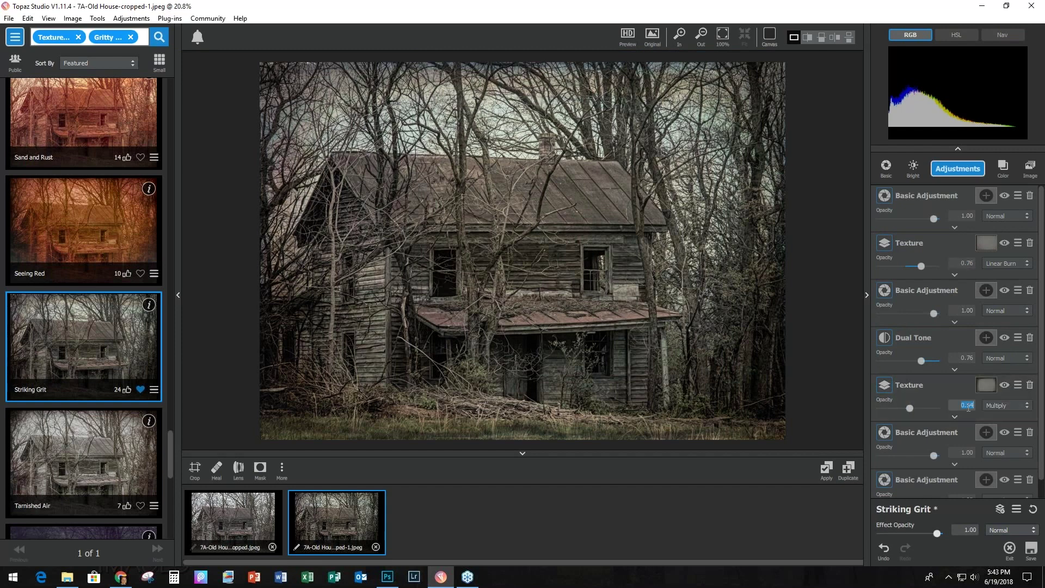
pyautogui.write('.70')
pyautogui.press('Return')
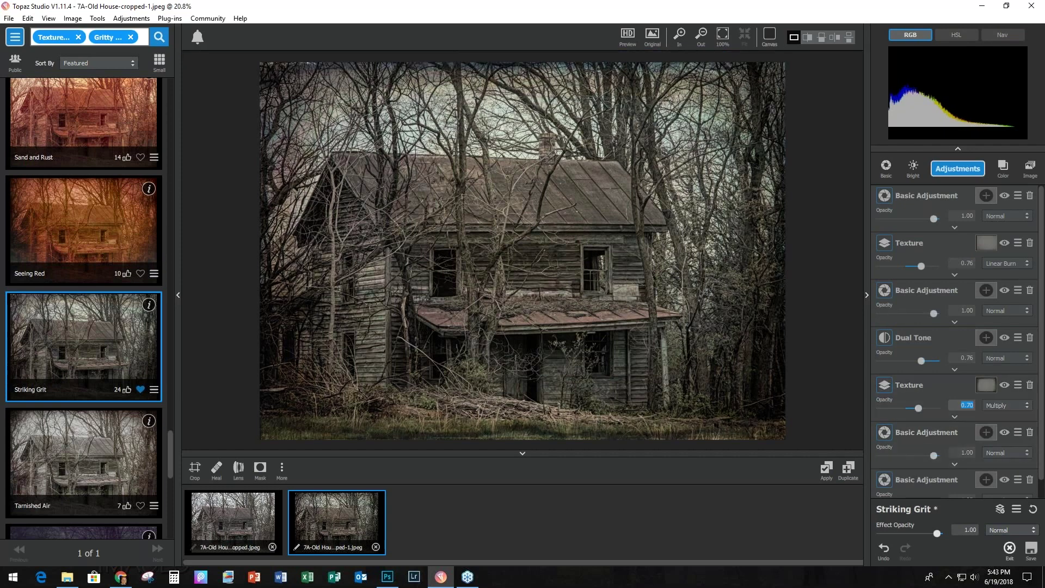
pyautogui.click(826, 471)
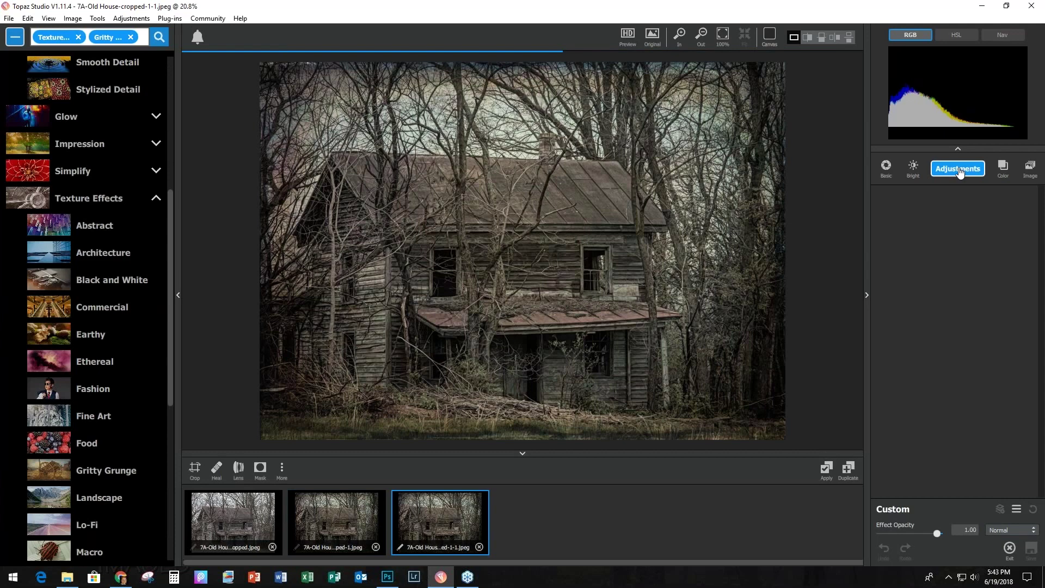
# Add a Texture adjustment using the cream texture with warm brown edges from the Textures group's Soft Grunge category
pyautogui.click(959, 172)
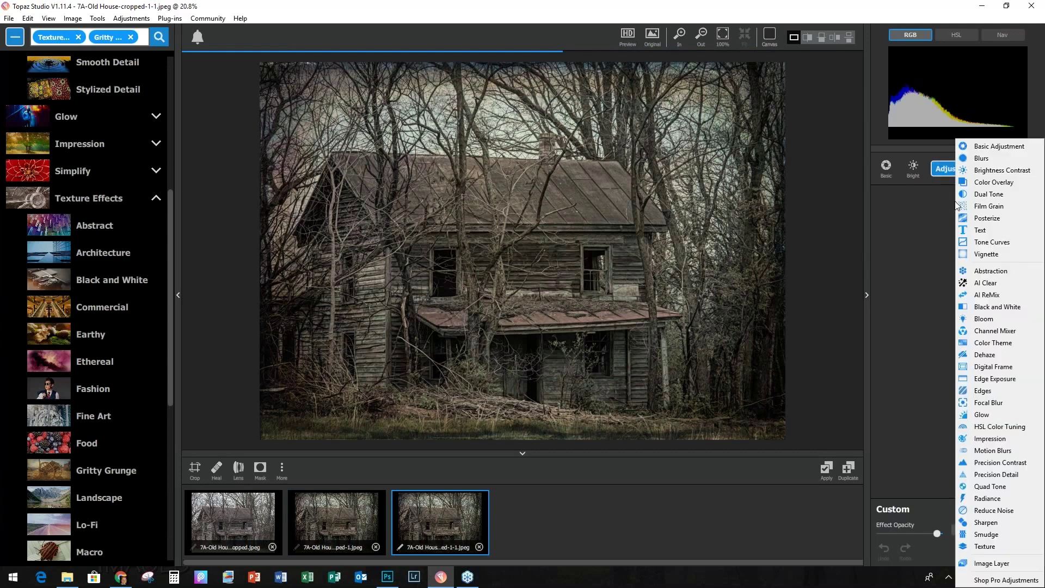
pyautogui.click(994, 547)
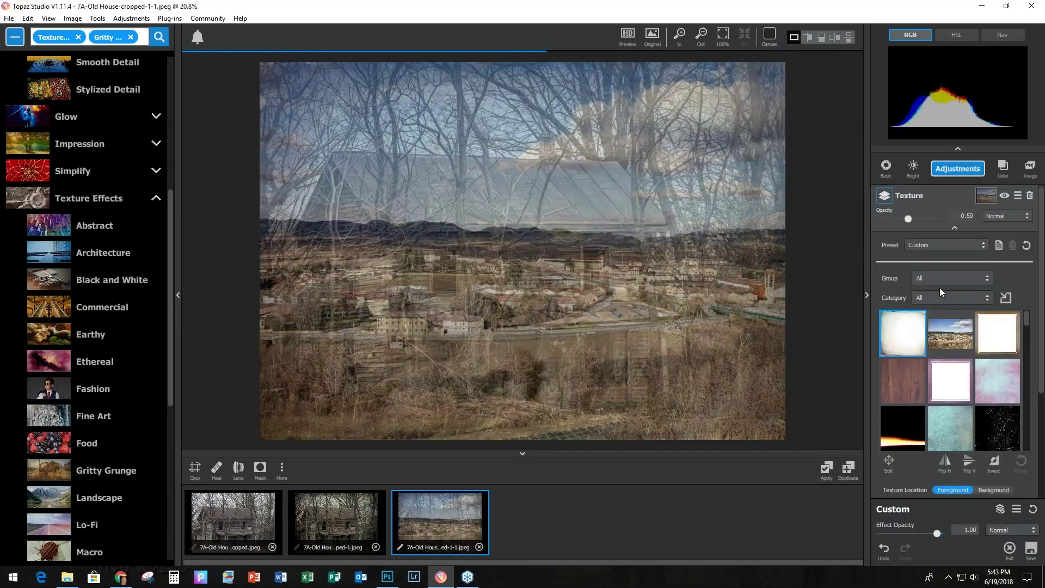
pyautogui.click(939, 287)
pyautogui.click(969, 348)
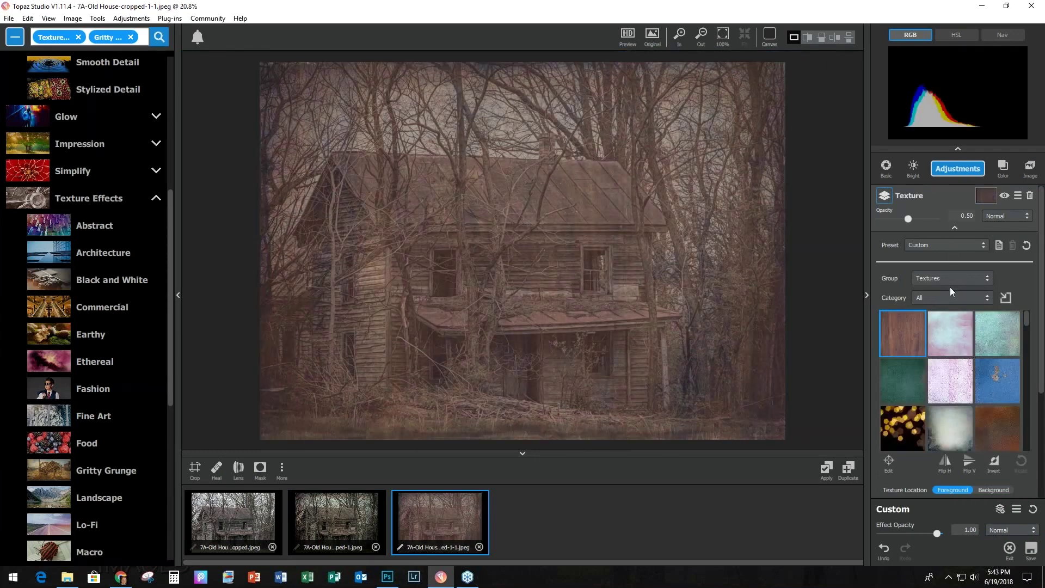
pyautogui.click(945, 297)
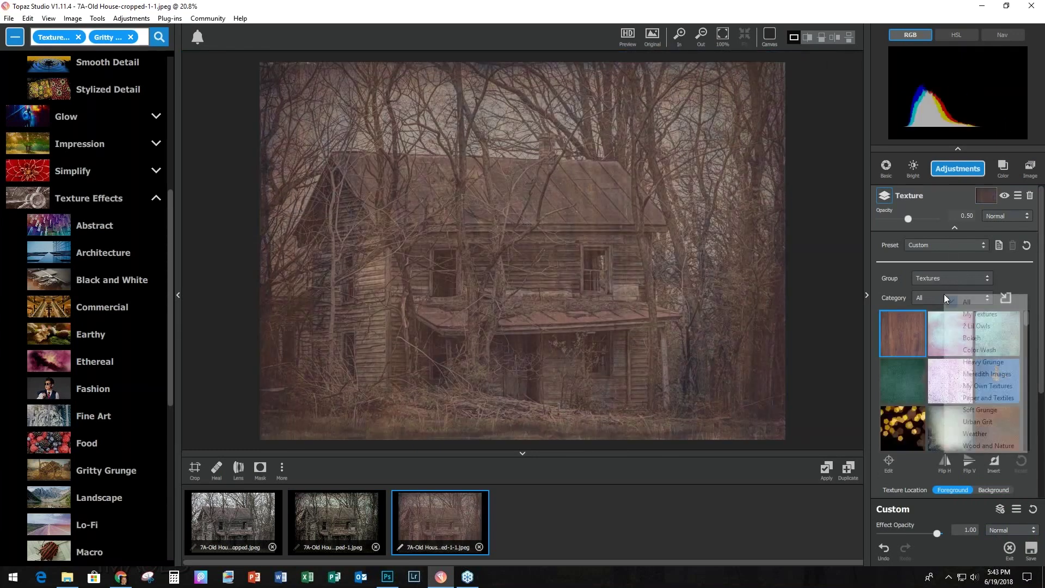
pyautogui.click(978, 411)
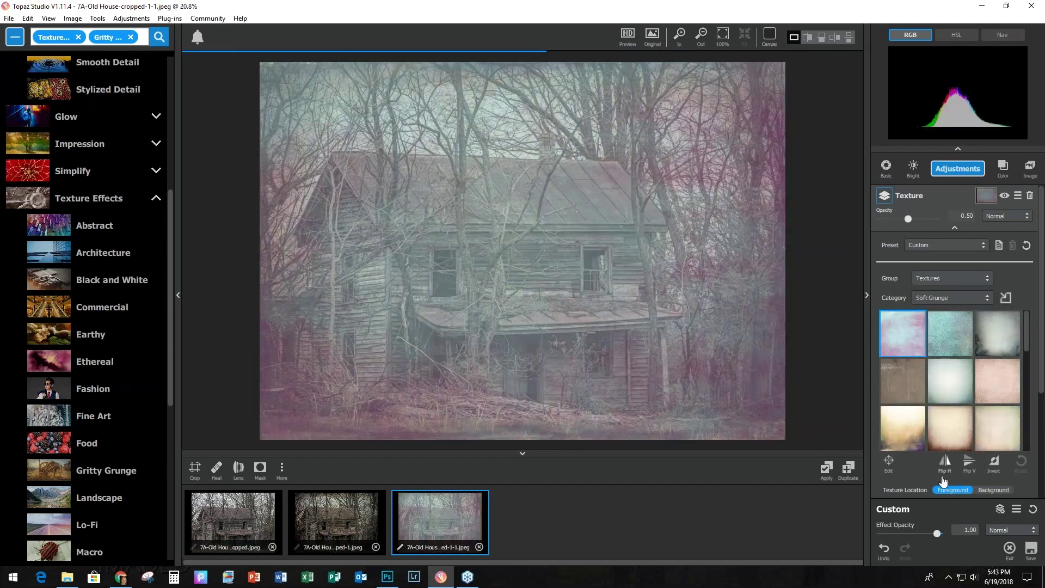
pyautogui.click(948, 430)
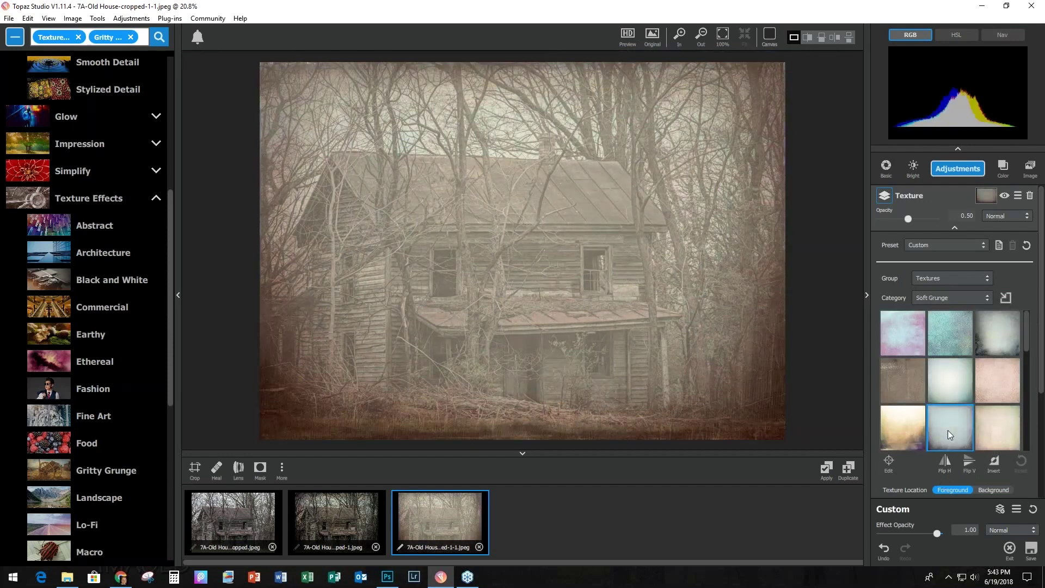
# Set the texture's blend mode to Multiply and its opacity to 0.35, and compare the result with the first version of the house
pyautogui.click(1017, 216)
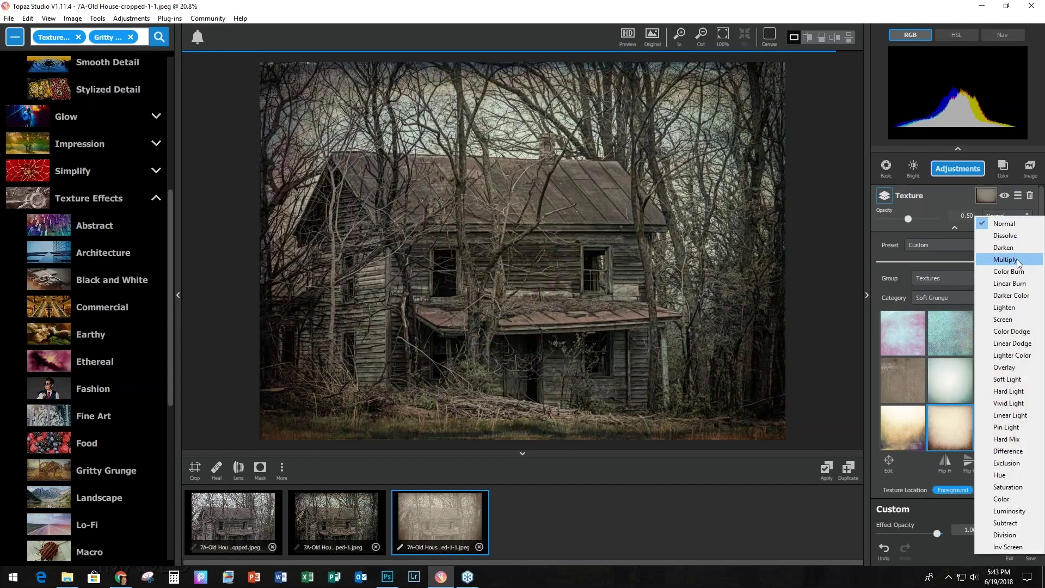
pyautogui.click(1017, 263)
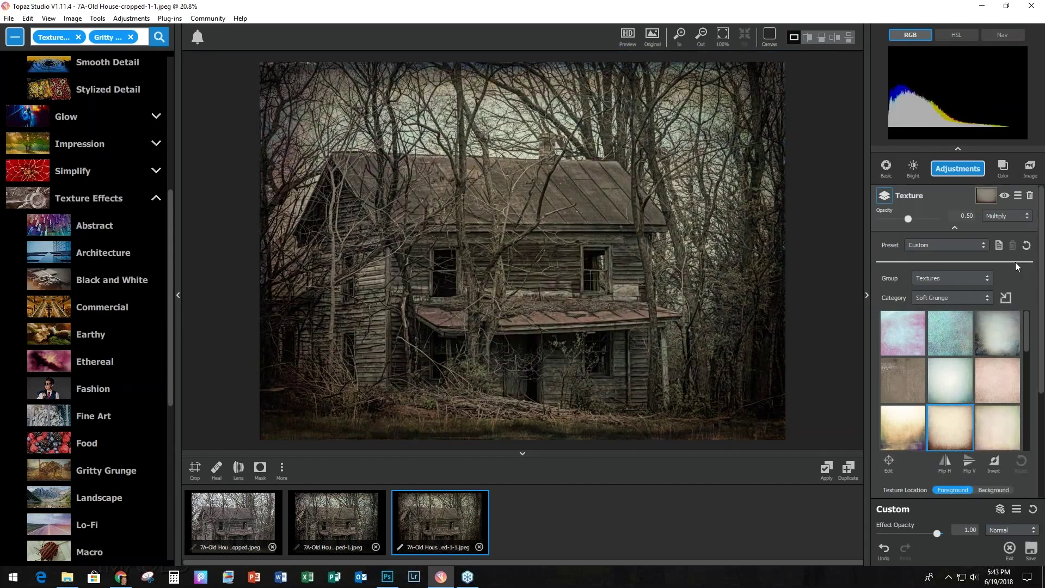
pyautogui.click(963, 214)
pyautogui.press('BackSpace')
pyautogui.write('.35')
pyautogui.press('Return')
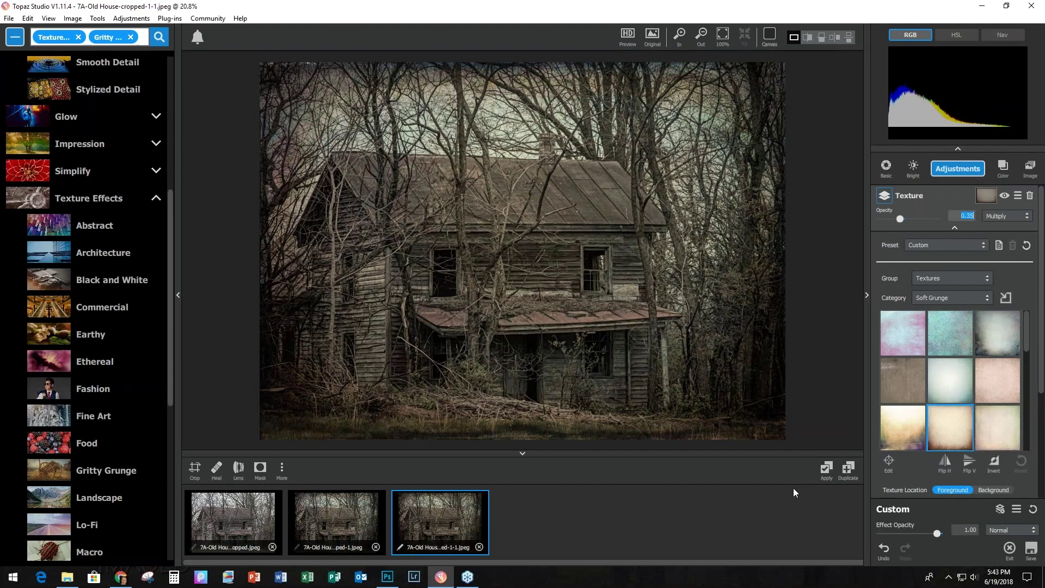
pyautogui.click(223, 521)
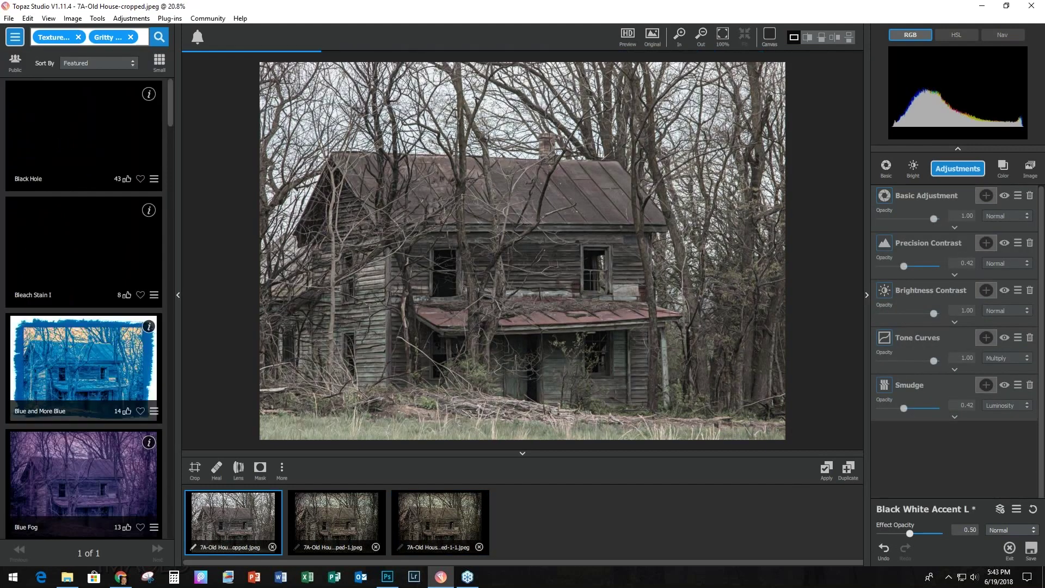
pyautogui.click(439, 521)
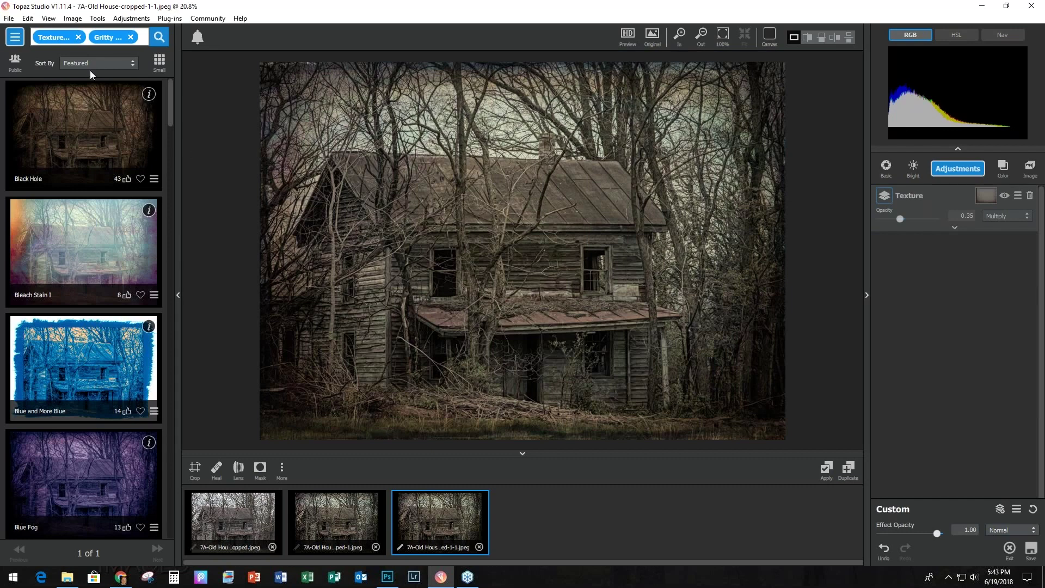
# Close all the old house images without saving and open Nashville -451.JPG
pyautogui.click(9, 19)
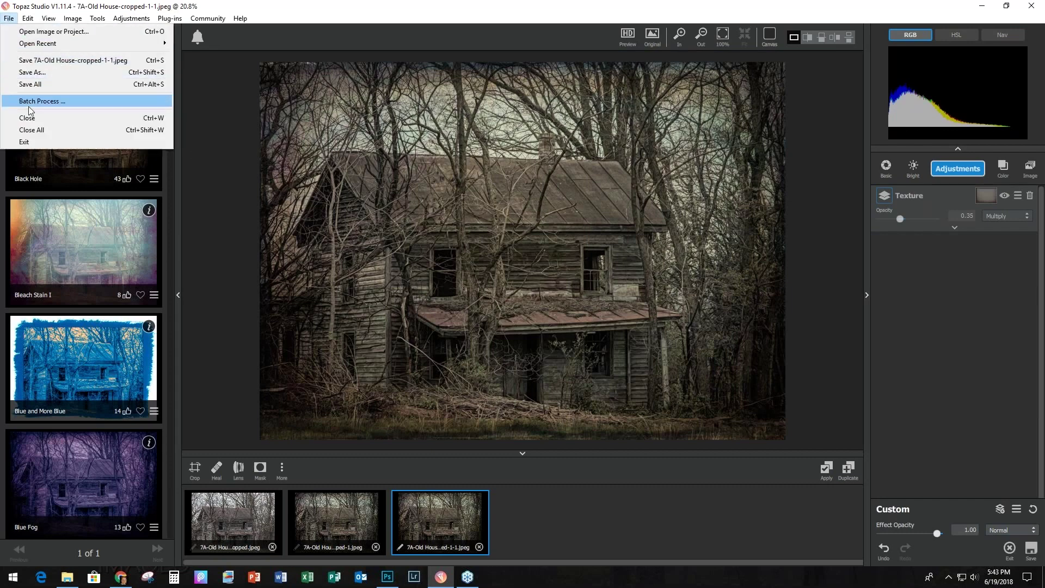
pyautogui.click(31, 130)
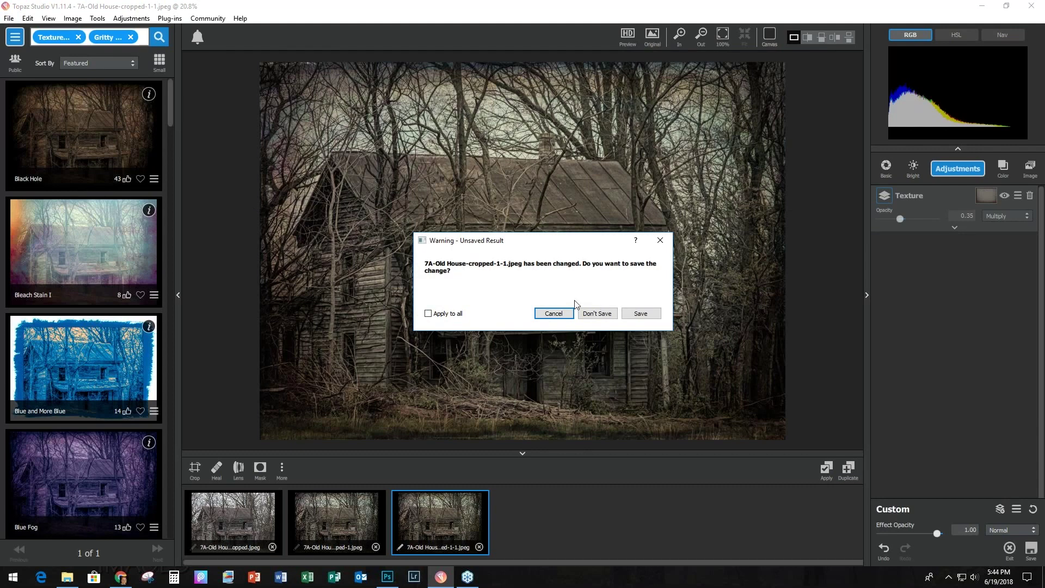
pyautogui.click(433, 314)
pyautogui.click(590, 314)
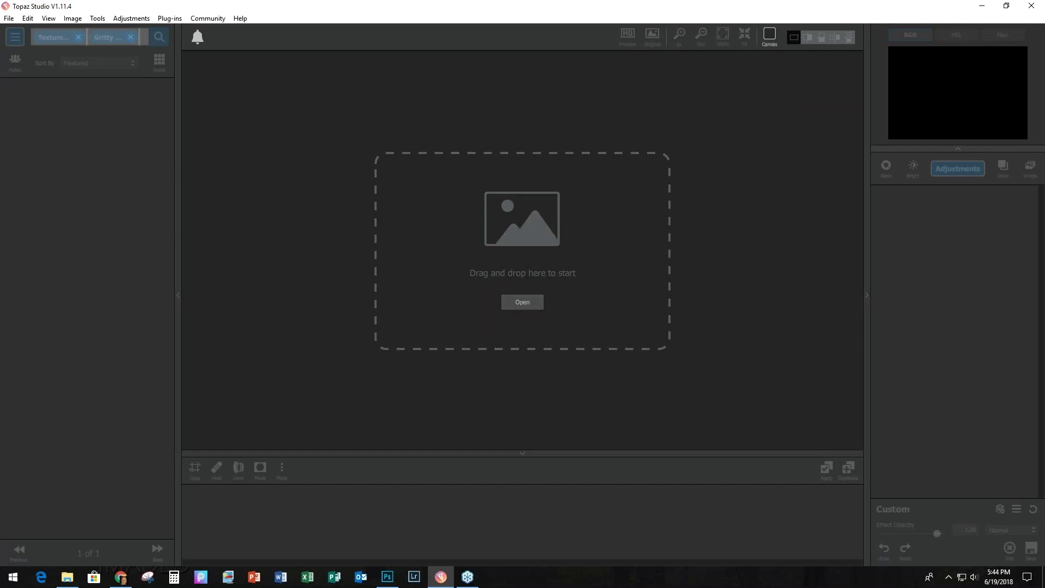
pyautogui.moveTo(587, 311); pyautogui.dragTo(517, 297)
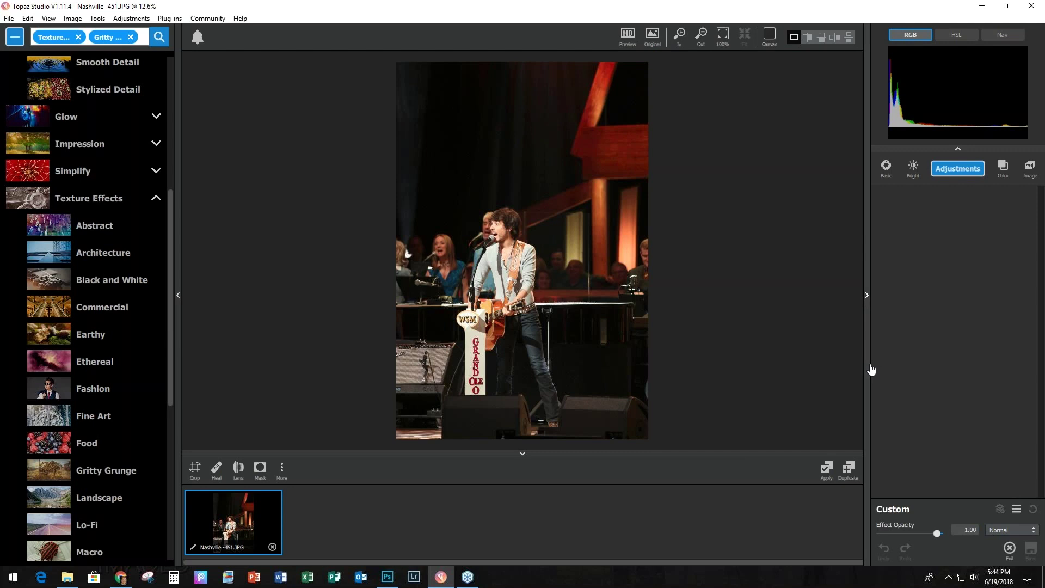
# Examine the singer's face, guitar strap and dark background of the concert photo at 100% magnification
pyautogui.scroll(3, 861, 363)
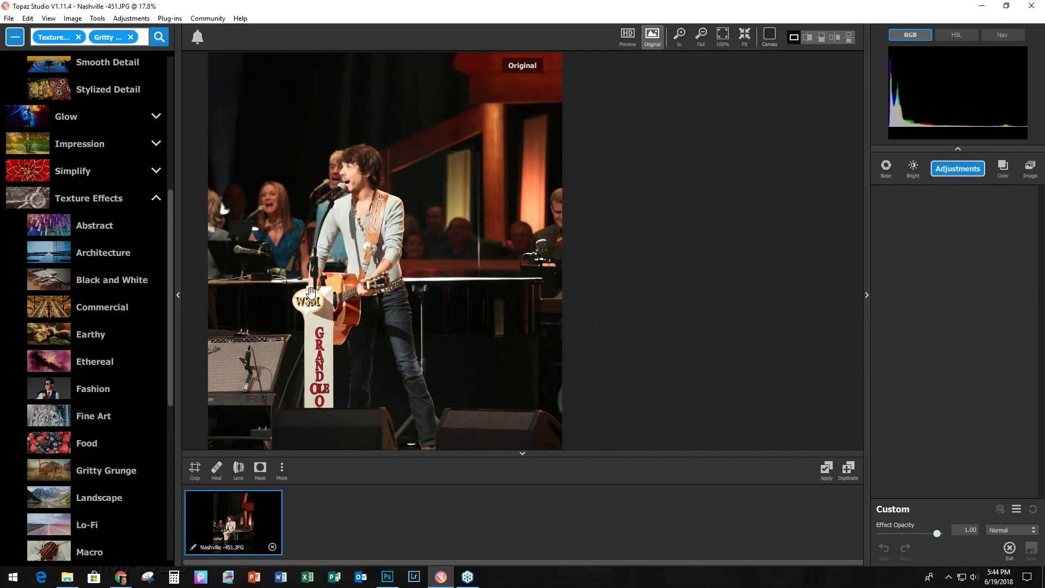
pyautogui.scroll(2, 571, 329)
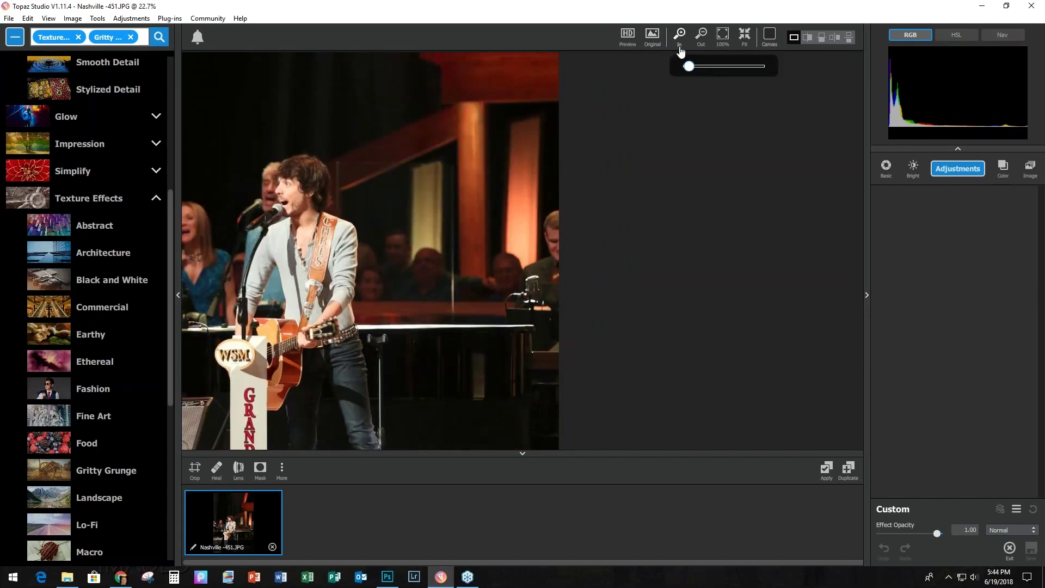
pyautogui.click(721, 37)
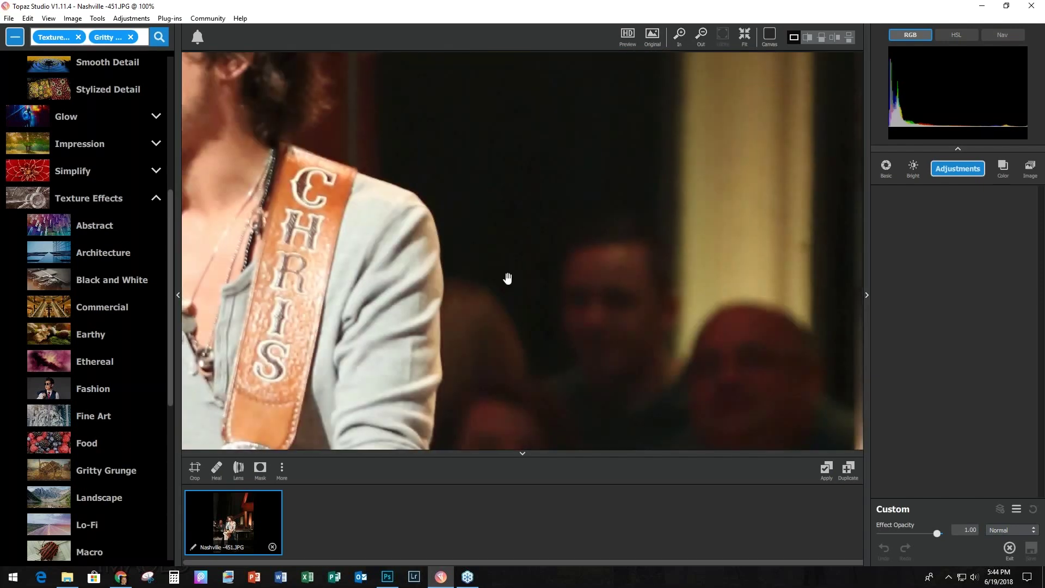
pyautogui.moveTo(508, 277); pyautogui.dragTo(585, 149)
pyautogui.moveTo(743, 183); pyautogui.dragTo(790, 274)
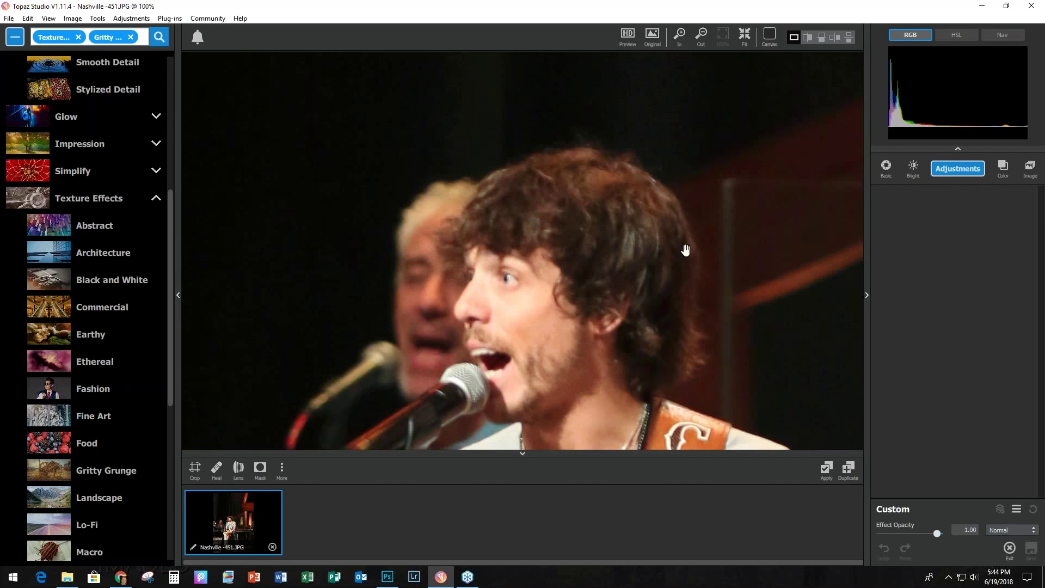
pyautogui.moveTo(326, 150); pyautogui.dragTo(610, 315)
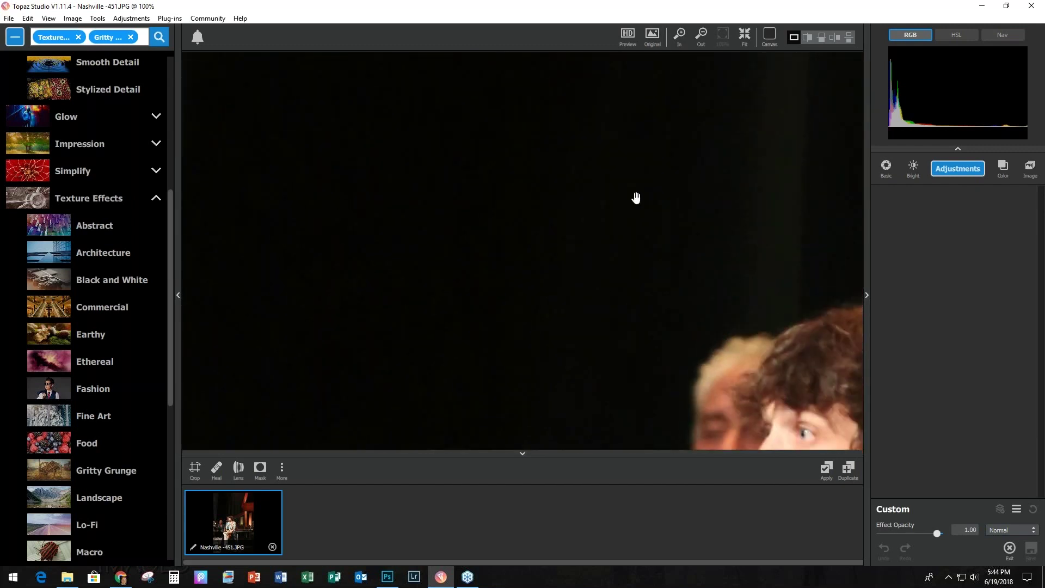
pyautogui.moveTo(397, 158); pyautogui.dragTo(611, 297)
pyautogui.moveTo(714, 299); pyautogui.dragTo(364, 130)
pyautogui.moveTo(715, 375); pyautogui.dragTo(507, 185)
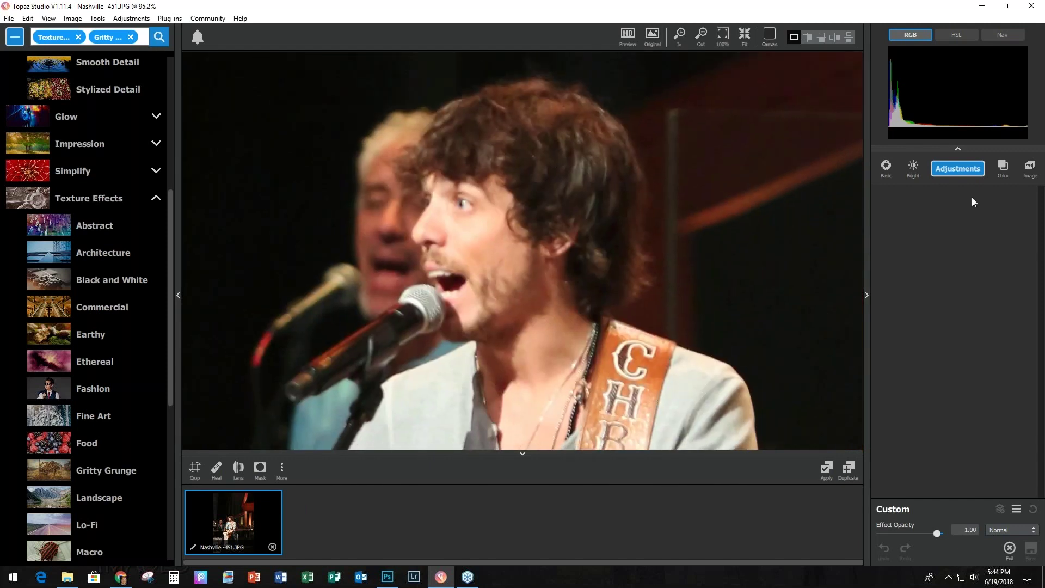
# Add an AI Clear adjustment to the concert photo with Detail Boost set to Low and Strength raised to 1.00
pyautogui.click(964, 169)
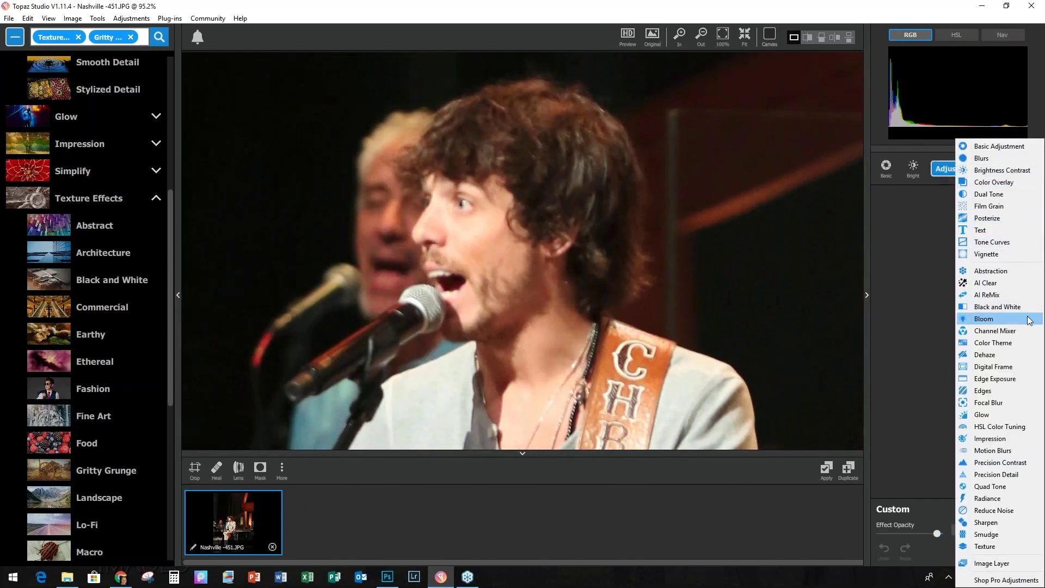
pyautogui.click(998, 282)
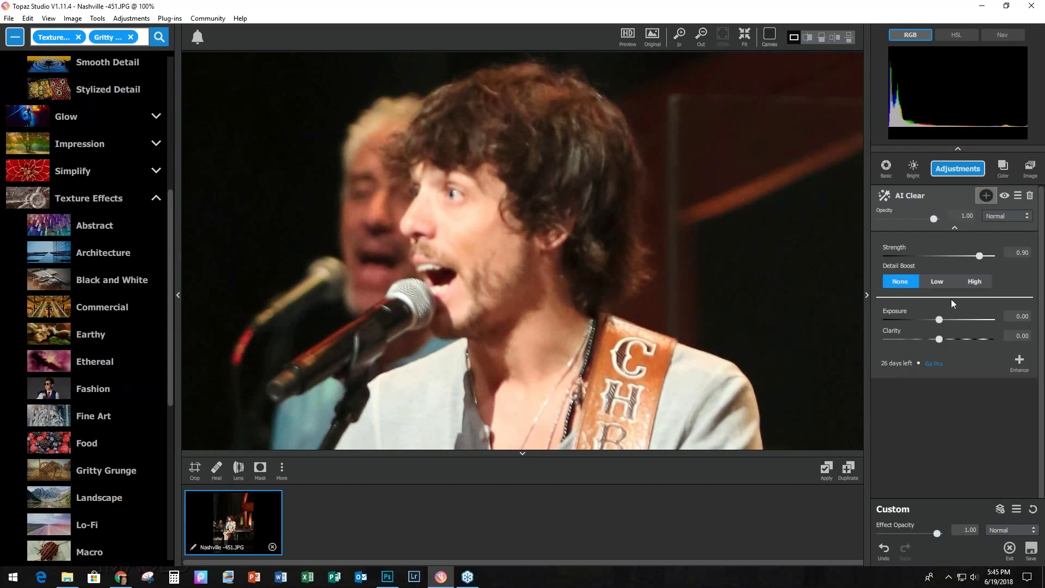
pyautogui.click(937, 281)
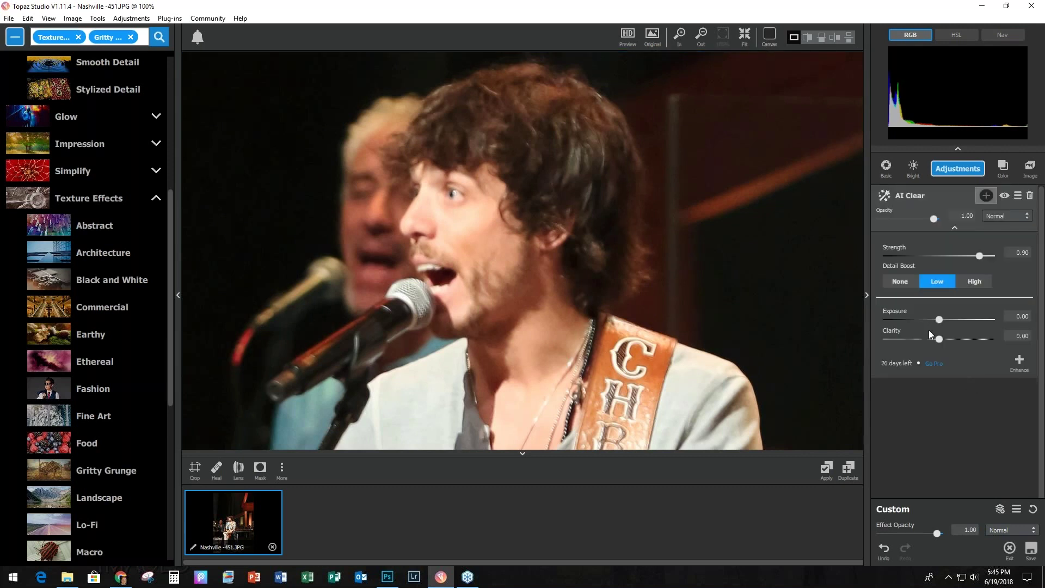
pyautogui.moveTo(978, 254); pyautogui.dragTo(1002, 257)
# Set the AI Clear exposure to 0.12 and the clarity to 0.56
pyautogui.click(1013, 315)
pyautogui.write('.12')
pyautogui.press('Return')
pyautogui.click(1017, 335)
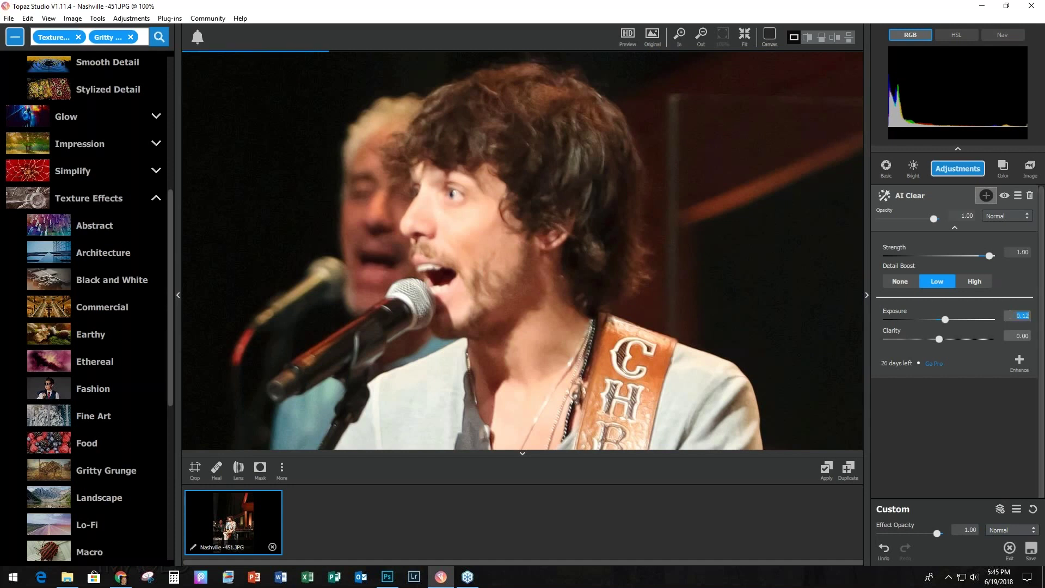
pyautogui.write('.56')
pyautogui.press('Return')
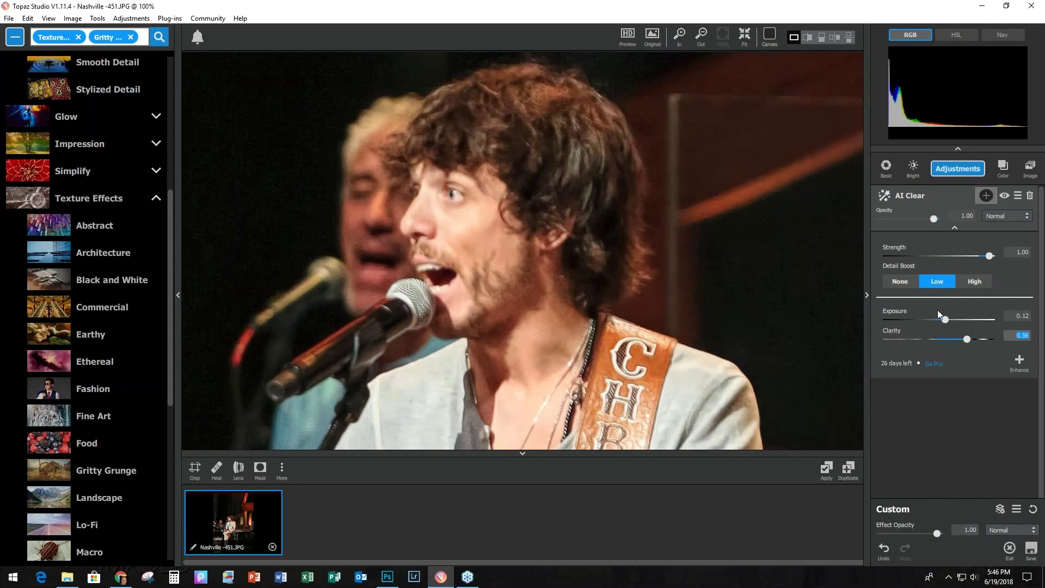
# Examine the singer's face, guitar strap, shirt and jeans at 100% magnification and compare them with the original photo
pyautogui.click(597, 291)
pyautogui.moveTo(626, 408); pyautogui.dragTo(671, 198)
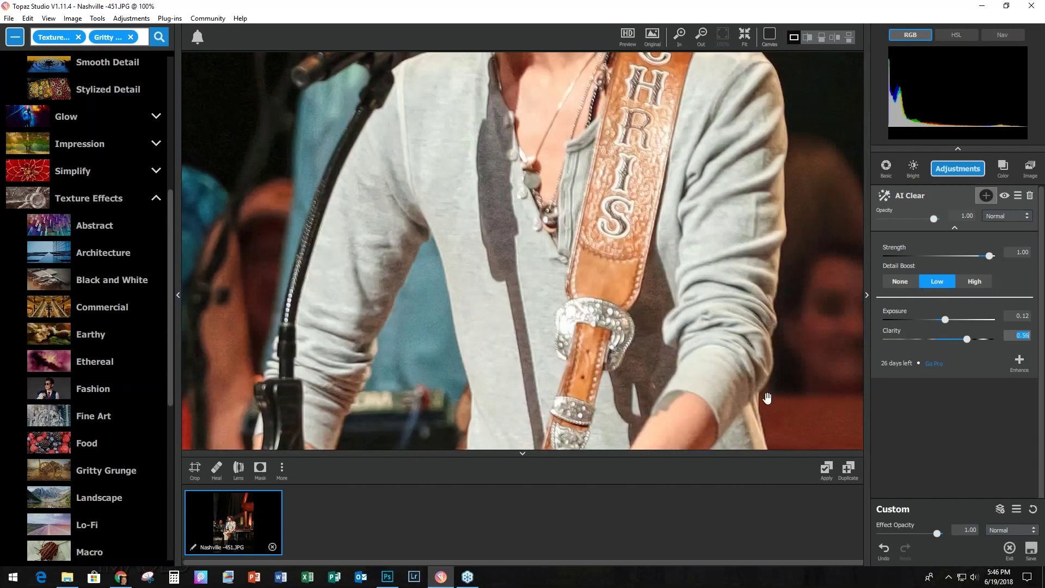
pyautogui.moveTo(763, 397); pyautogui.dragTo(691, 247)
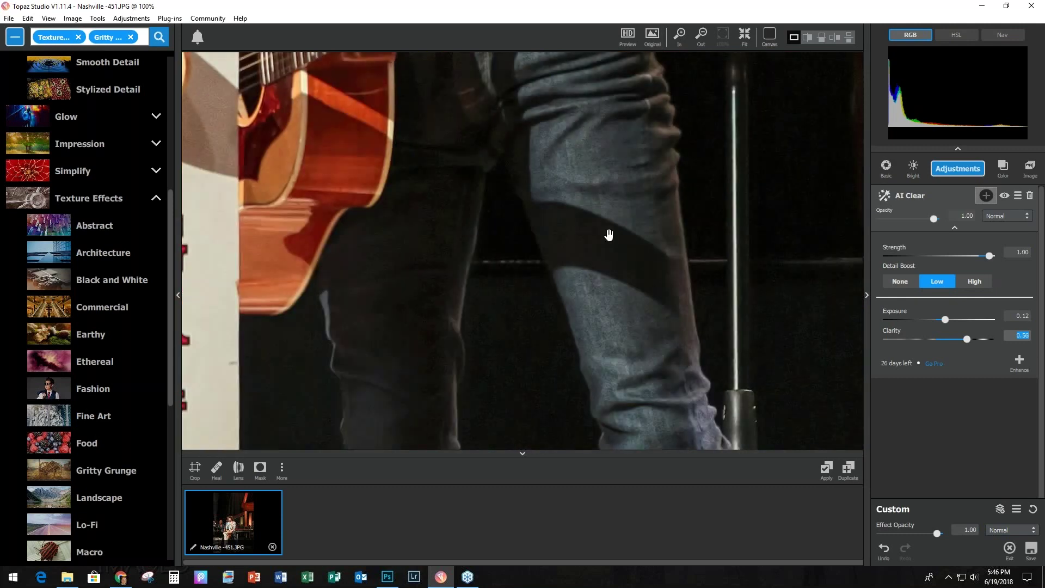
pyautogui.moveTo(590, 148); pyautogui.dragTo(645, 264)
pyautogui.moveTo(583, 168); pyautogui.dragTo(337, 269)
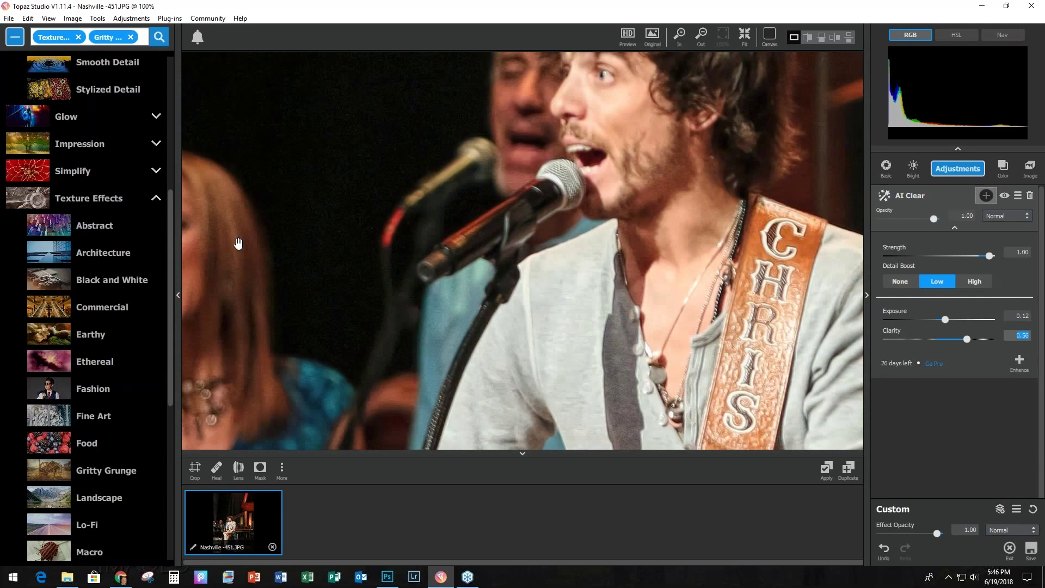
pyautogui.click(652, 37)
pyautogui.moveTo(660, 228); pyautogui.dragTo(527, 345)
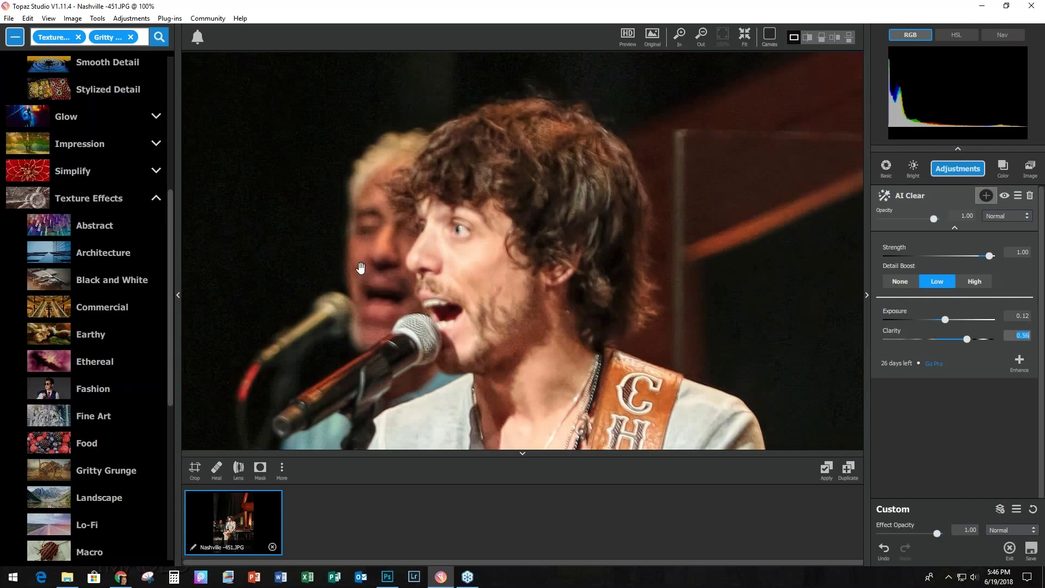
pyautogui.moveTo(543, 322); pyautogui.dragTo(644, 257)
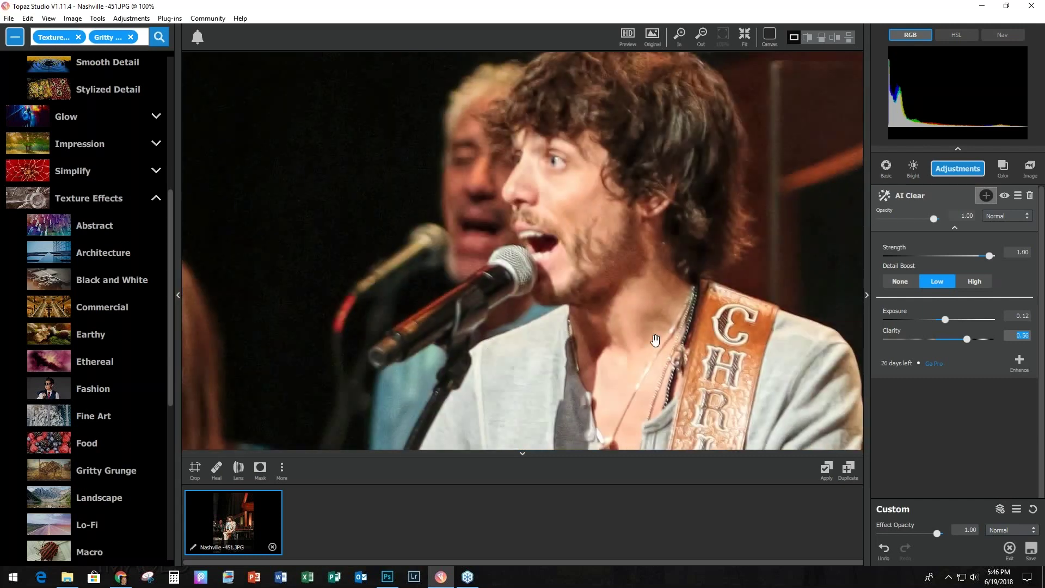
# Mask the AI Clear effect out of the dark stage background above and beside the singers with the mask brush
pyautogui.hotkey('ctrl', '0')
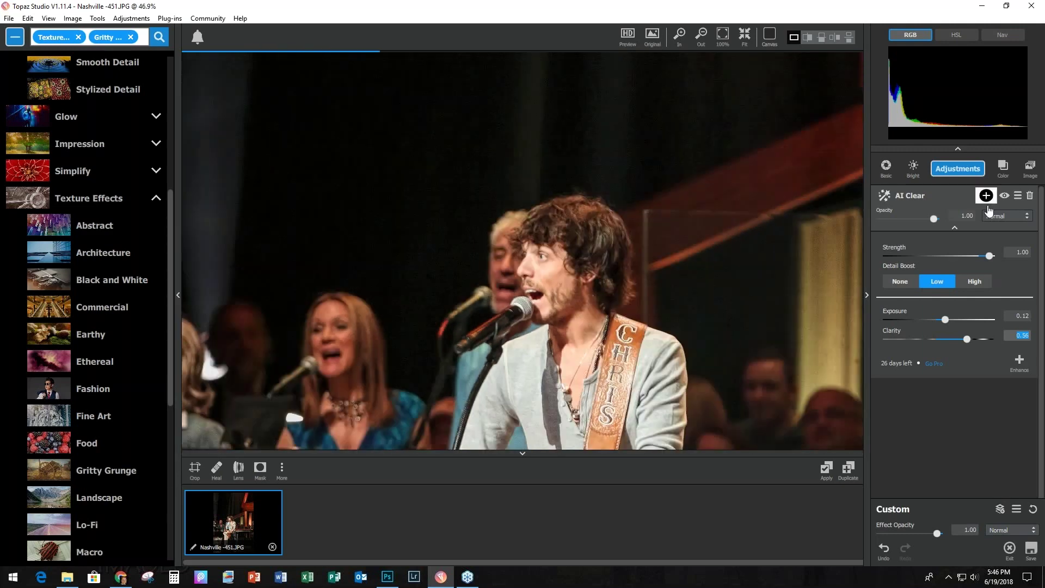
pyautogui.click(986, 195)
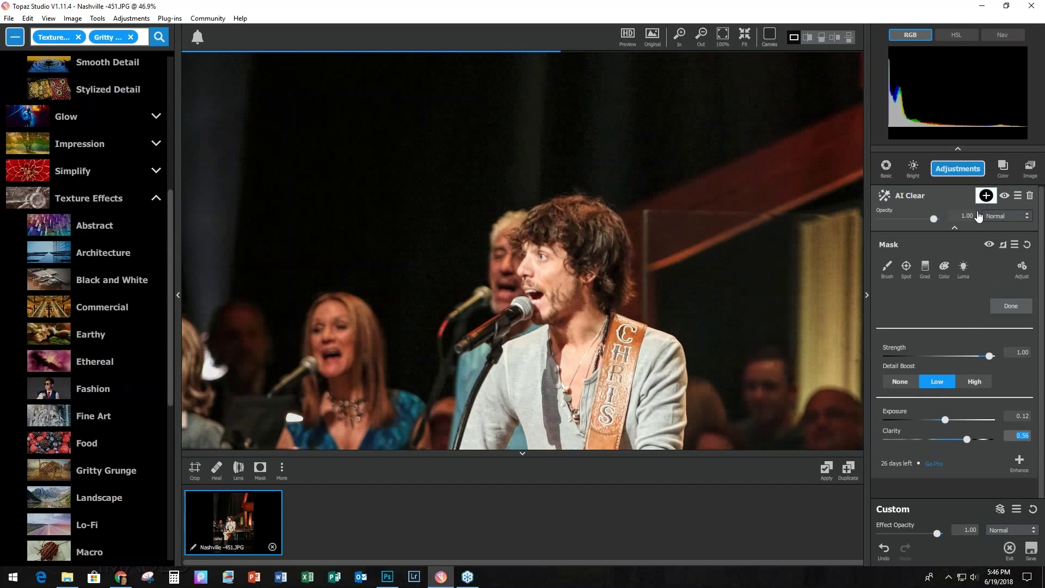
pyautogui.click(888, 272)
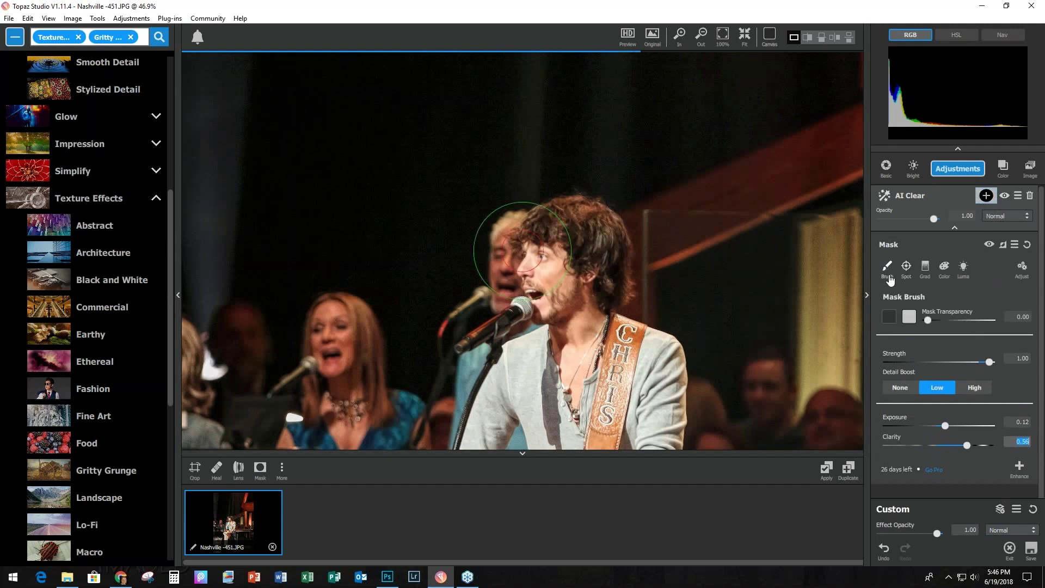
pyautogui.moveTo(489, 120)
pyautogui.mouseDown()
pyautogui.moveTo(420, 116)
pyautogui.moveTo(370, 206)
pyautogui.moveTo(357, 264)
pyautogui.moveTo(338, 275)
pyautogui.mouseUp()
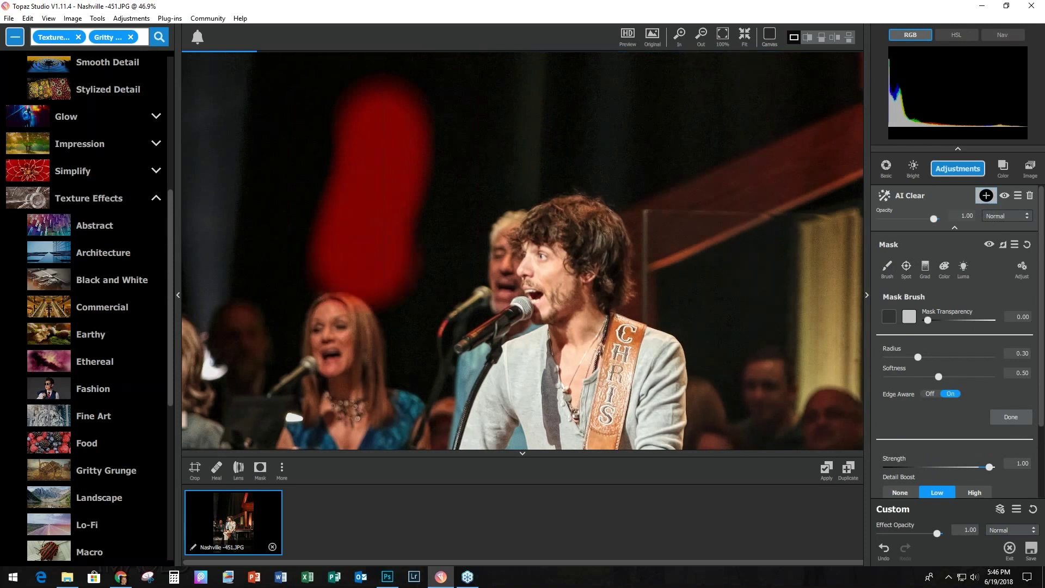
pyautogui.moveTo(357, 386)
pyautogui.mouseDown()
pyautogui.moveTo(229, 350)
pyautogui.moveTo(245, 229)
pyautogui.moveTo(227, 82)
pyautogui.moveTo(383, 115)
pyautogui.mouseUp()
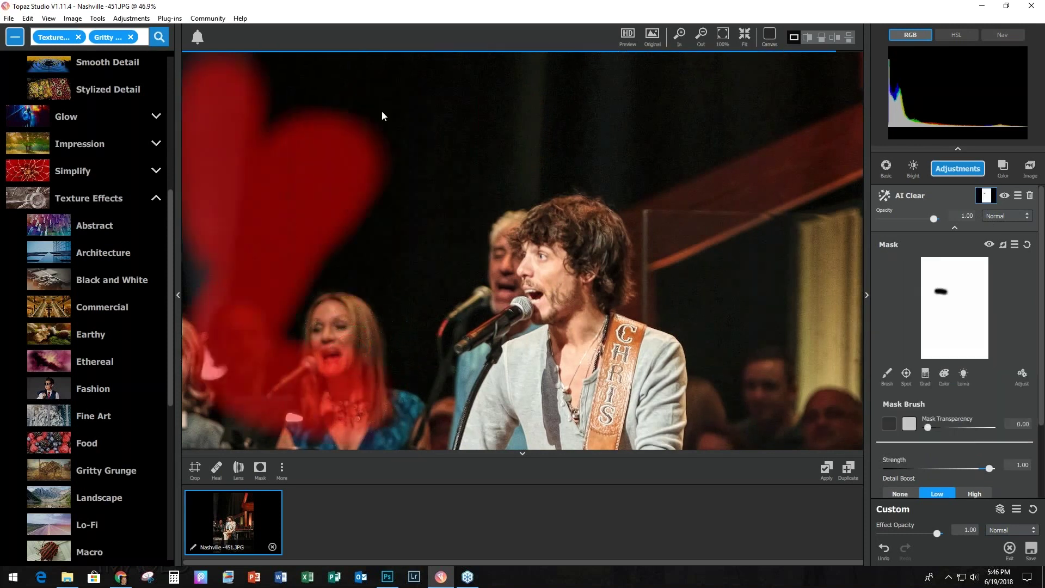
pyautogui.hotkey('ctrl', '0')
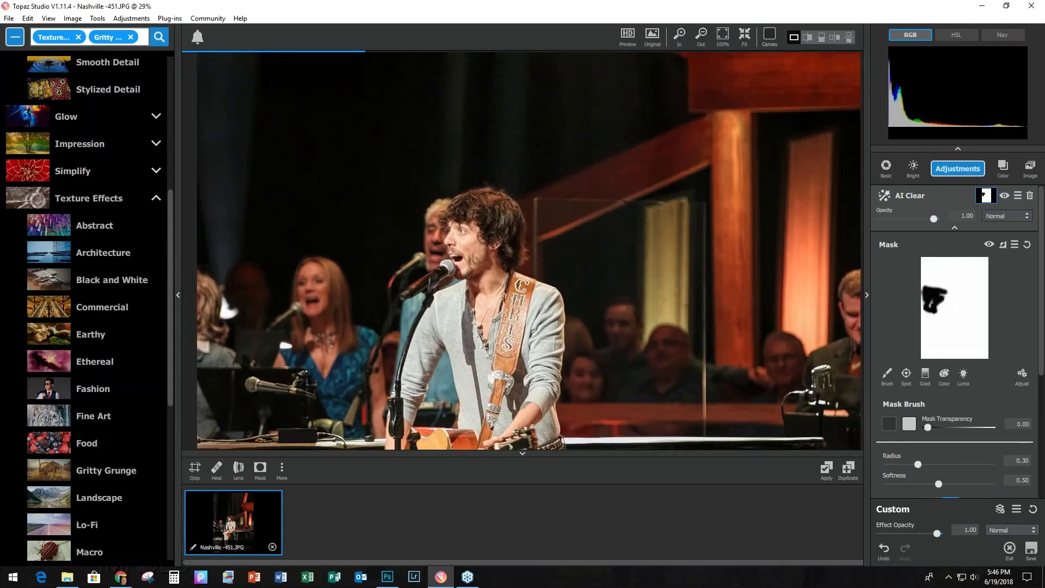
pyautogui.hotkey('ctrl', '0')
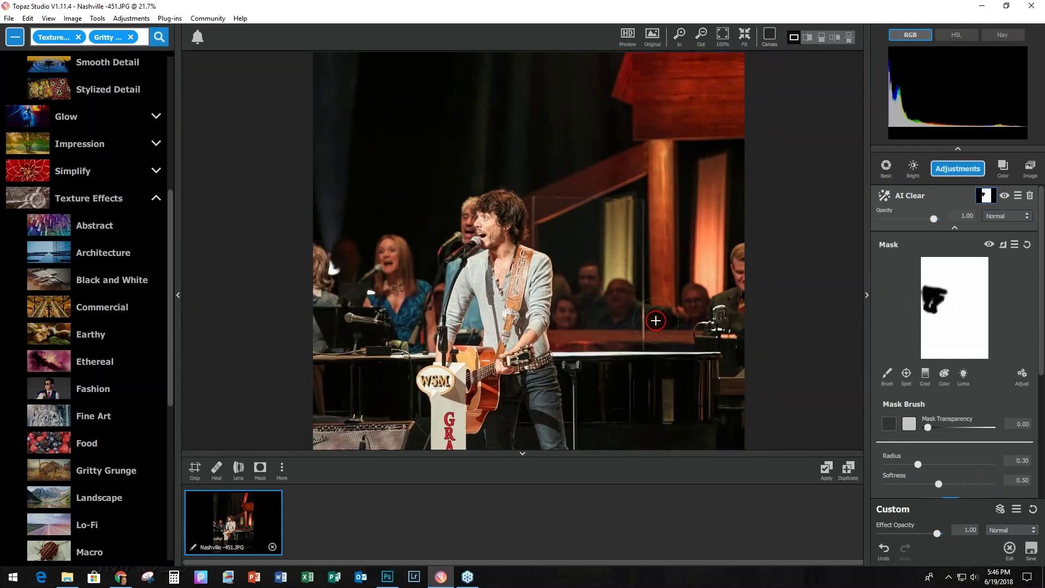
pyautogui.scroll(-4, 655, 320)
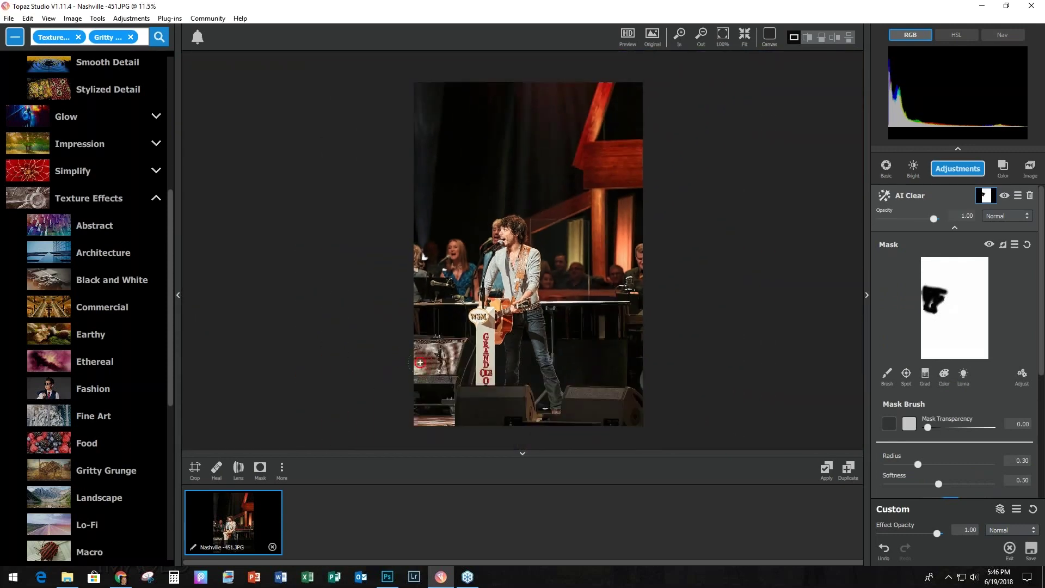
pyautogui.moveTo(432, 120)
pyautogui.mouseDown()
pyautogui.moveTo(611, 110)
pyautogui.moveTo(630, 167)
pyautogui.moveTo(623, 193)
pyautogui.moveTo(624, 144)
pyautogui.moveTo(693, 121)
pyautogui.moveTo(455, 101)
pyautogui.moveTo(430, 87)
pyautogui.mouseUp()
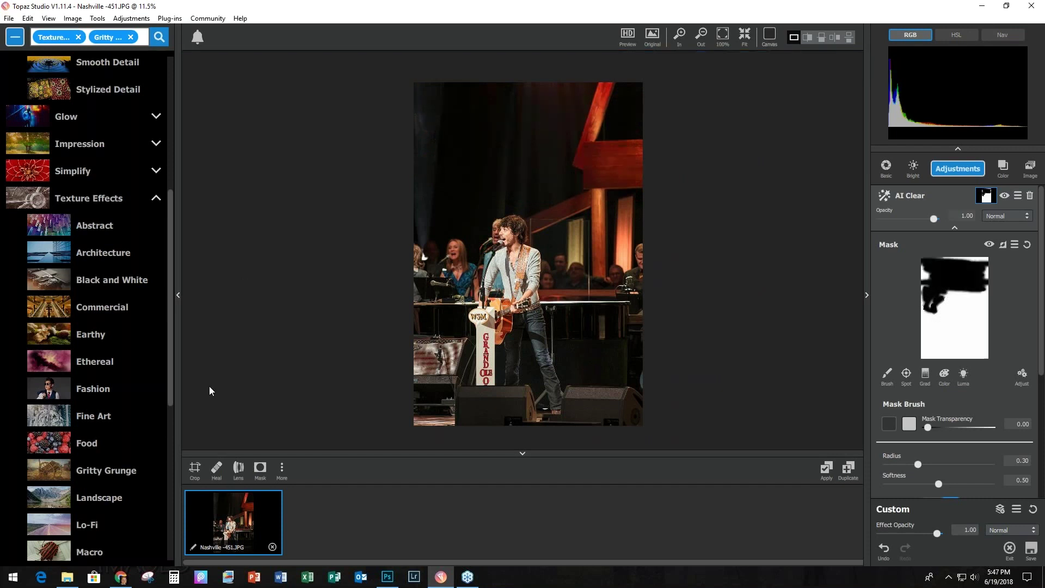
# Crop the photo's upper part and both sides with an unconstrained aspect ratio to frame the singer and microphone stand more tightly
pyautogui.click(195, 468)
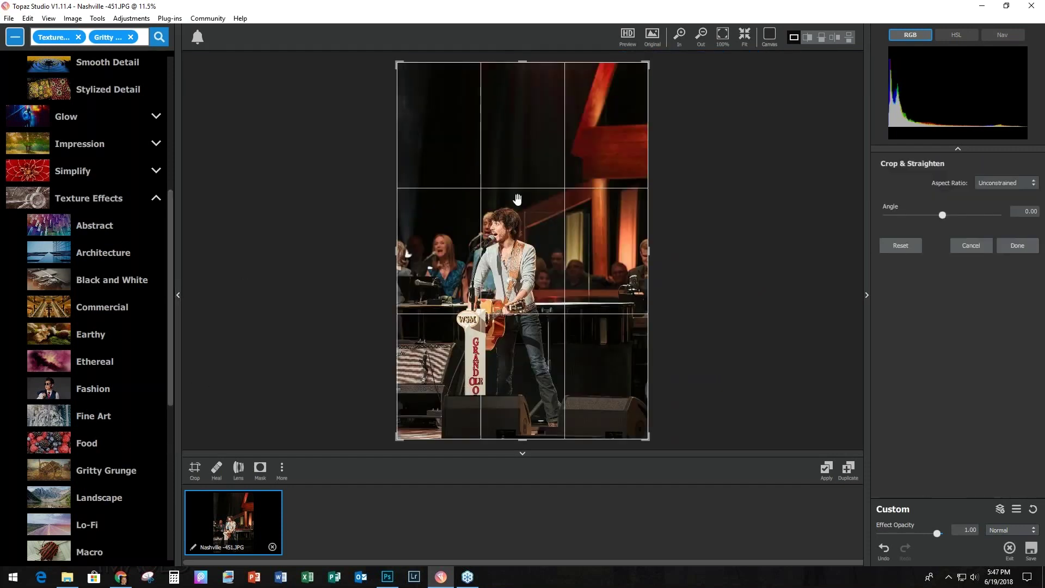
pyautogui.moveTo(523, 64); pyautogui.dragTo(512, 116)
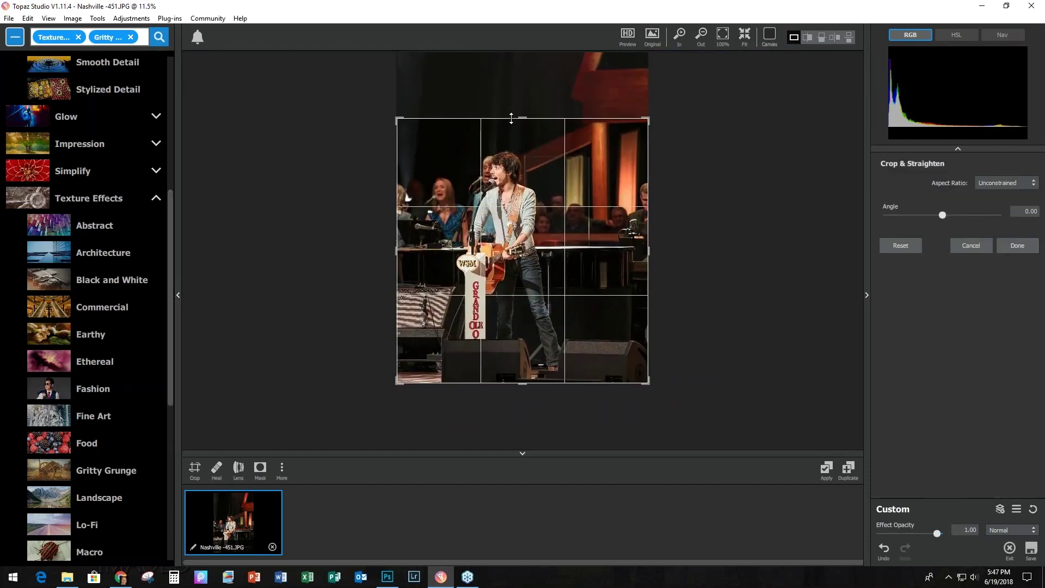
pyautogui.moveTo(397, 255); pyautogui.dragTo(405, 255)
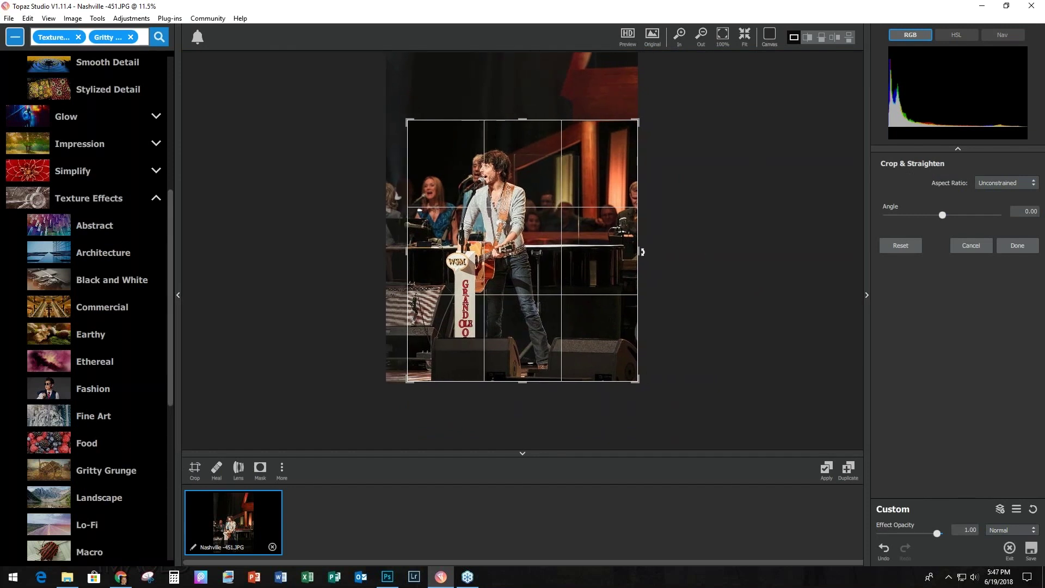
pyautogui.moveTo(637, 251); pyautogui.dragTo(609, 259)
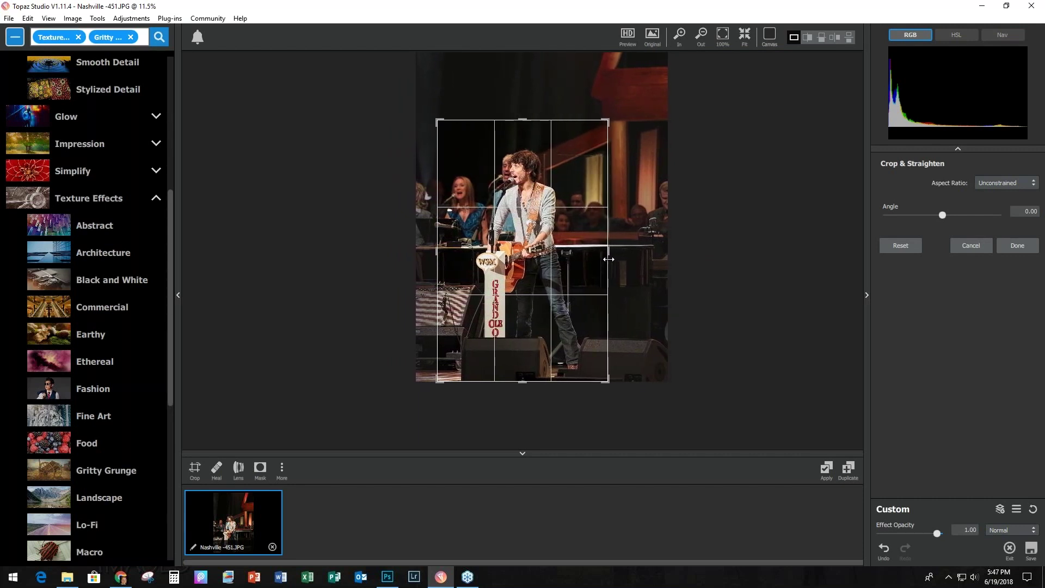
pyautogui.click(1016, 246)
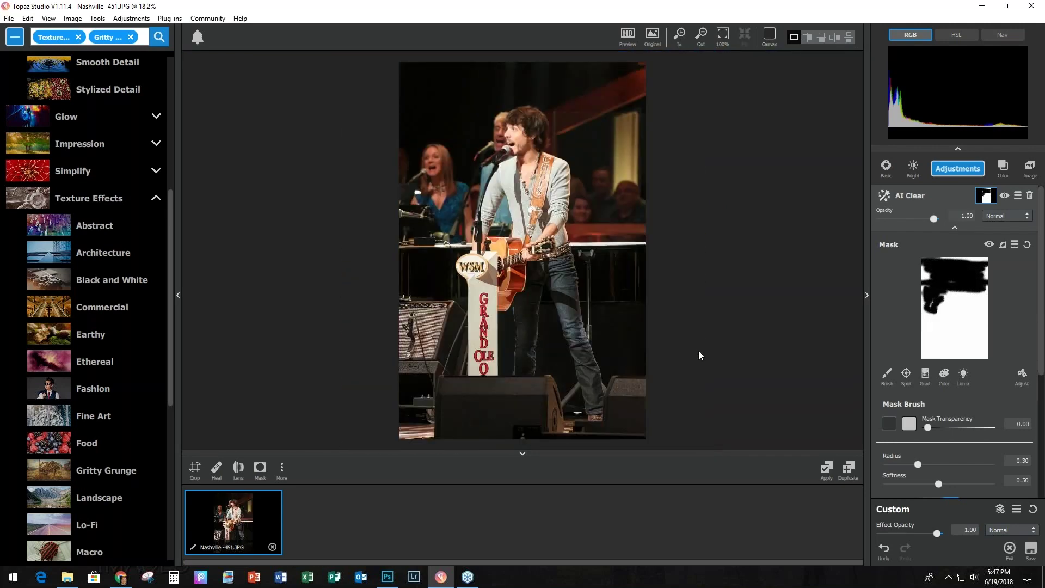
# Check the guitar and jeans at 100% magnification, and apply the adjustments to produce a new version of the image
pyautogui.scroll(3, 693, 343)
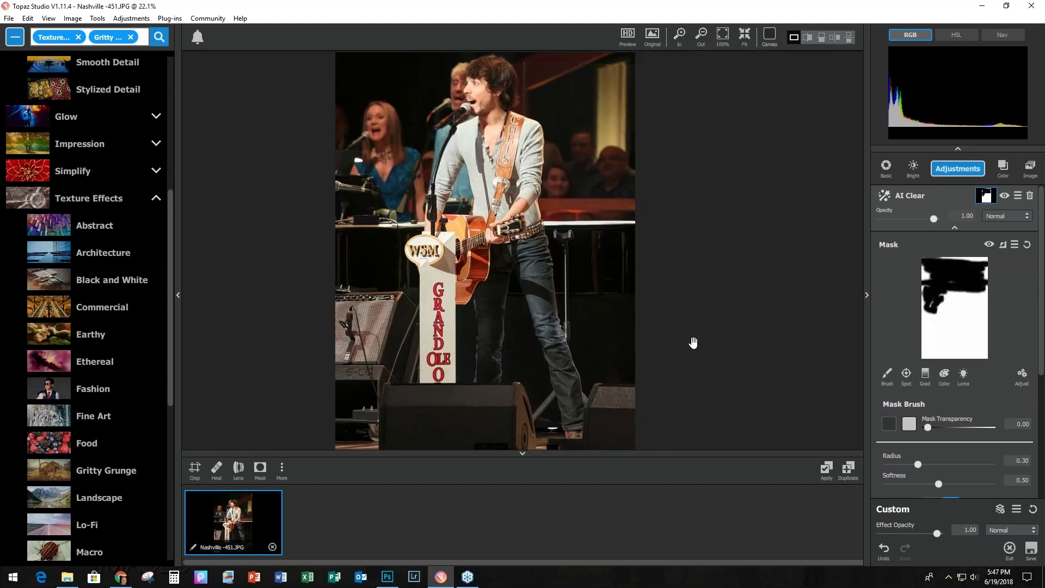
pyautogui.click(722, 37)
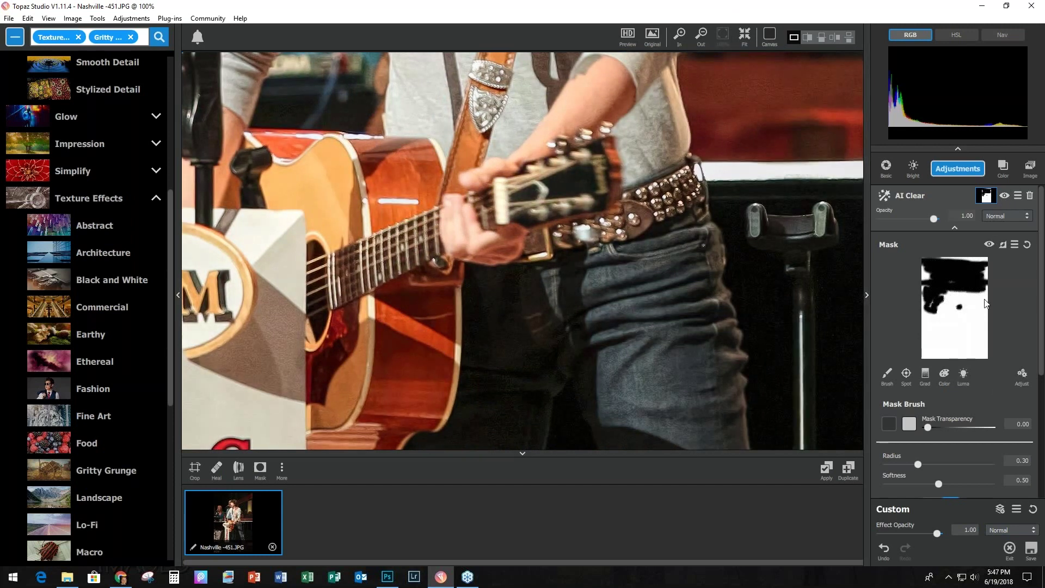
pyautogui.click(828, 472)
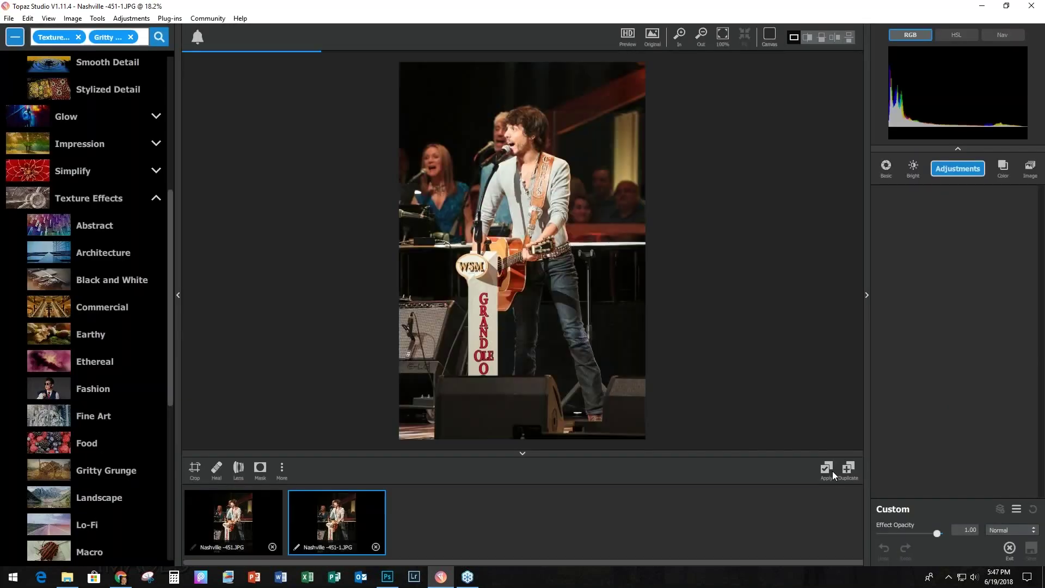
# Inspect the singer in the applied version and compare it with Nashville -451.JPG
pyautogui.scroll(2, 719, 265)
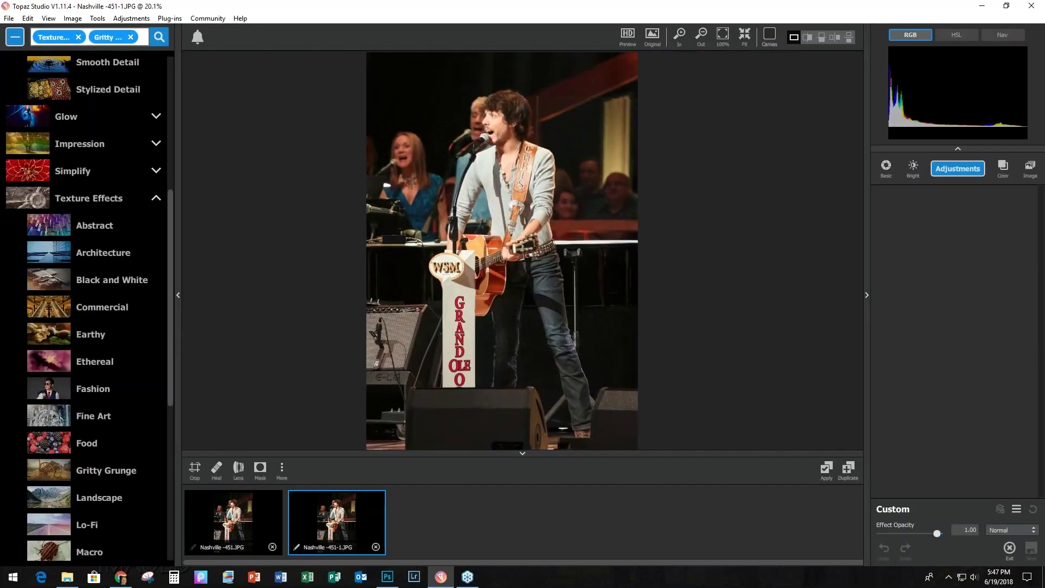
pyautogui.moveTo(468, 283); pyautogui.dragTo(467, 257)
pyautogui.scroll(2, 471, 325)
pyautogui.moveTo(626, 151); pyautogui.dragTo(625, 320)
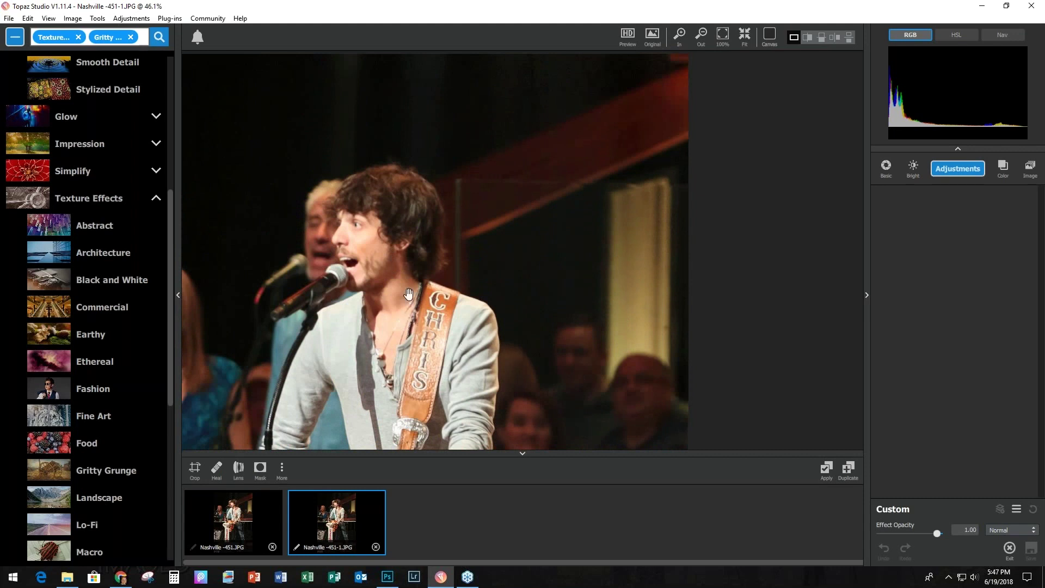
pyautogui.click(231, 520)
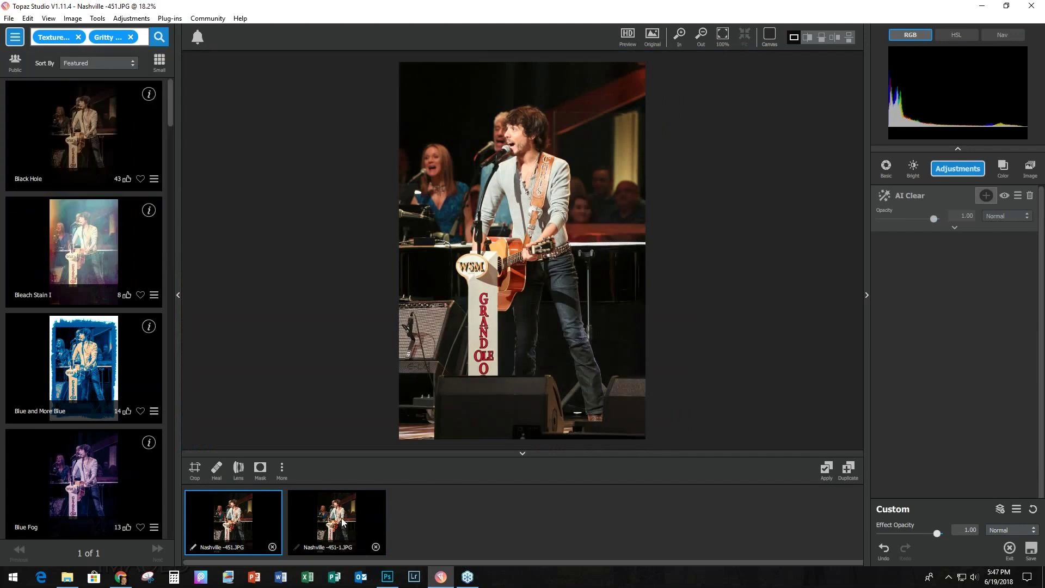
pyautogui.click(342, 521)
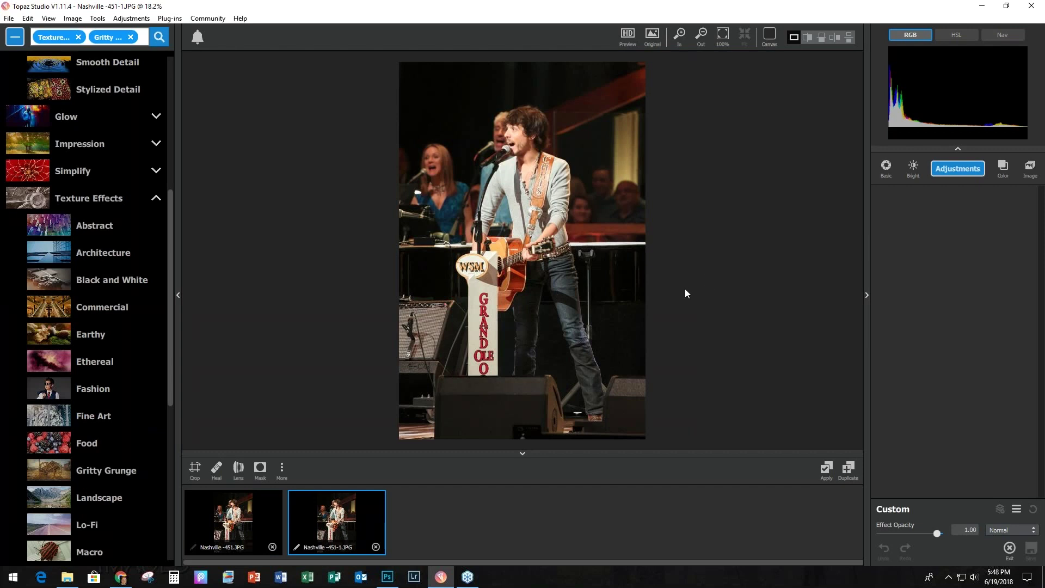
pyautogui.scroll(2, 650, 323)
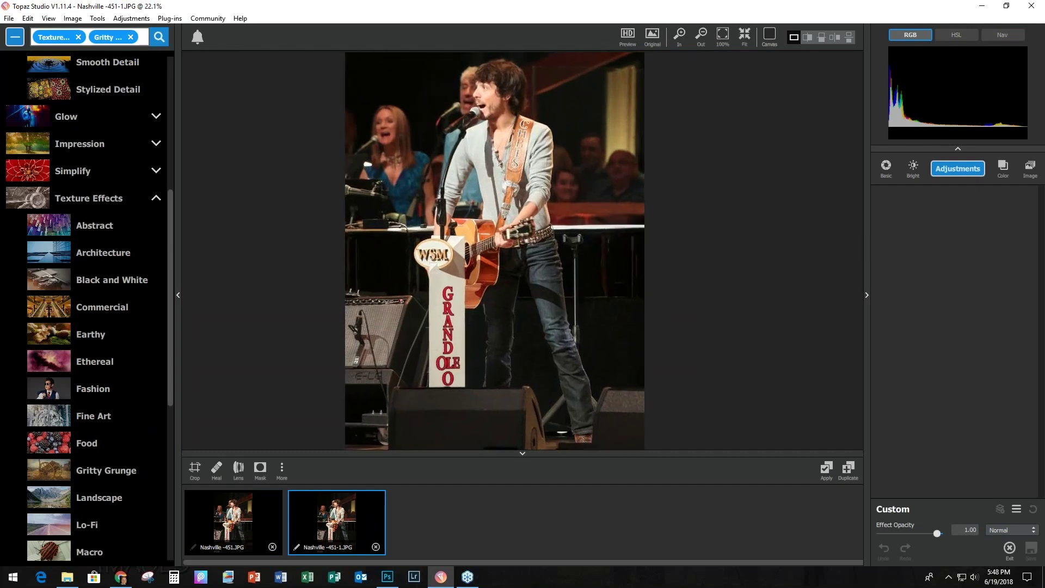